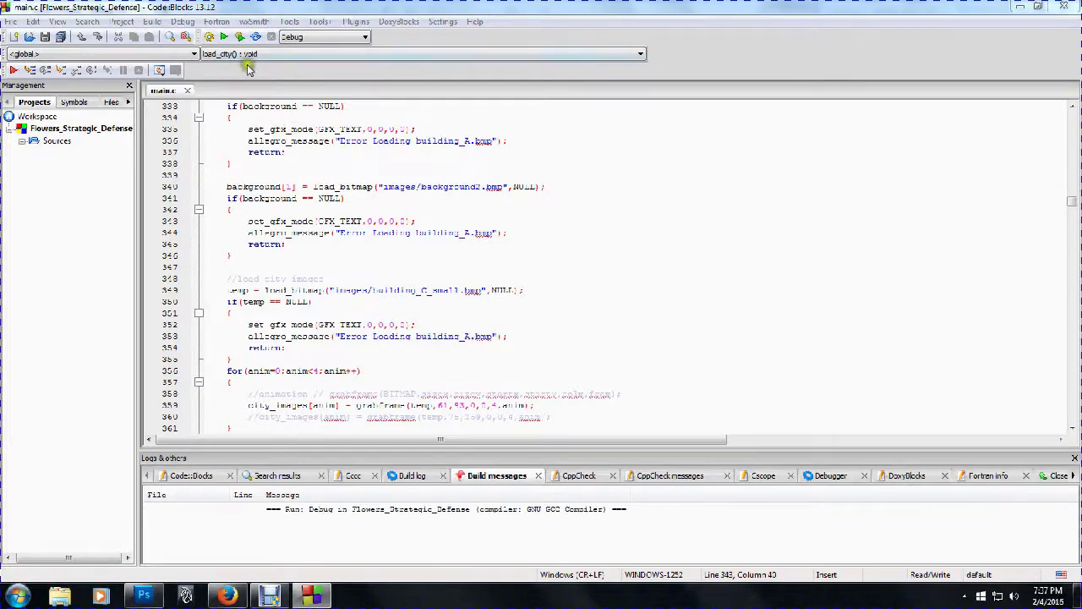
Build and run Flowers Strategic Defense and fire interceptors at the first incoming missiles
click(239, 38)
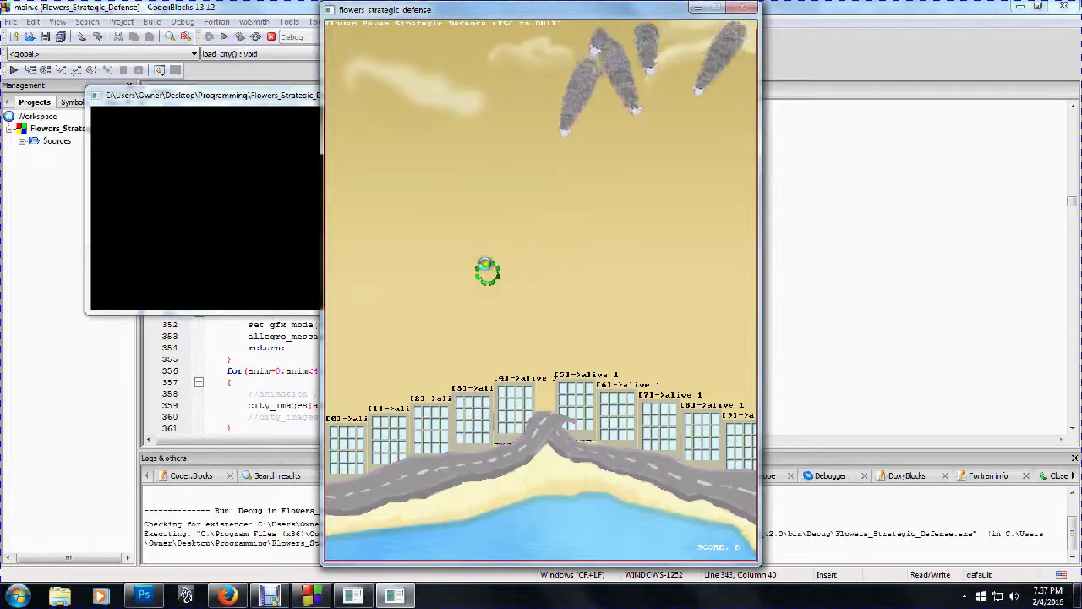
click(527, 243)
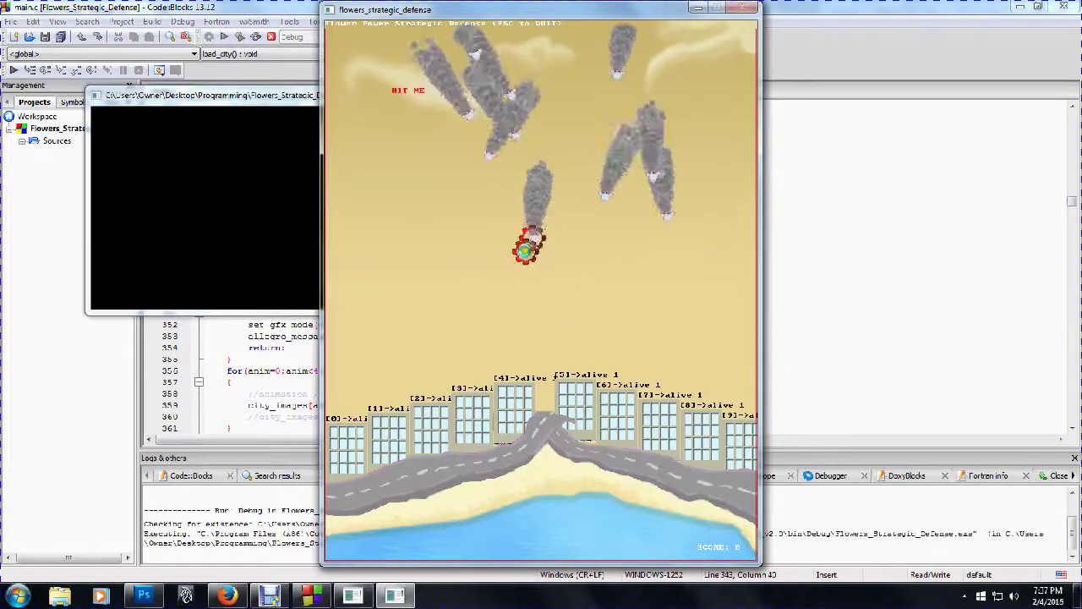
click(576, 318)
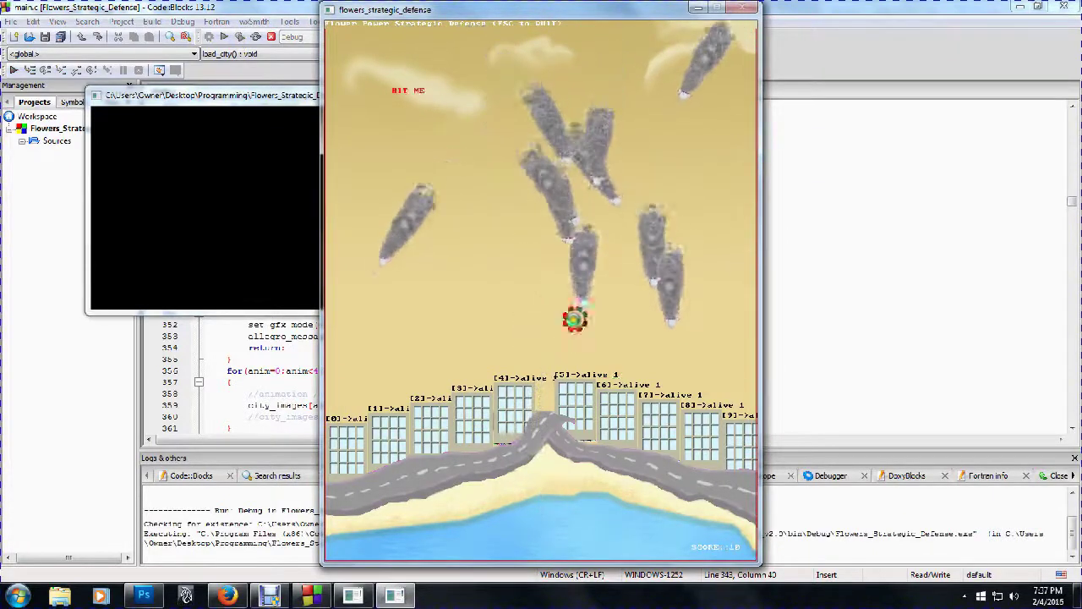
click(589, 330)
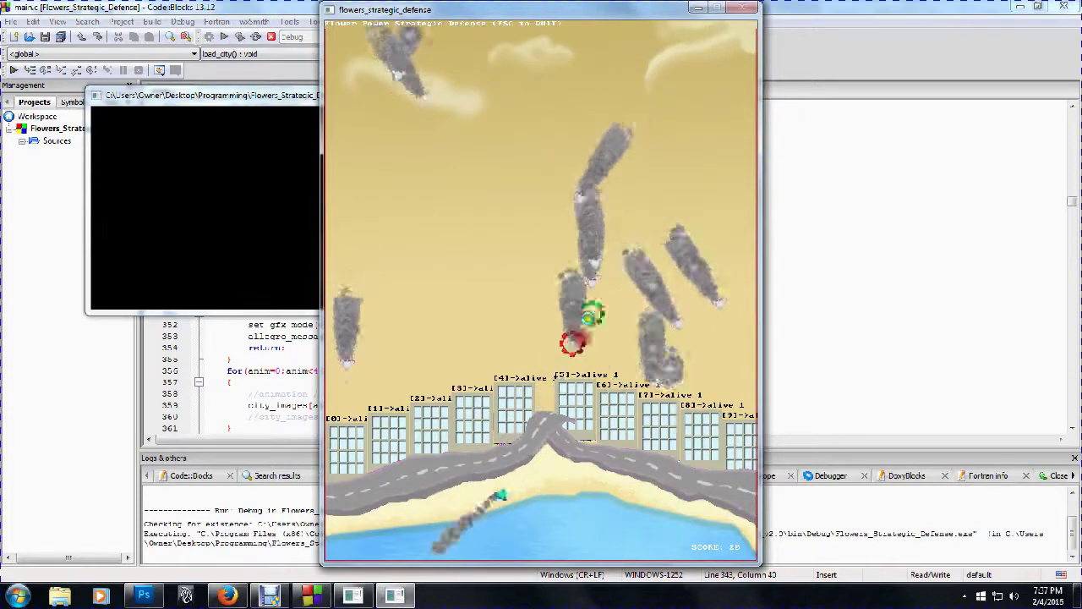
click(594, 310)
click(528, 246)
click(464, 185)
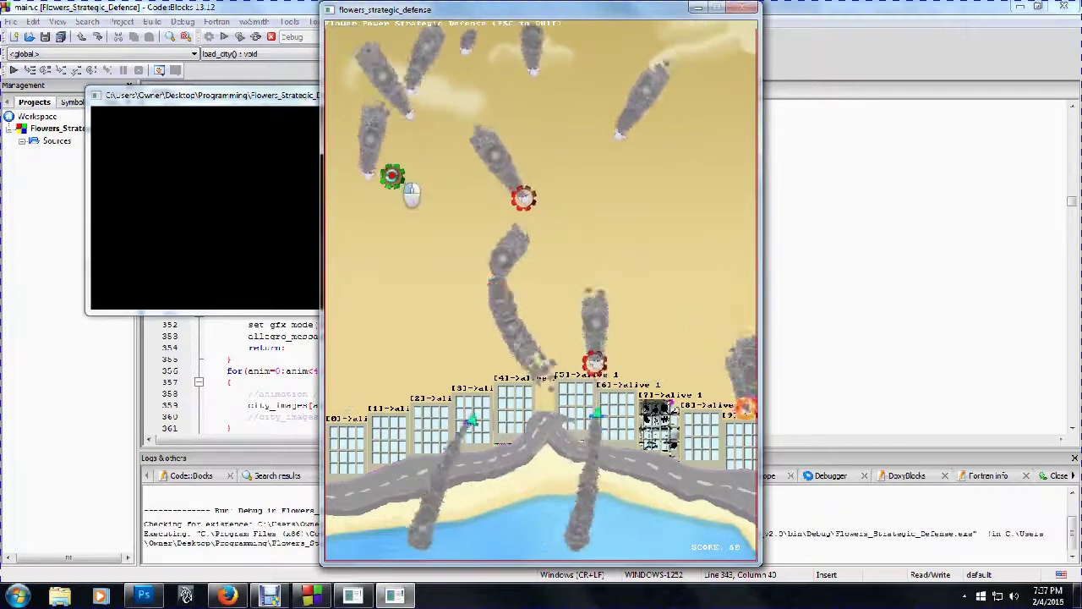
click(565, 184)
click(536, 213)
Intercept the remaining missiles near the city, then quit the game and close its console
click(356, 305)
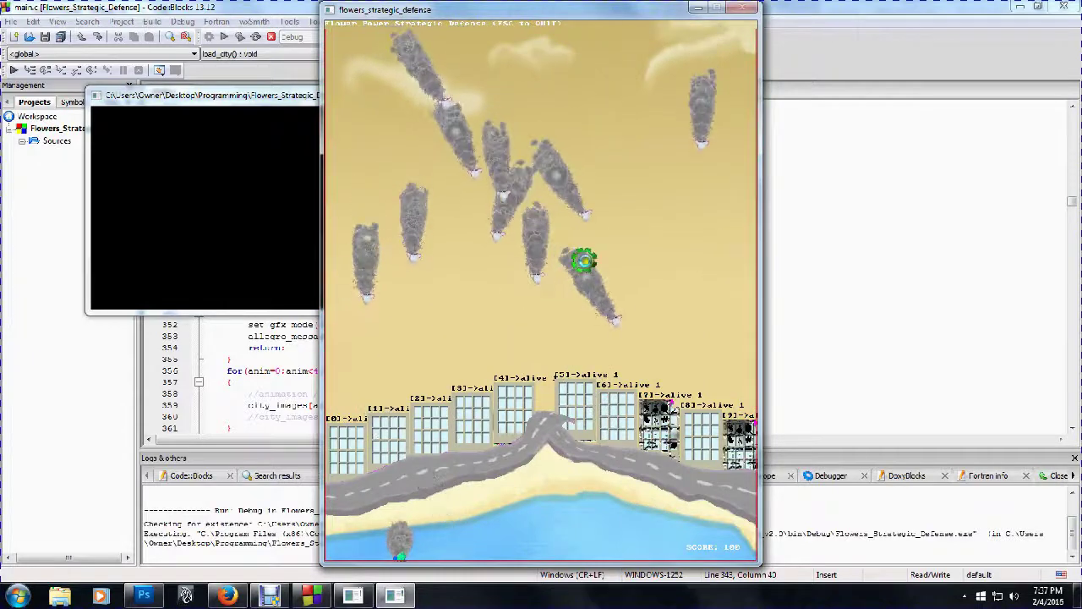
click(534, 328)
click(481, 285)
click(491, 224)
click(503, 244)
click(646, 365)
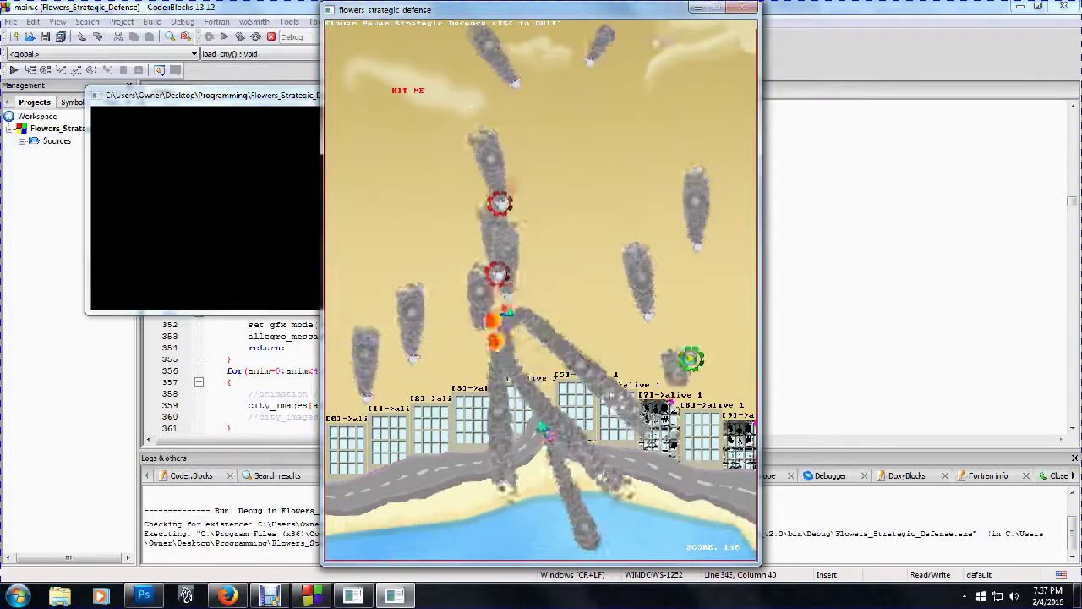
click(694, 296)
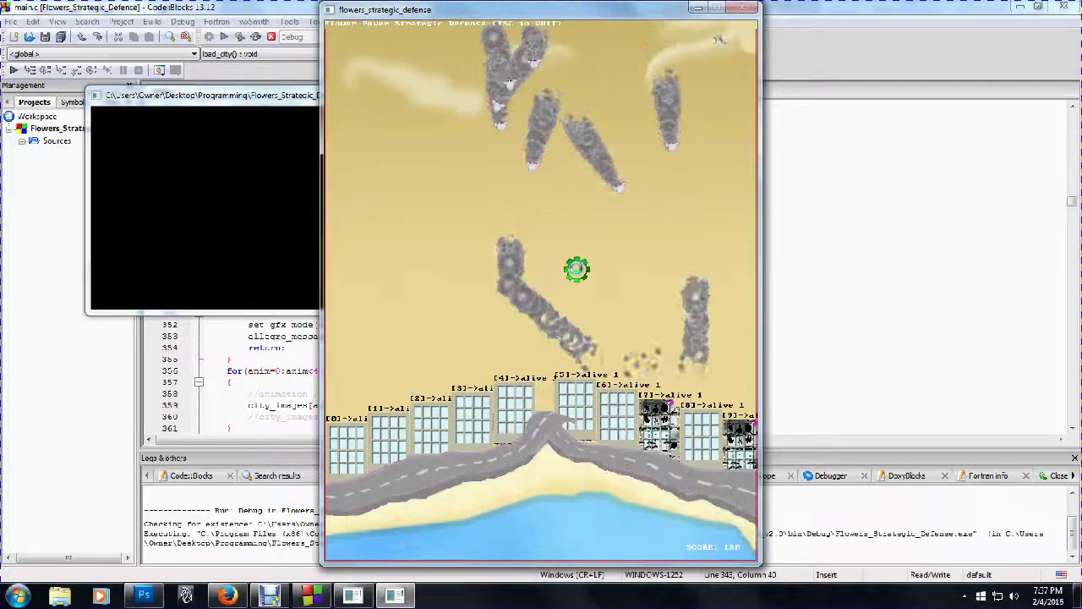
key(Escape)
key(Return)
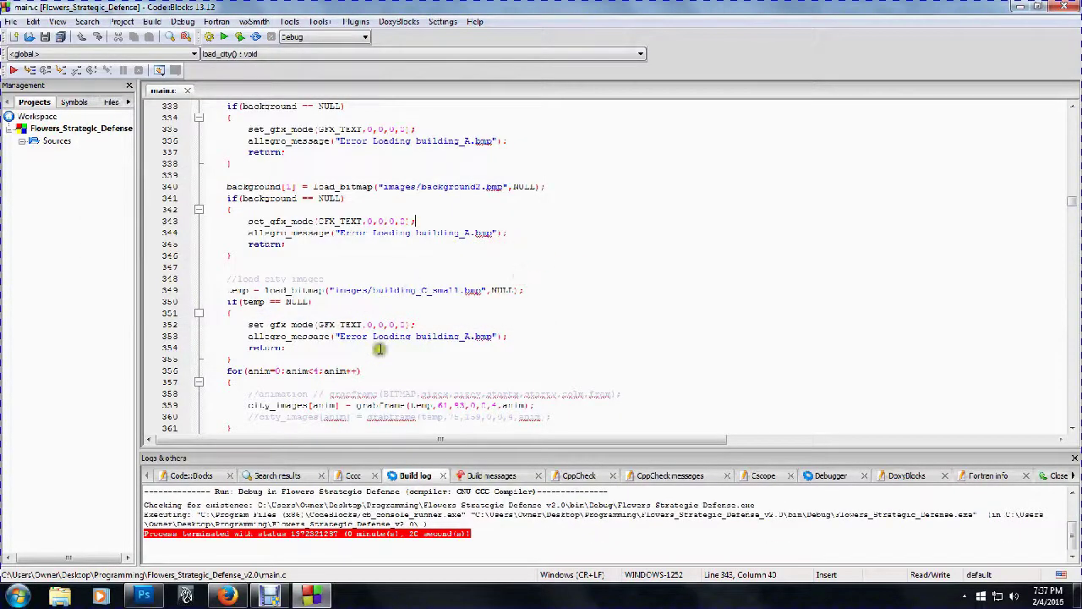
Open Explorer and browse the Desktop into GraphicDesign > 3D Modeling > Archive
click(144, 596)
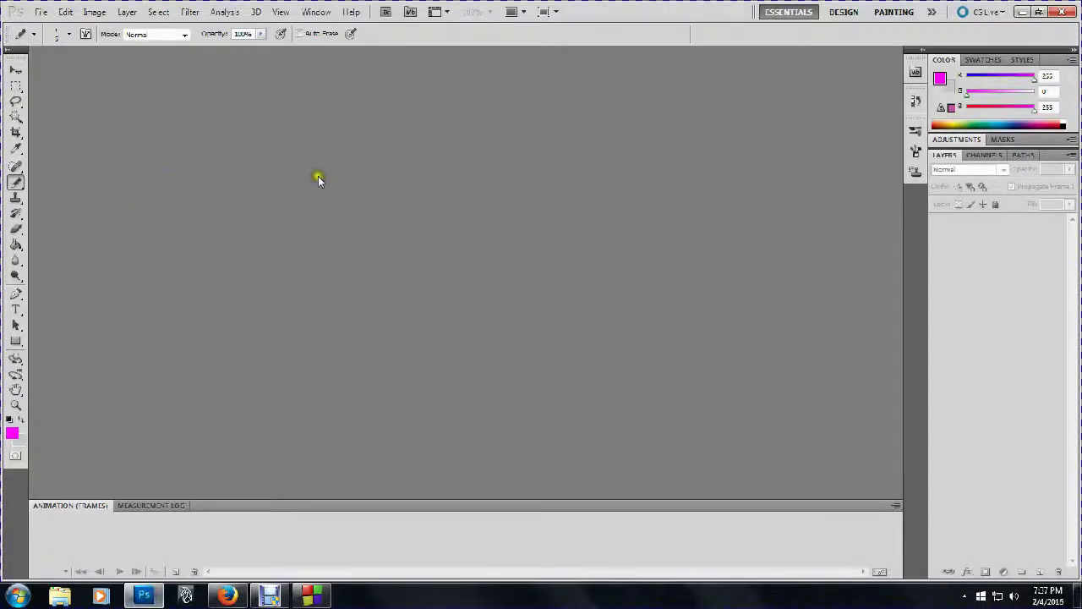
click(60, 596)
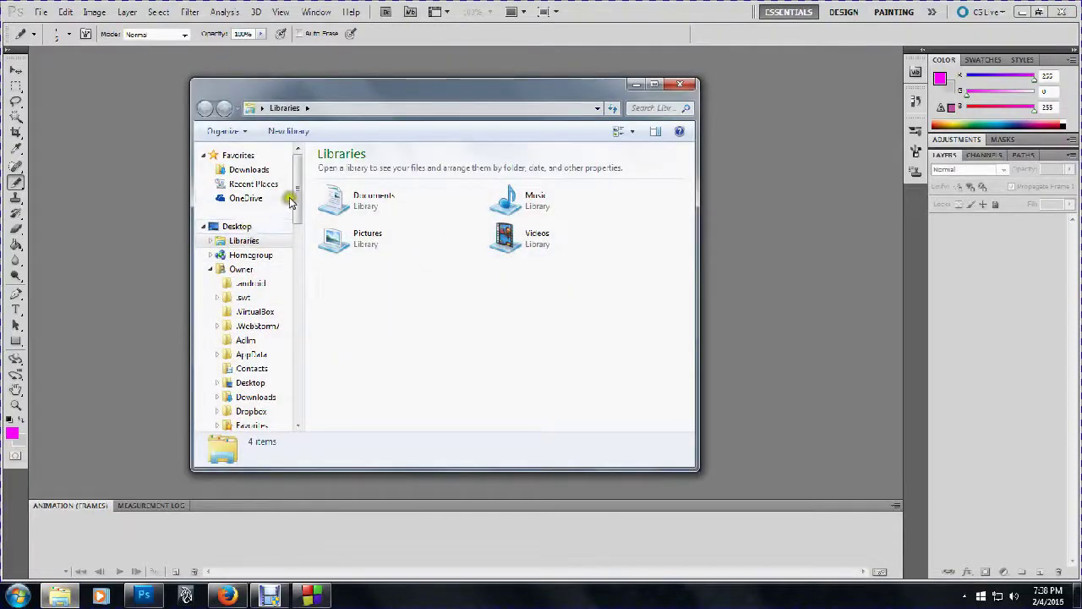
click(237, 227)
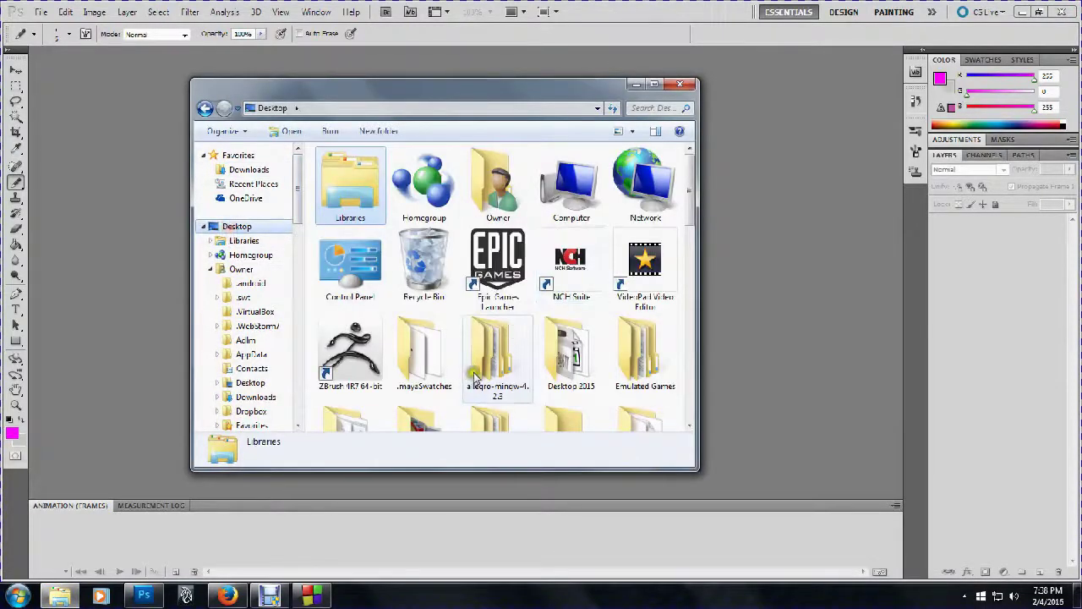
click(508, 361)
scroll(508, 362, down, 3)
click(395, 218)
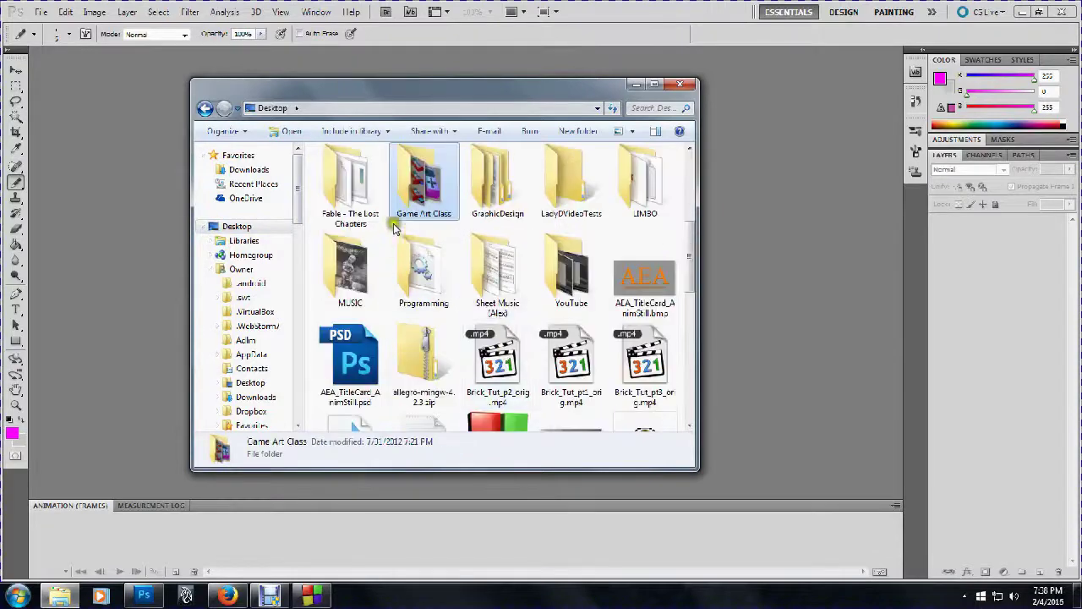
click(505, 197)
double_click(505, 197)
double_click(343, 165)
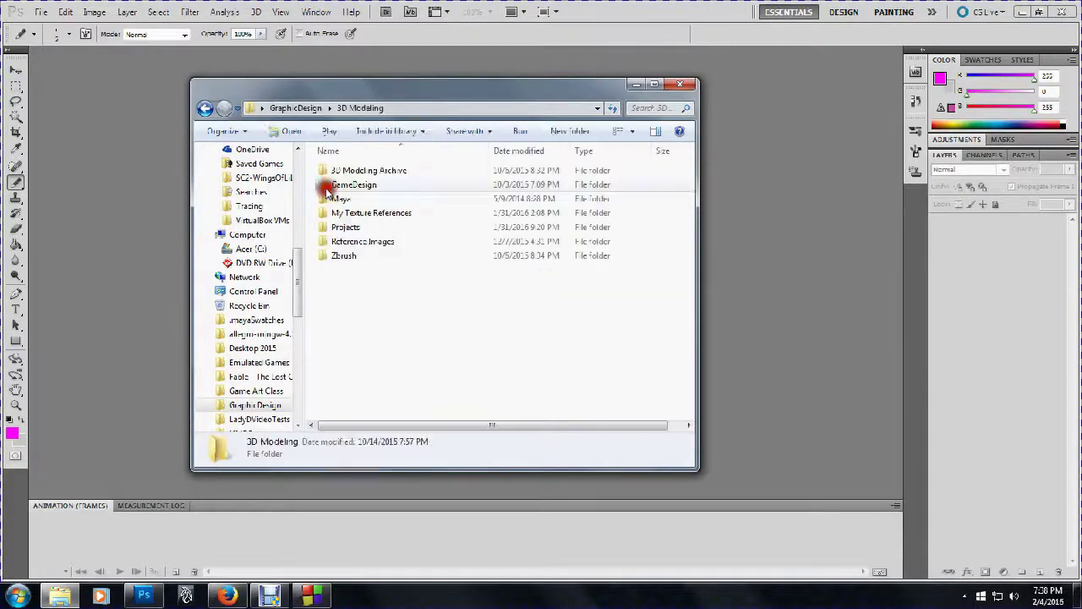
double_click(358, 170)
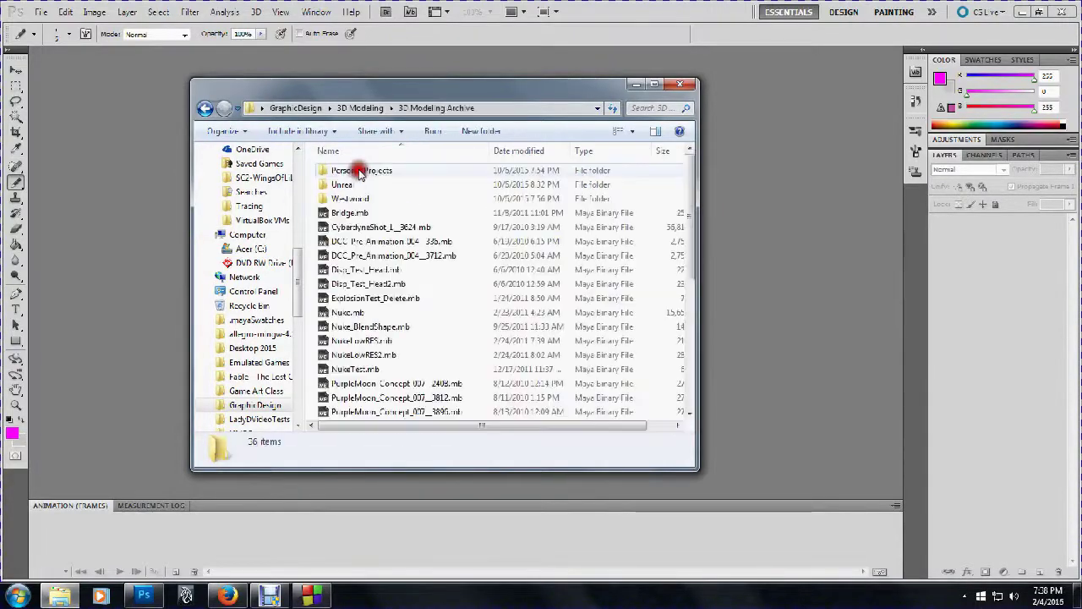
Go back to the Desktop and open Programming > Flowers_Strategic_Defense_v2.0 > images > Explosion.bmp
click(204, 108)
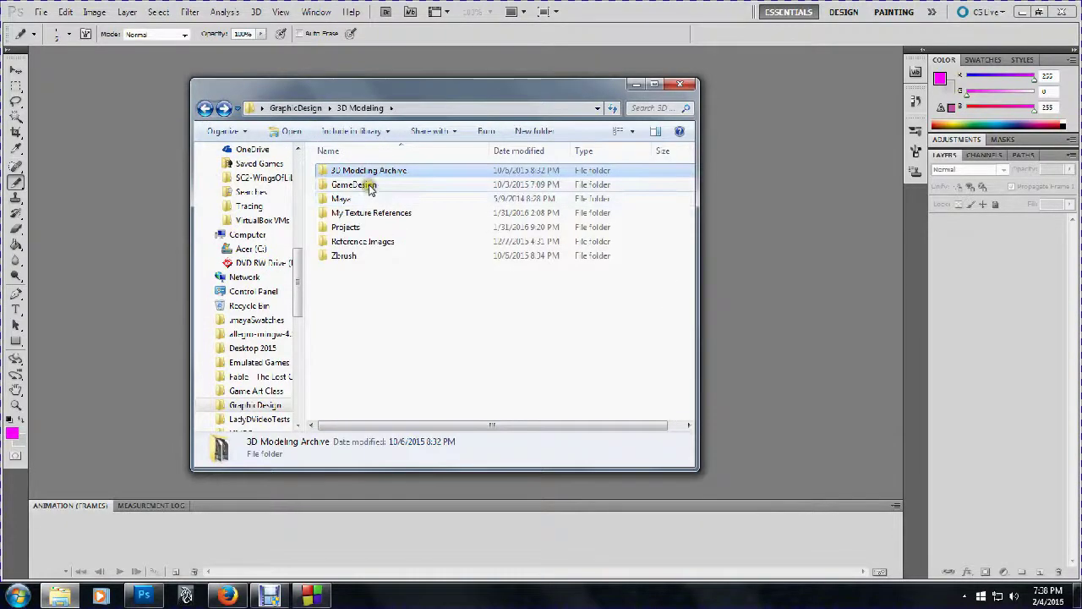
click(205, 108)
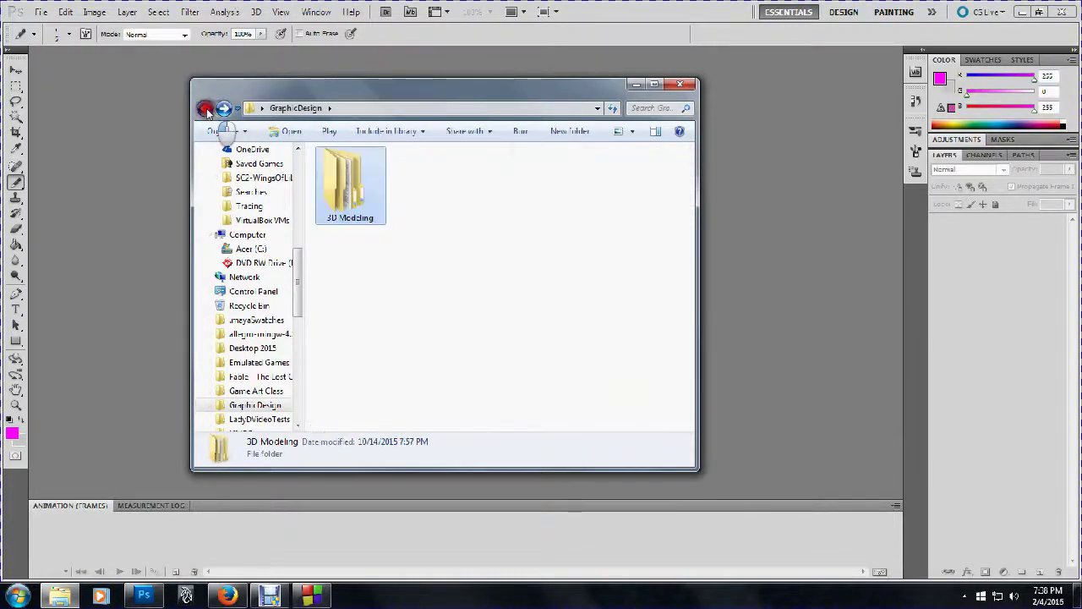
click(205, 108)
key(p)
double_click(411, 190)
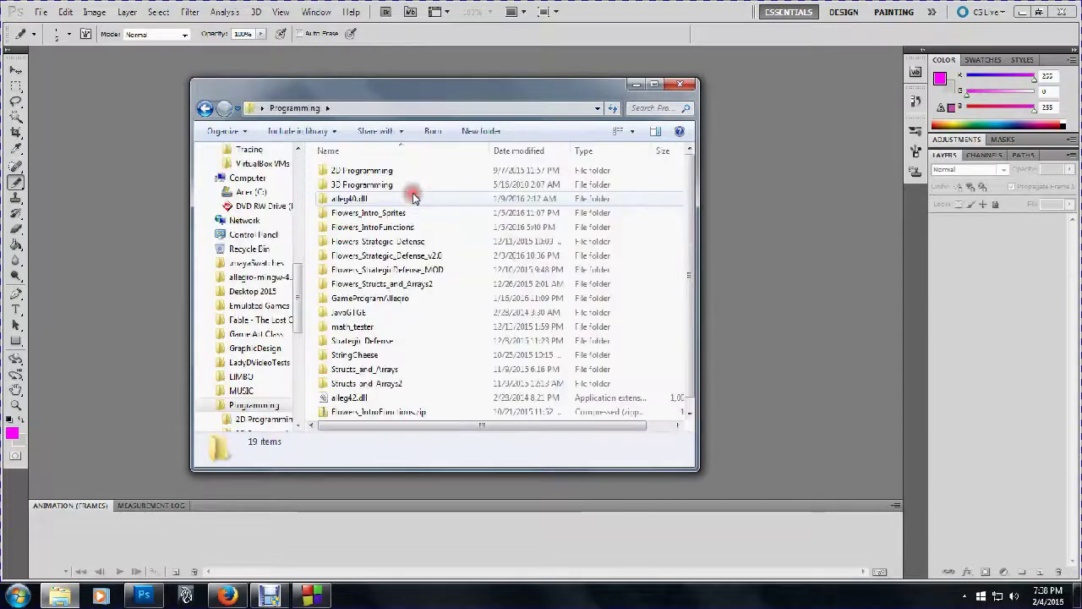
double_click(411, 255)
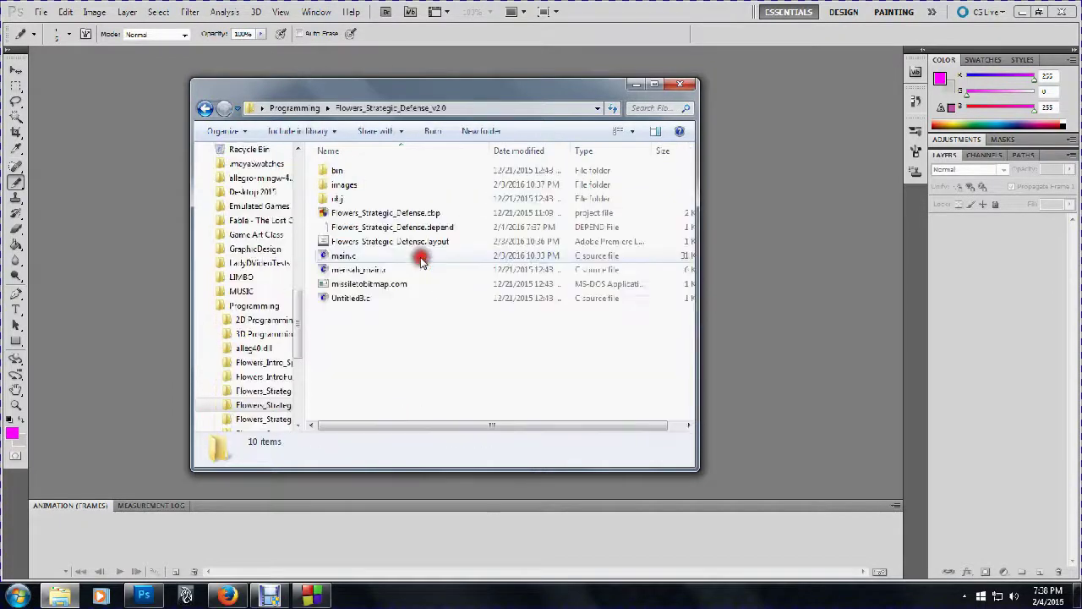
double_click(365, 186)
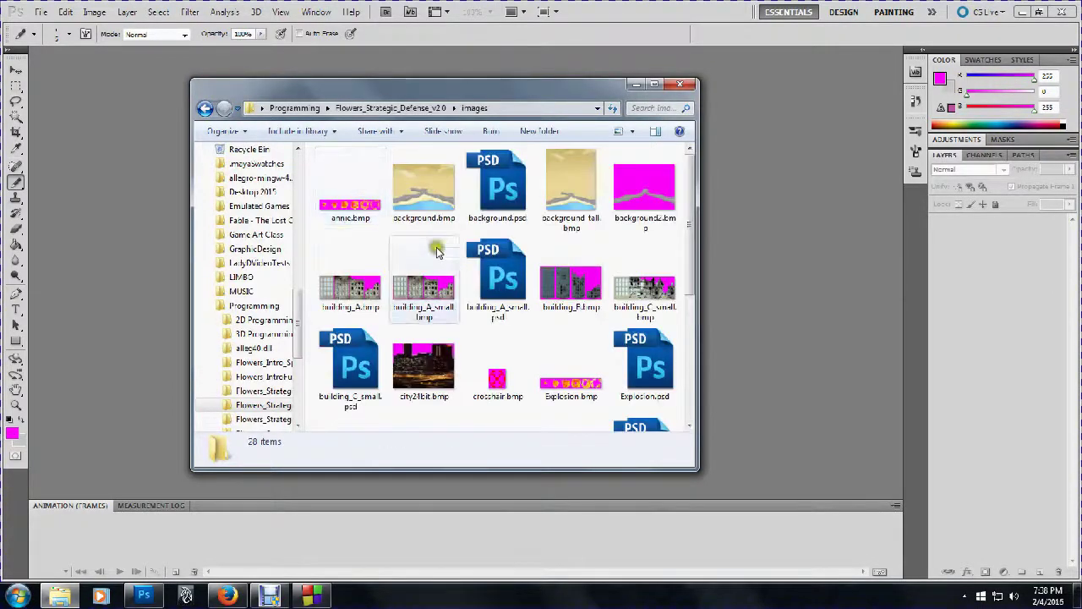
double_click(555, 383)
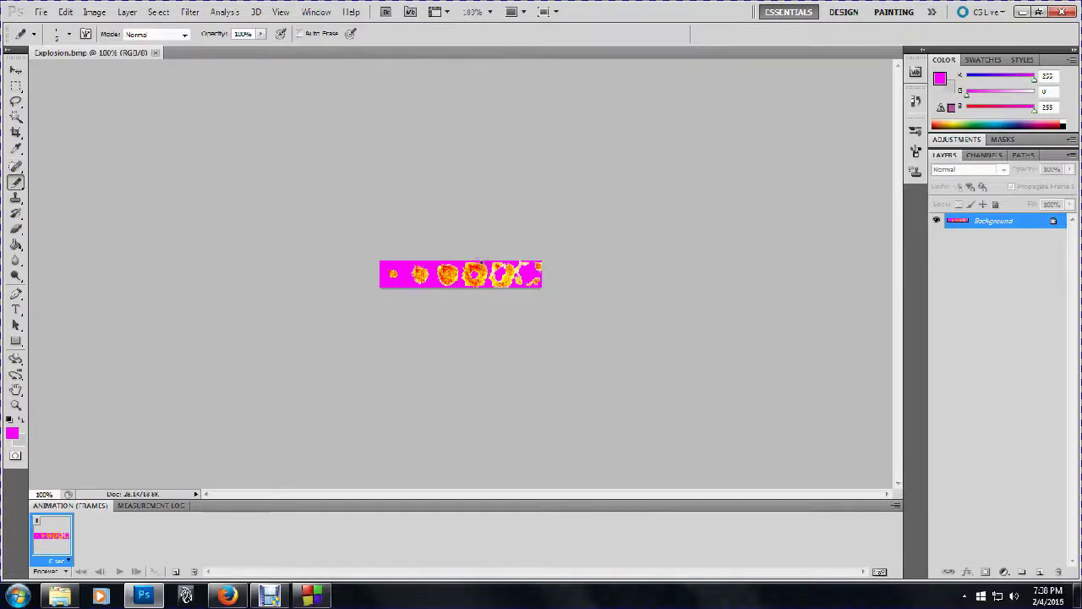
Zoom to 500% and widen the magenta hole in the fourth explosion frame, then switch to the ripple references
key(ctrl+plus)
key(ctrl+plus)
key(ctrl+plus)
key(ctrl+plus)
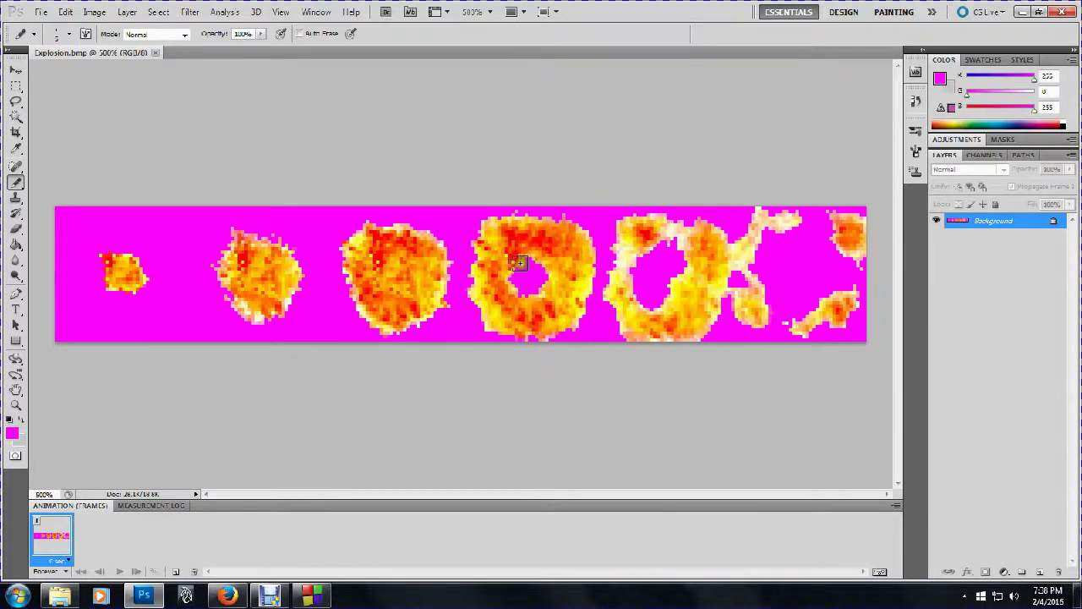
mouse_move(528, 283)
mouse_down()
mouse_move(536, 270)
mouse_move(543, 279)
mouse_up()
click(228, 597)
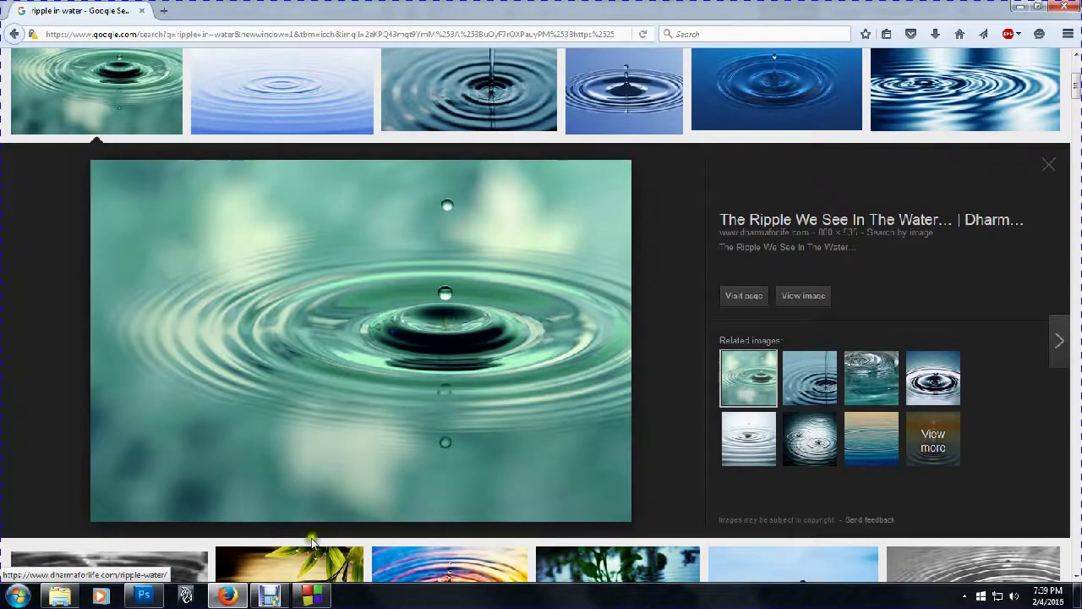
After viewing the ripple-in-water photo, switch back to Explosion.bmp in Photoshop
click(144, 596)
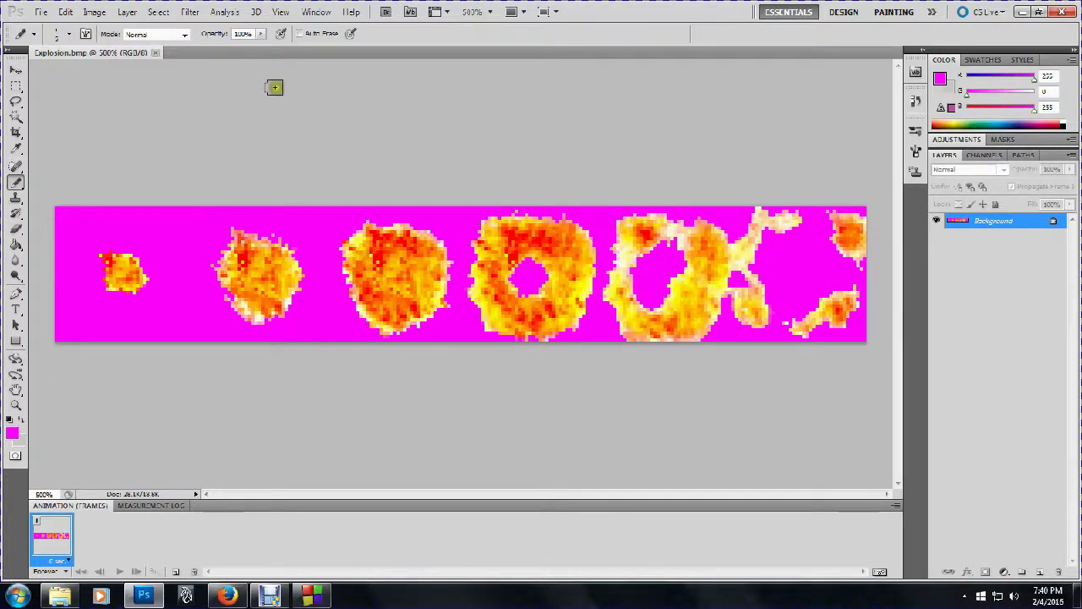
Start a new document from File > New and name it explosion_C
click(39, 12)
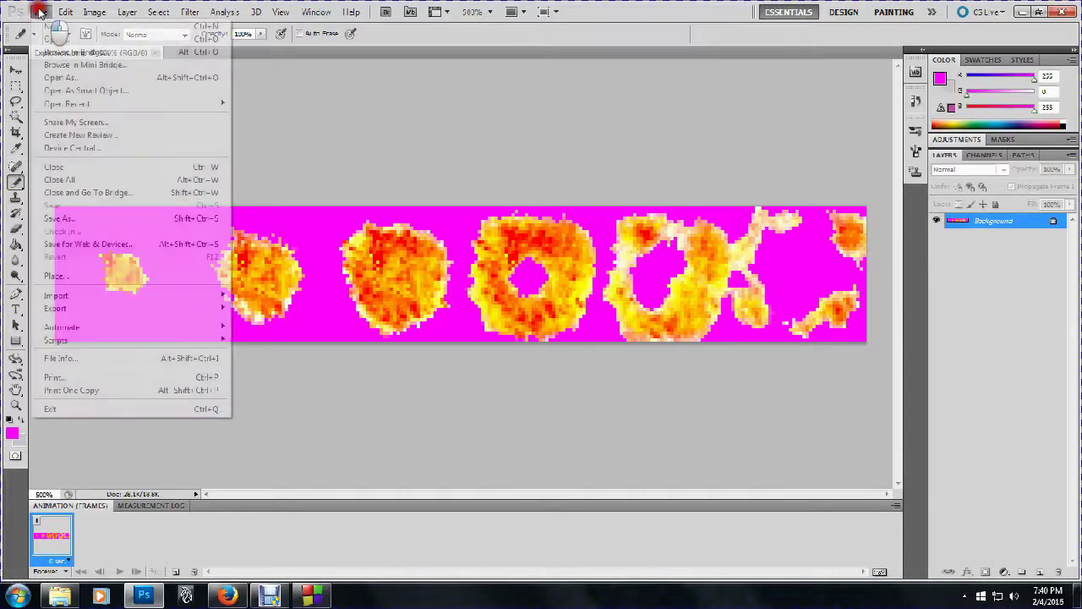
click(46, 26)
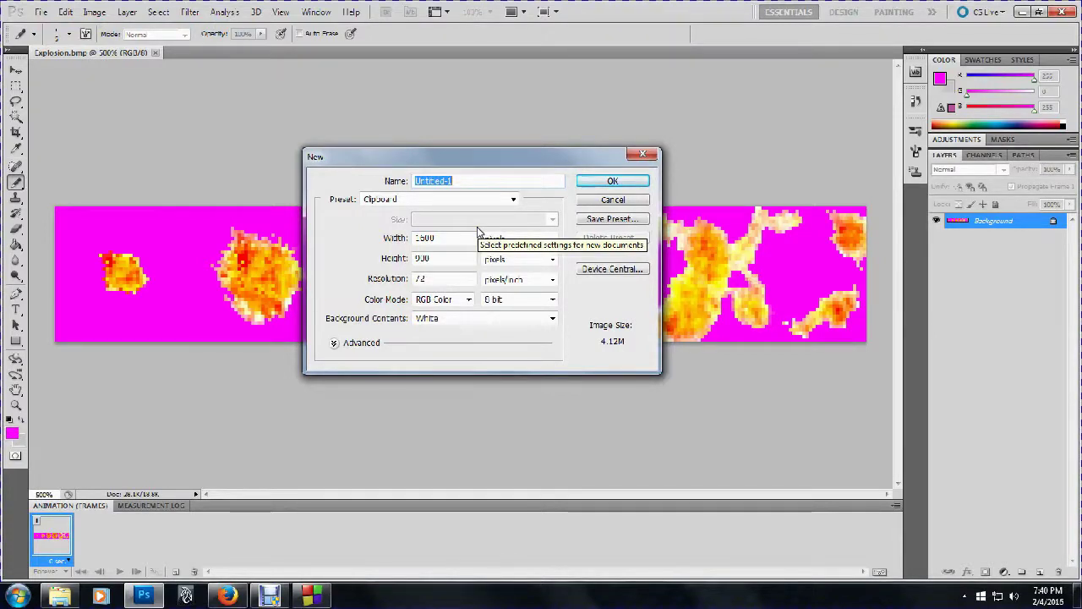
text(explosi)
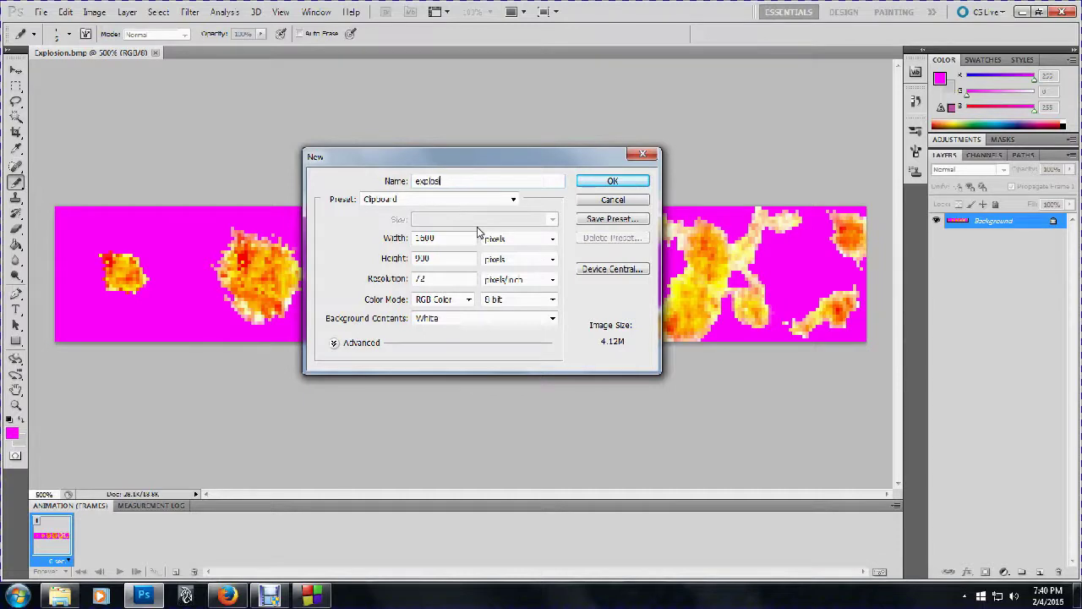
text(n)
key(BackSpace)
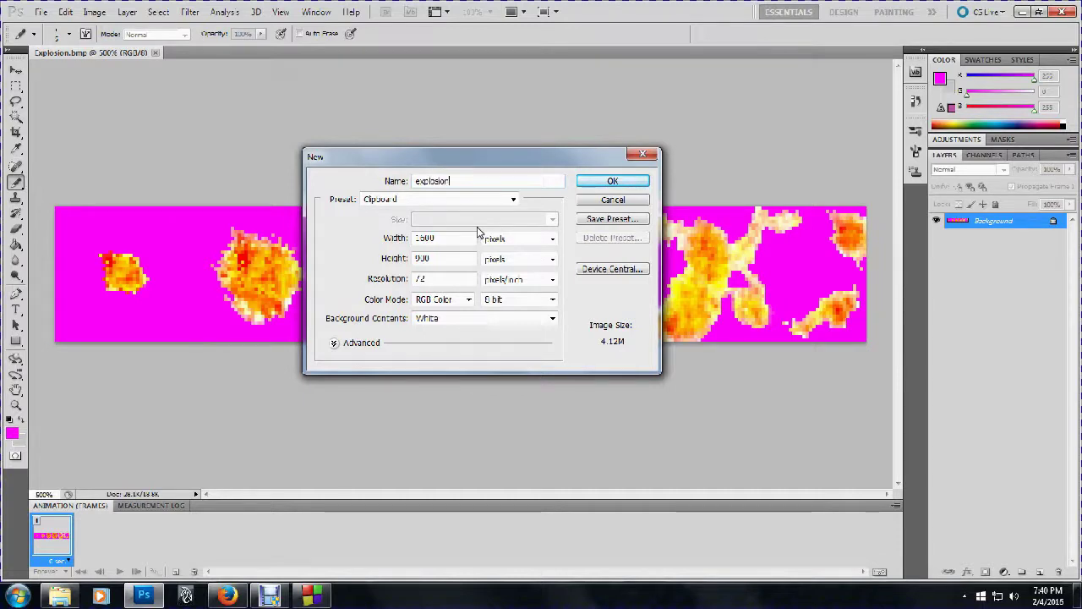
text(on3)
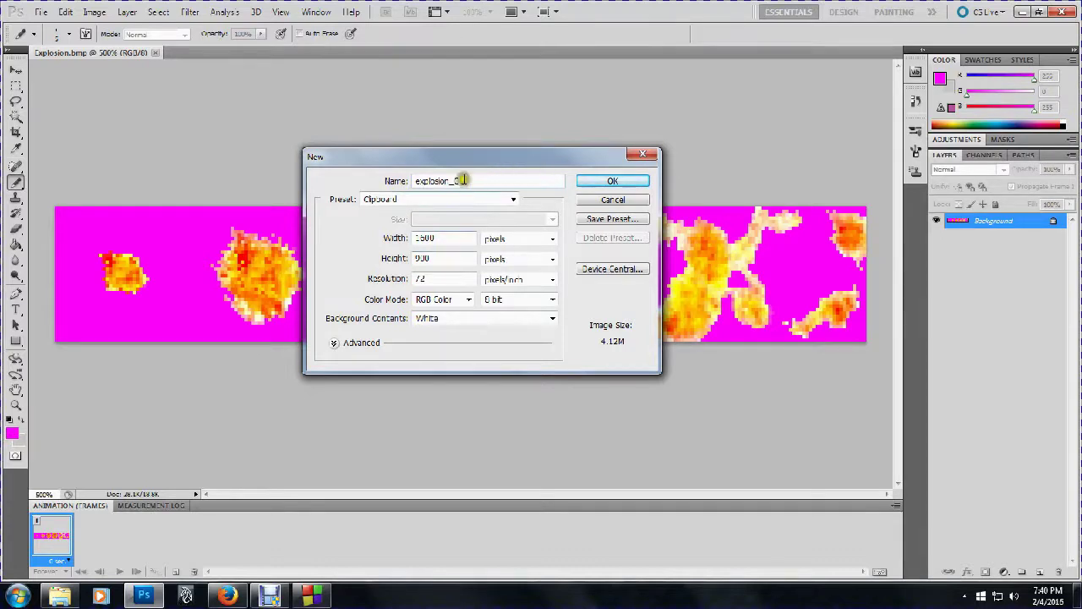
drag(490, 183, 398, 184)
Set the width and height to 40 pixels with a white background and create the document
click(438, 237)
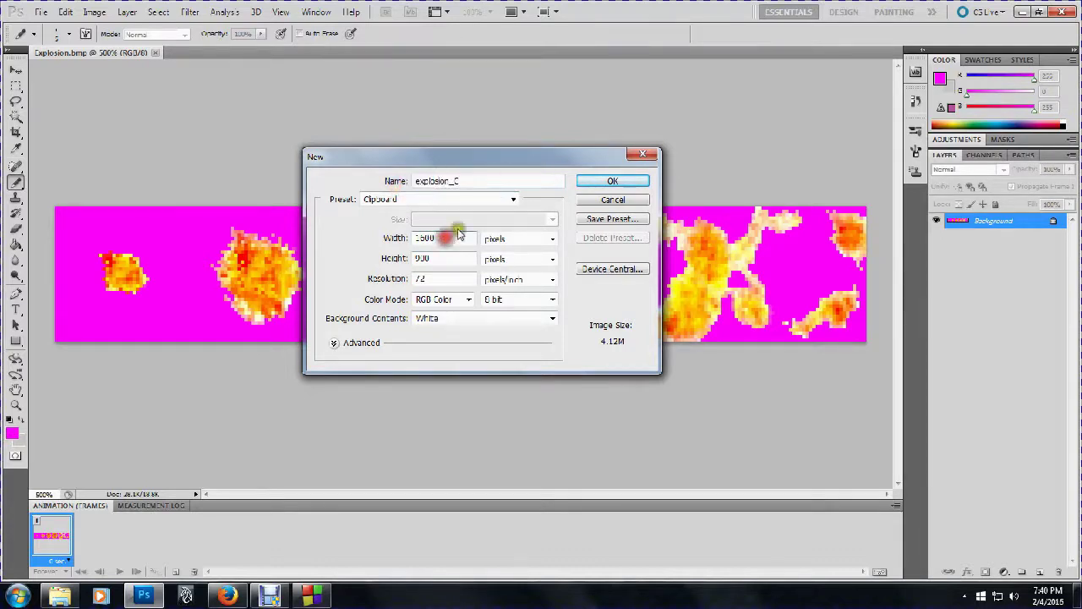
drag(446, 237, 393, 237)
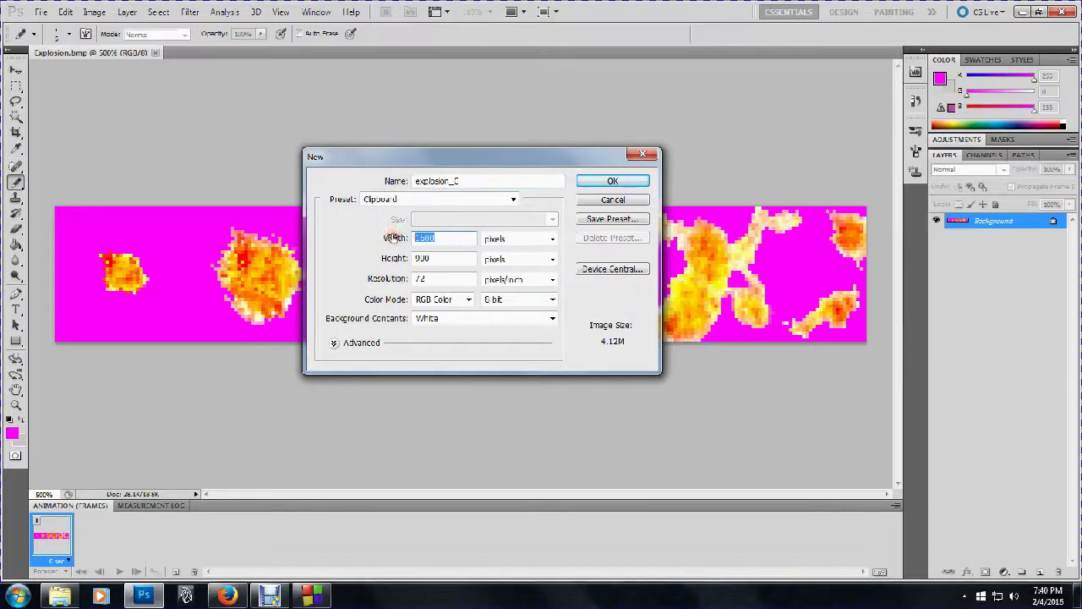
text(4)
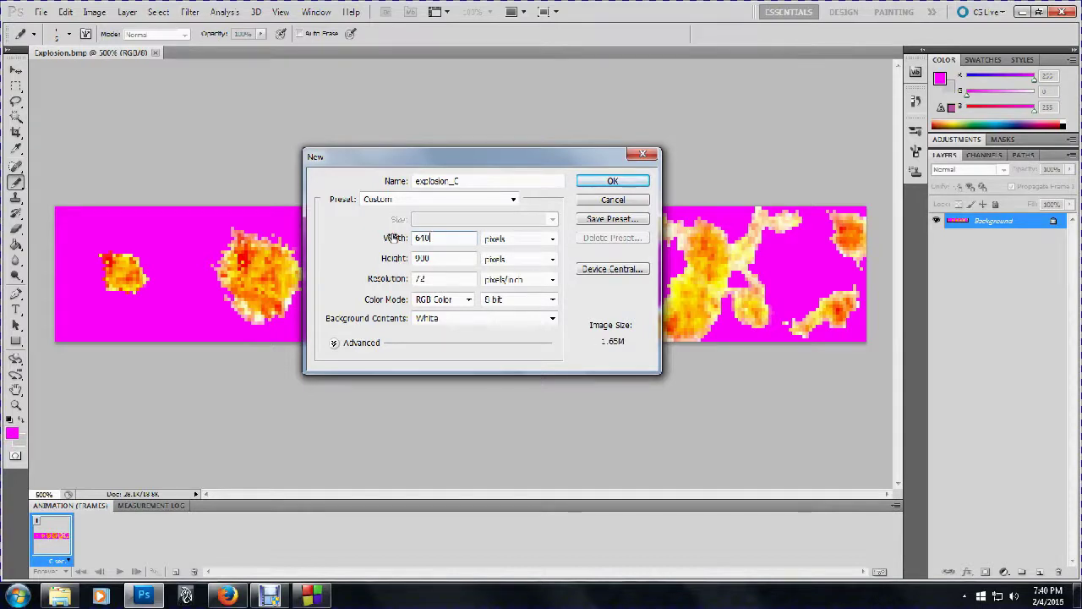
double_click(427, 259)
text(48)
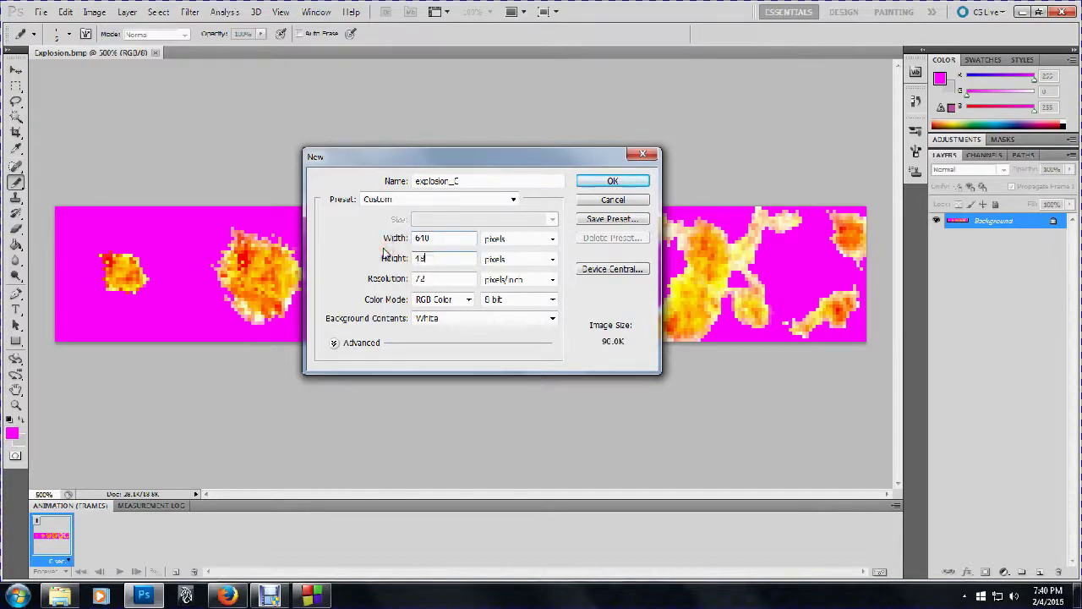
text(0)
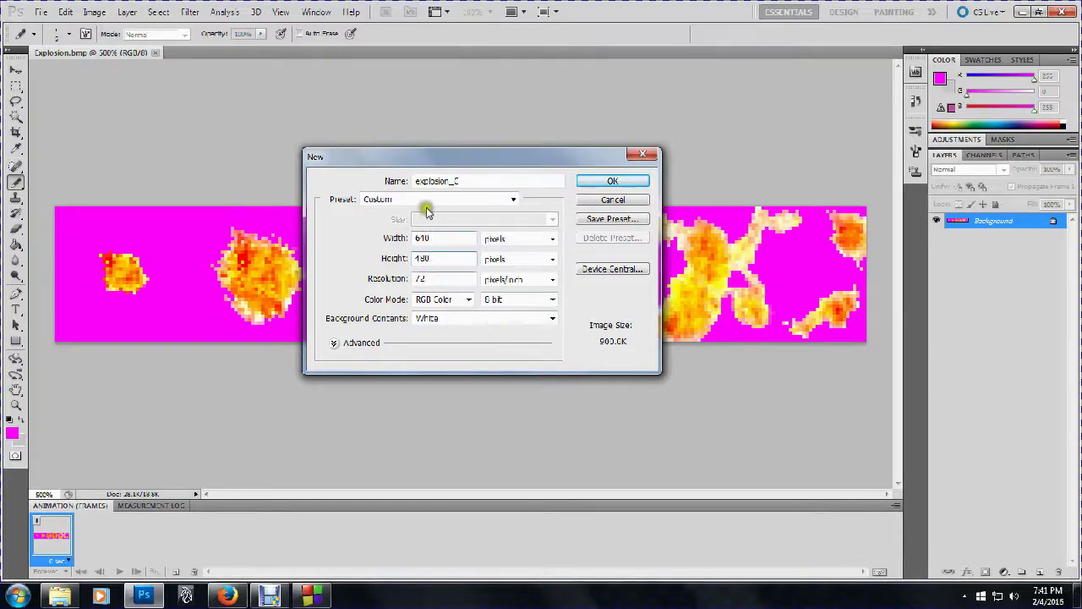
drag(421, 158, 424, 74)
key(Tab)
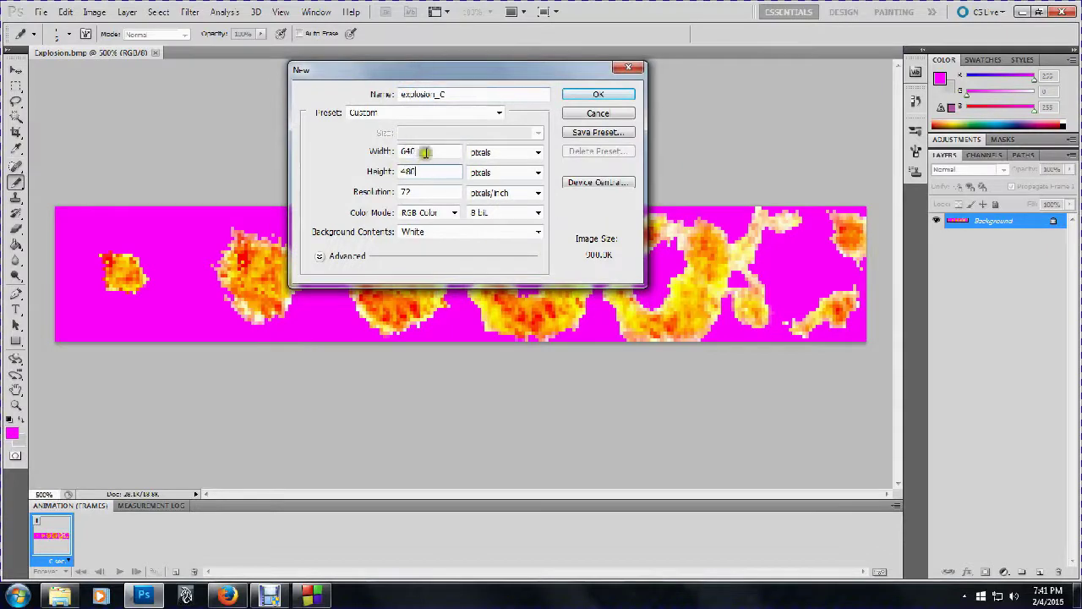
click(381, 151)
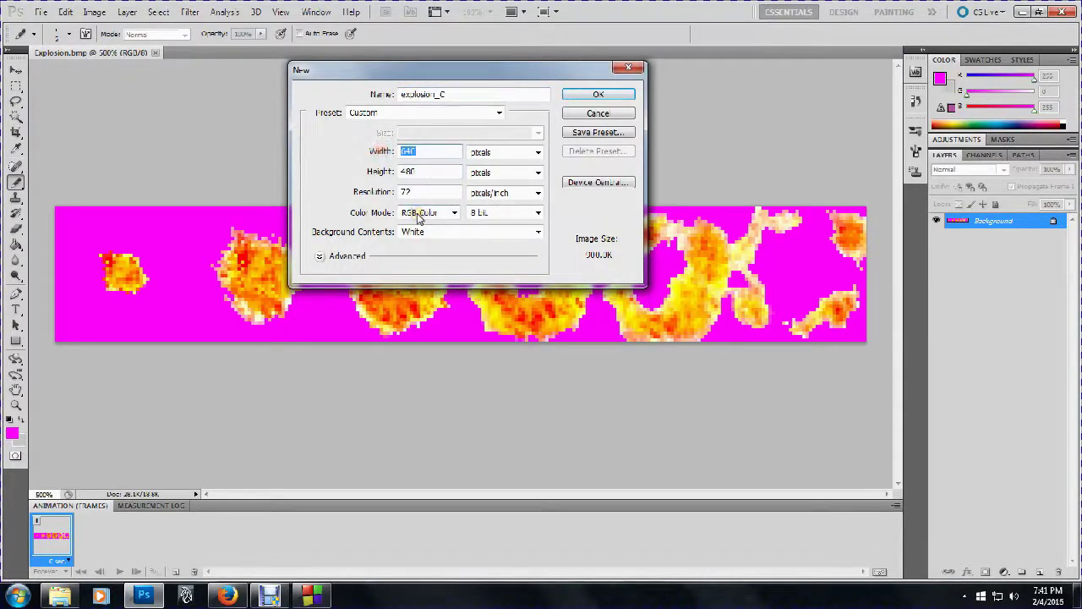
click(376, 172)
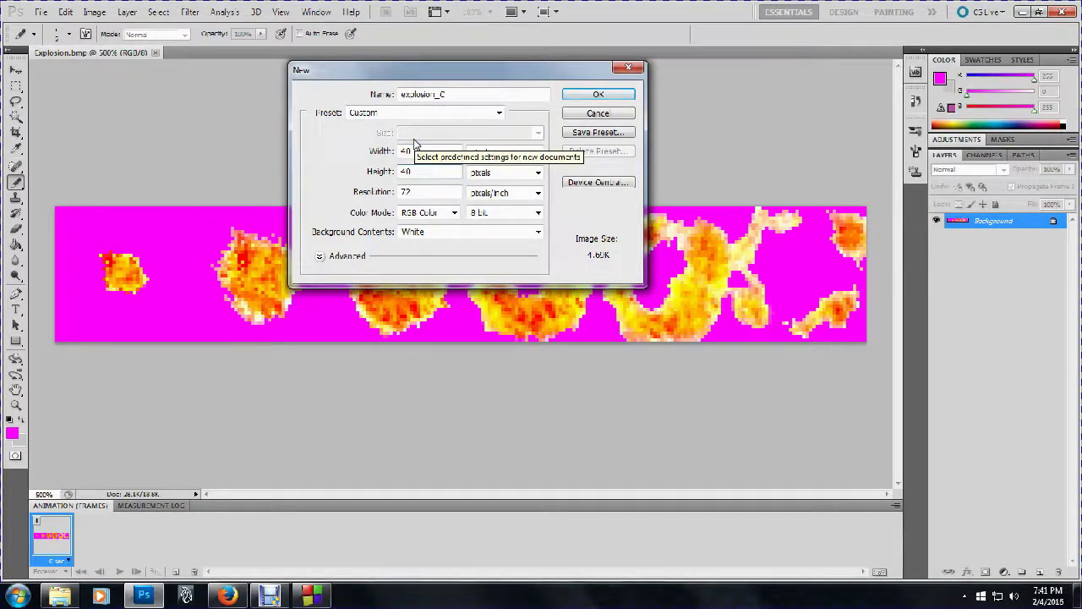
click(605, 93)
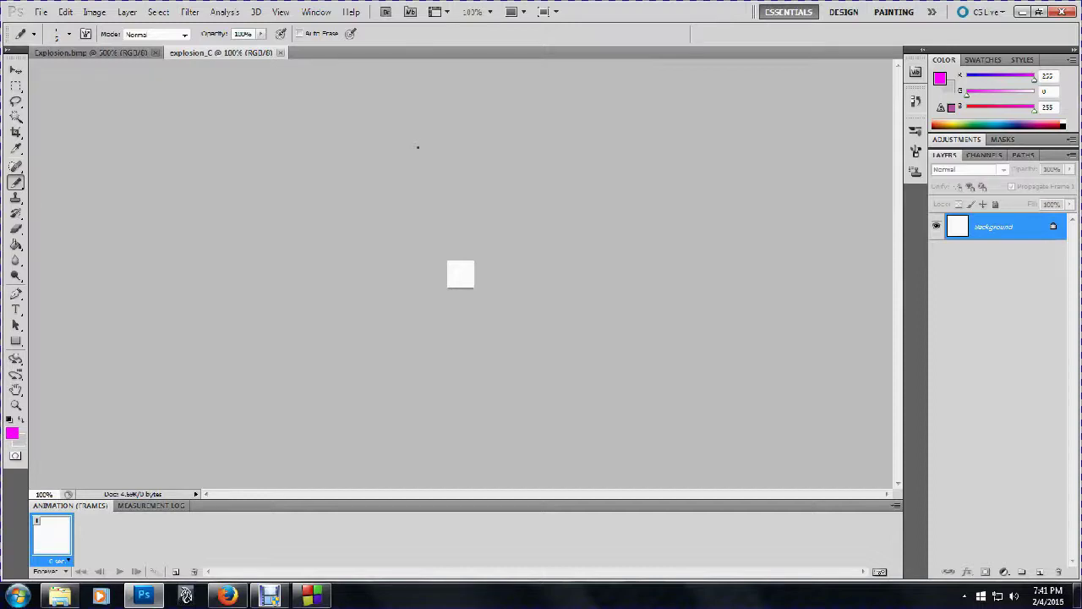
Zoom to 1200%, convert the Background into Layer 0, and set the foreground to yellow (255, 255, 0)
key(ctrl+plus)
key(ctrl+plus)
key(ctrl+plus)
key(ctrl+plus)
key(ctrl+plus)
key(ctrl+plus)
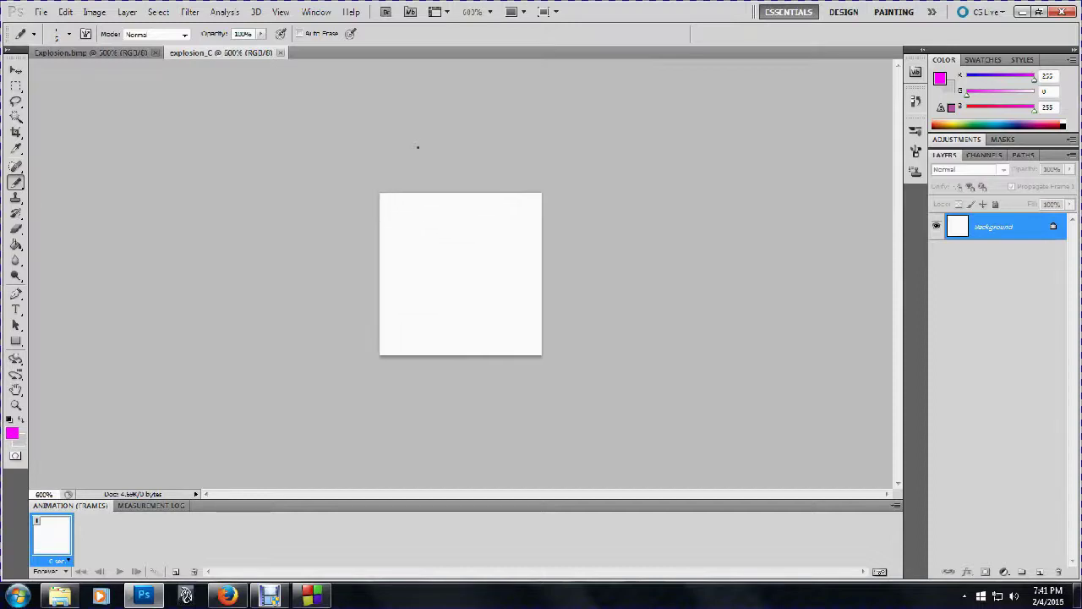
key(ctrl+plus)
key(ctrl+plus)
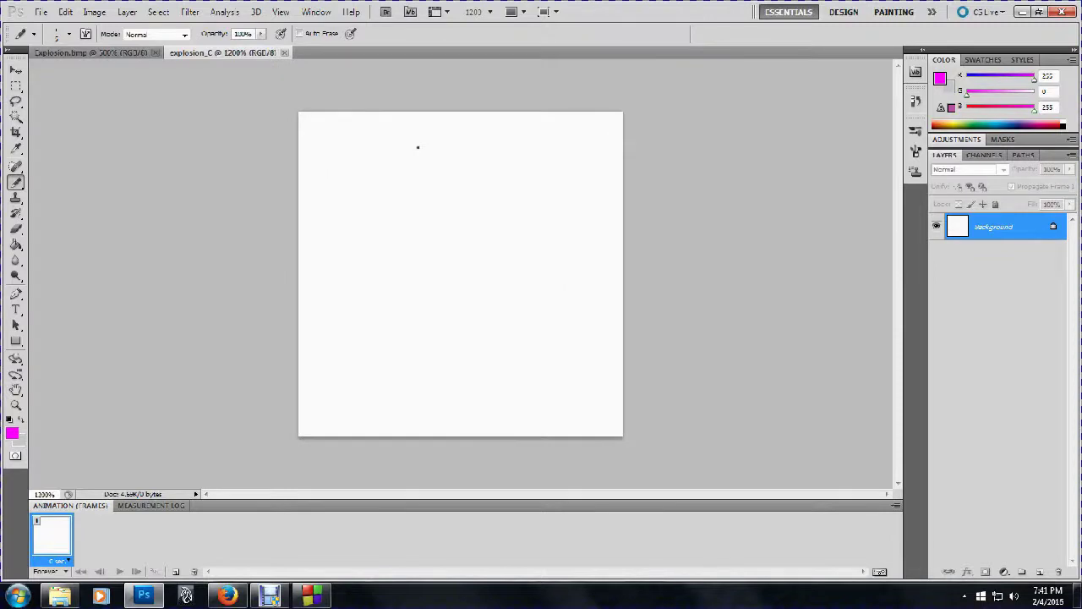
key(ctrl+plus)
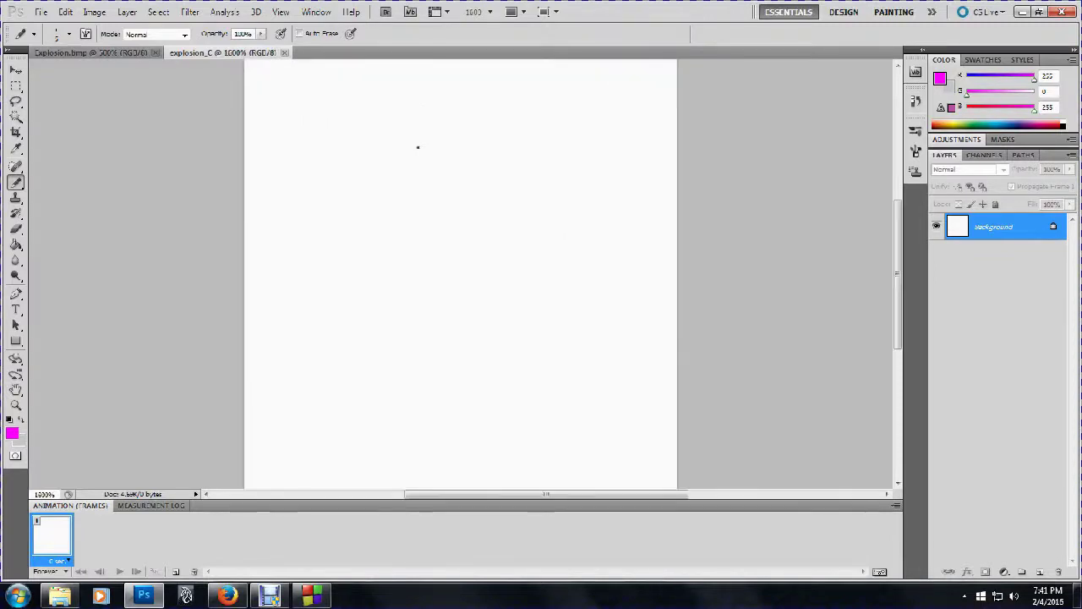
key(ctrl+minus)
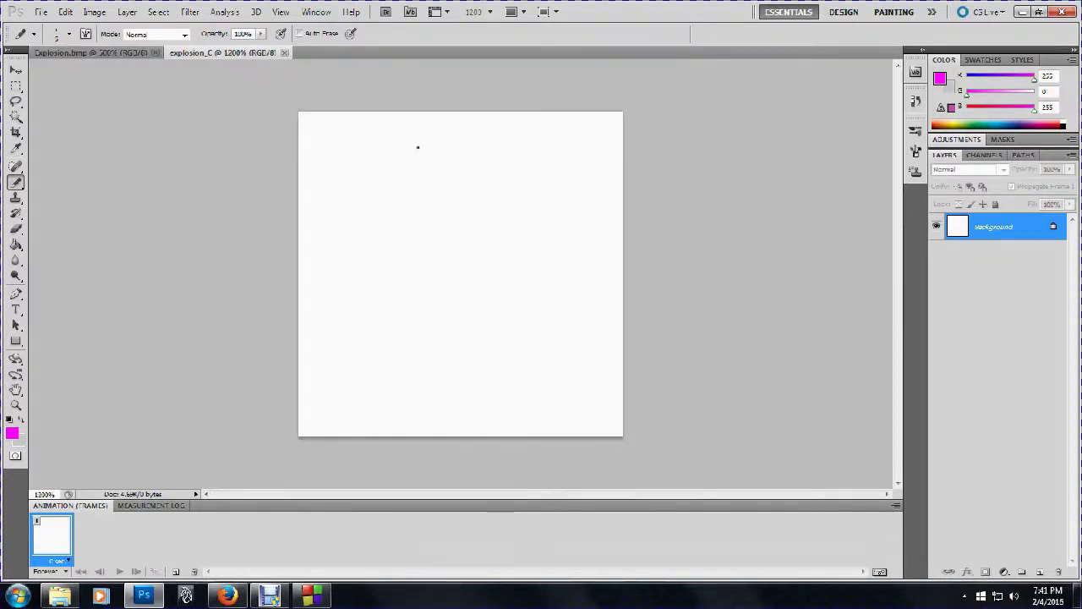
click(697, 260)
double_click(1053, 228)
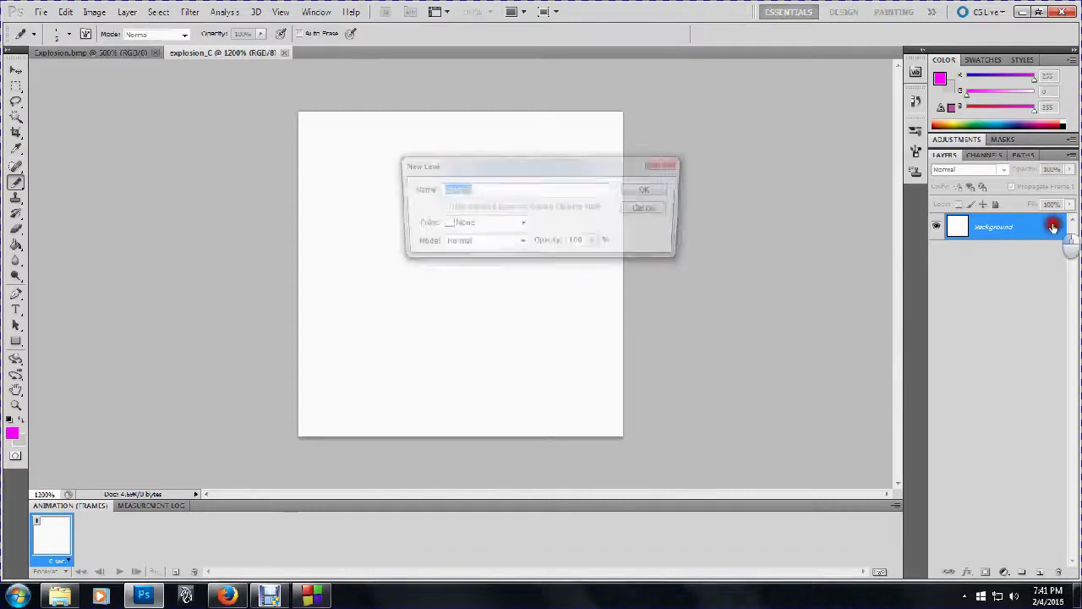
click(662, 189)
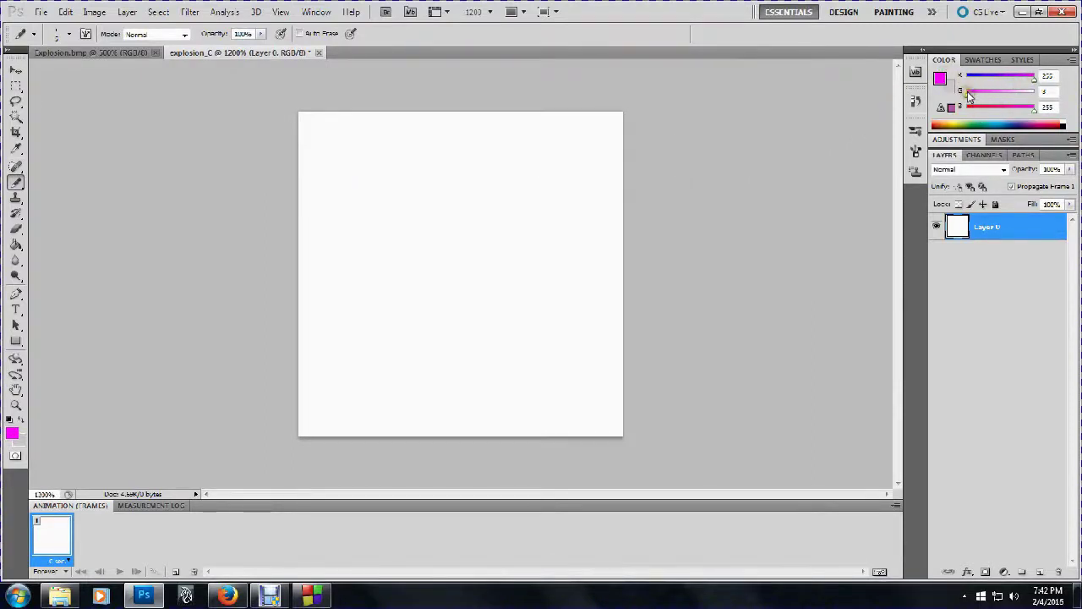
drag(969, 93, 927, 106)
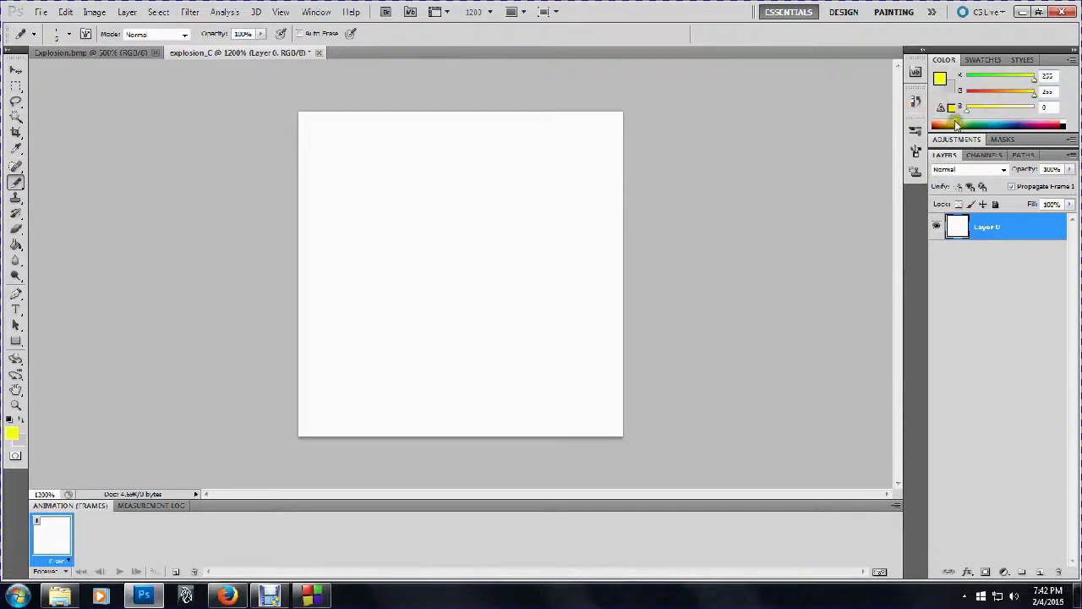
Make the background colour red (255, 0, 0) in the Color panel
click(949, 93)
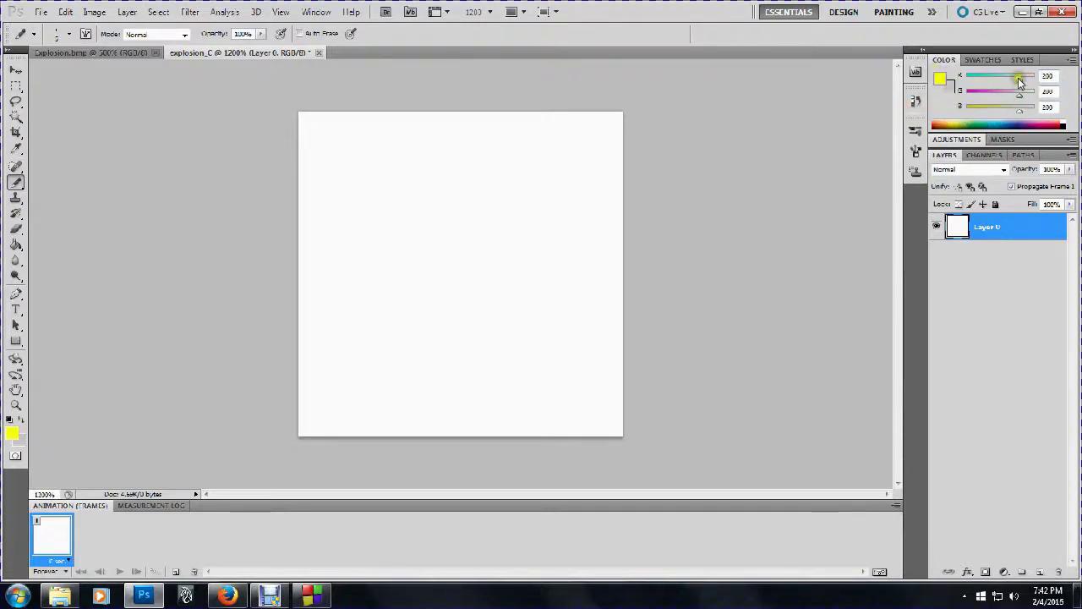
drag(1021, 78, 964, 110)
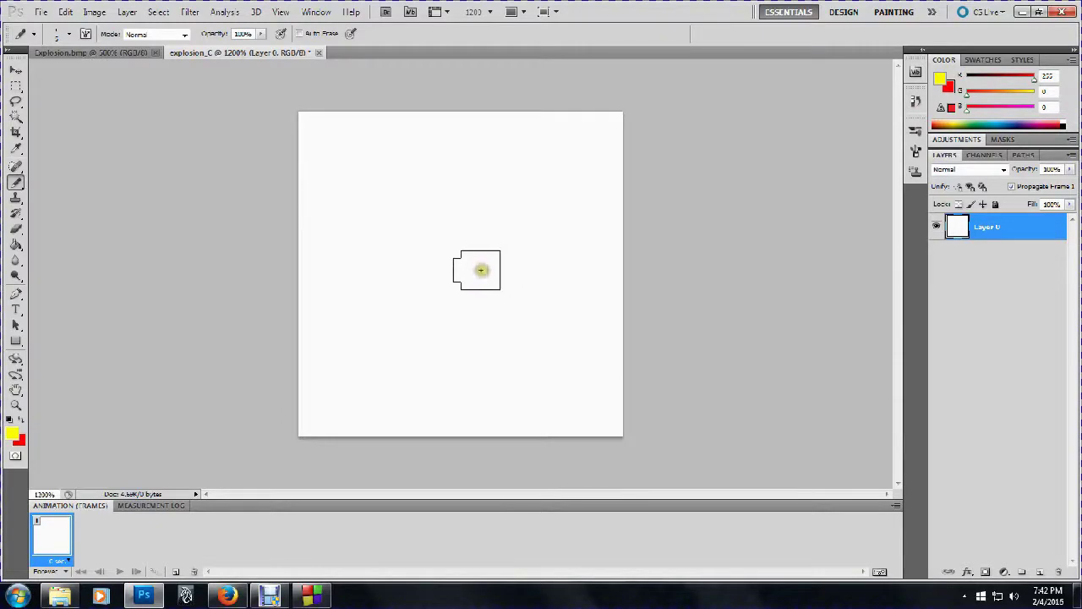
Return to Firefox and begin replacing the 'ripple in water' query, closing a stray Explorer window
click(237, 596)
scroll(273, 161, up, 5)
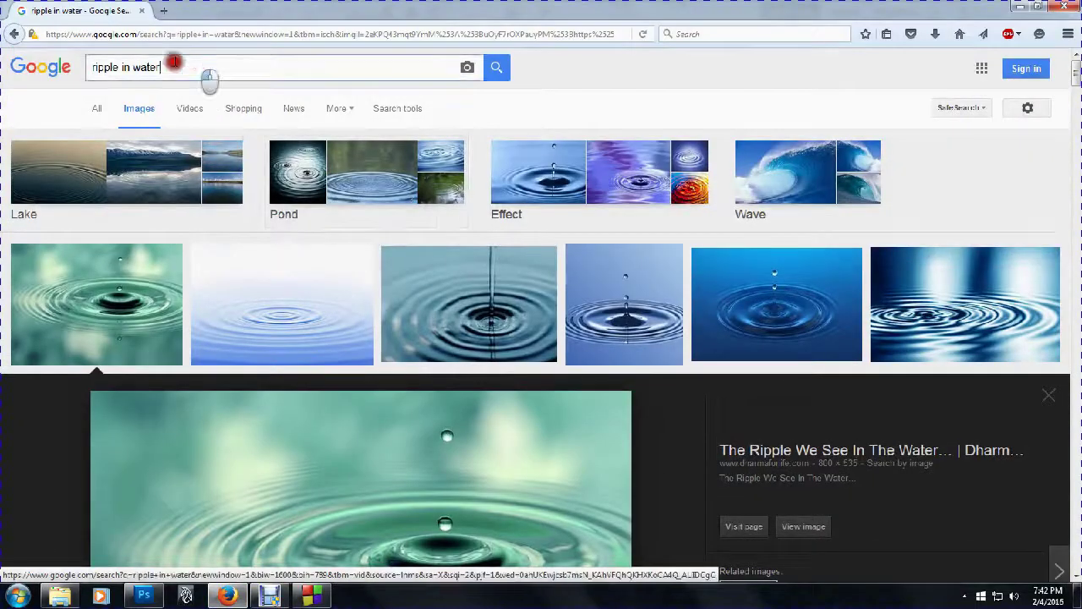
triple_click(173, 67)
text(a)
text(oo)
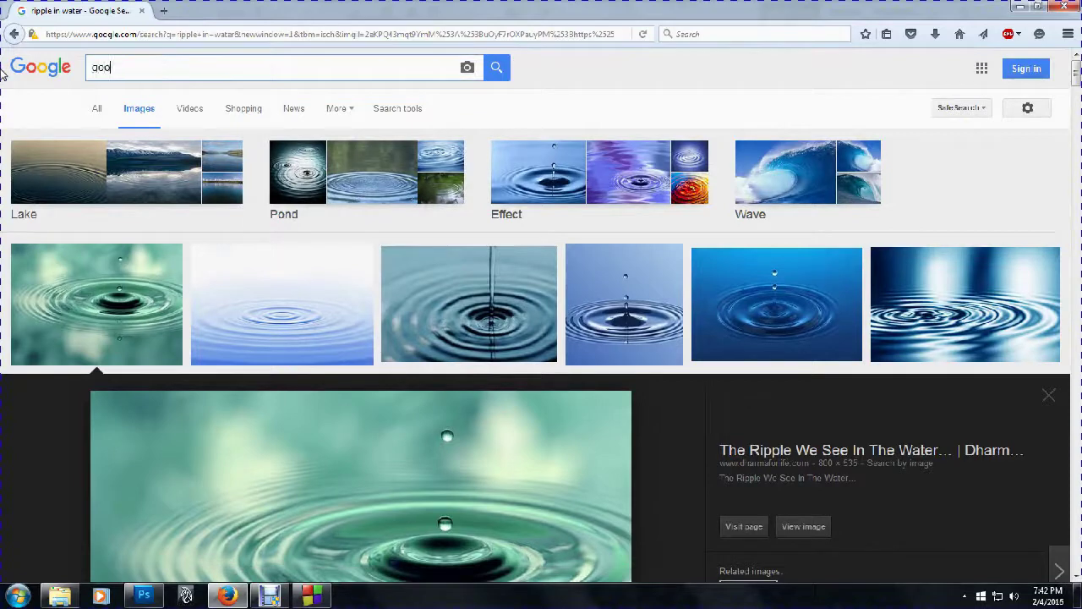
text(gle)
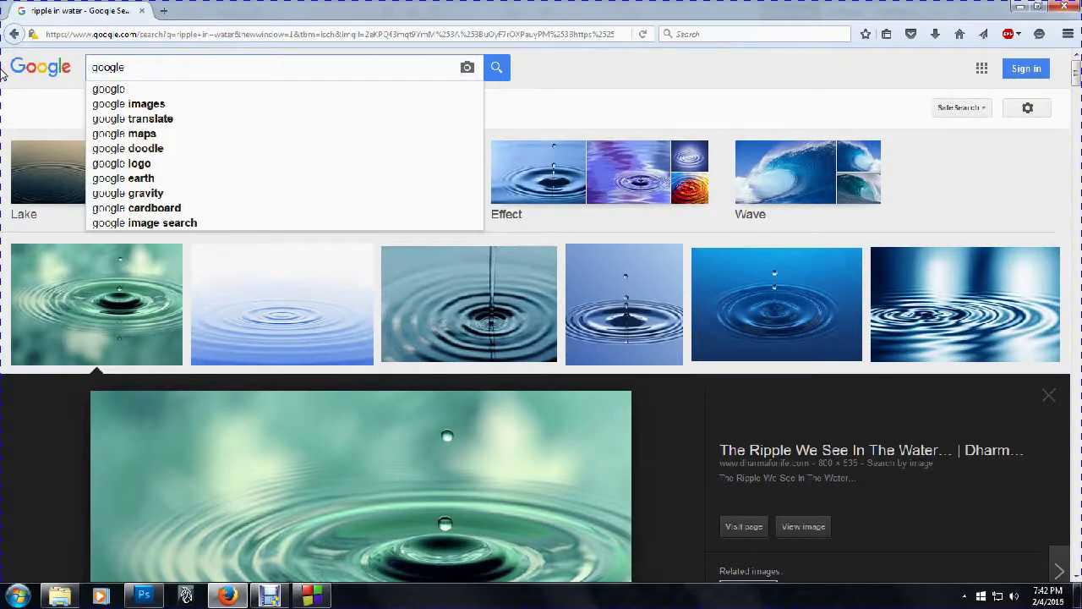
key(BackSpace)
key(super+e)
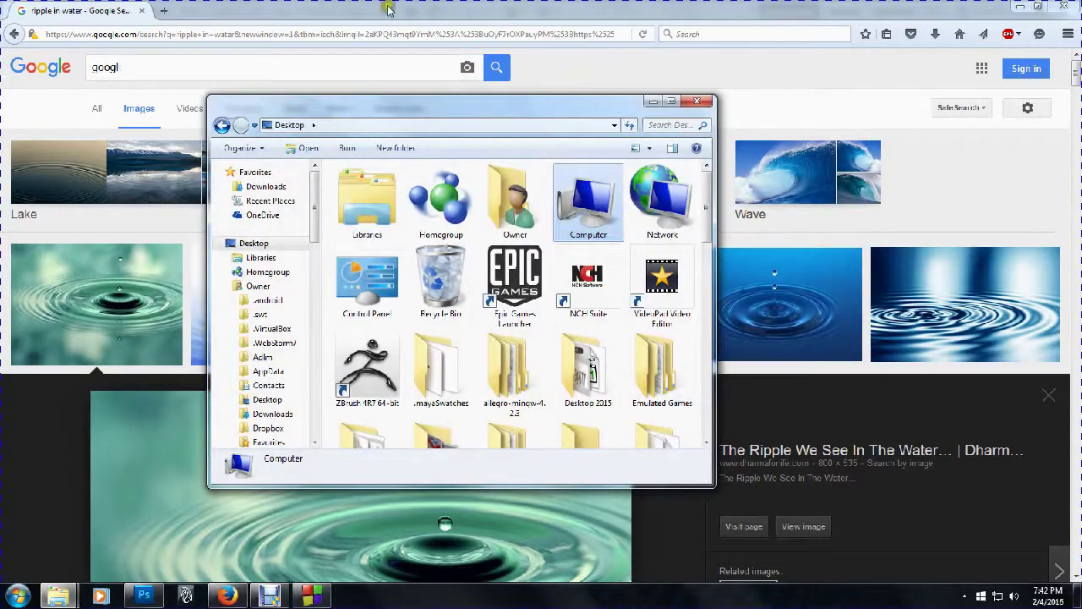
click(696, 100)
Search Google Images for 'explosion', scroll the results, and return to Photoshop
triple_click(157, 63)
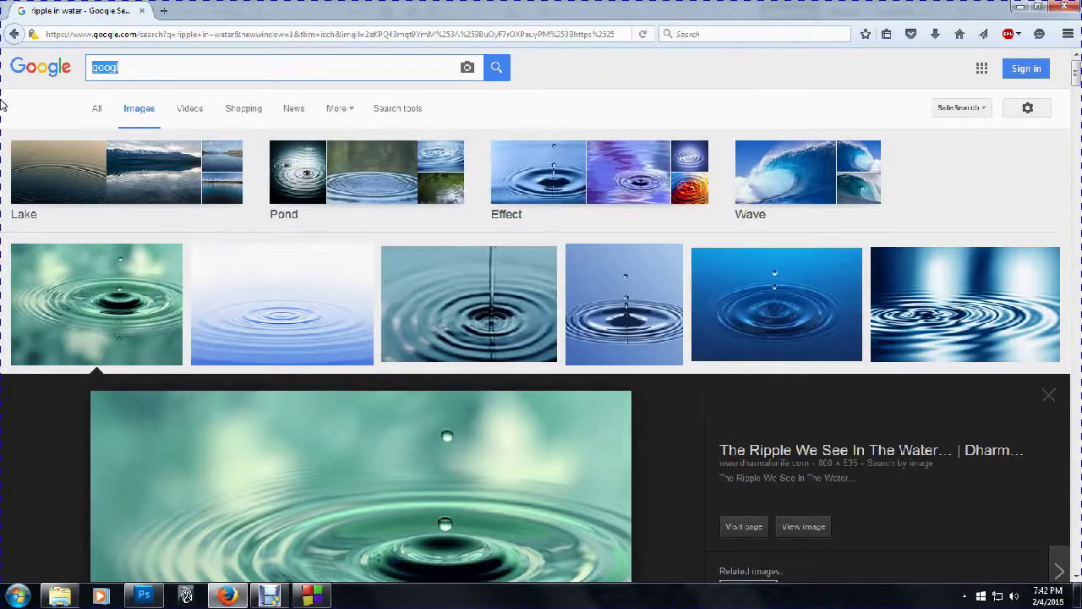
text(exp;)
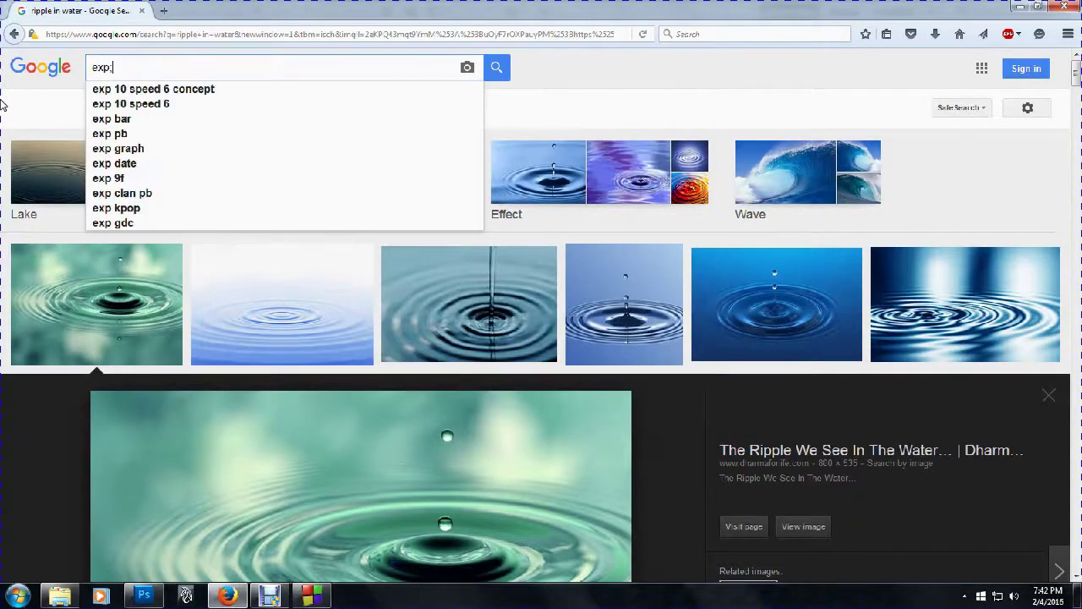
key(BackSpace)
text(los)
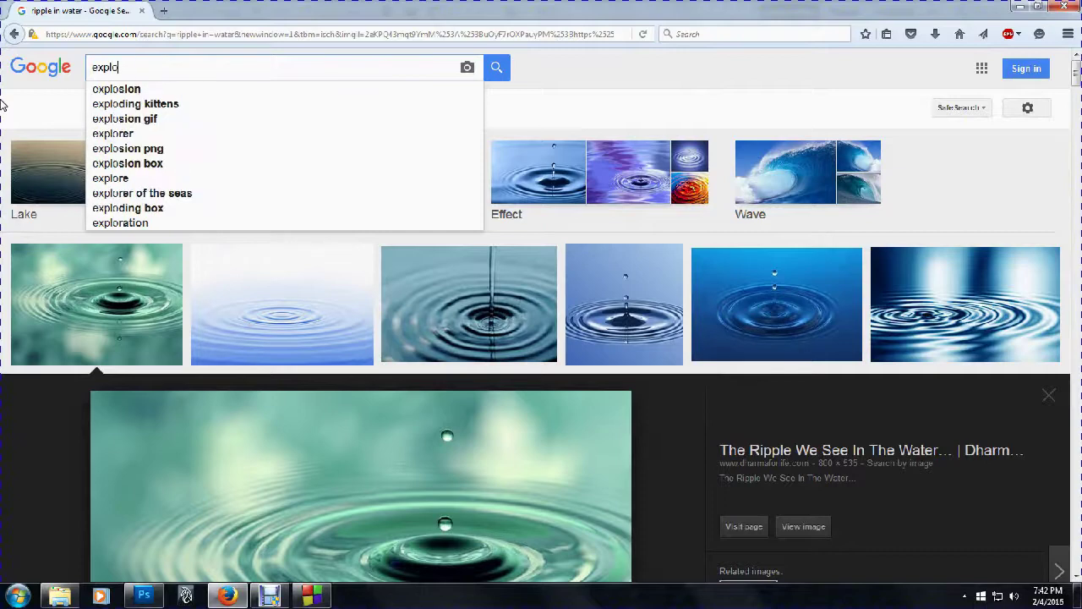
text(ion)
key(Return)
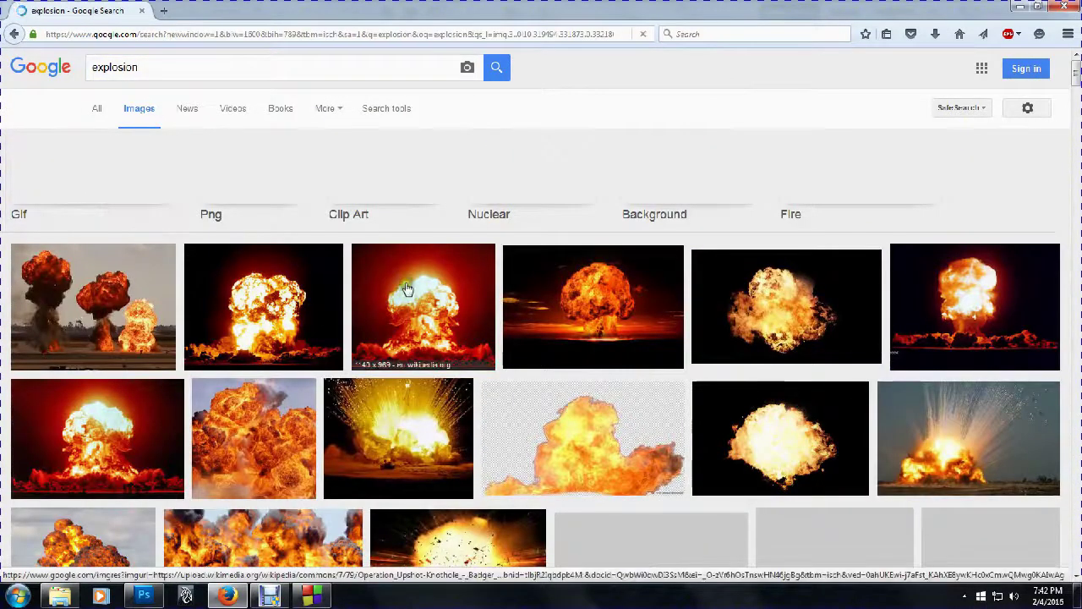
scroll(424, 317, down, 2)
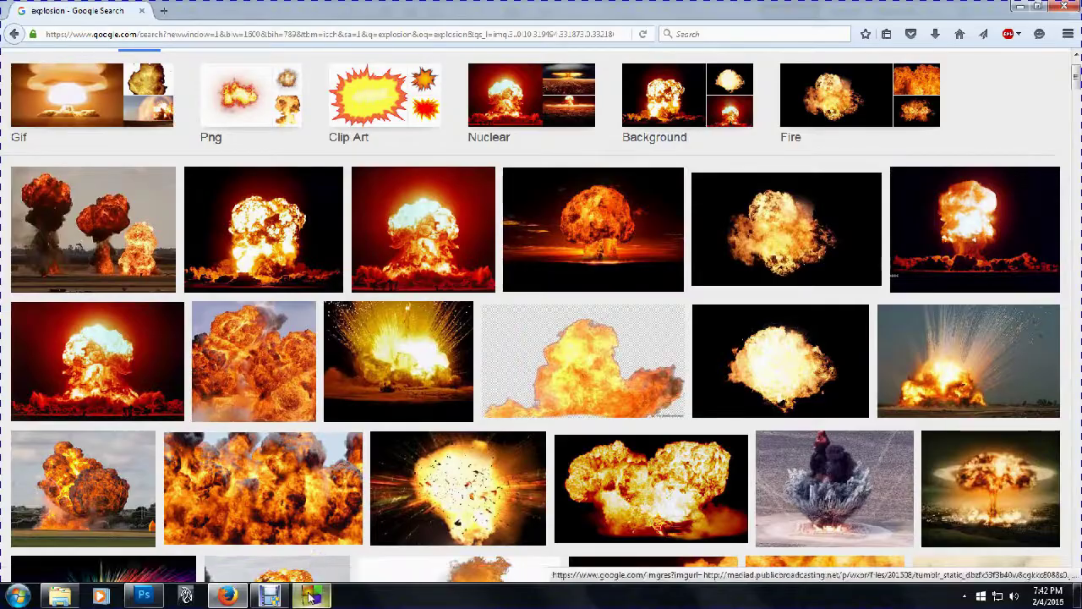
click(143, 596)
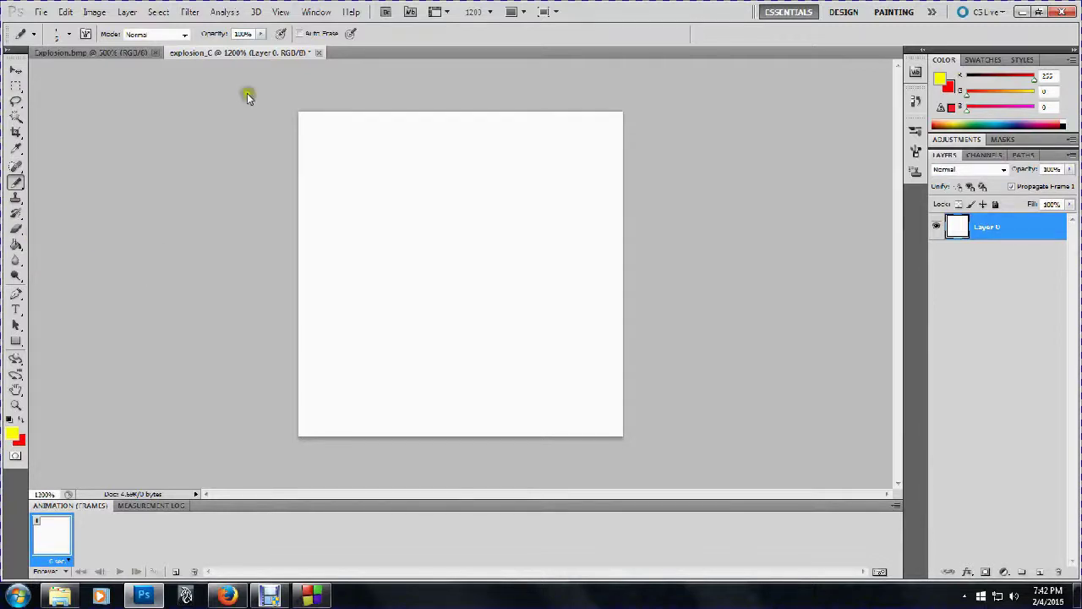
Apply the Clouds filter to fill the canvas with yellow and red clouds, viewed at 1200%
click(191, 11)
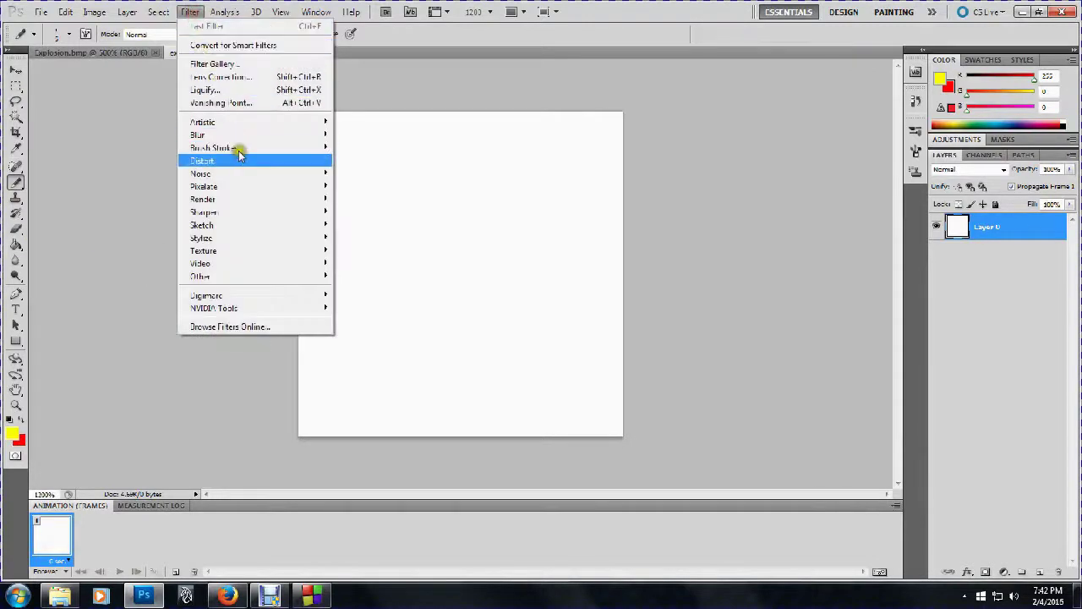
mouse_move(247, 196)
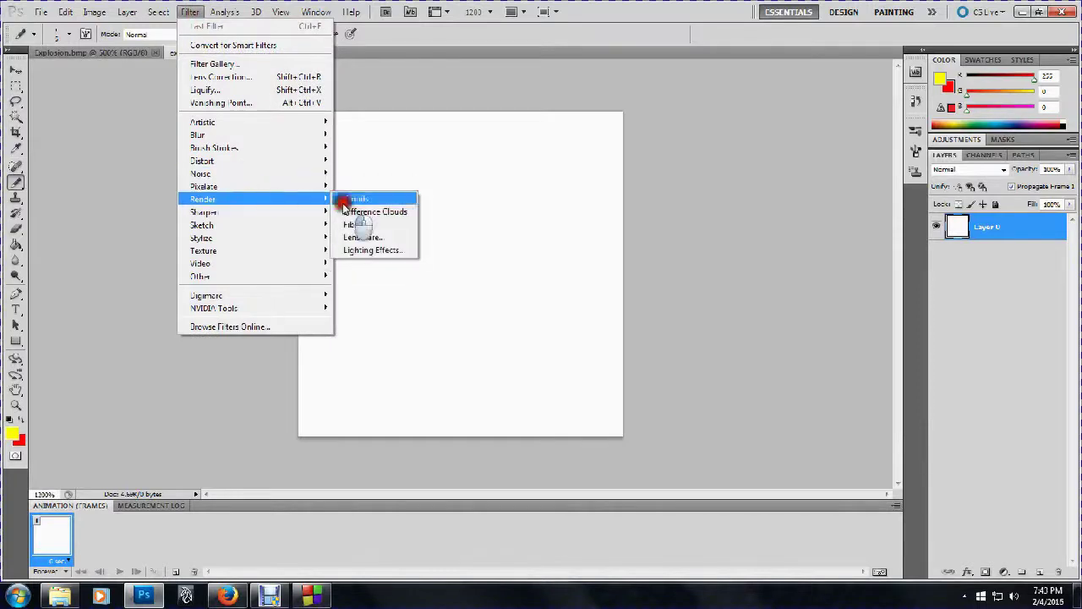
click(342, 200)
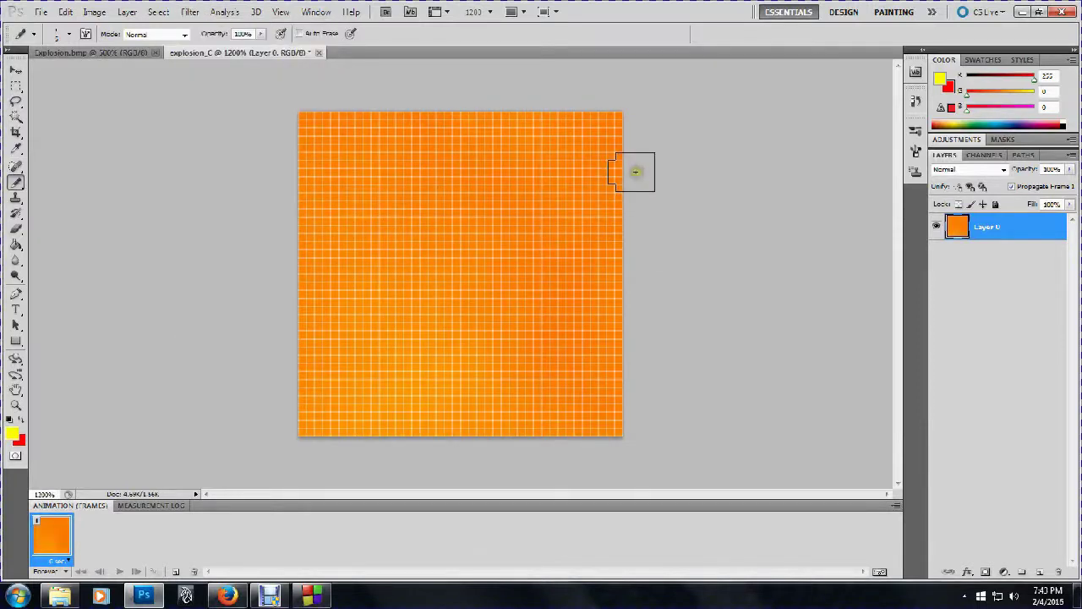
key(ctrl+minus)
key(ctrl+minus)
key(ctrl+minus)
key(ctrl+minus)
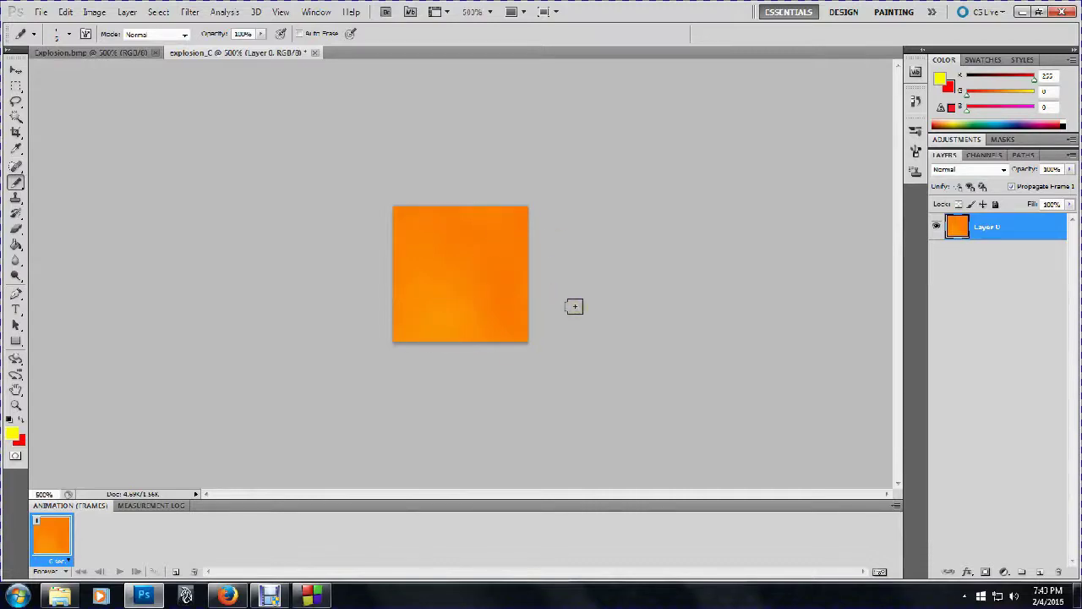
key(ctrl+plus)
key(ctrl+plus)
key(ctrl+plus)
key(ctrl+plus)
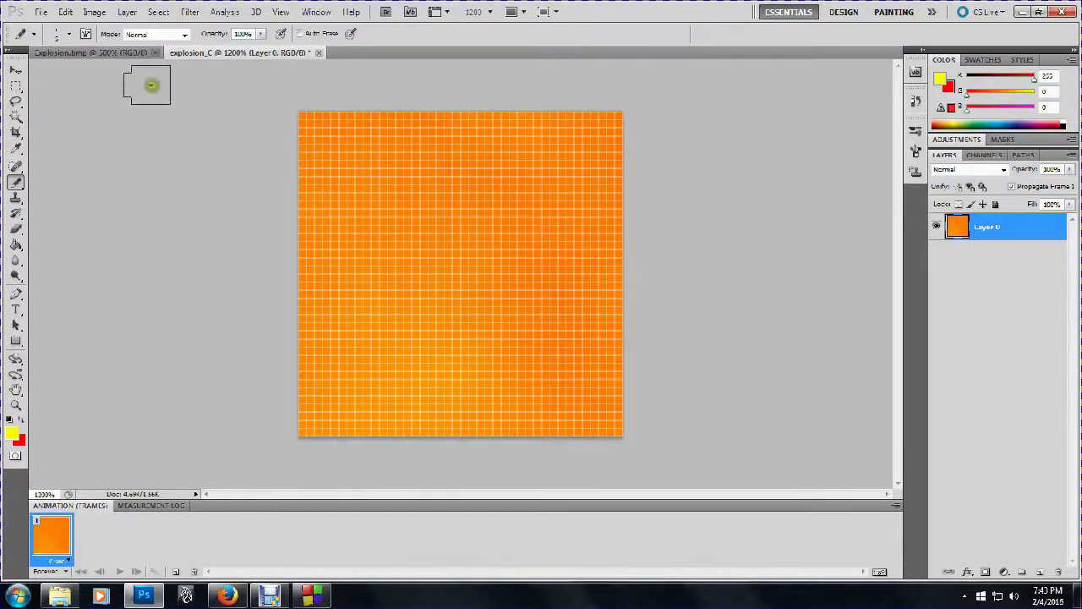
Select all, delete the layer contents, and fill the canvas white with the Paint Bucket
click(14, 86)
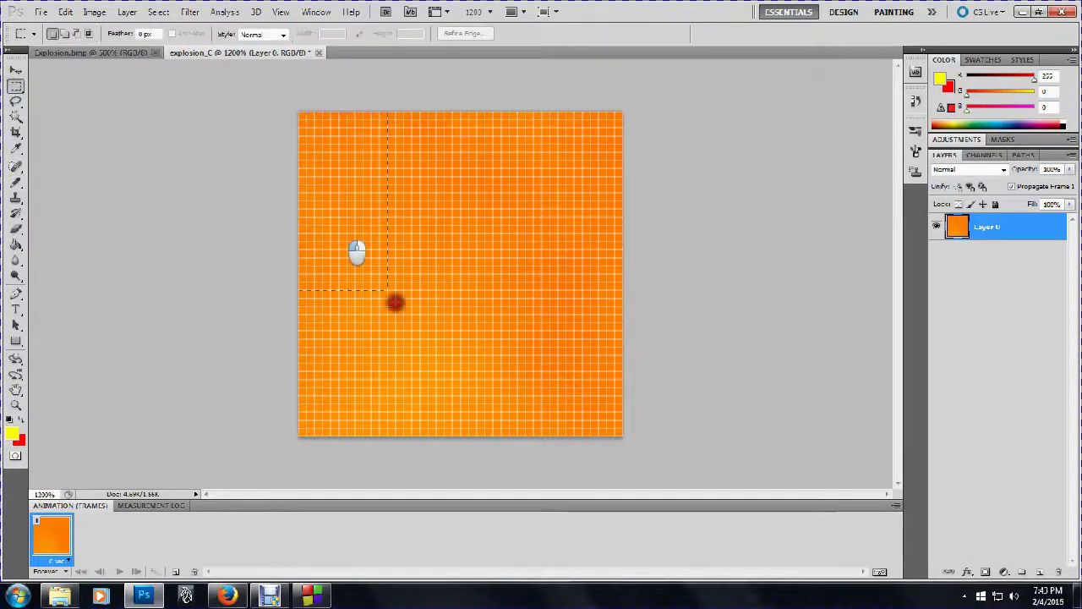
key(ctrl+a)
key(Delete)
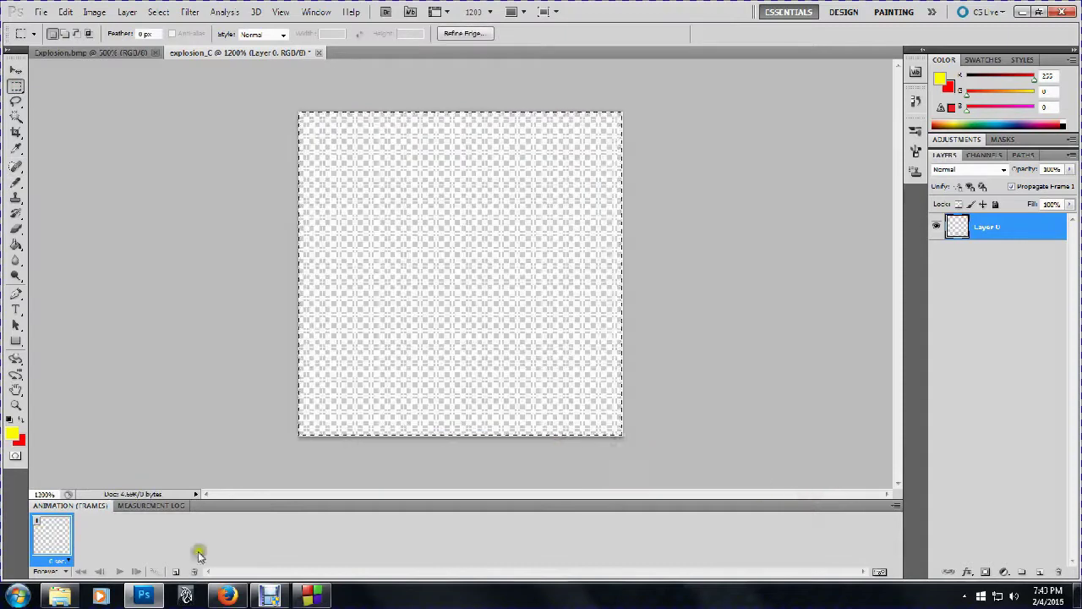
key(d)
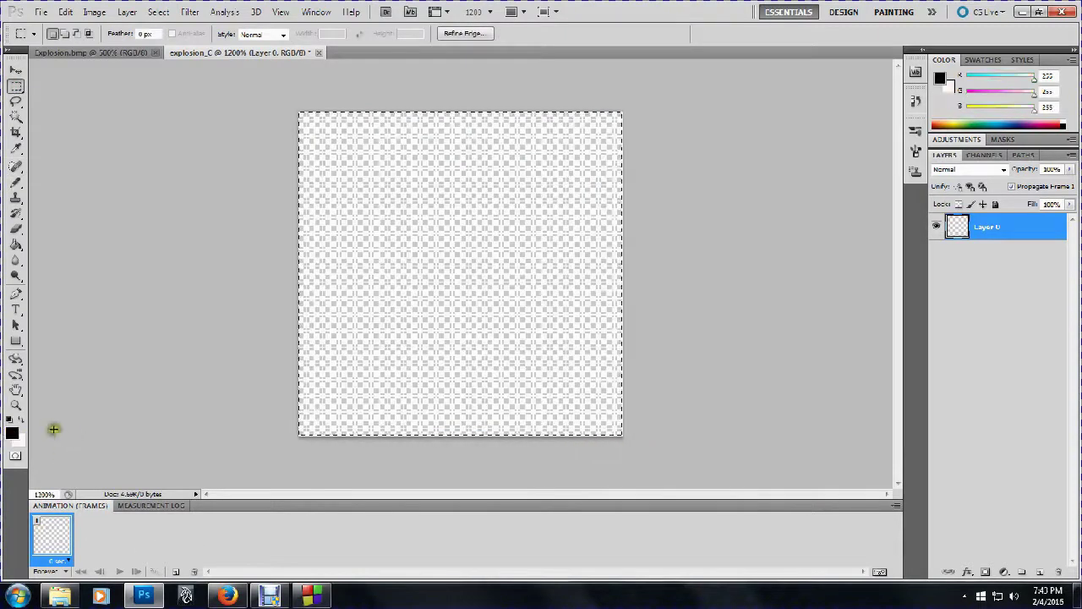
click(21, 416)
click(15, 243)
click(395, 220)
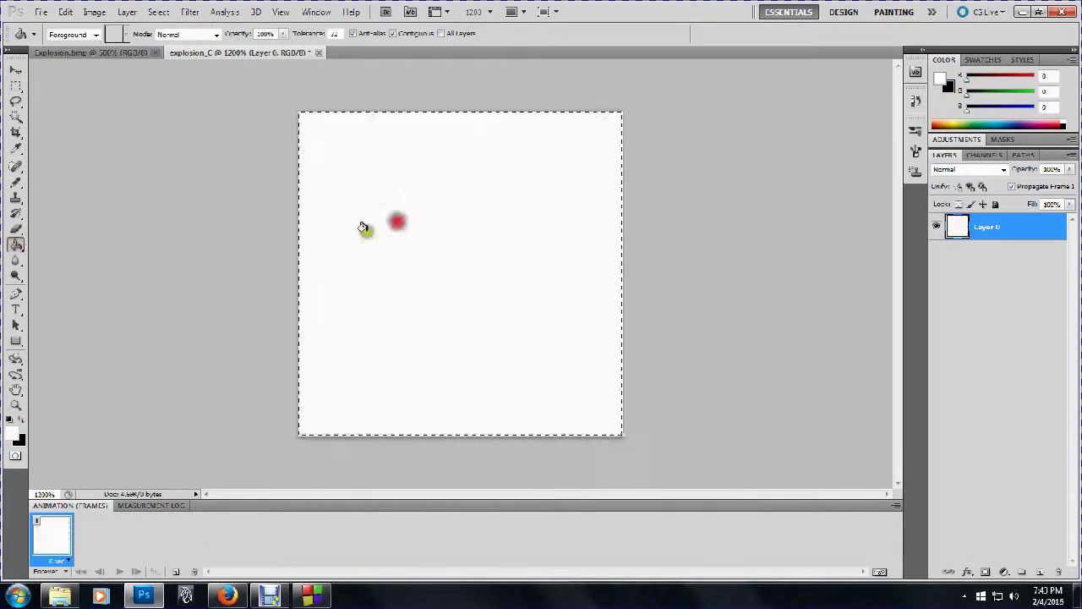
click(19, 86)
key(ctrl+d)
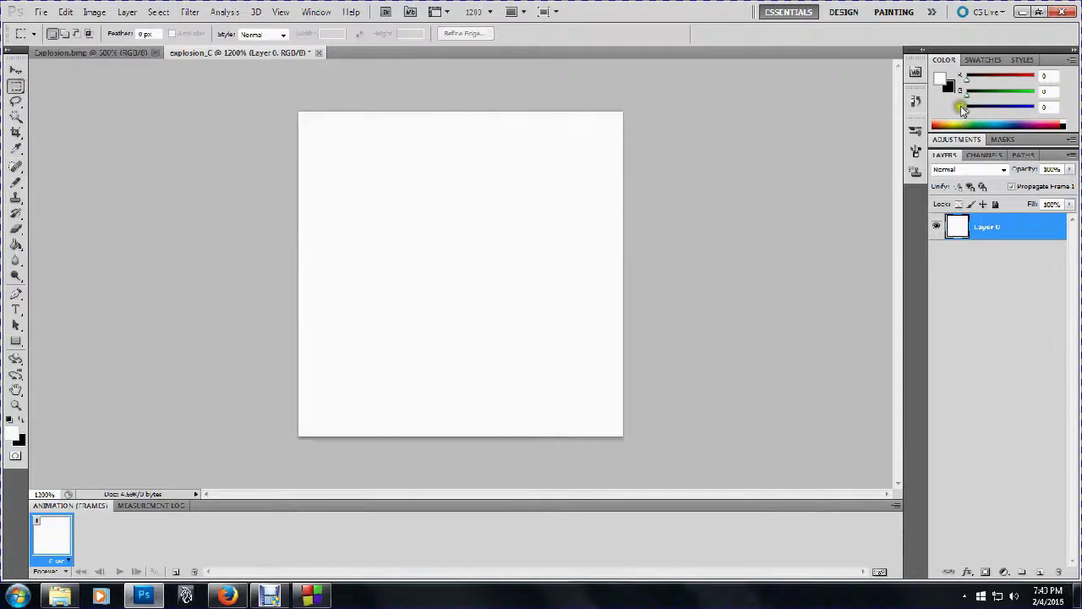
Set the background colour back to bright red
click(949, 86)
drag(966, 76, 965, 110)
click(941, 75)
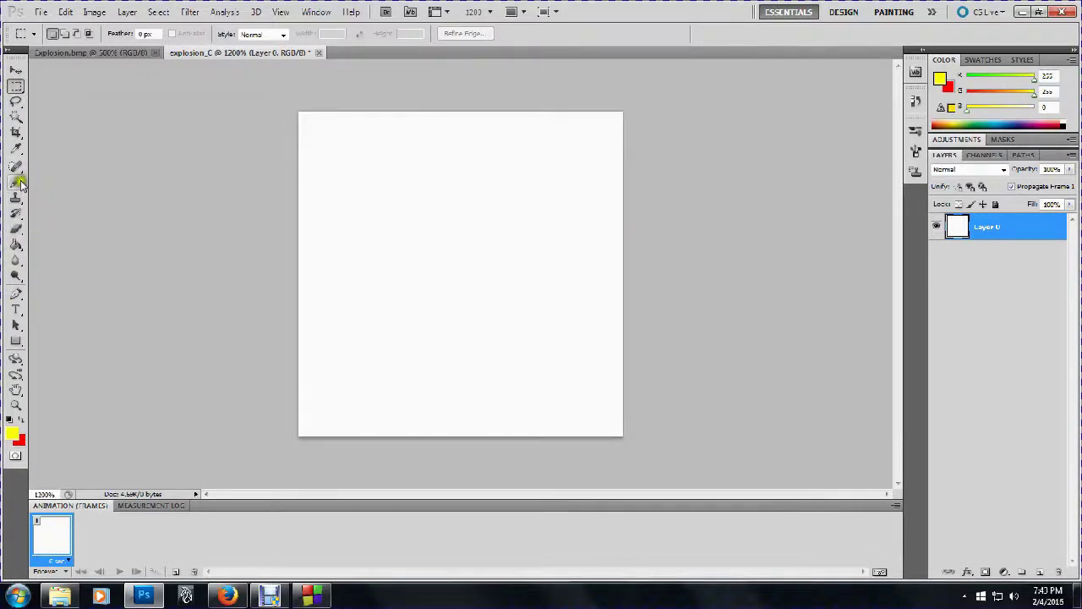
Choose the Brush tool with the 27 px scattered brush preset
drag(16, 183, 123, 182)
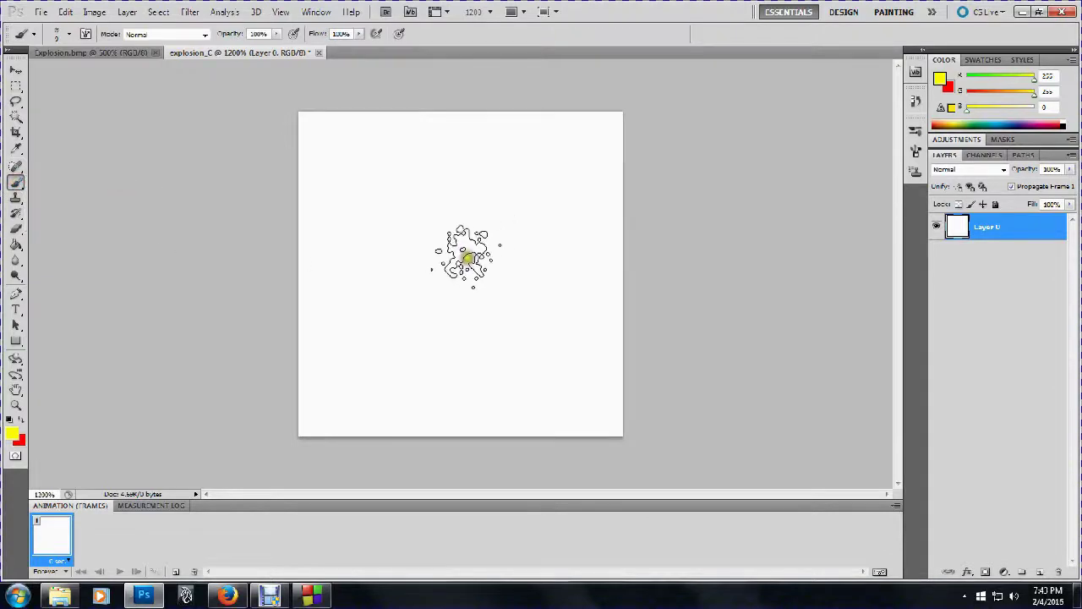
right_click(464, 264)
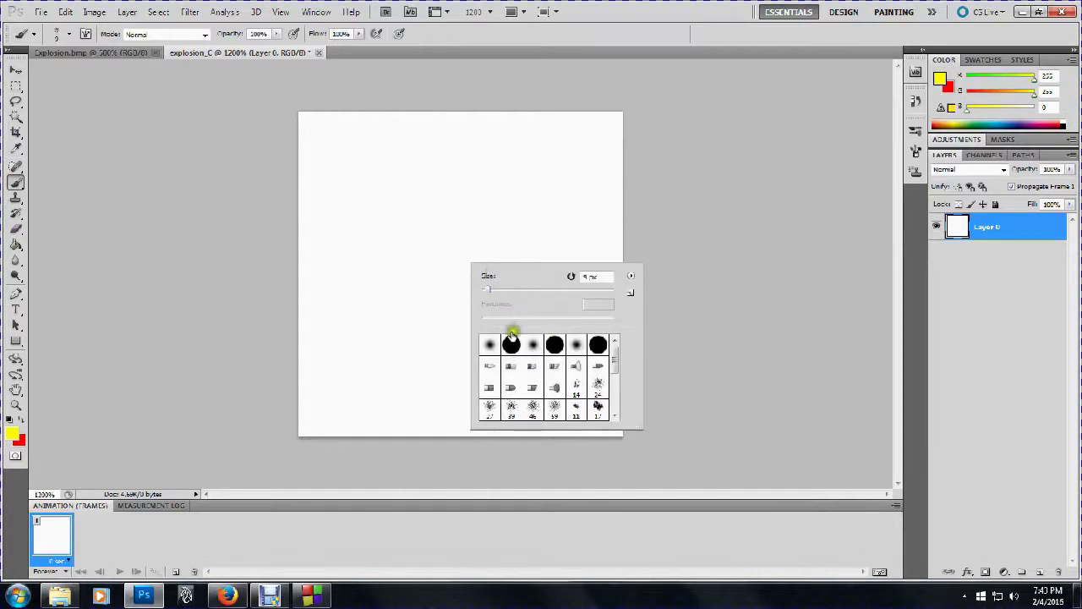
click(576, 385)
click(597, 392)
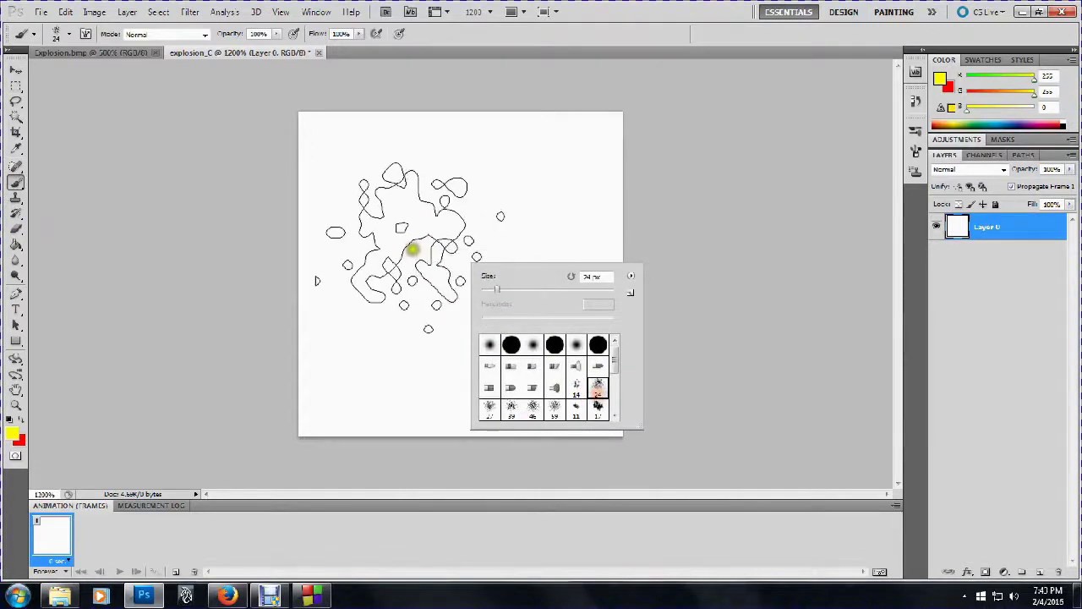
click(556, 410)
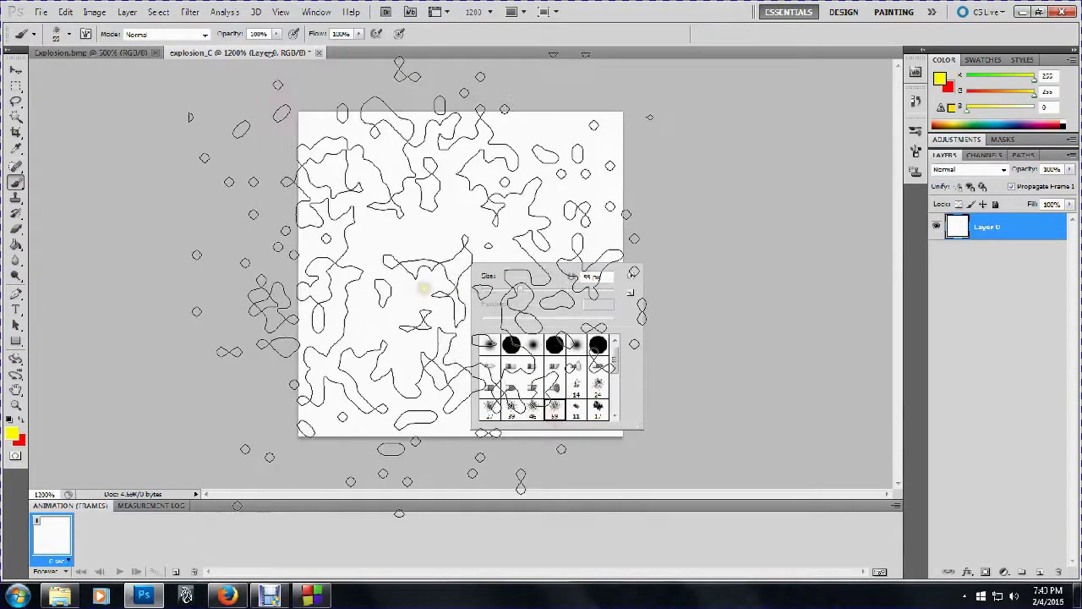
click(510, 411)
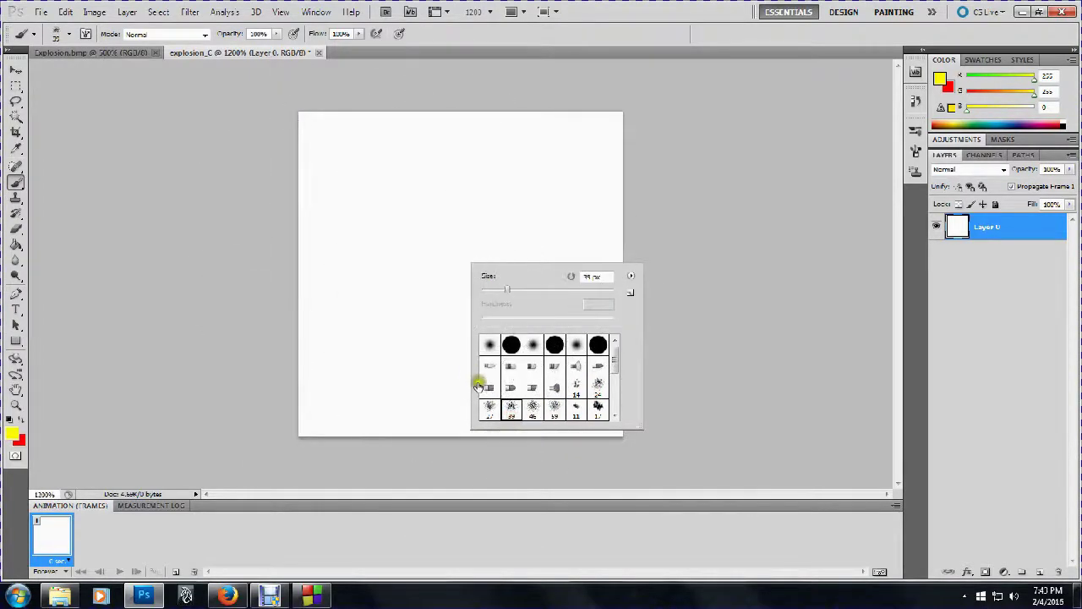
click(490, 409)
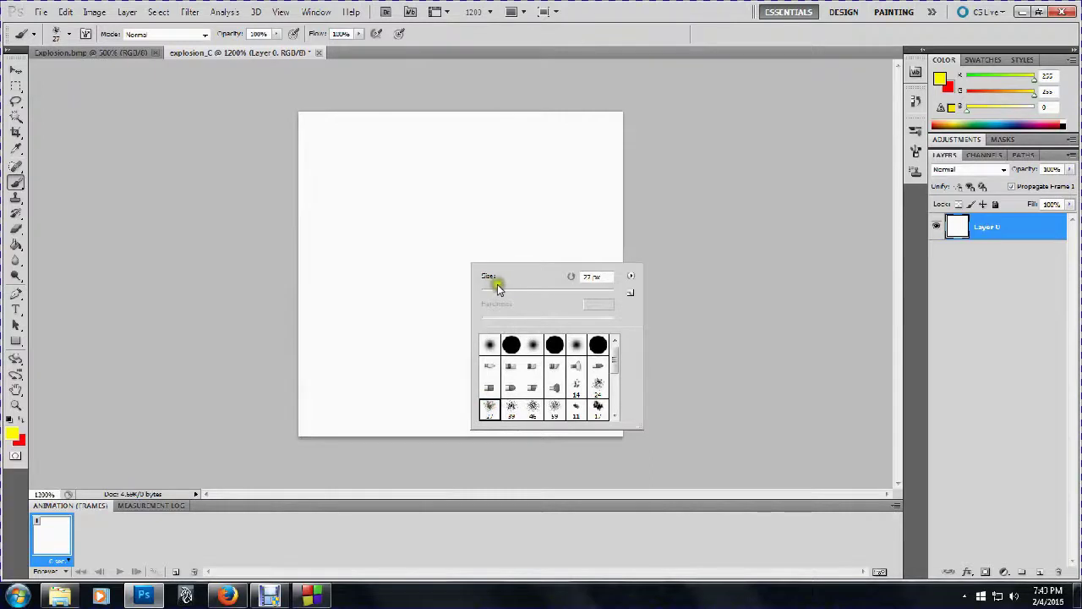
click(213, 256)
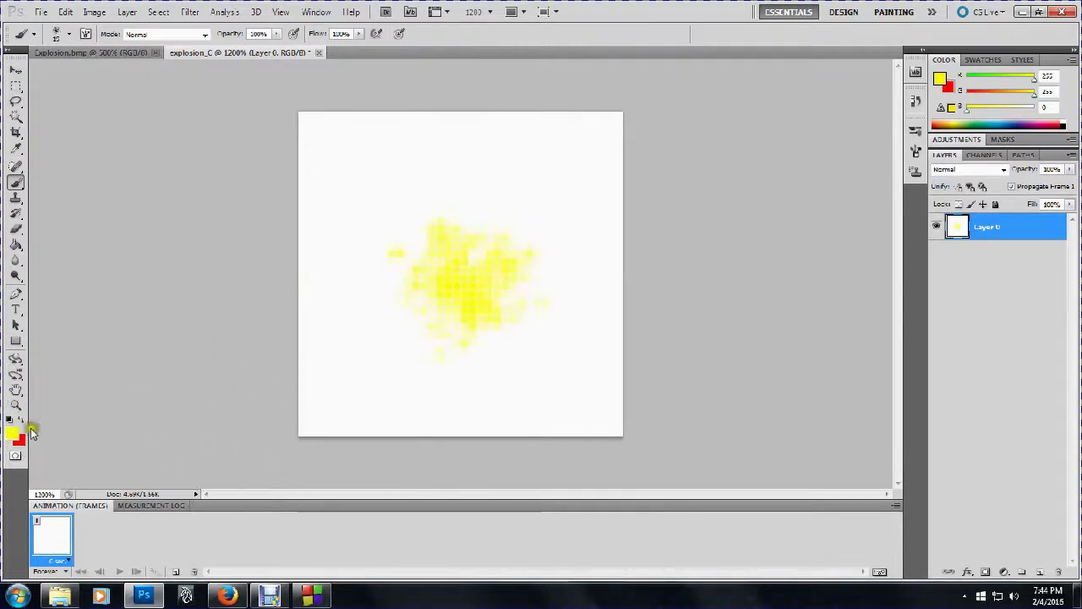
Deepen the yellow blob's centre with red using the 46 px scattered brush shrunk to 21 px
click(18, 418)
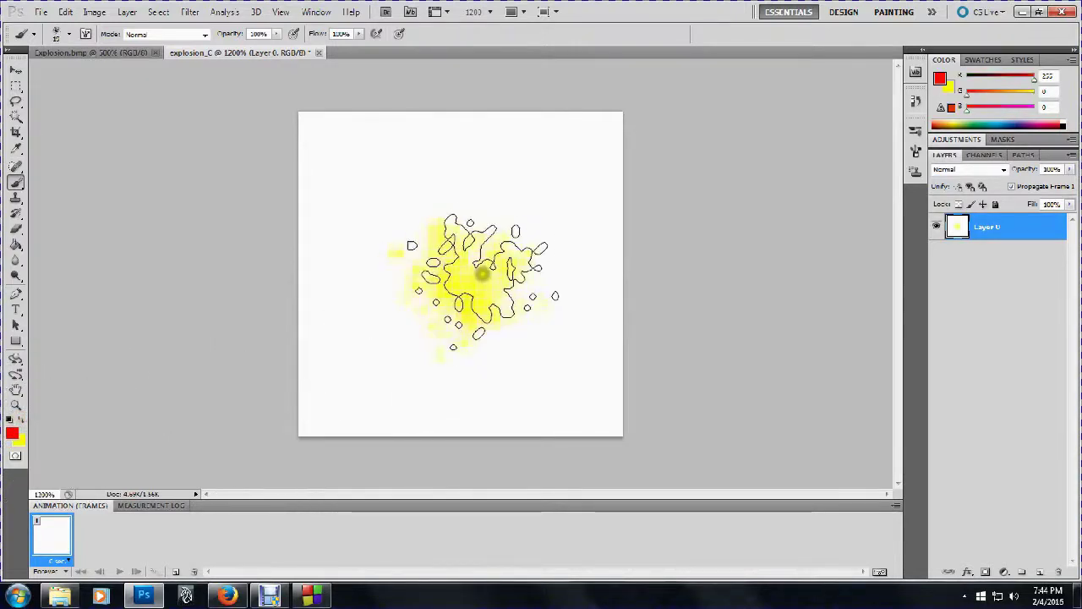
right_click(468, 275)
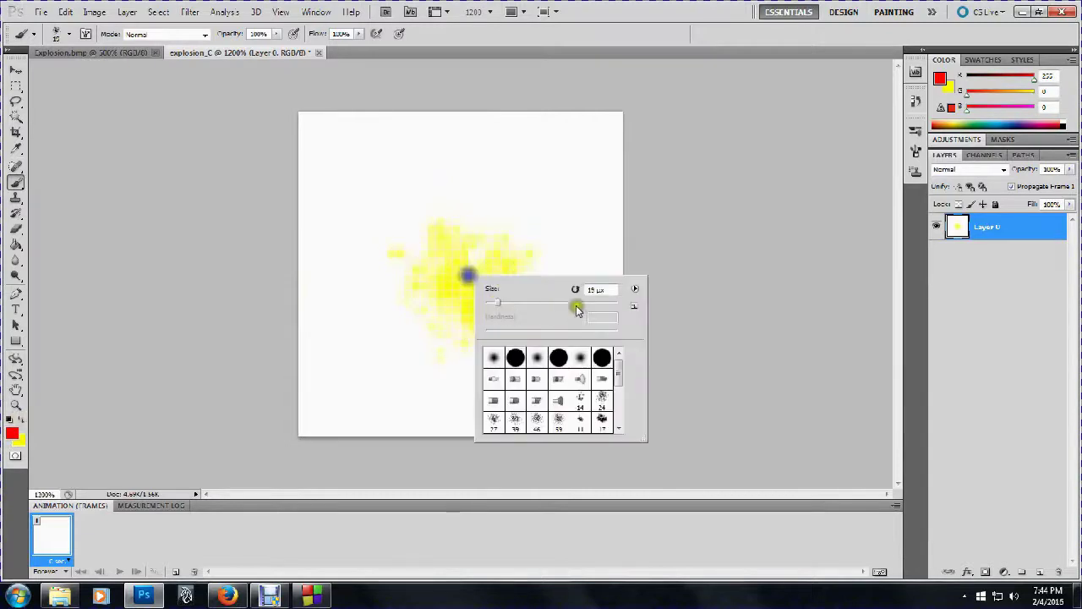
click(535, 425)
drag(498, 308, 495, 301)
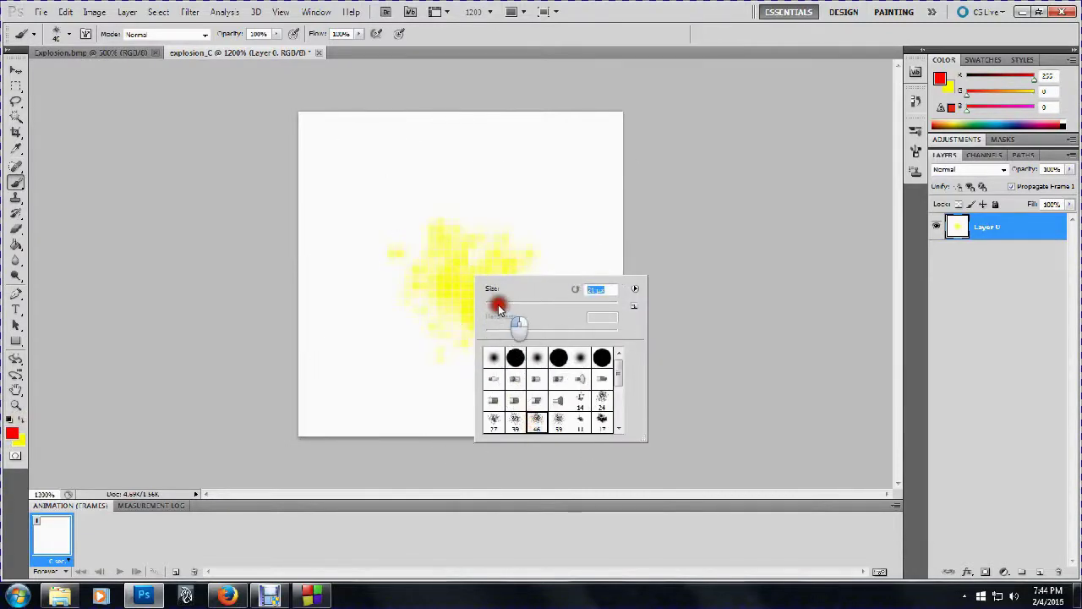
click(222, 295)
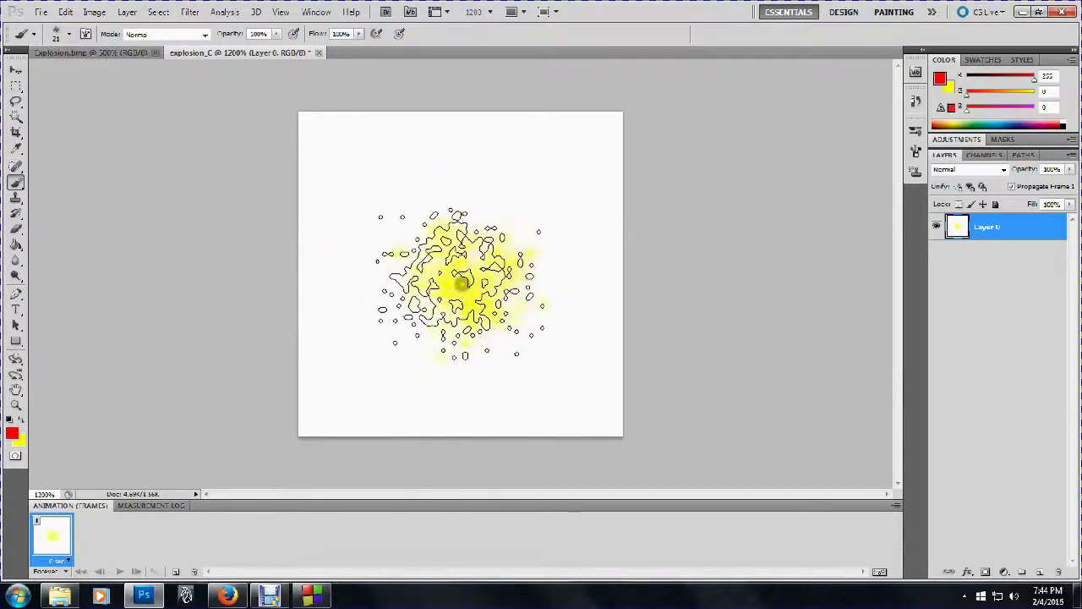
click(457, 281)
drag(463, 269, 457, 292)
Streak yellow through the red blob, then brighten its centre with a 10 px brush
click(20, 420)
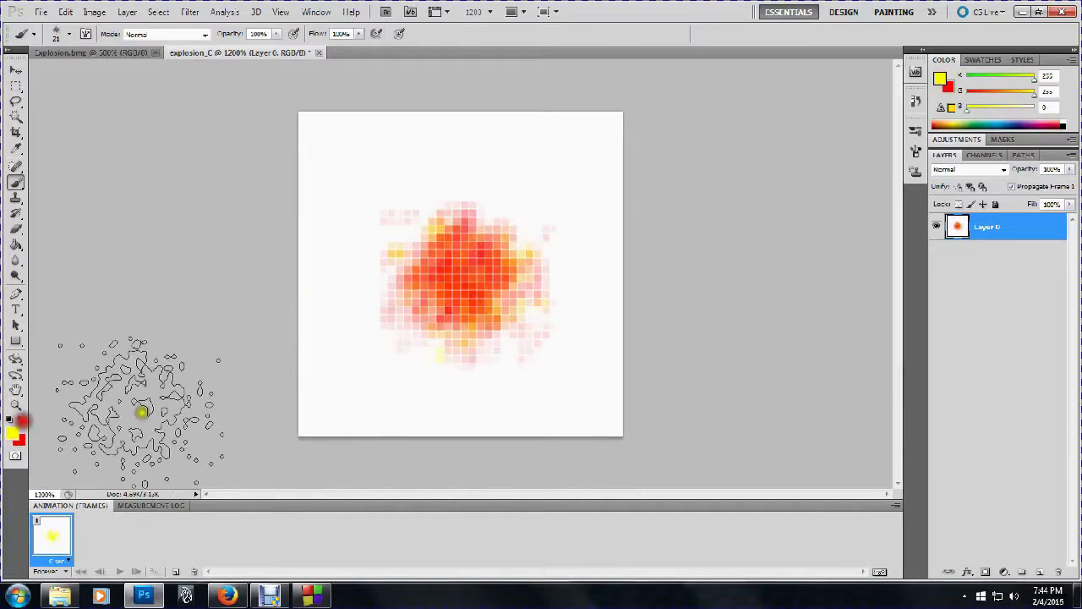
mouse_move(440, 242)
mouse_down()
mouse_move(434, 261)
mouse_move(501, 322)
mouse_up()
right_click(476, 292)
key(Return)
mouse_move(476, 262)
mouse_down()
mouse_move(450, 256)
mouse_move(442, 266)
mouse_move(437, 359)
mouse_move(244, 416)
mouse_move(438, 290)
mouse_move(474, 232)
mouse_move(500, 297)
mouse_move(491, 270)
mouse_move(429, 266)
mouse_up()
click(22, 420)
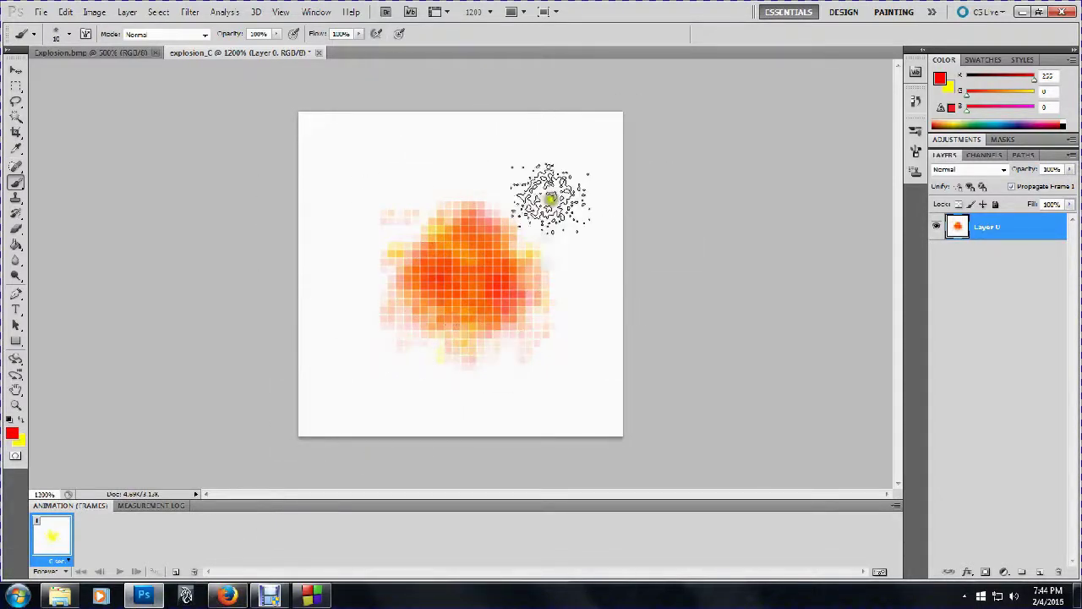
Rename explosion_C's Layer 0 to 'frame 1', dismissing the Layer Style dialog that opened
double_click(1006, 235)
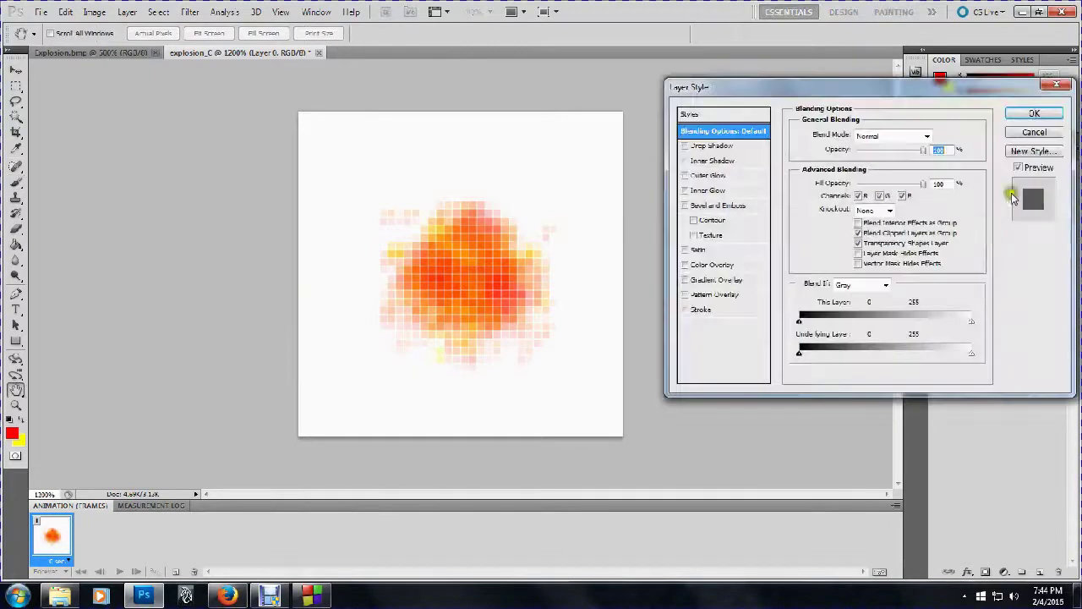
click(1034, 132)
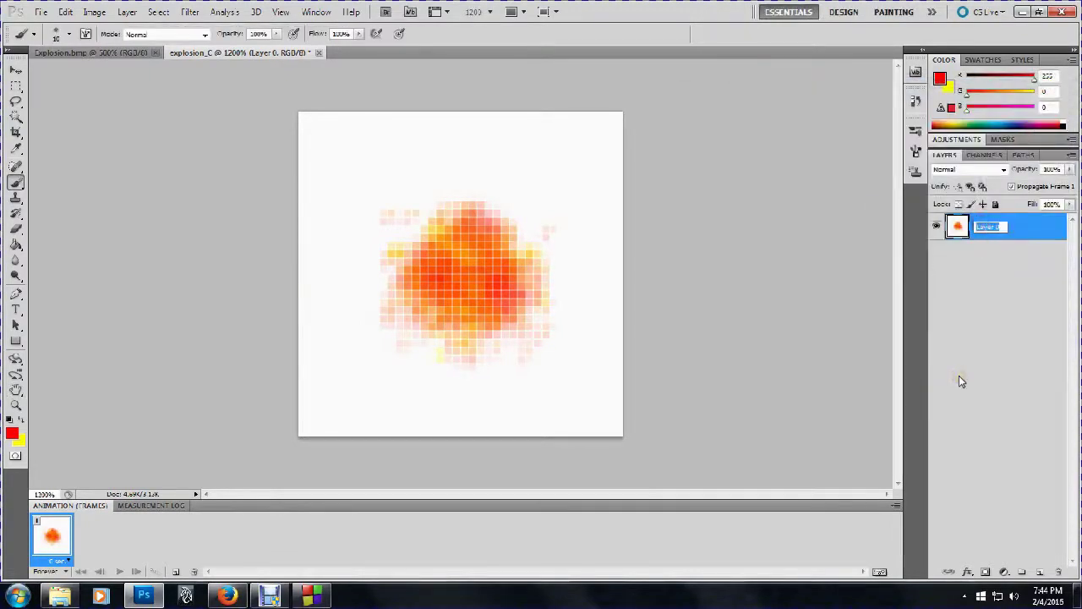
text(frame 1)
key(Return)
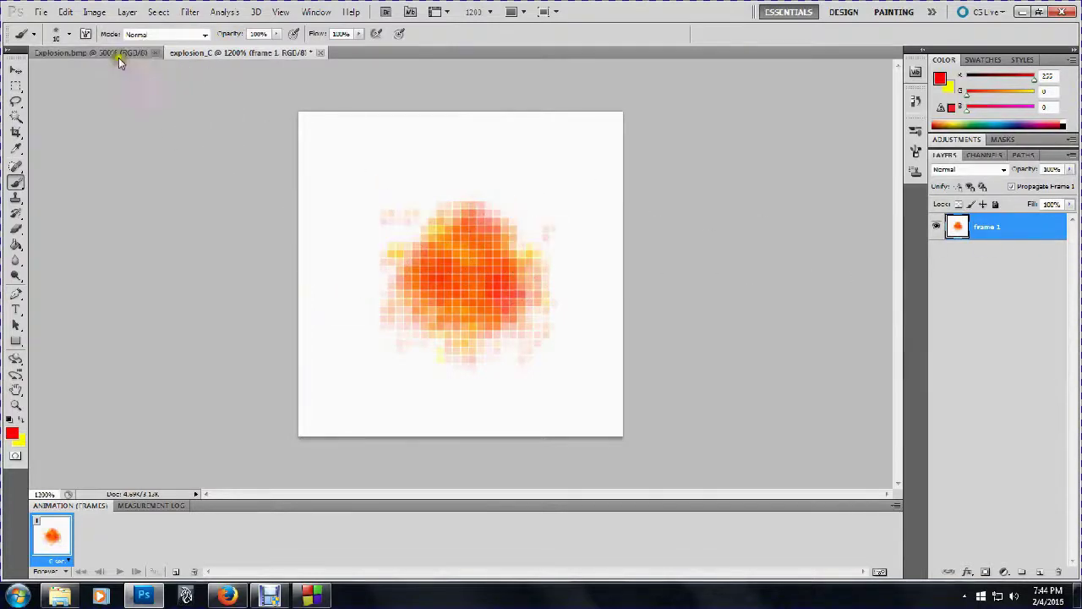
Resize the canvas to 600 percent width, anchored middle-left, keeping the height unchanged
click(90, 12)
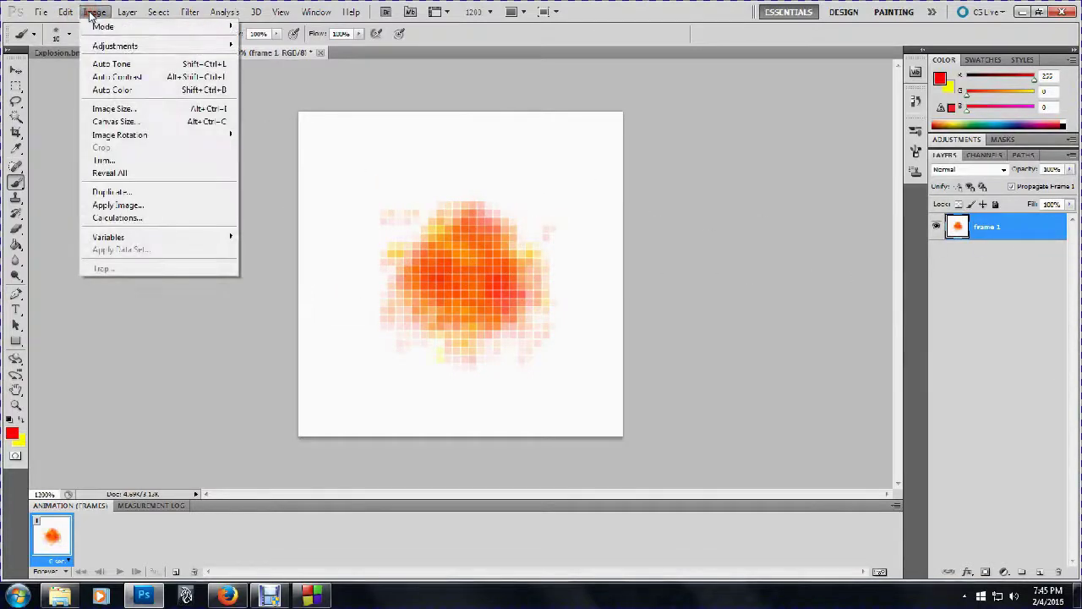
click(122, 122)
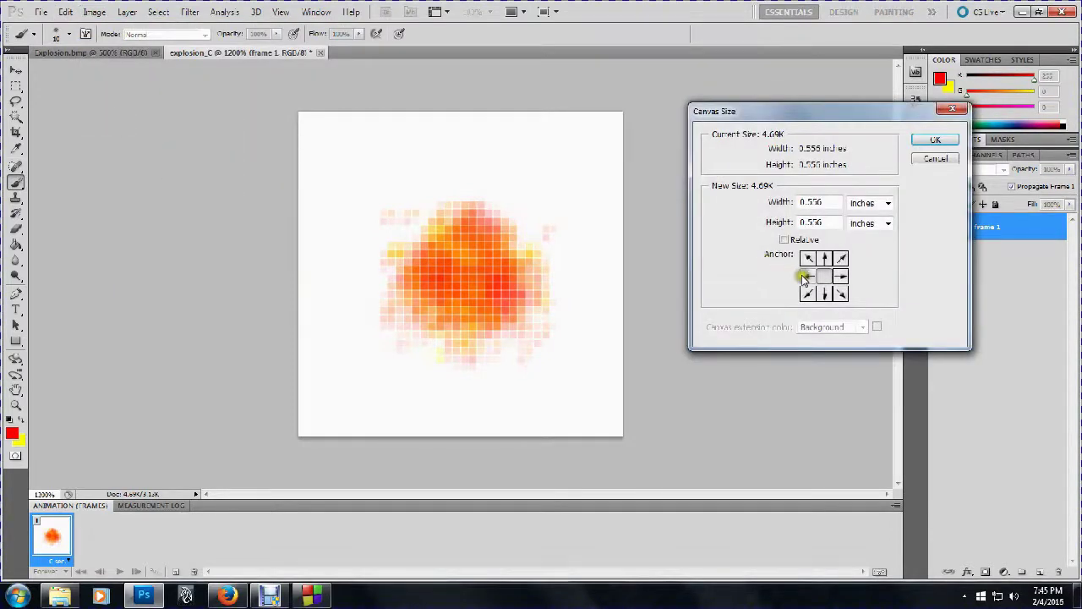
click(807, 277)
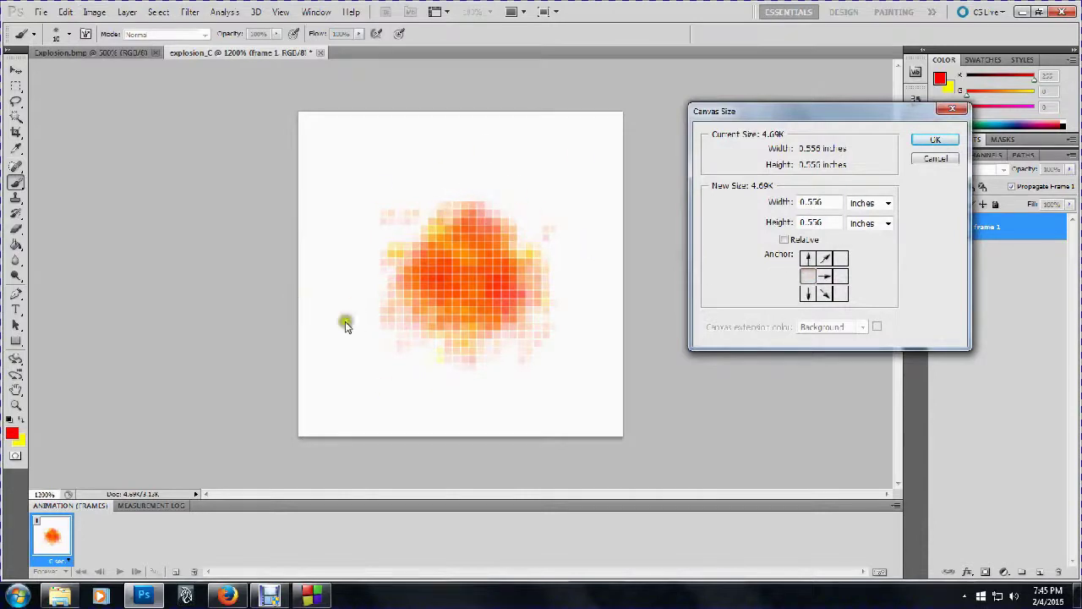
click(846, 201)
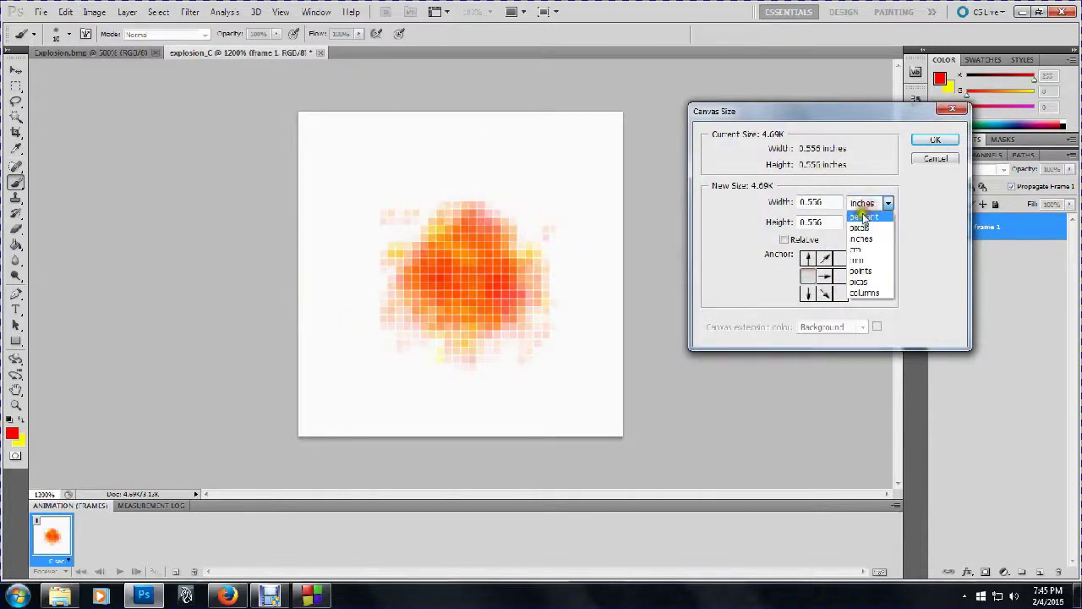
click(863, 216)
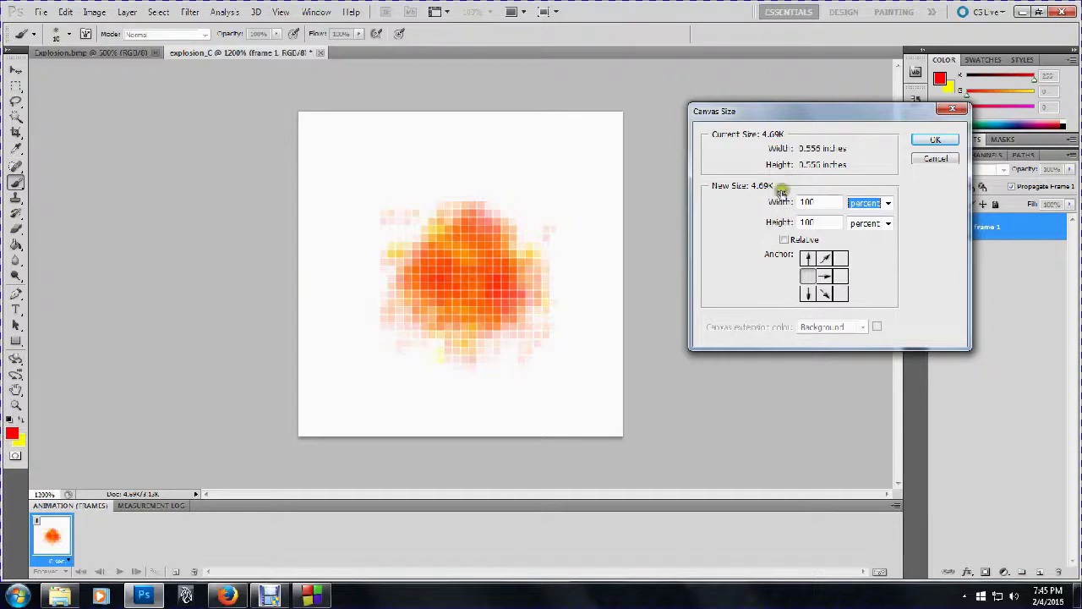
click(828, 200)
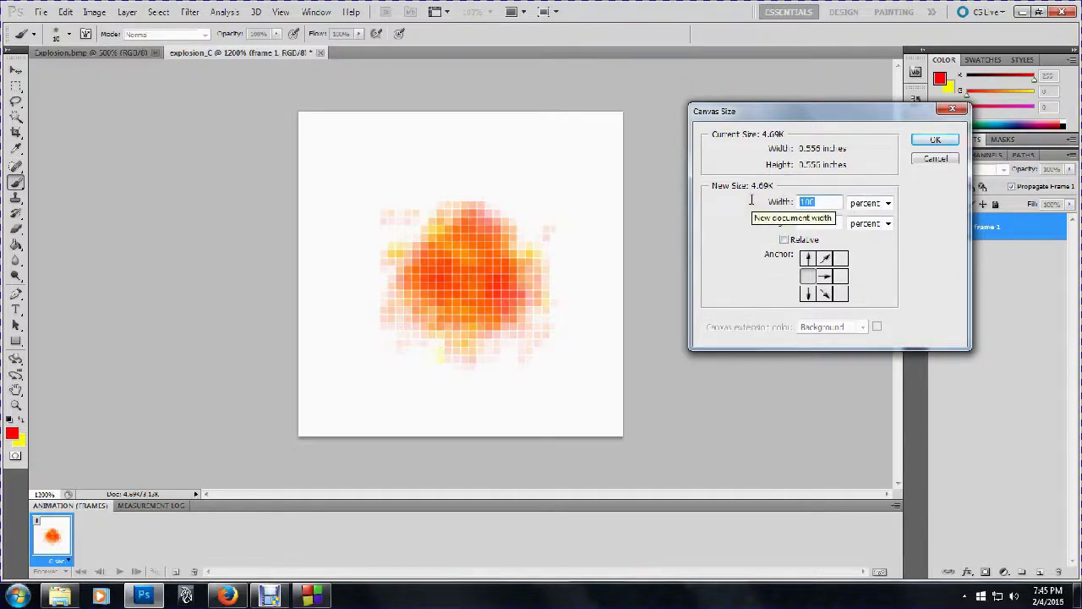
text(6)
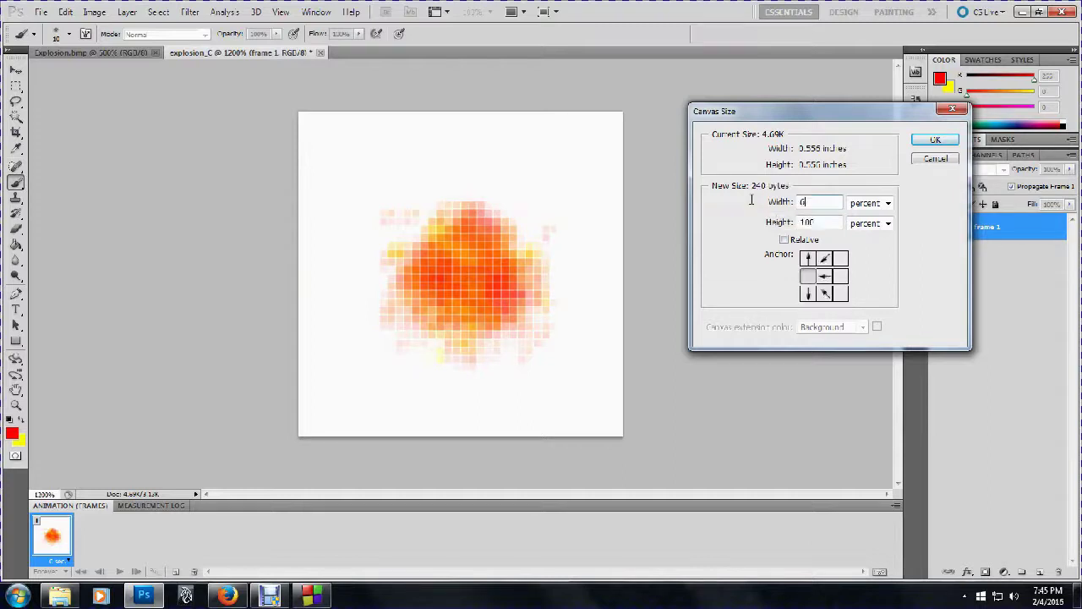
click(811, 222)
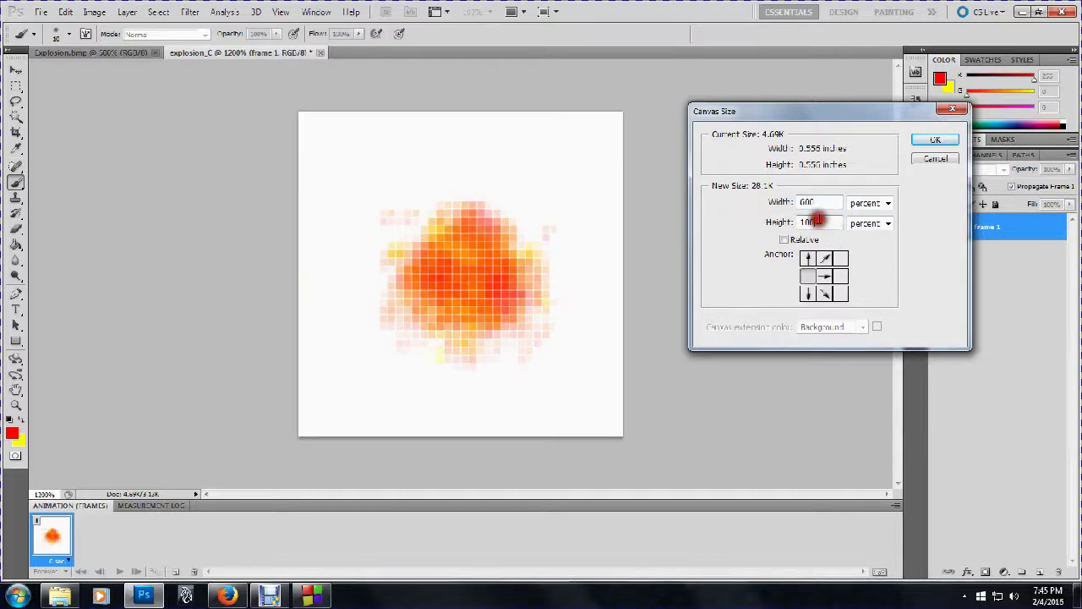
click(930, 140)
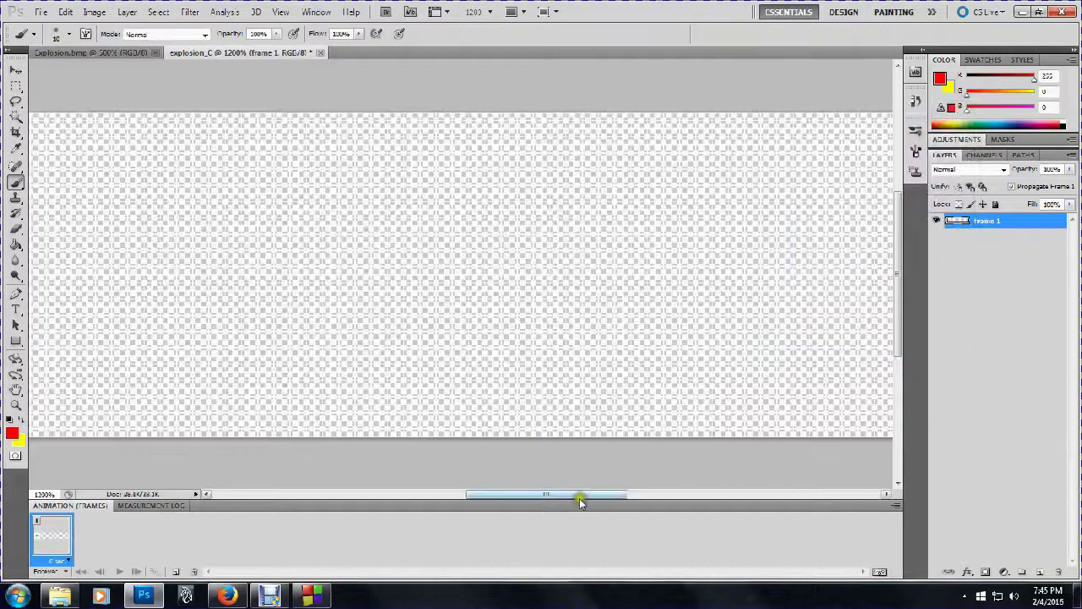
mouse_move(579, 496)
mouse_down()
mouse_move(463, 495)
mouse_move(473, 495)
mouse_up()
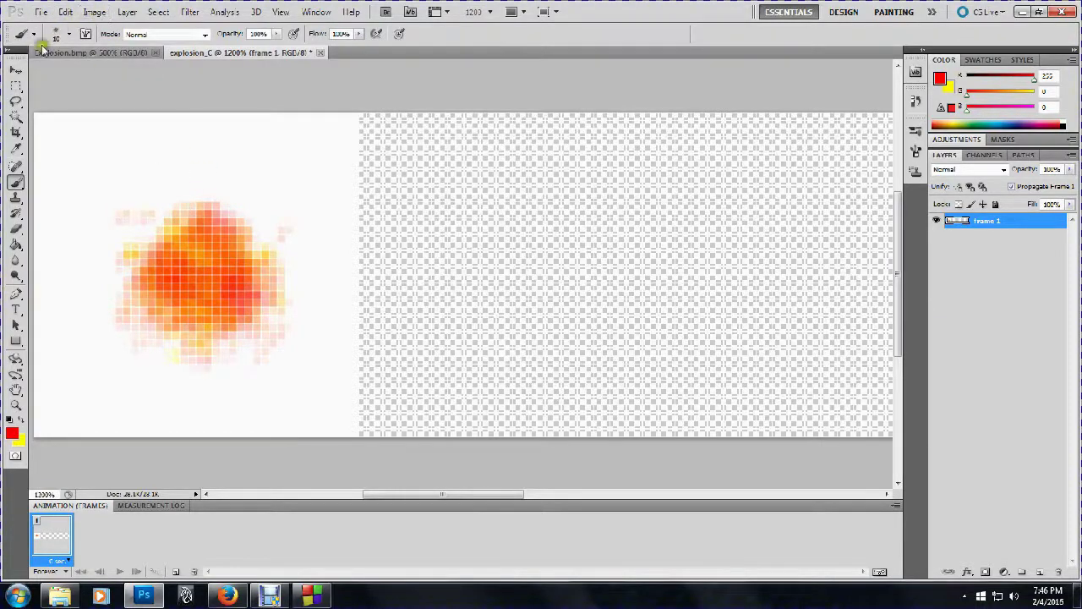
Shift the copied explosion into the second slot, rename it 'frame 2', and hide frame 1
click(15, 70)
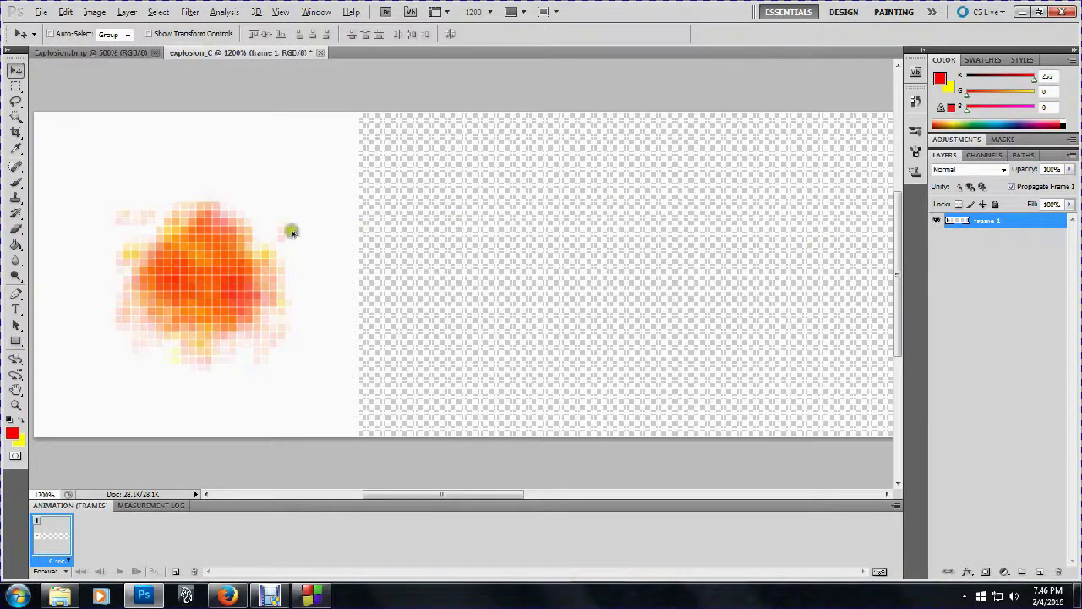
drag(208, 208, 532, 208)
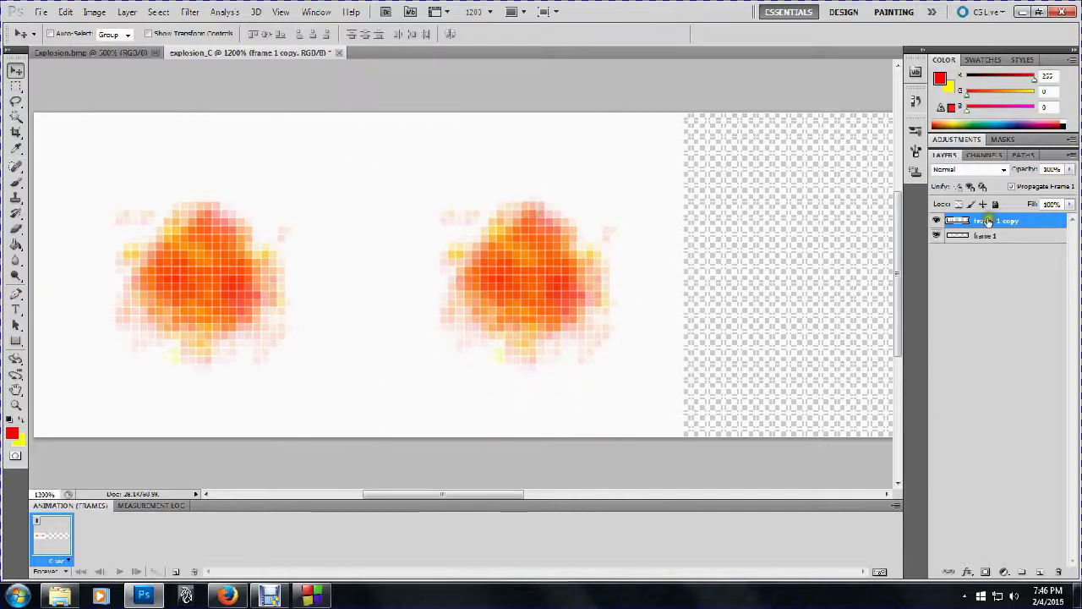
double_click(988, 220)
text(frame 2)
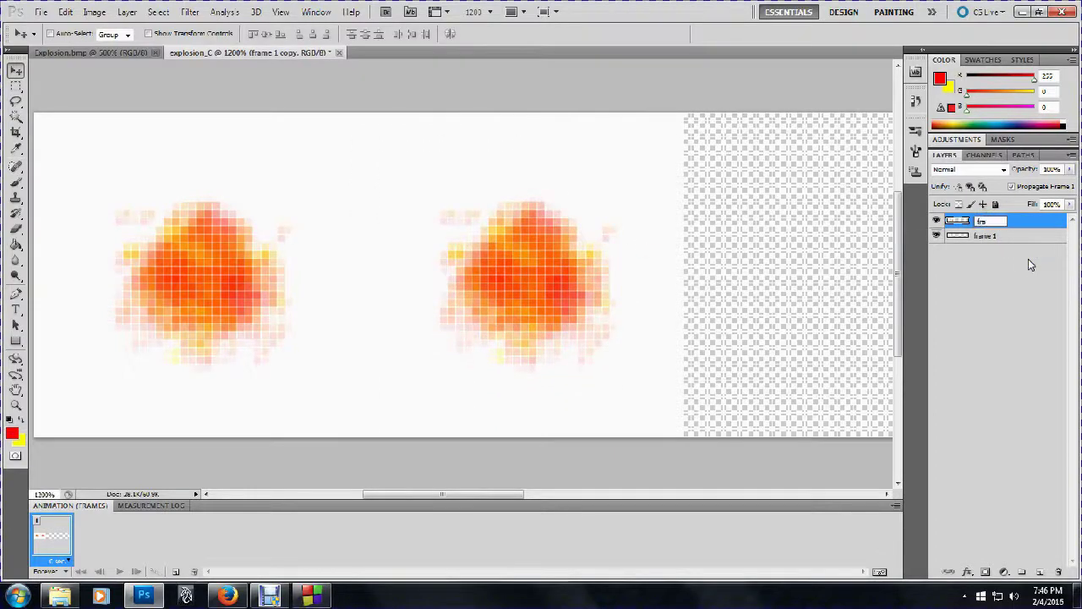
key(Return)
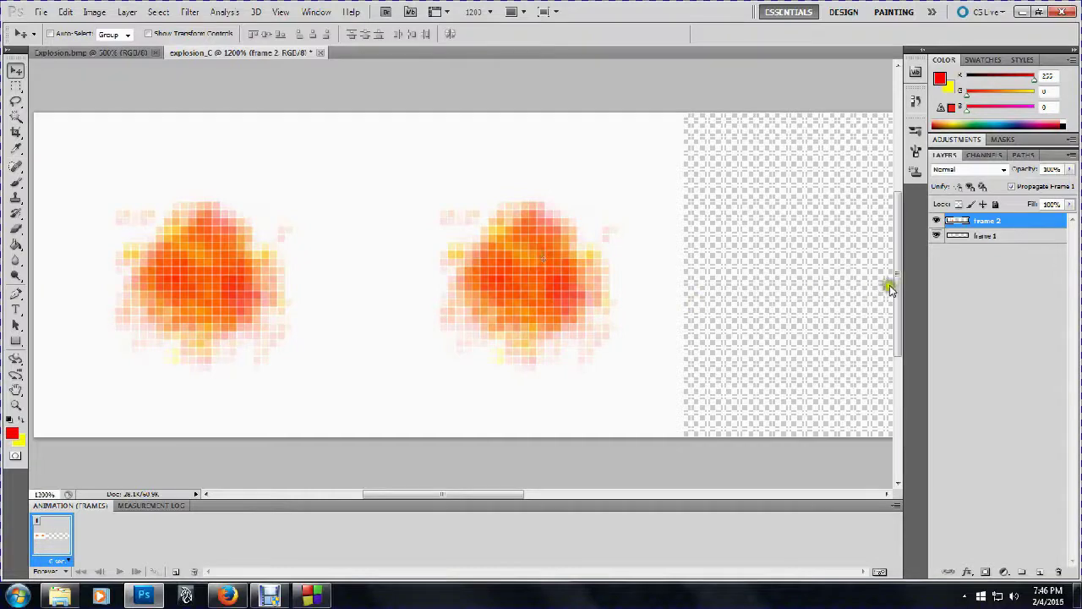
click(935, 237)
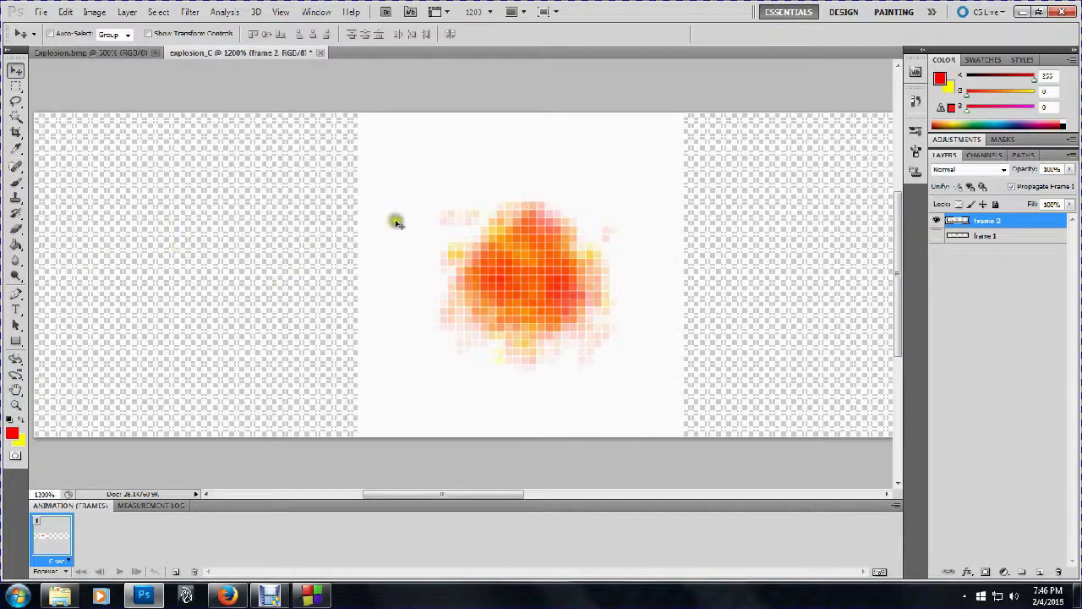
Paint the frame 2 blob larger and darker in red with a 24 px hard round brush
click(17, 185)
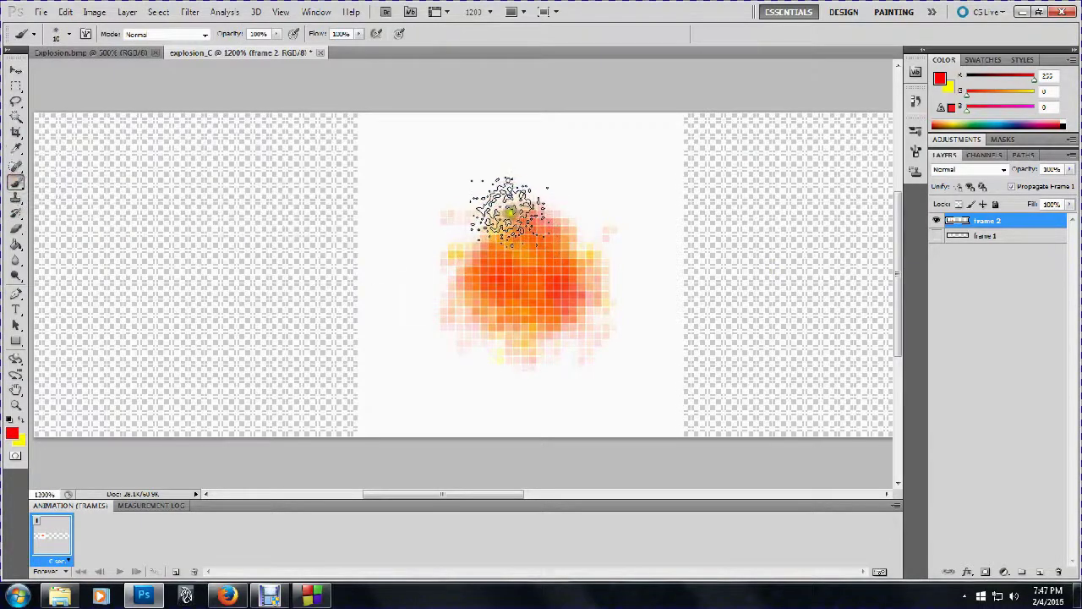
click(505, 207)
mouse_move(503, 207)
mouse_down()
mouse_move(483, 219)
mouse_move(454, 321)
mouse_move(454, 218)
mouse_move(478, 230)
mouse_up()
right_click(487, 232)
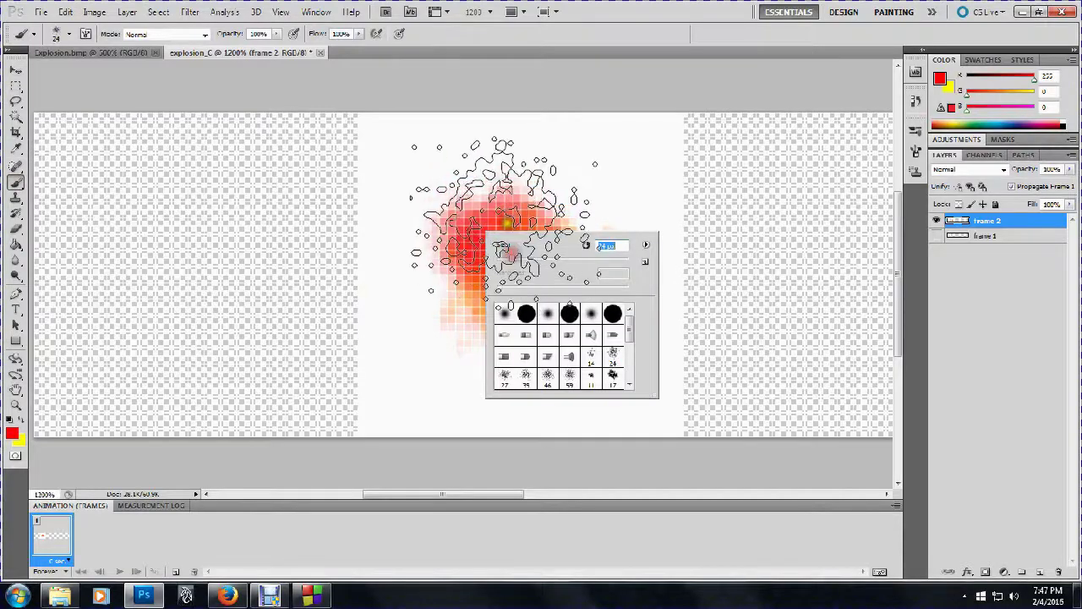
click(526, 314)
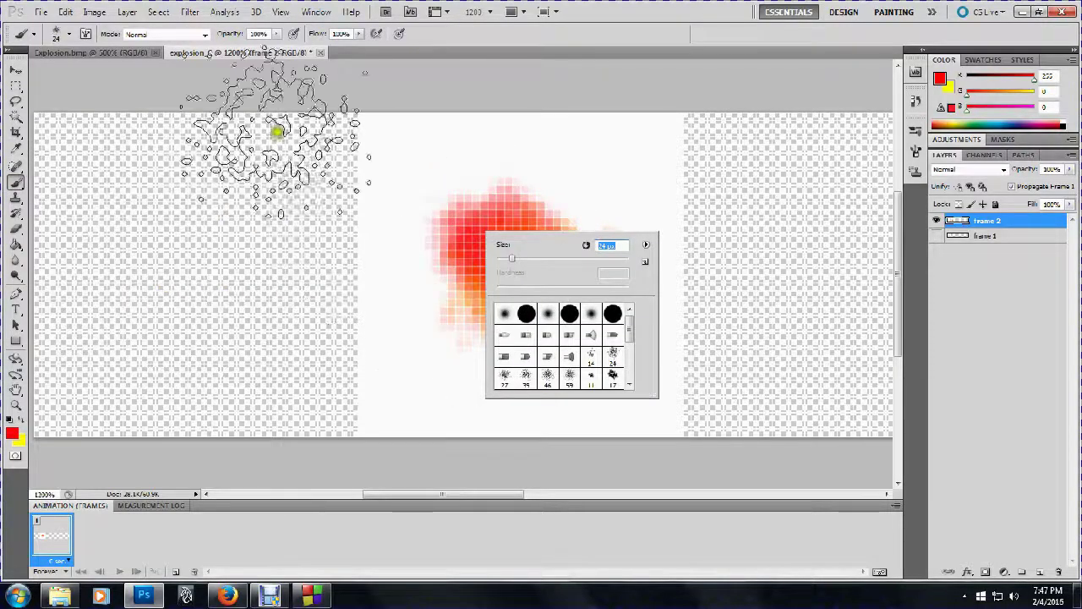
mouse_move(422, 423)
mouse_down()
mouse_move(459, 386)
mouse_move(507, 290)
mouse_move(607, 283)
mouse_up()
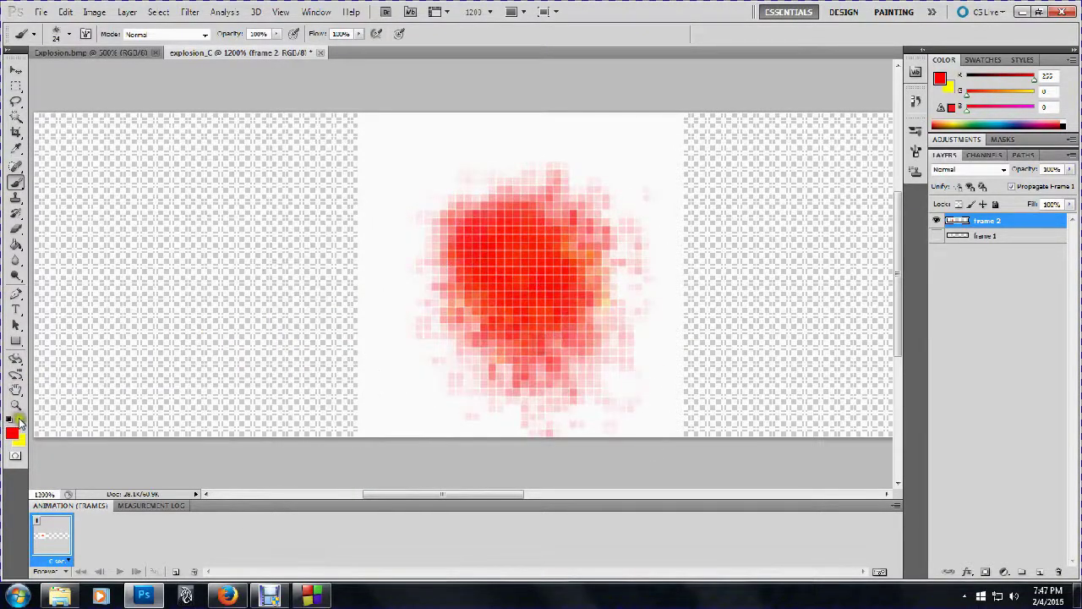
Layer yellow and red-orange over the centre, finishing with yellow at 10 px to blend it orange
click(18, 420)
mouse_move(507, 296)
mouse_down()
mouse_move(519, 290)
mouse_move(507, 338)
mouse_move(514, 292)
mouse_move(474, 212)
mouse_move(496, 212)
mouse_move(520, 343)
mouse_up()
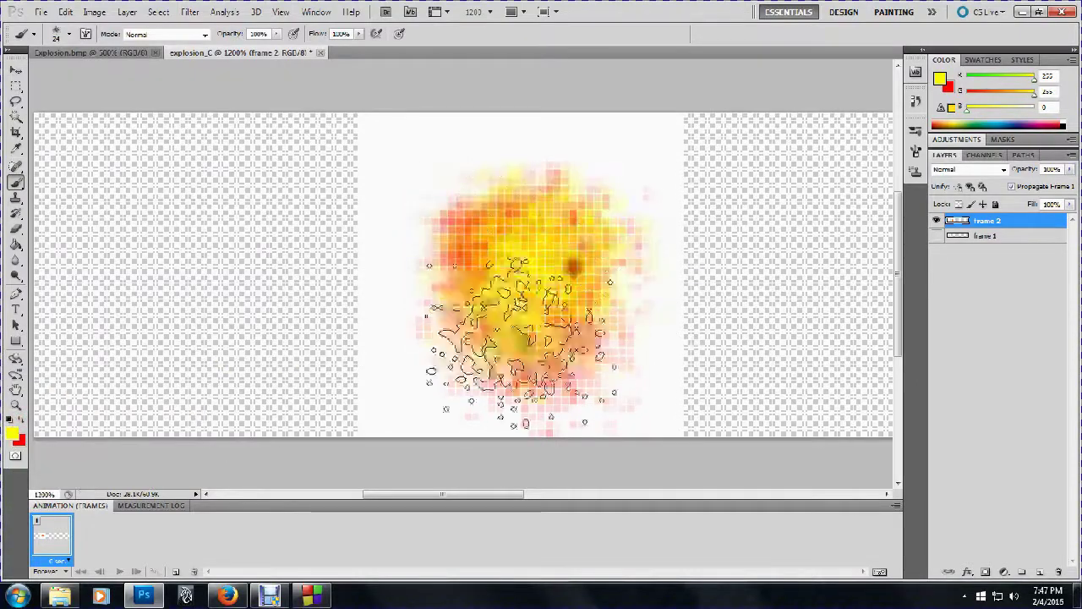
click(19, 420)
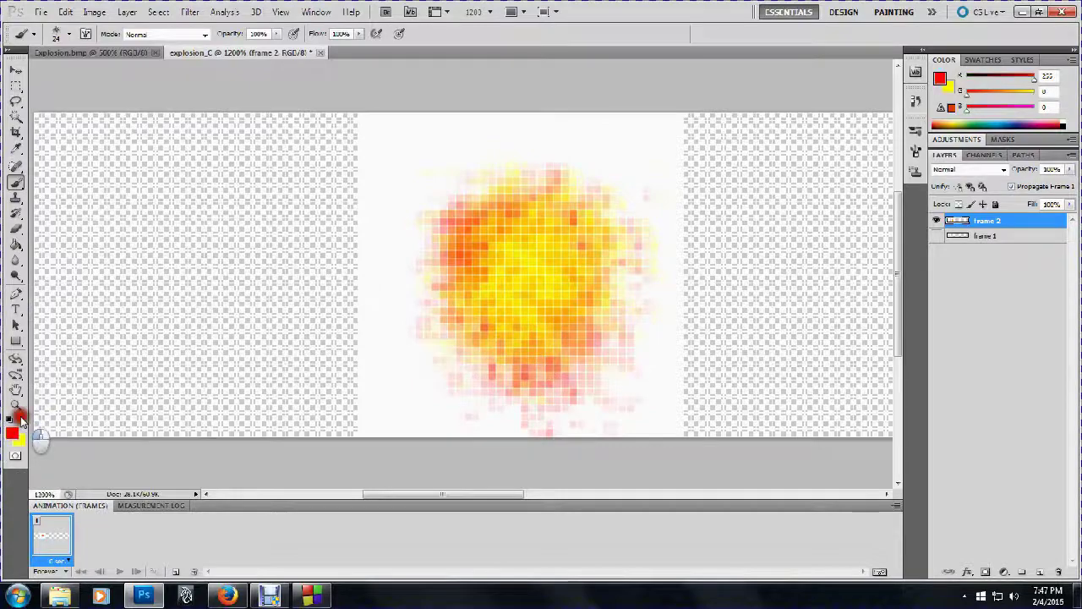
mouse_move(510, 237)
mouse_down()
mouse_move(508, 302)
mouse_move(459, 314)
mouse_up()
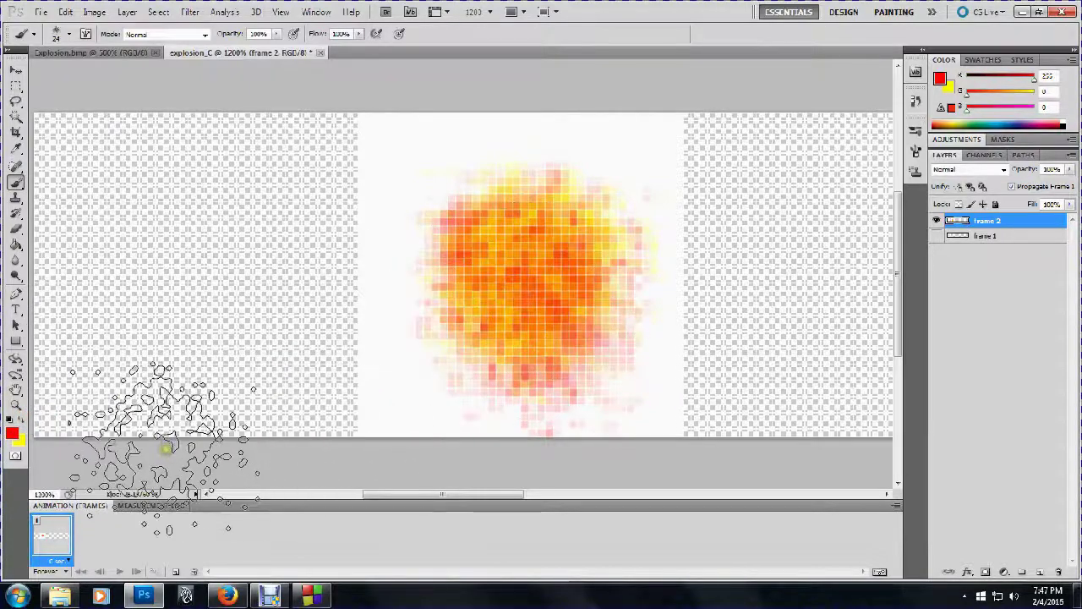
right_click(548, 284)
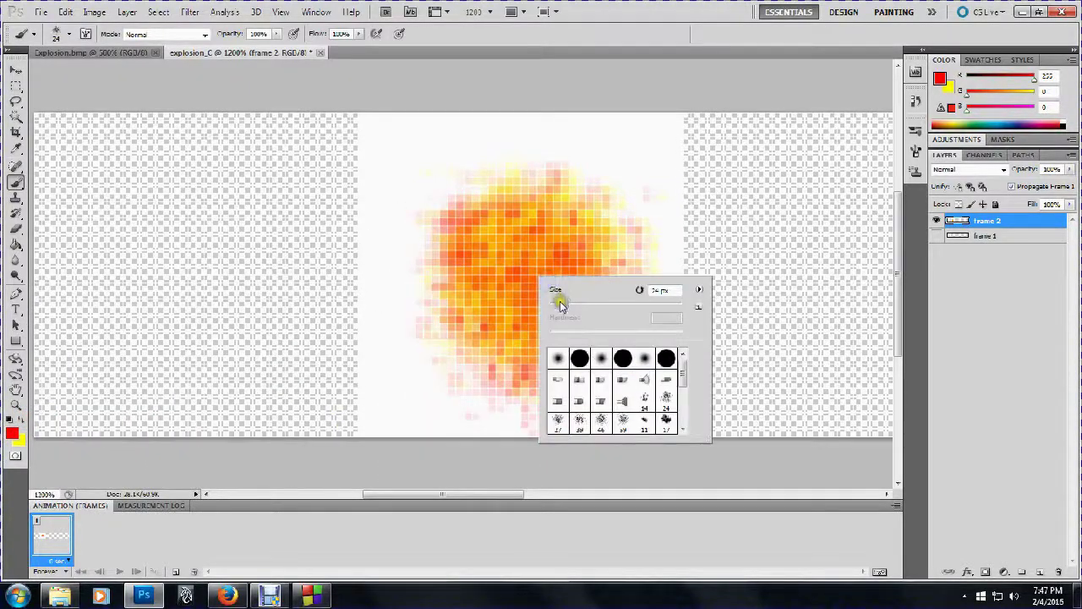
drag(560, 302, 554, 302)
click(507, 326)
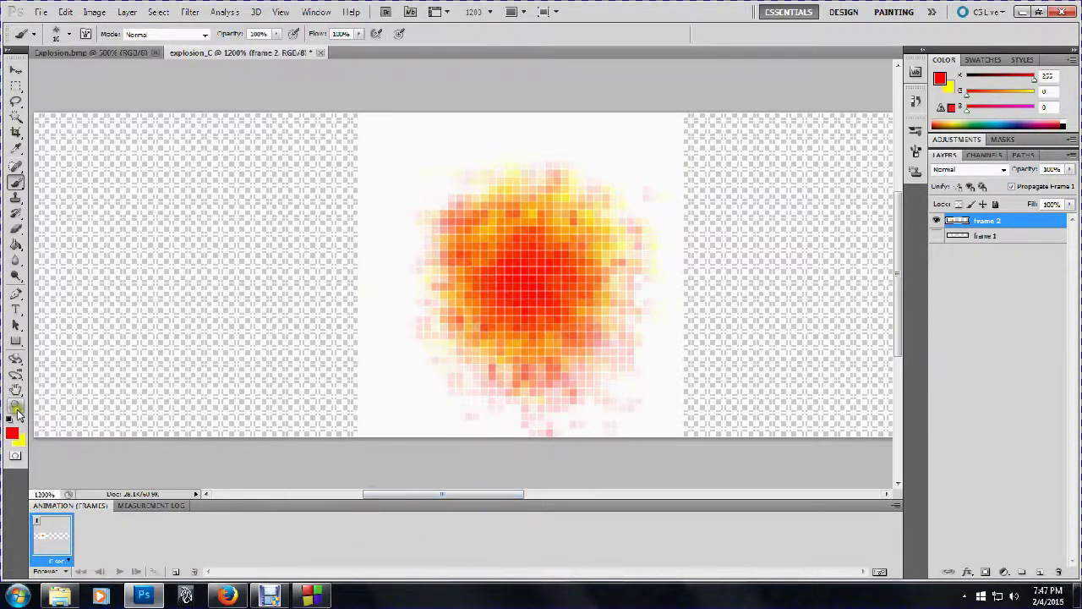
click(21, 420)
mouse_move(457, 304)
mouse_down()
mouse_move(512, 295)
mouse_move(556, 270)
mouse_move(499, 305)
mouse_up()
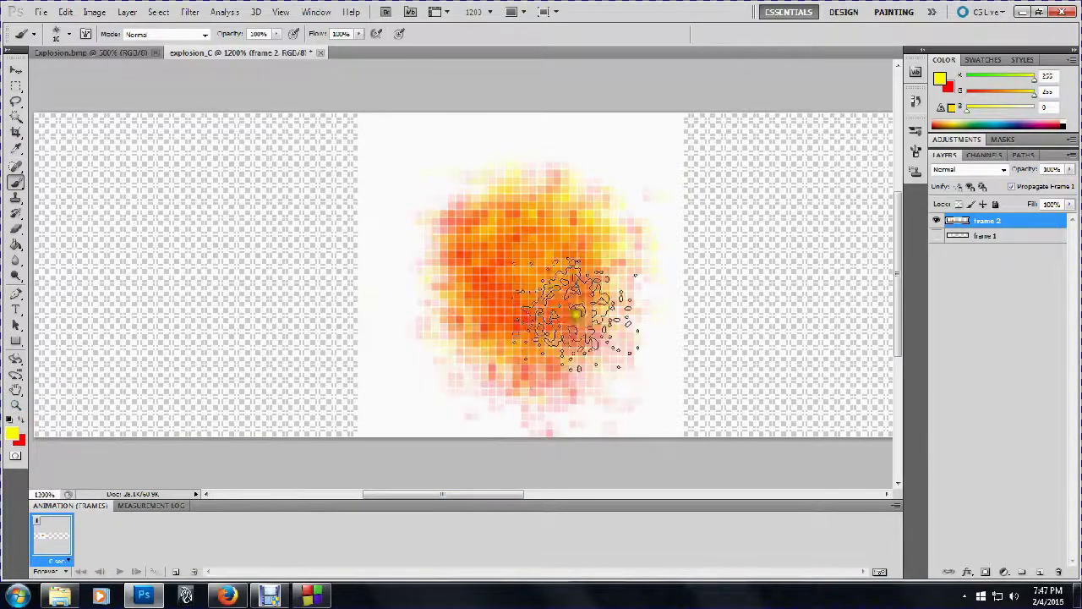
click(15, 69)
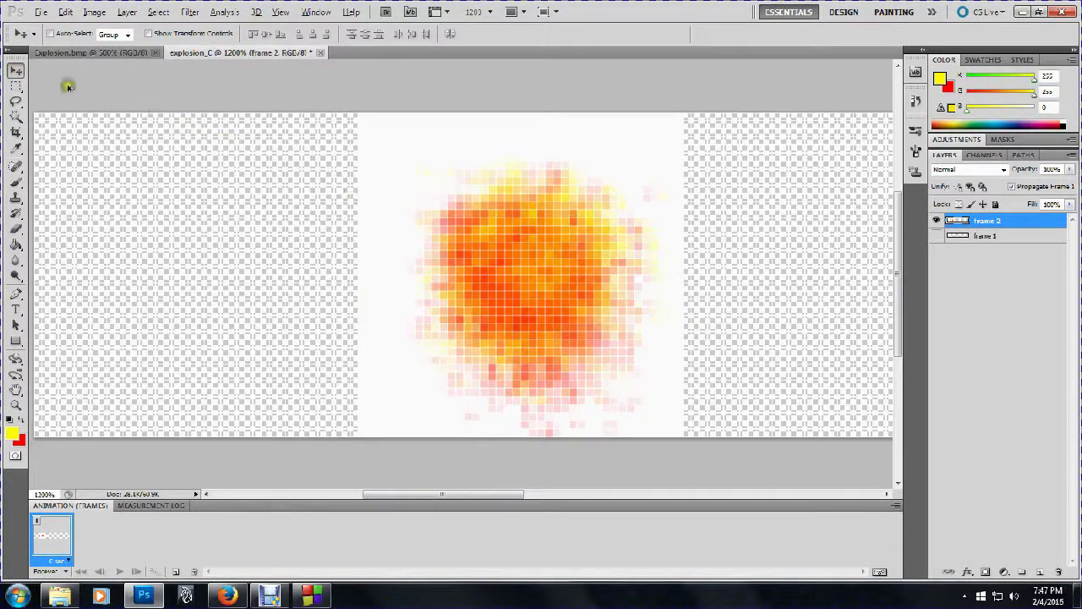
Alt-drag a copy of frame 2's explosion to the right and hide frame 2
drag(503, 242, 831, 238)
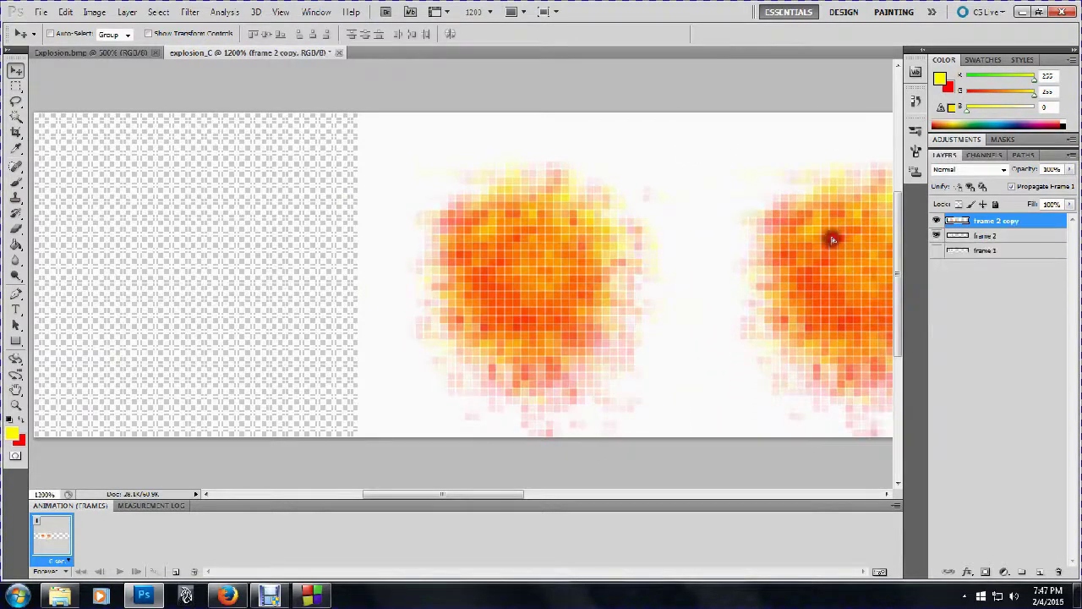
drag(480, 498, 553, 492)
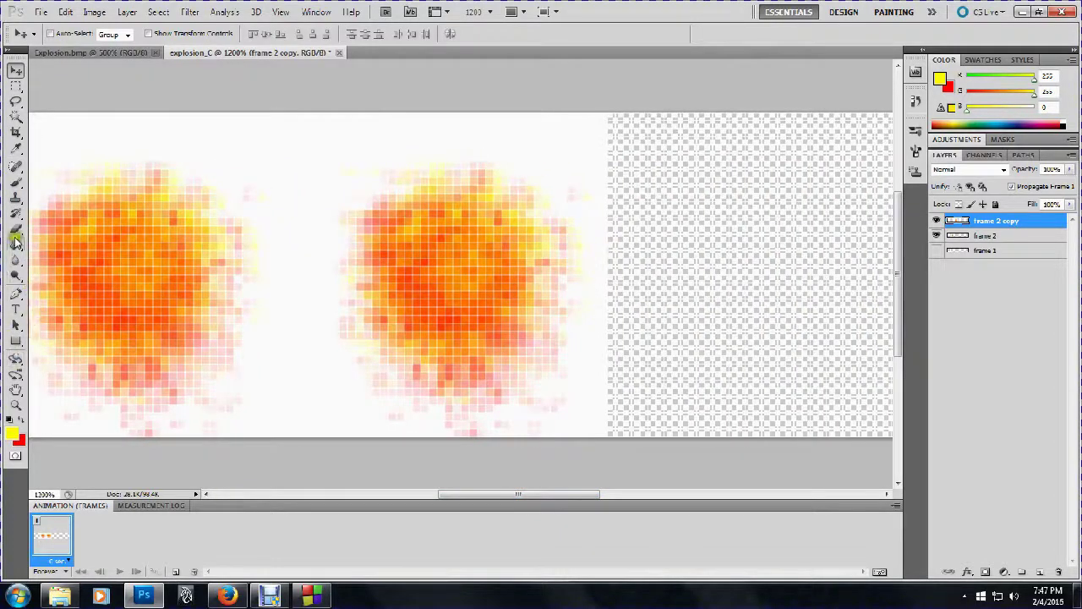
click(15, 181)
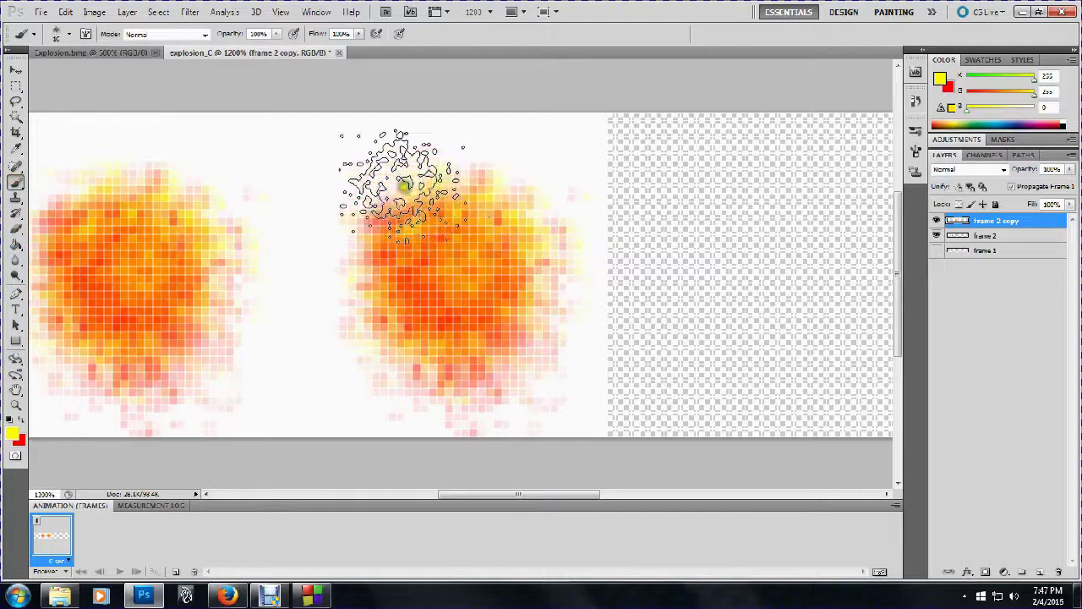
click(936, 236)
Repaint the copy with alternating red and yellow strokes into a larger, redder blob
click(362, 180)
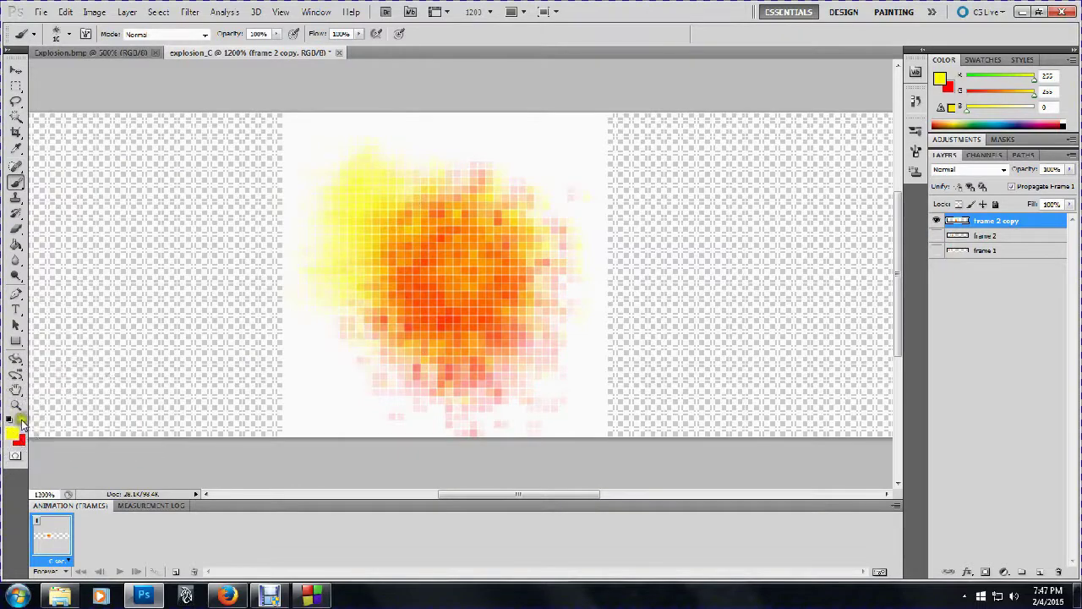
click(21, 423)
mouse_move(355, 372)
mouse_down()
mouse_move(386, 349)
mouse_move(375, 229)
mouse_move(482, 271)
mouse_move(423, 169)
mouse_move(338, 194)
mouse_move(372, 213)
mouse_move(512, 242)
mouse_move(498, 206)
mouse_move(531, 212)
mouse_move(510, 198)
mouse_move(504, 363)
mouse_move(544, 317)
mouse_move(394, 361)
mouse_move(394, 387)
mouse_move(367, 340)
mouse_move(338, 338)
mouse_move(350, 380)
mouse_move(411, 381)
mouse_move(533, 330)
mouse_move(486, 203)
mouse_up()
click(20, 422)
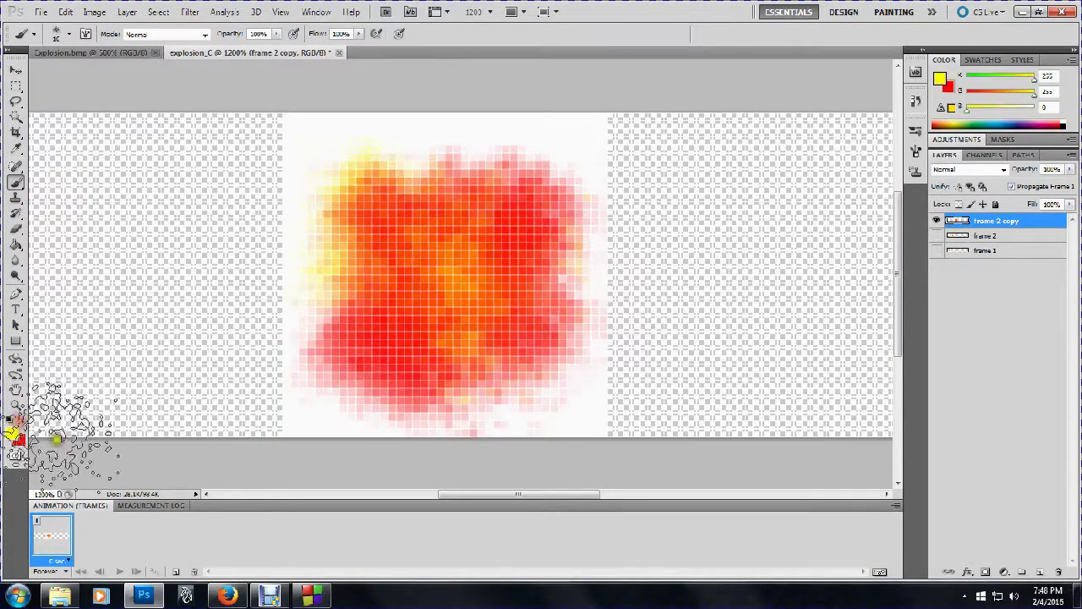
mouse_move(397, 381)
mouse_down()
mouse_move(400, 354)
mouse_move(352, 350)
mouse_move(346, 321)
mouse_move(375, 325)
mouse_move(430, 362)
mouse_move(479, 369)
mouse_move(526, 291)
mouse_move(507, 250)
mouse_move(433, 179)
mouse_move(493, 180)
mouse_move(404, 164)
mouse_up()
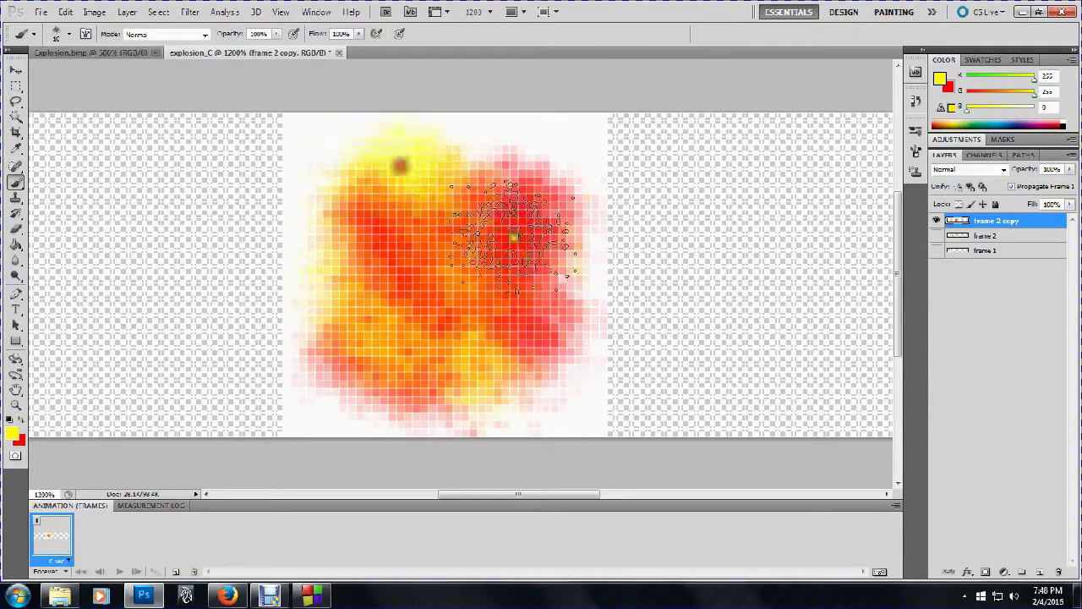
drag(520, 360, 495, 355)
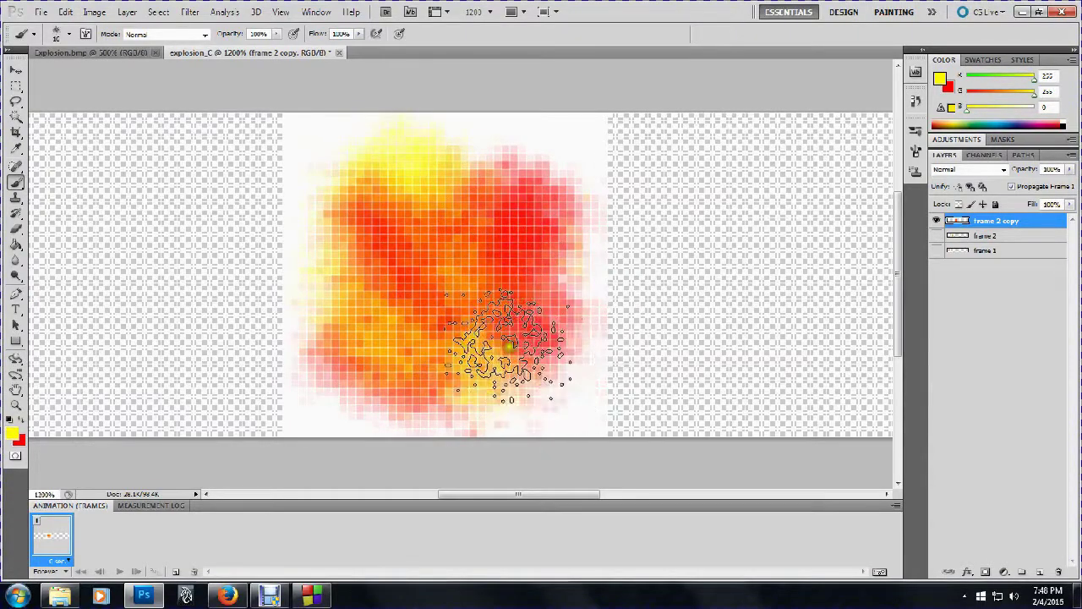
click(20, 421)
mouse_move(312, 237)
mouse_down()
mouse_move(370, 185)
mouse_move(414, 174)
mouse_up()
mouse_move(478, 342)
mouse_down()
mouse_move(362, 399)
mouse_move(483, 313)
mouse_up()
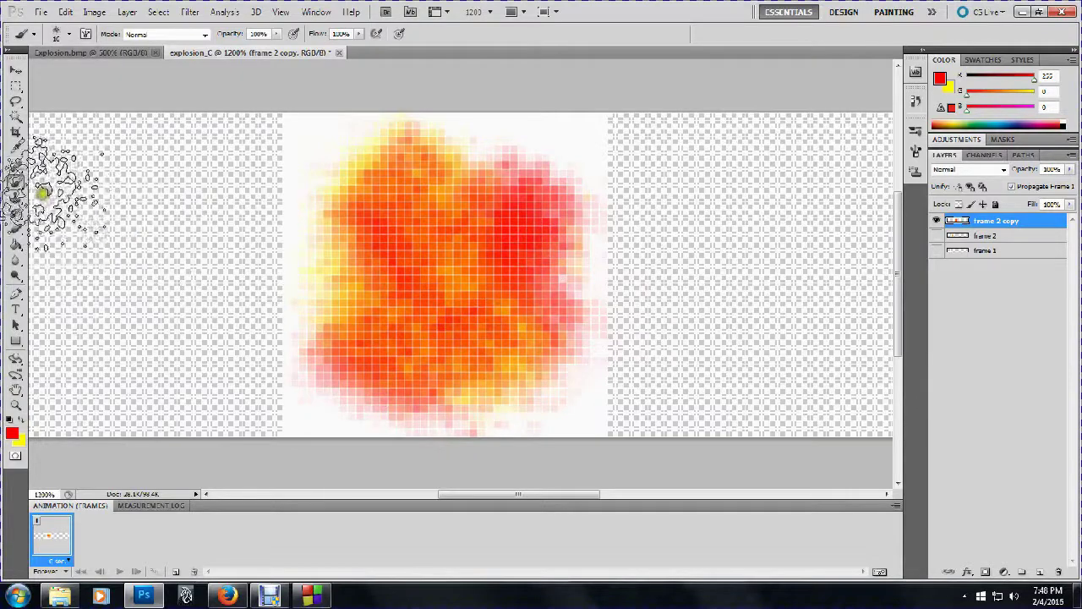
Rename the copy layer 'frame 3' and show frame 1 again
click(17, 71)
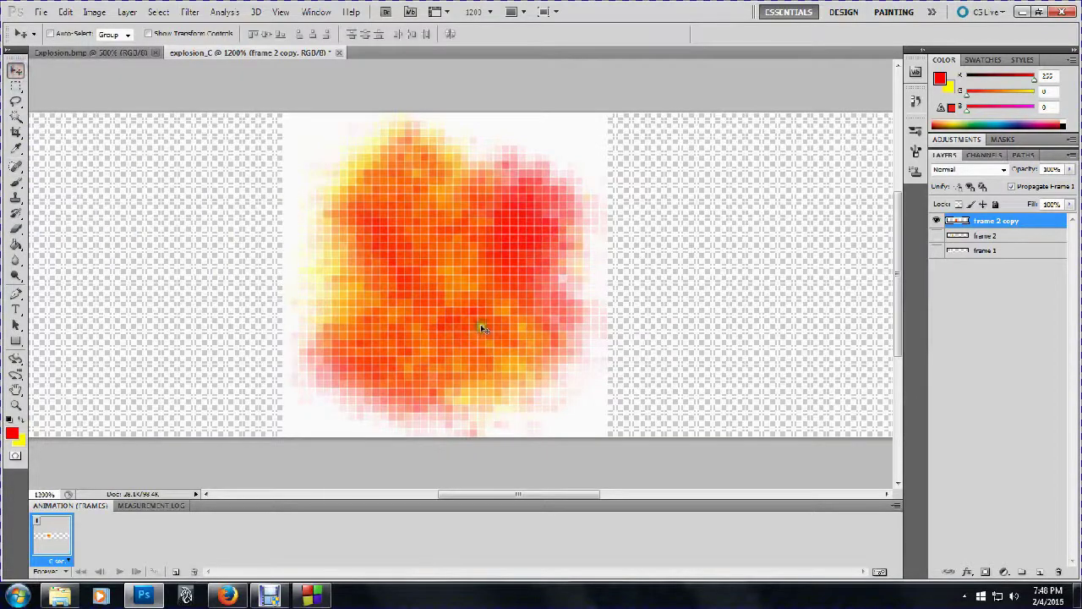
double_click(998, 221)
text(frame 3)
key(Return)
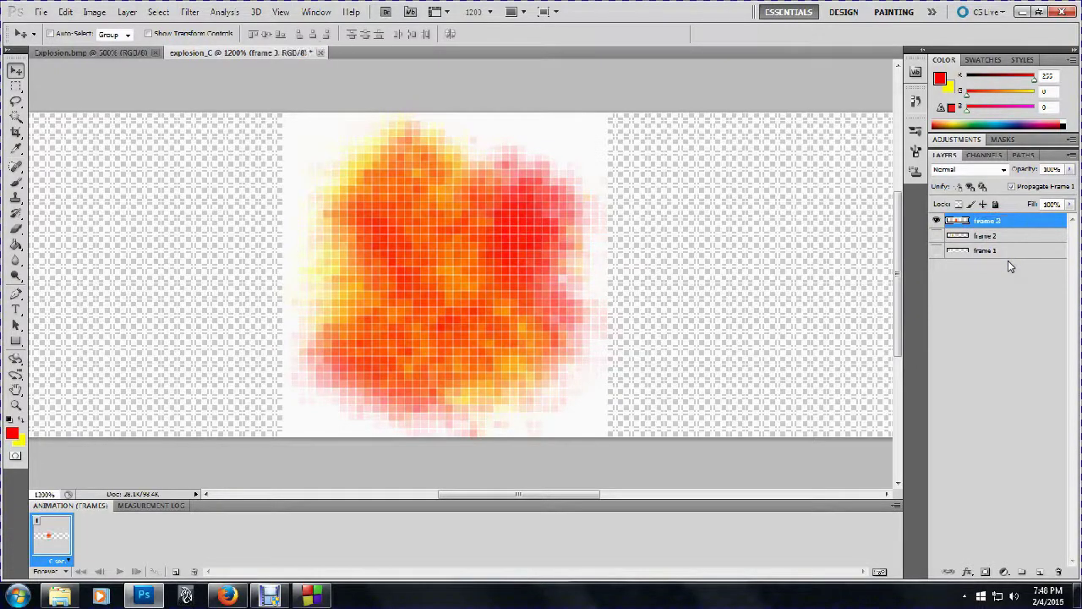
click(936, 254)
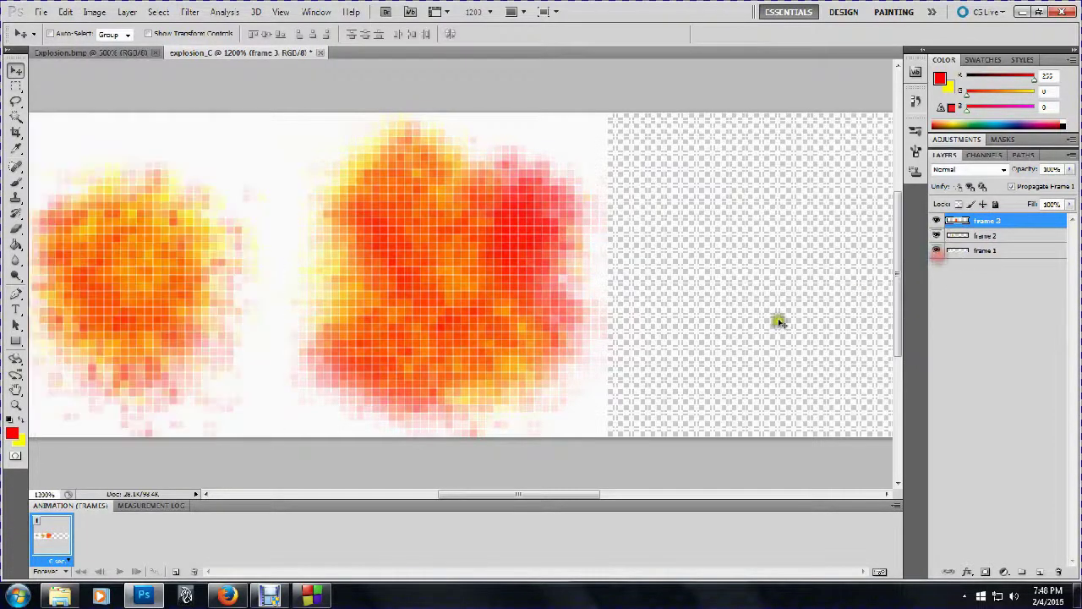
drag(575, 494, 622, 470)
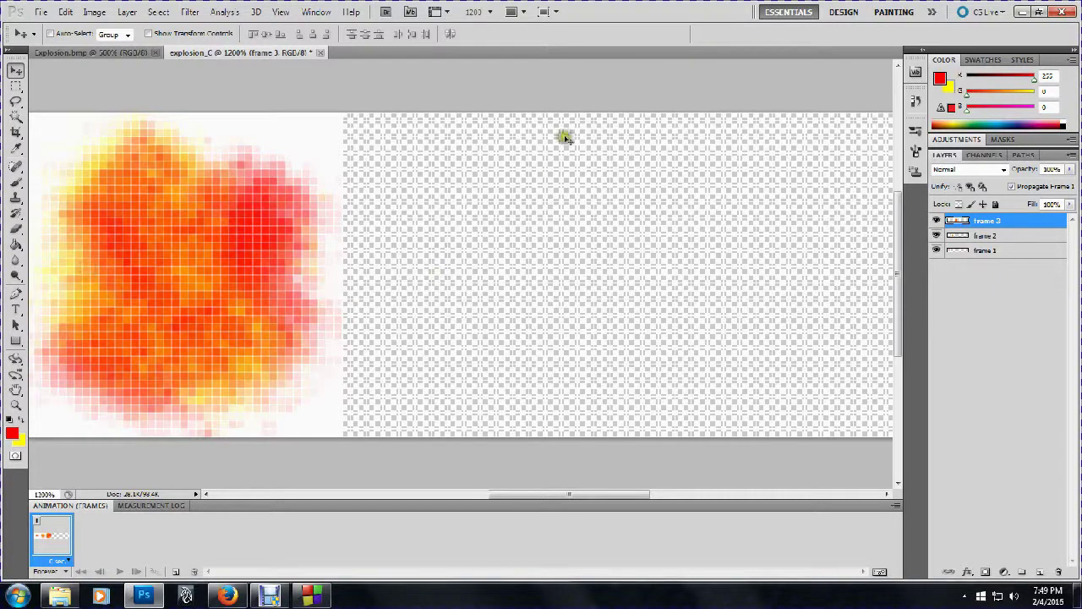
drag(575, 498, 507, 500)
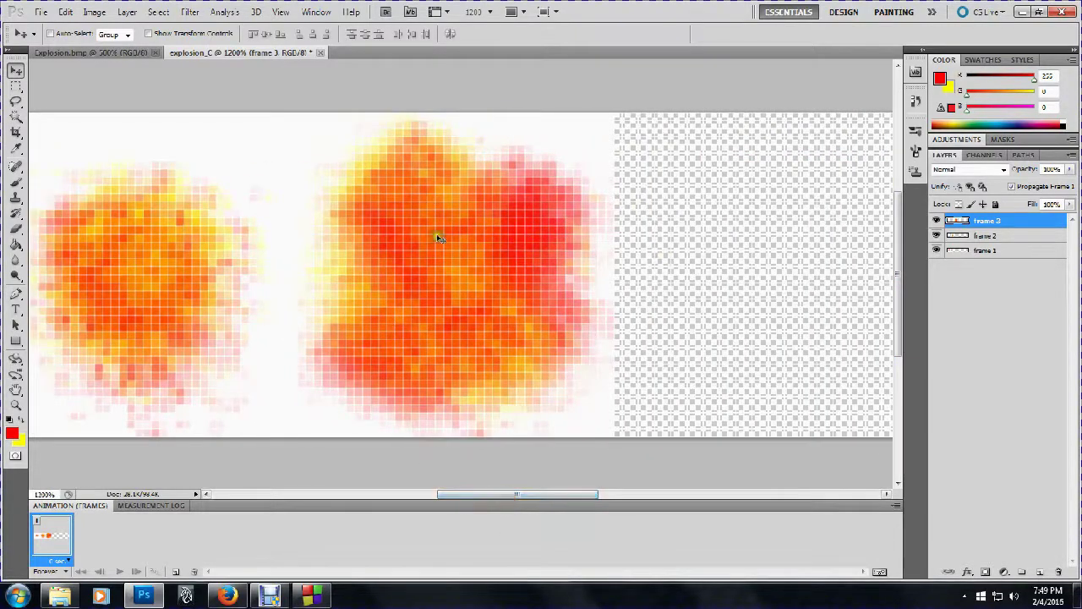
drag(525, 496, 550, 489)
click(698, 494)
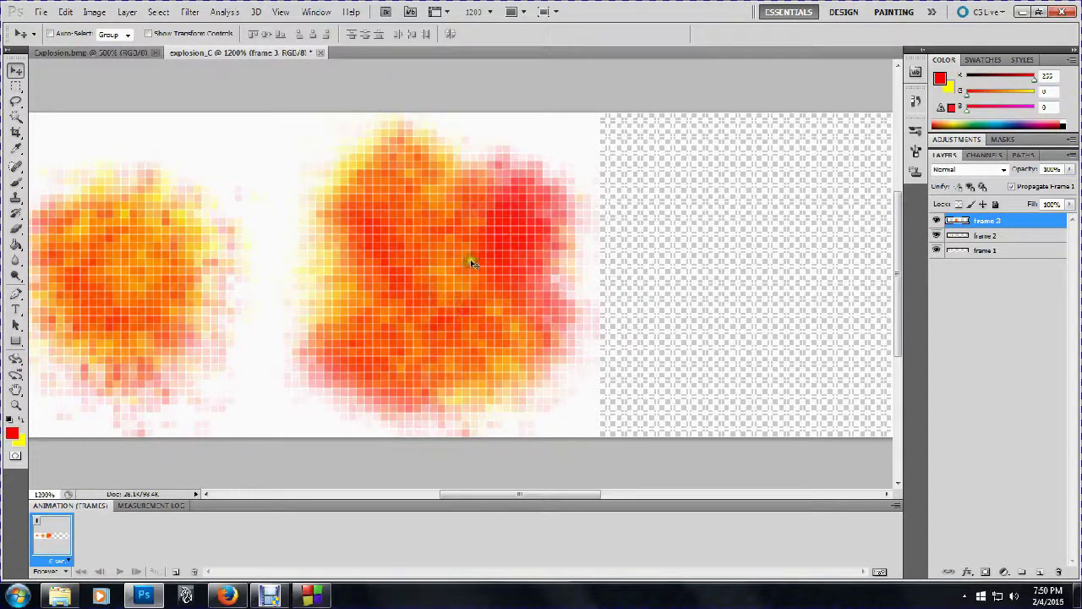
Duplicate the frame 3 explosion to the right and name the copy 'frame 4'
drag(471, 263, 779, 276)
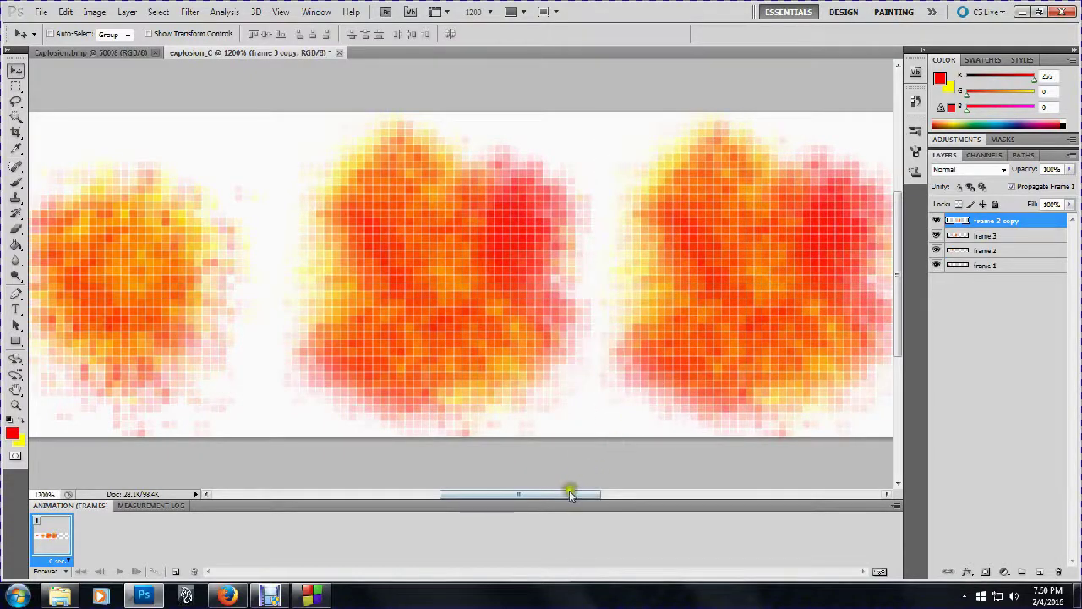
drag(570, 494, 630, 497)
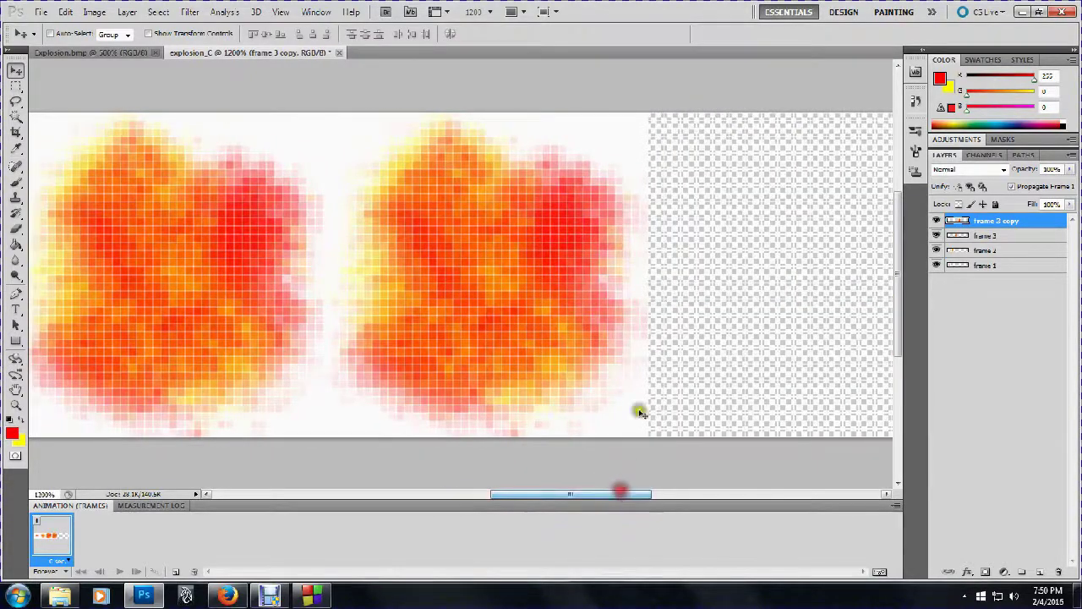
double_click(983, 221)
text(f)
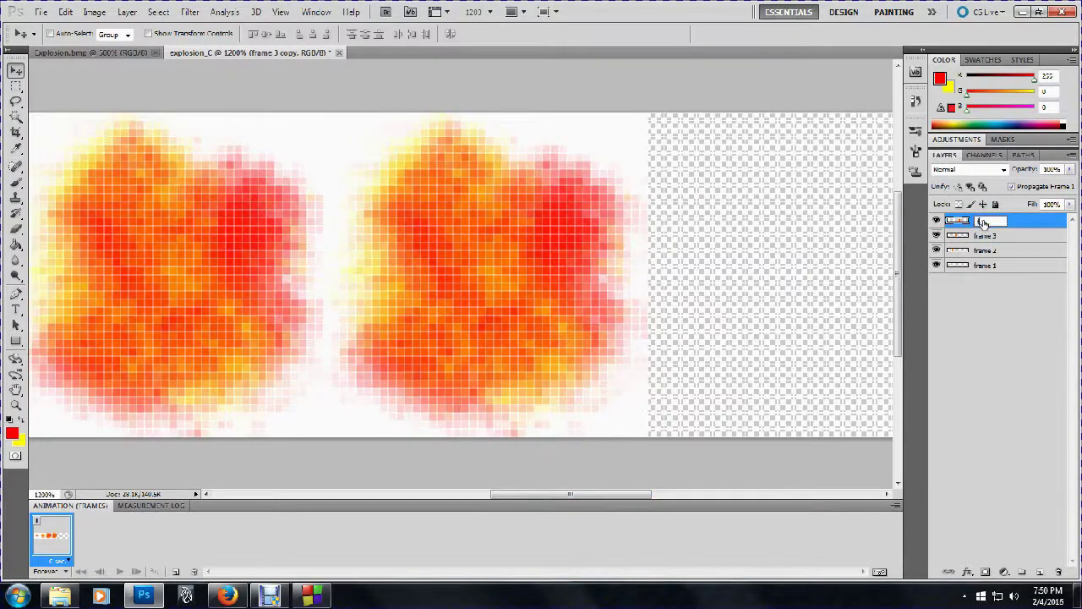
key(Return)
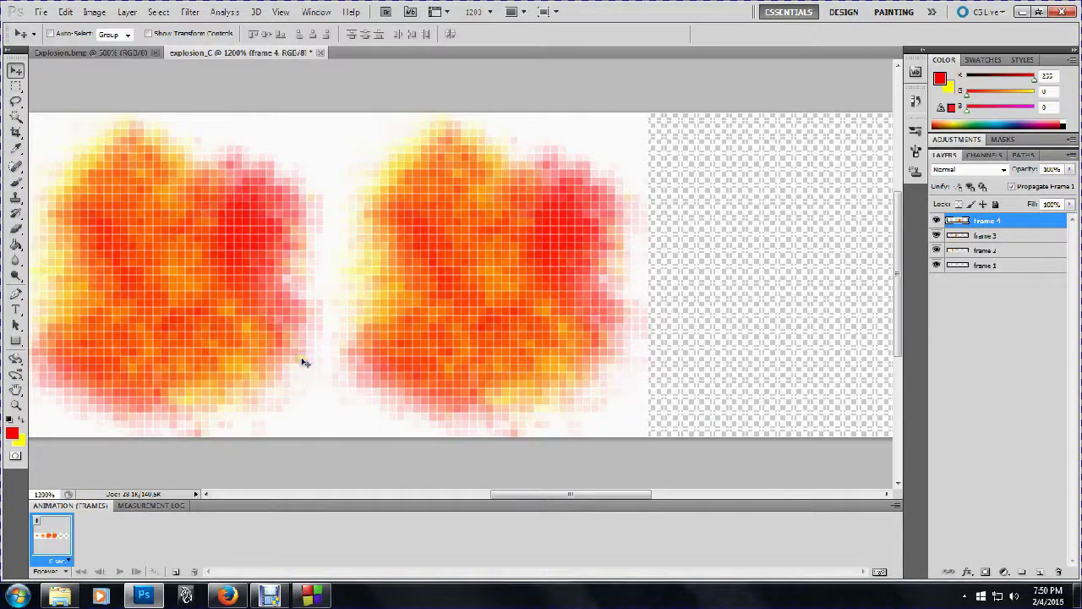
Paint the right explosion's centre white with the brush
key(d)
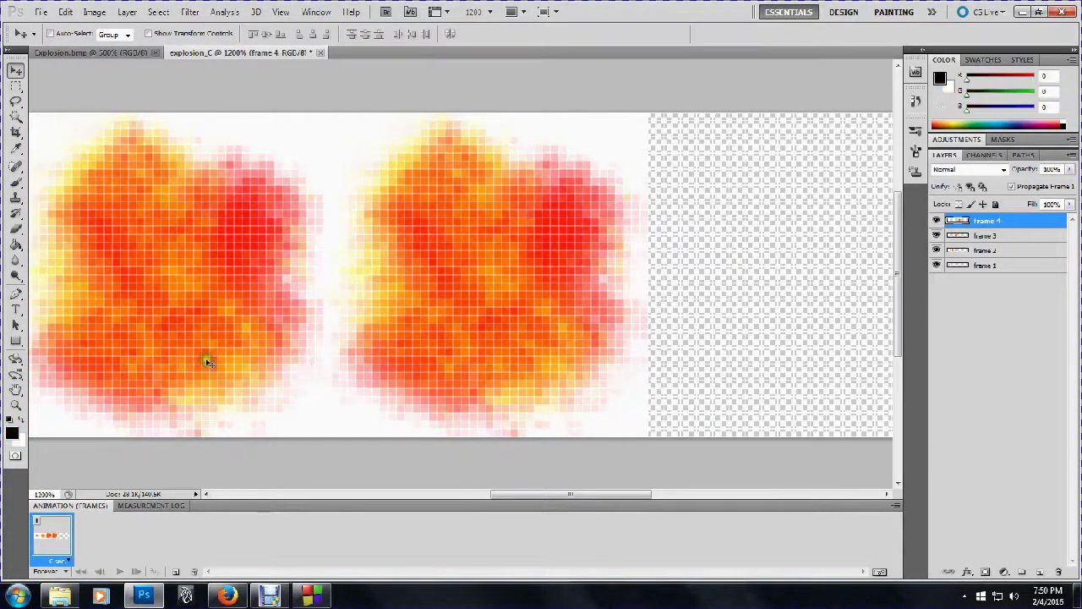
click(23, 415)
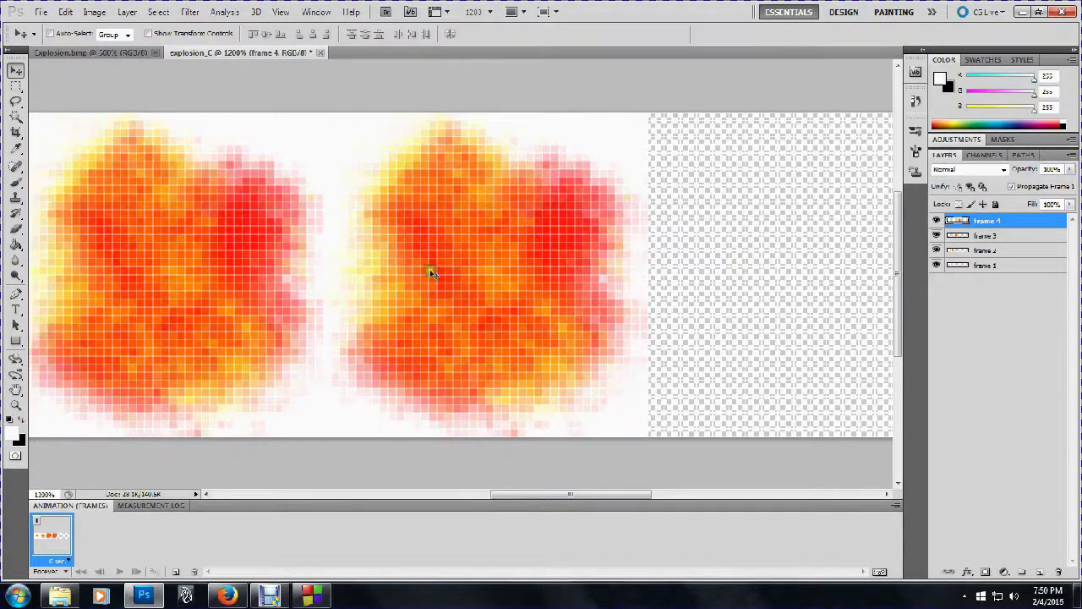
click(12, 193)
click(14, 182)
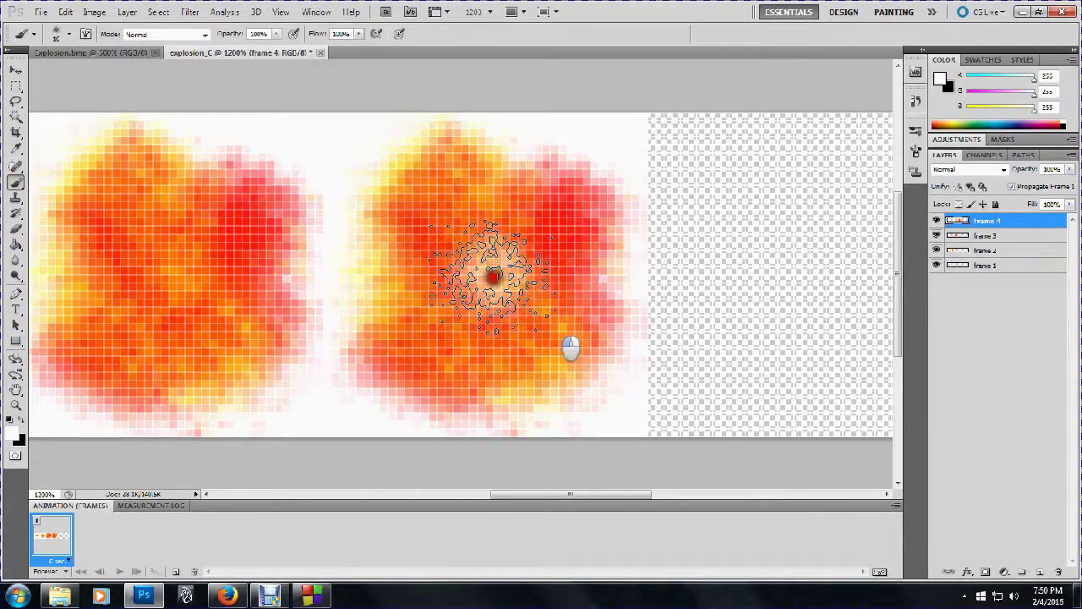
drag(495, 282, 494, 277)
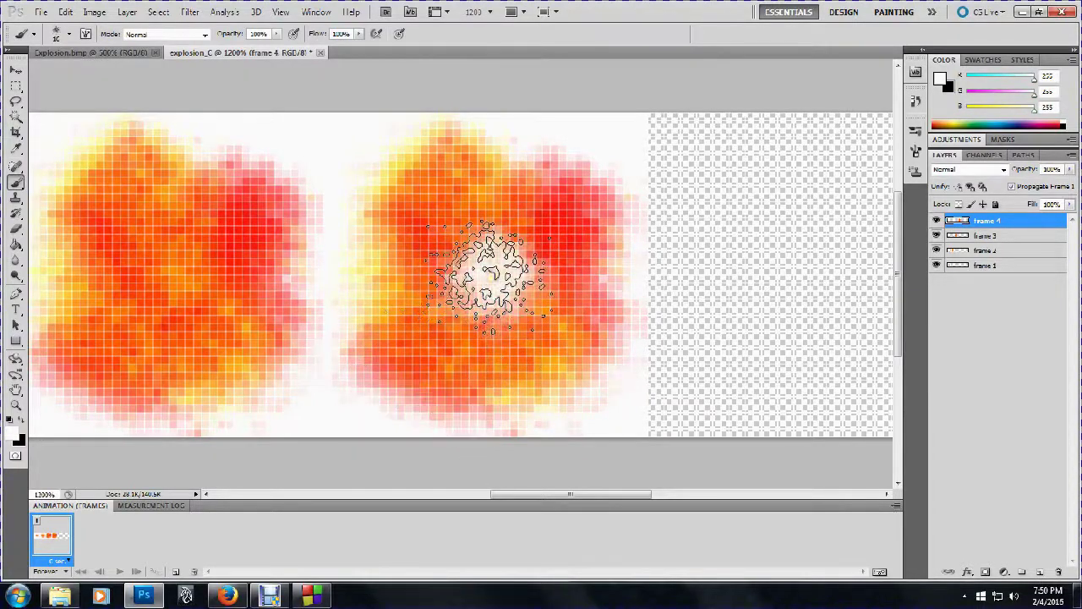
mouse_move(504, 286)
mouse_down()
mouse_move(528, 262)
mouse_move(485, 254)
mouse_up()
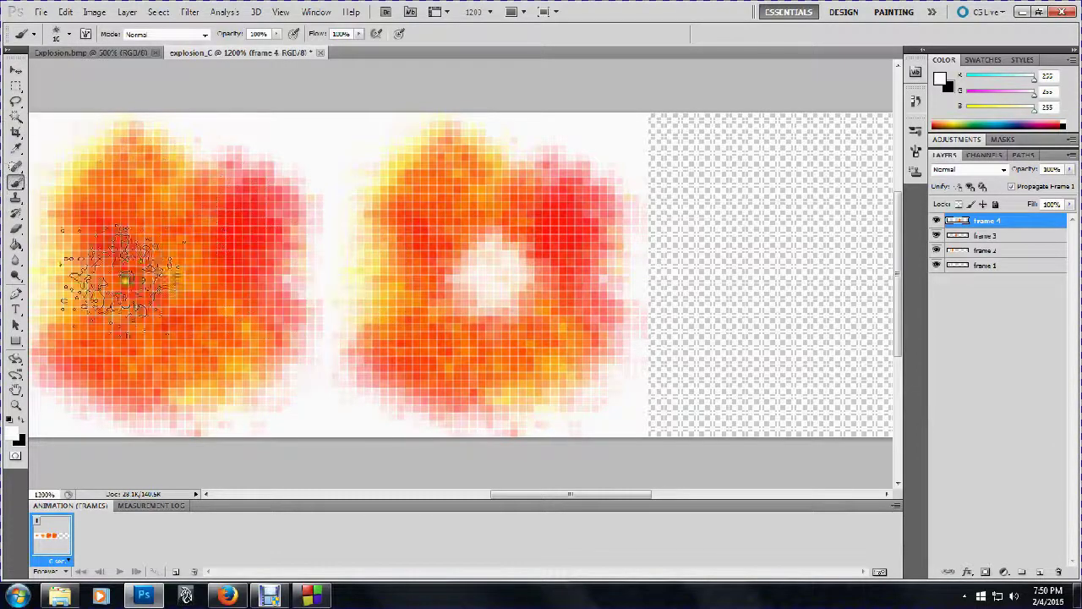
Try erasing a hole in the centre, undo it, and dab a small pale spot instead
click(14, 228)
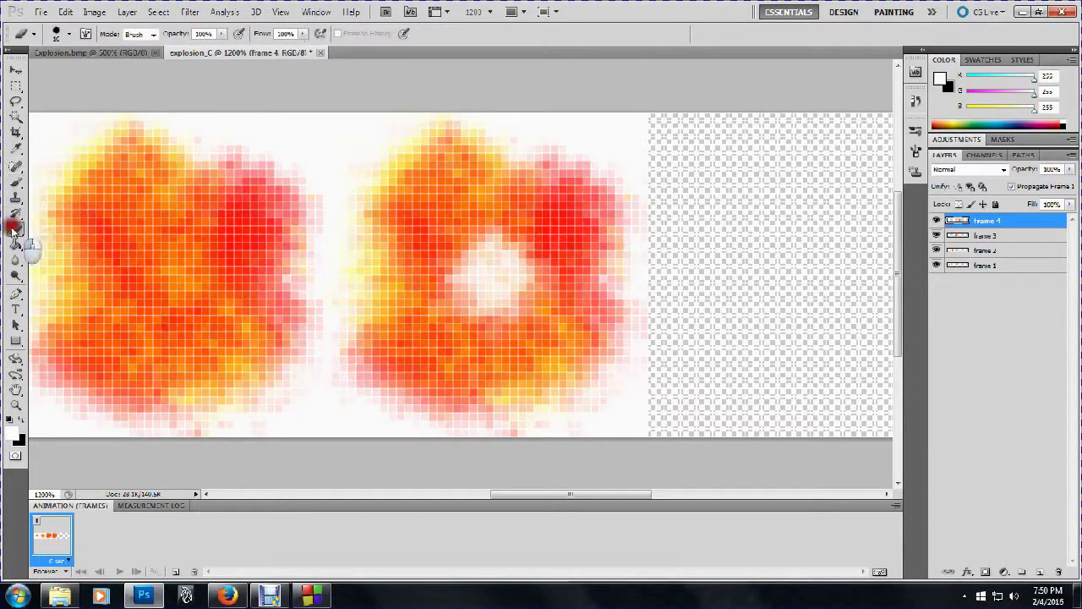
right_click(503, 284)
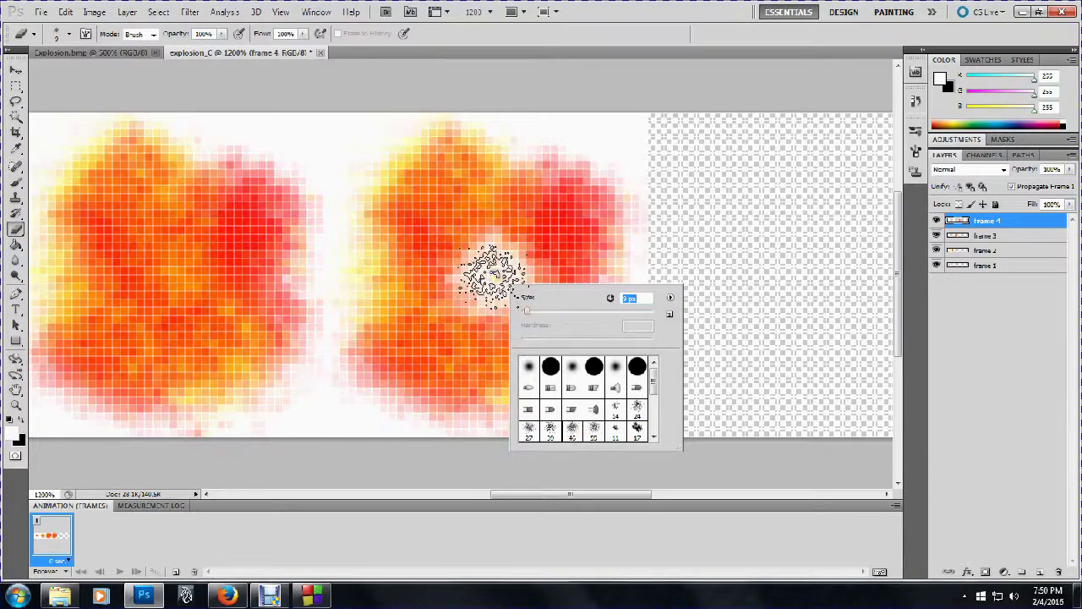
mouse_move(492, 275)
mouse_down()
mouse_move(503, 271)
mouse_move(493, 279)
mouse_up()
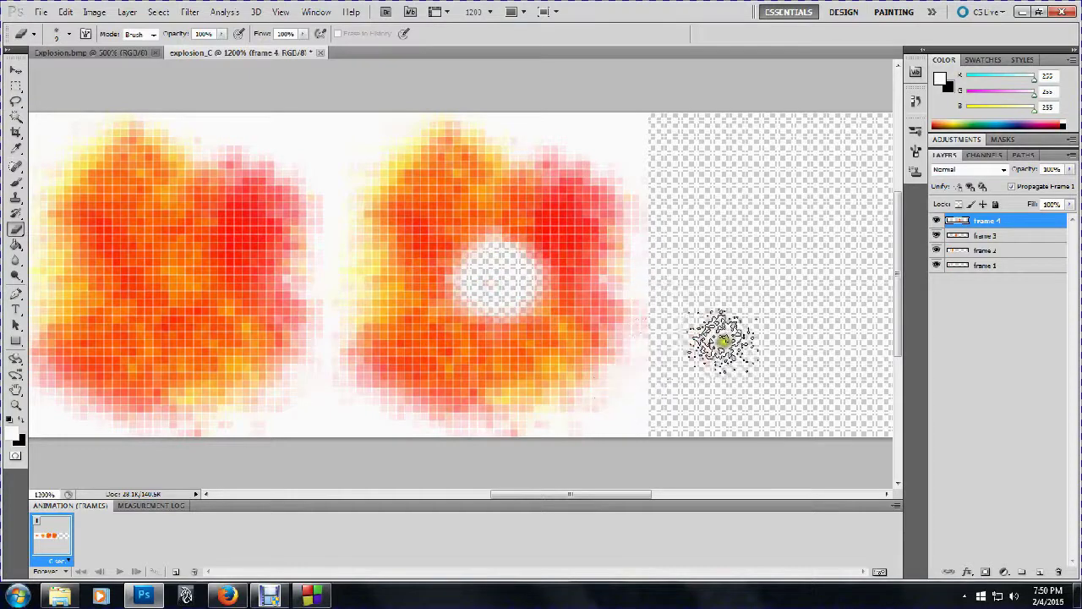
key(ctrl+z)
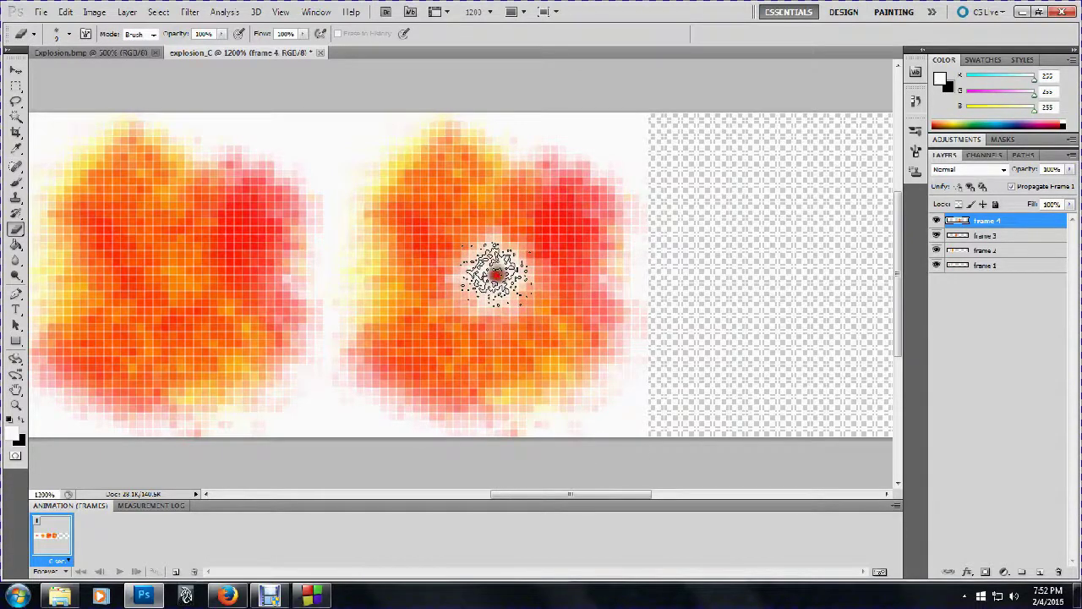
click(494, 273)
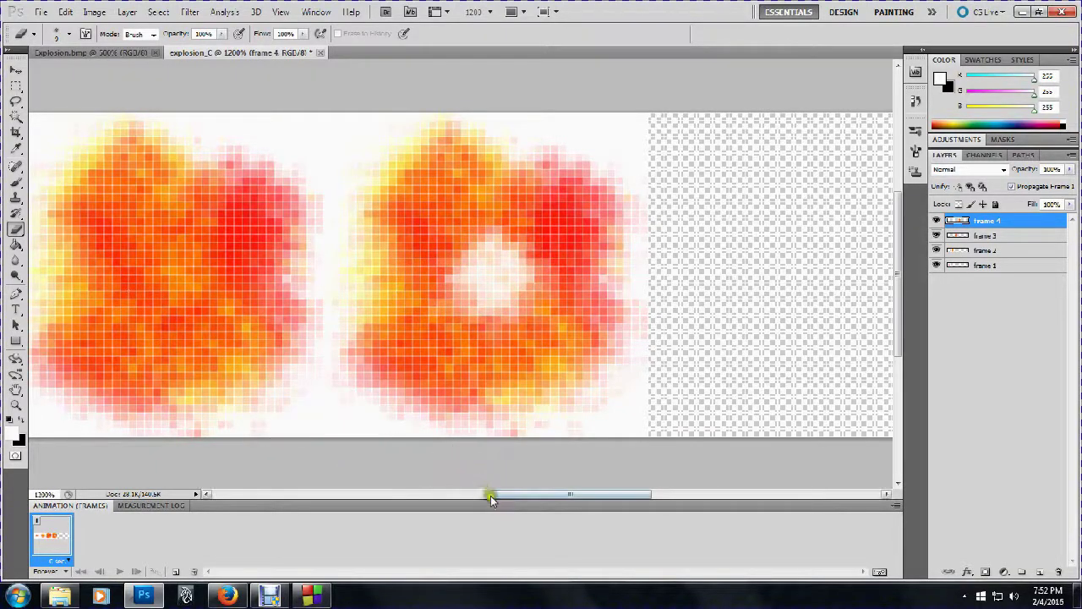
Erase part of the white centre patch and pick yellow in the Color panel
drag(506, 495, 482, 494)
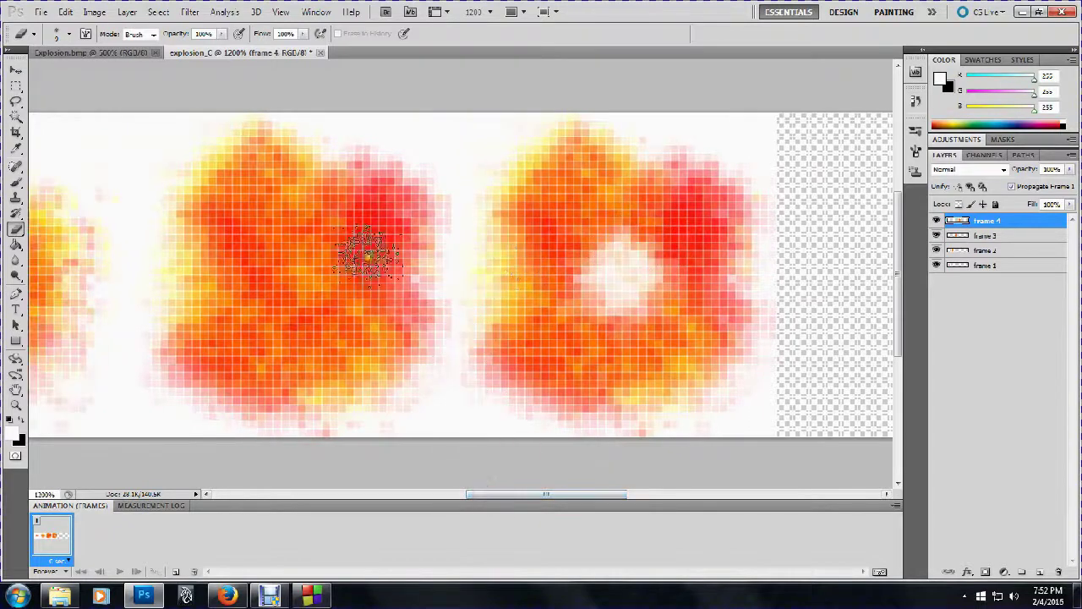
mouse_move(592, 207)
mouse_down()
mouse_move(554, 279)
mouse_move(683, 236)
mouse_move(628, 287)
mouse_move(655, 289)
mouse_move(627, 287)
mouse_up()
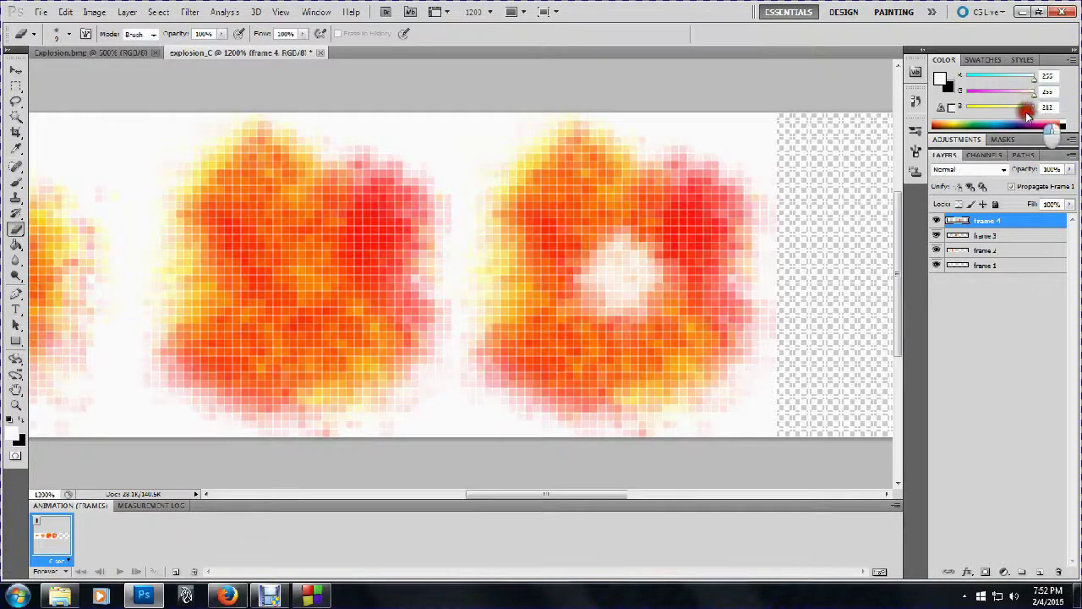
drag(1026, 110, 946, 109)
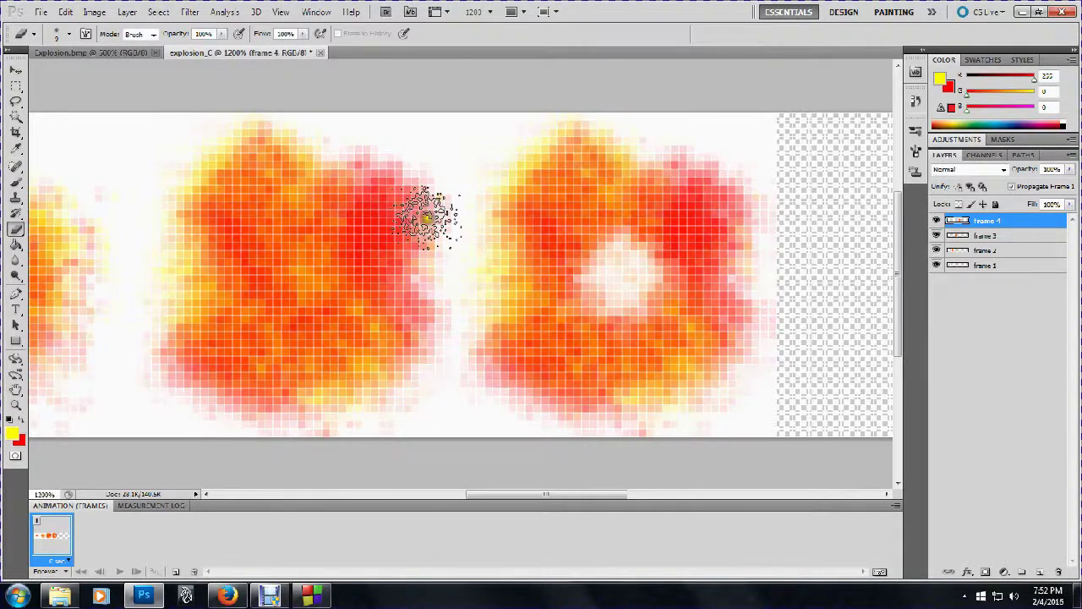
Paint yellow along the top rim of the right explosion with the brush
click(15, 181)
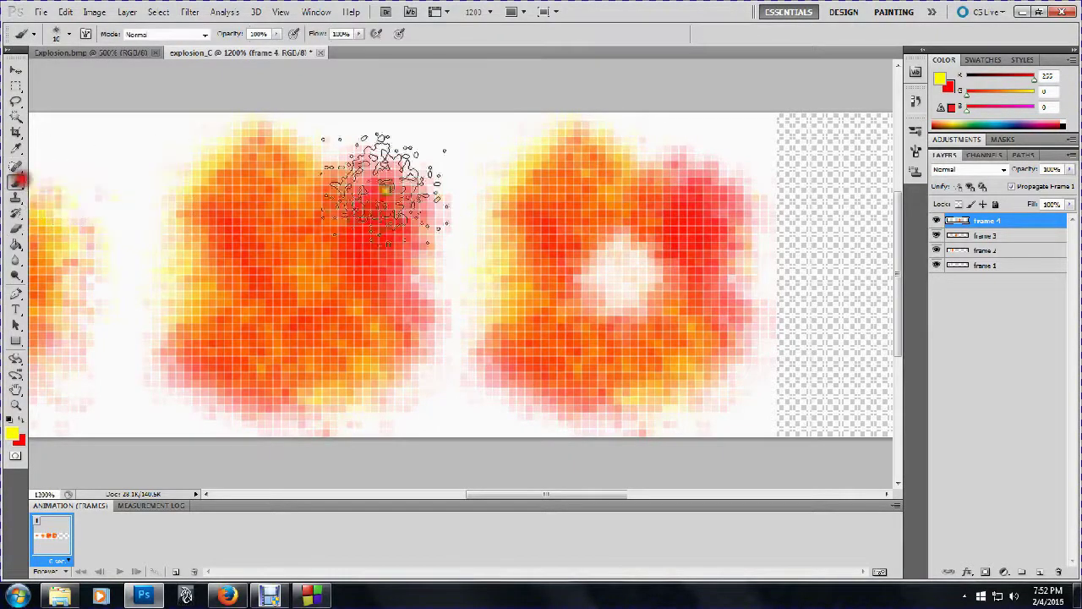
right_click(607, 165)
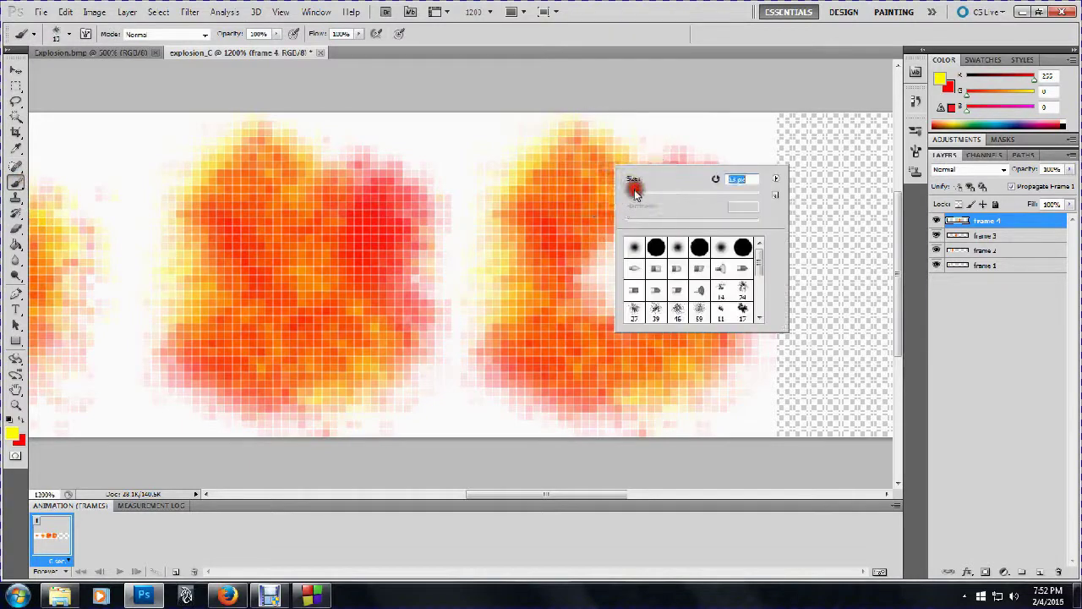
click(611, 149)
mouse_move(611, 150)
mouse_down()
mouse_move(661, 184)
mouse_move(660, 160)
mouse_move(690, 158)
mouse_move(713, 178)
mouse_move(714, 212)
mouse_move(673, 165)
mouse_move(608, 158)
mouse_move(564, 195)
mouse_move(542, 176)
mouse_move(555, 165)
mouse_move(526, 217)
mouse_move(538, 302)
mouse_move(579, 375)
mouse_move(536, 355)
mouse_move(596, 378)
mouse_move(695, 369)
mouse_move(608, 380)
mouse_move(671, 380)
mouse_move(722, 342)
mouse_move(714, 287)
mouse_up()
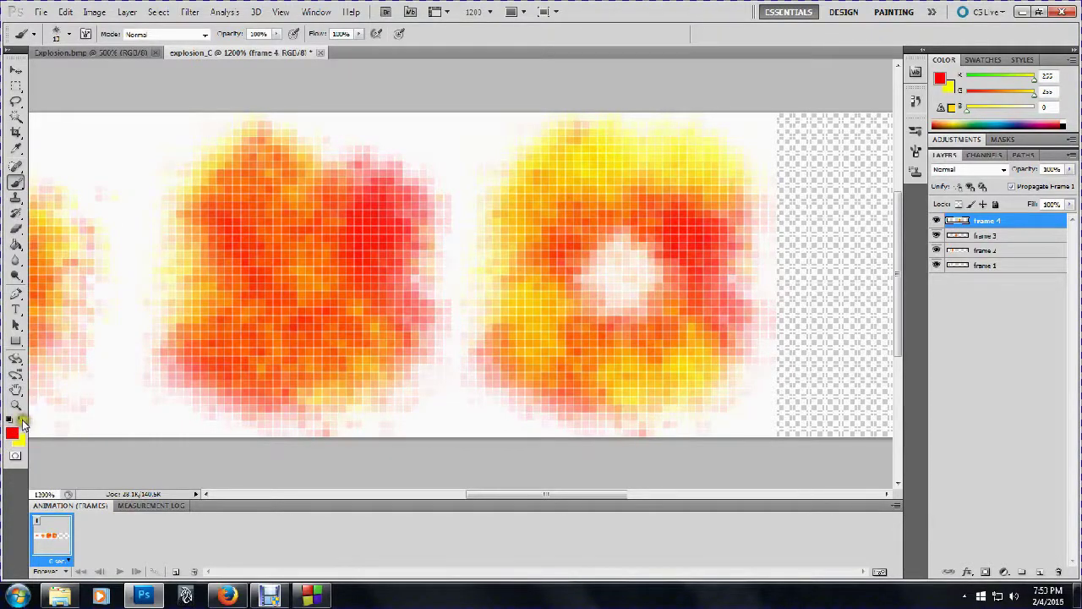
click(23, 422)
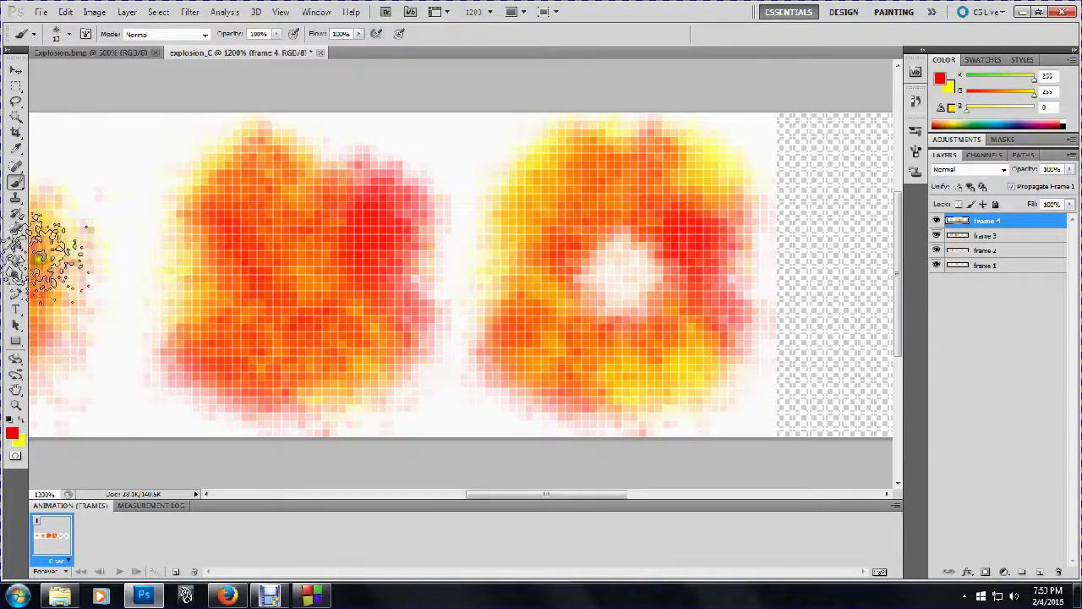
key(d)
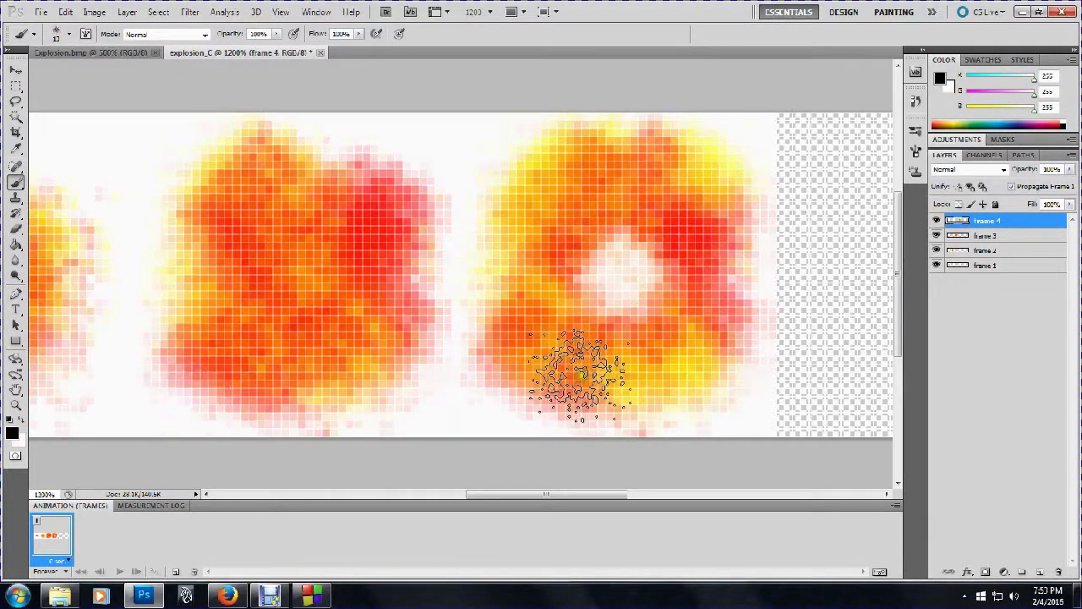
right_click(574, 387)
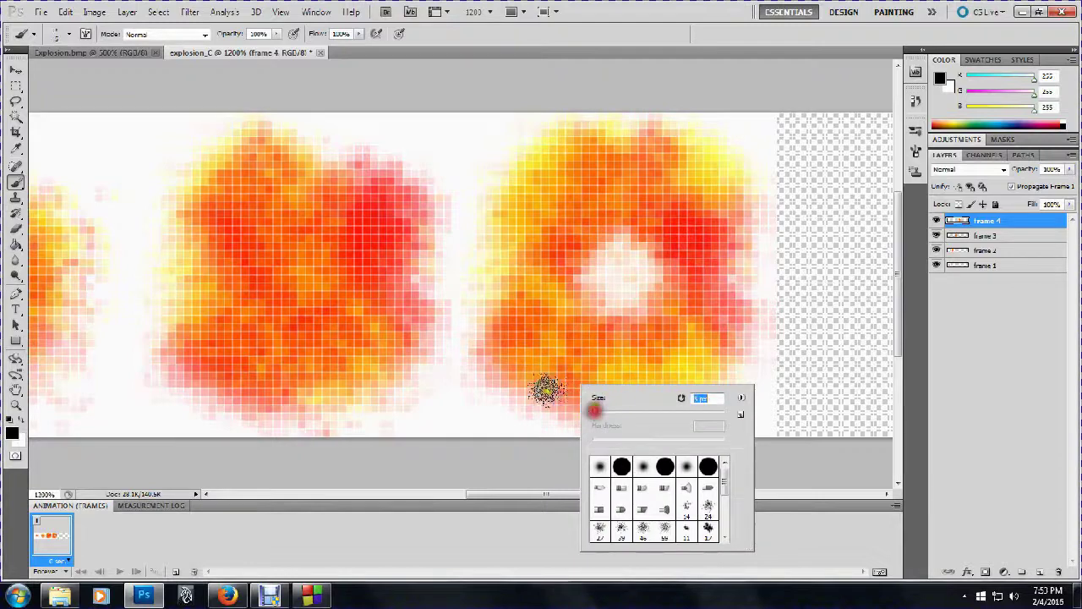
Hide frame 3 and whiten the explosion's lower-left and upper-left edges
click(937, 235)
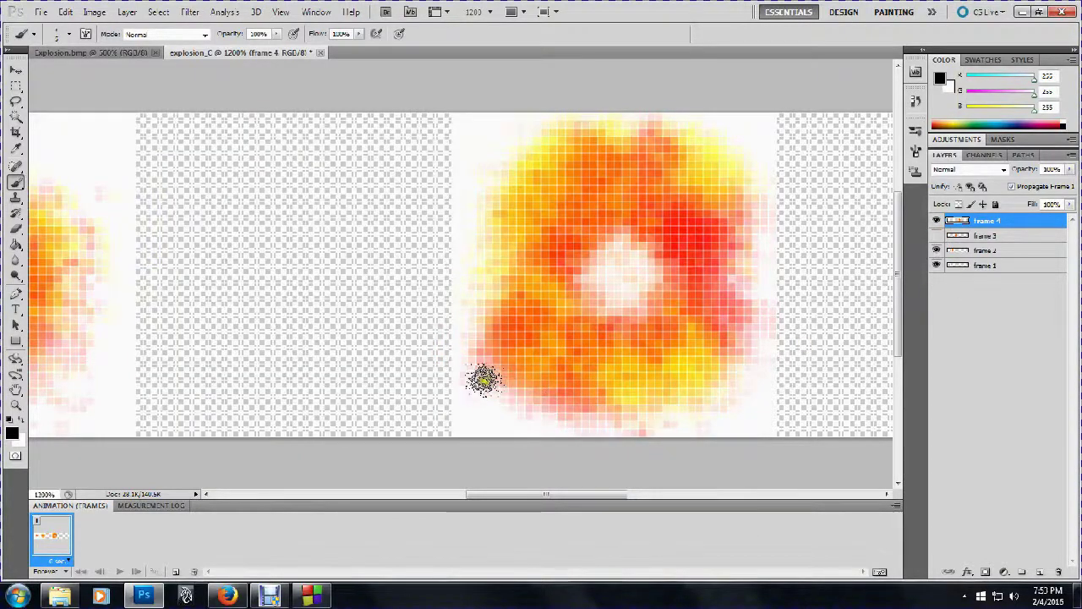
drag(474, 372, 484, 391)
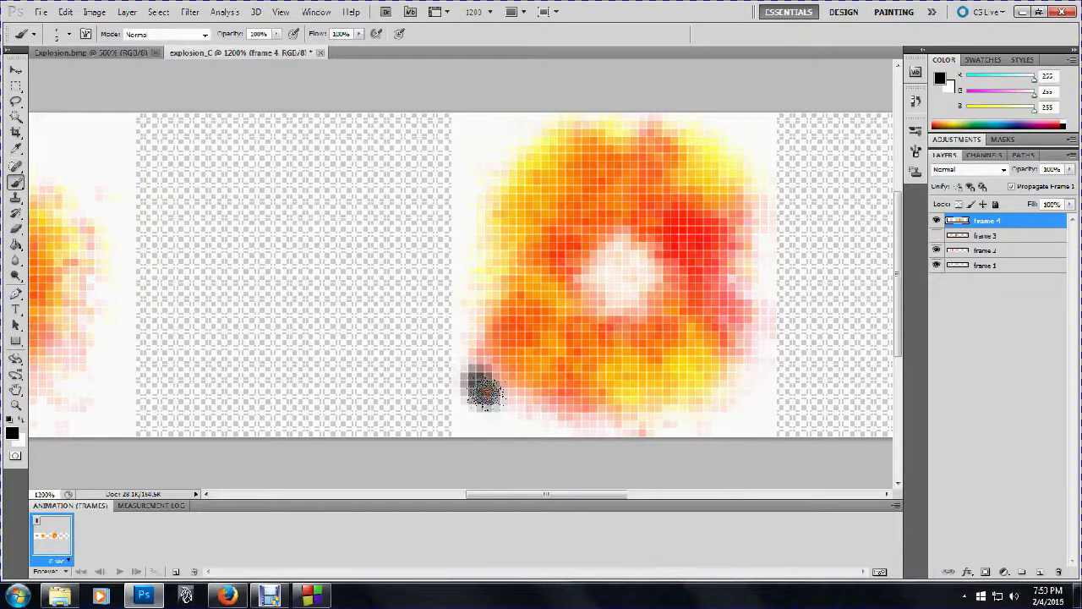
click(20, 418)
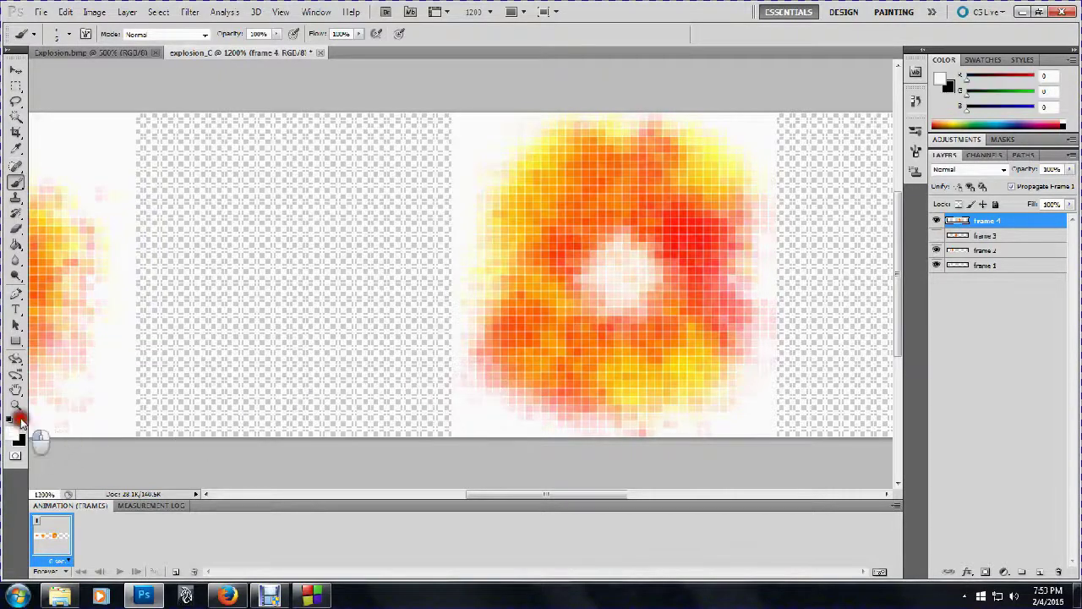
mouse_move(478, 393)
mouse_down()
mouse_move(531, 409)
mouse_move(492, 400)
mouse_move(476, 382)
mouse_move(477, 284)
mouse_up()
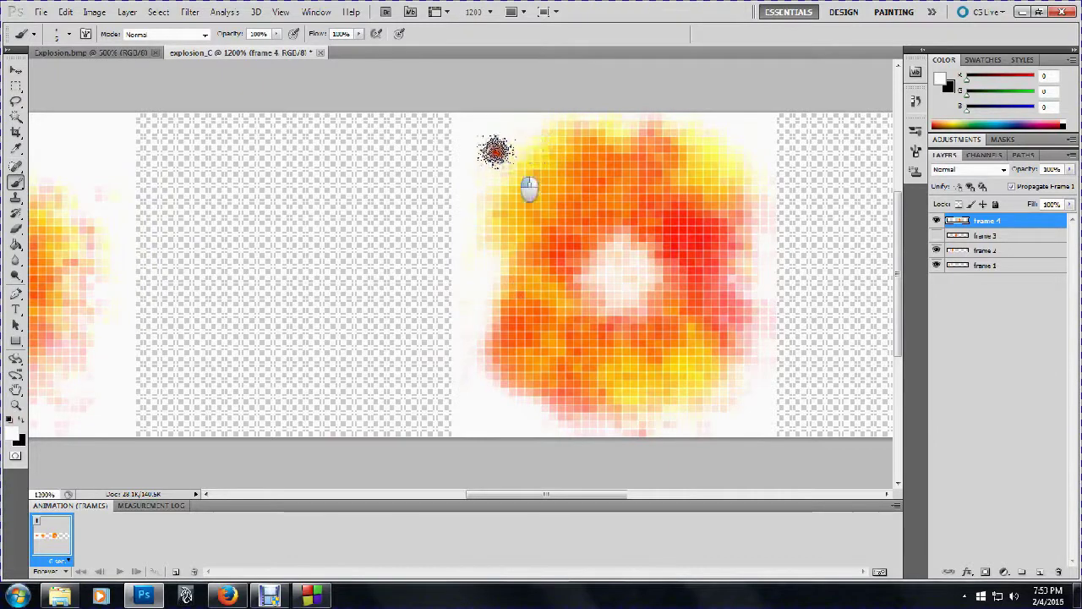
drag(492, 157, 485, 223)
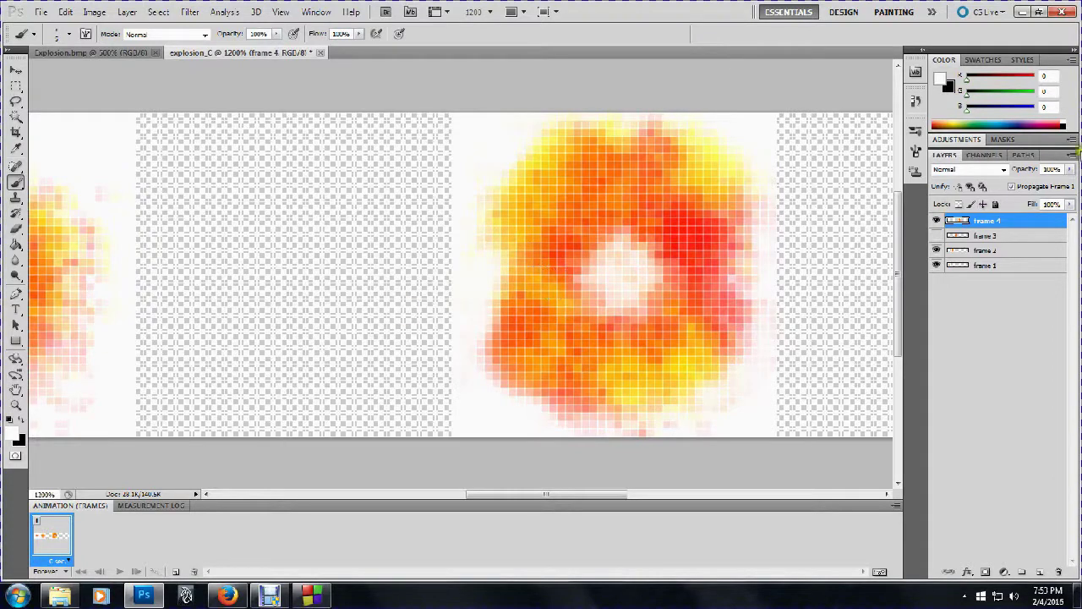
Set red and yellow in the Color panel and dab red onto the yellow left edge
drag(968, 80, 1050, 76)
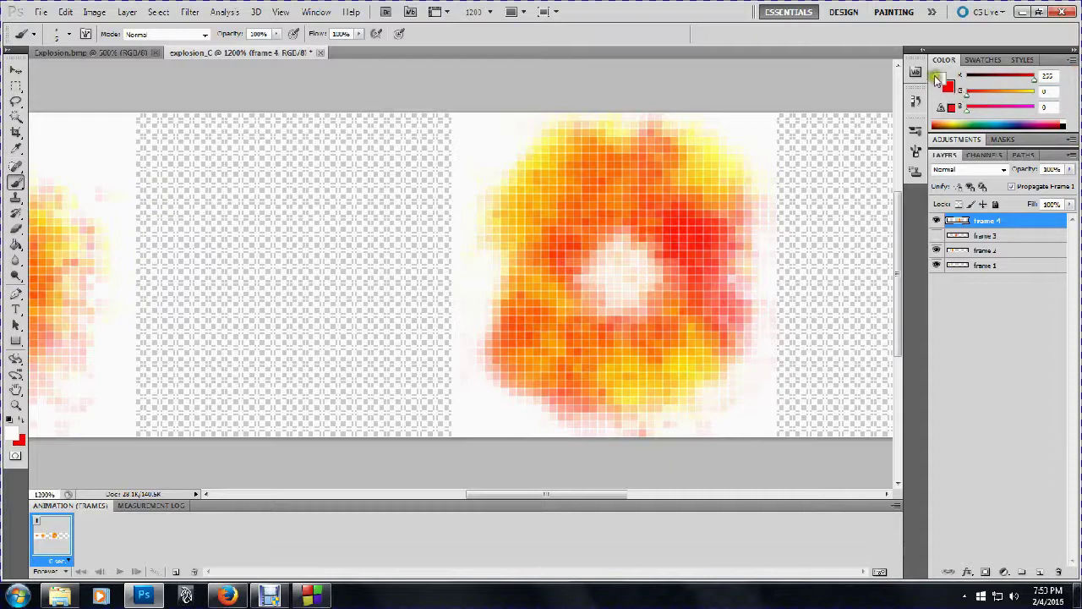
drag(1033, 110, 945, 107)
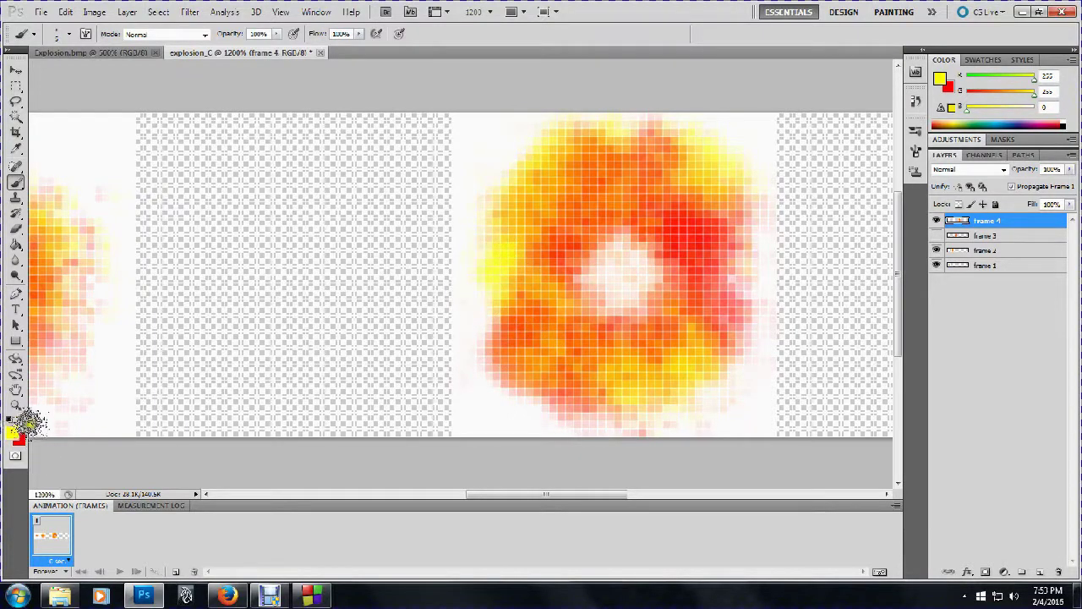
click(25, 424)
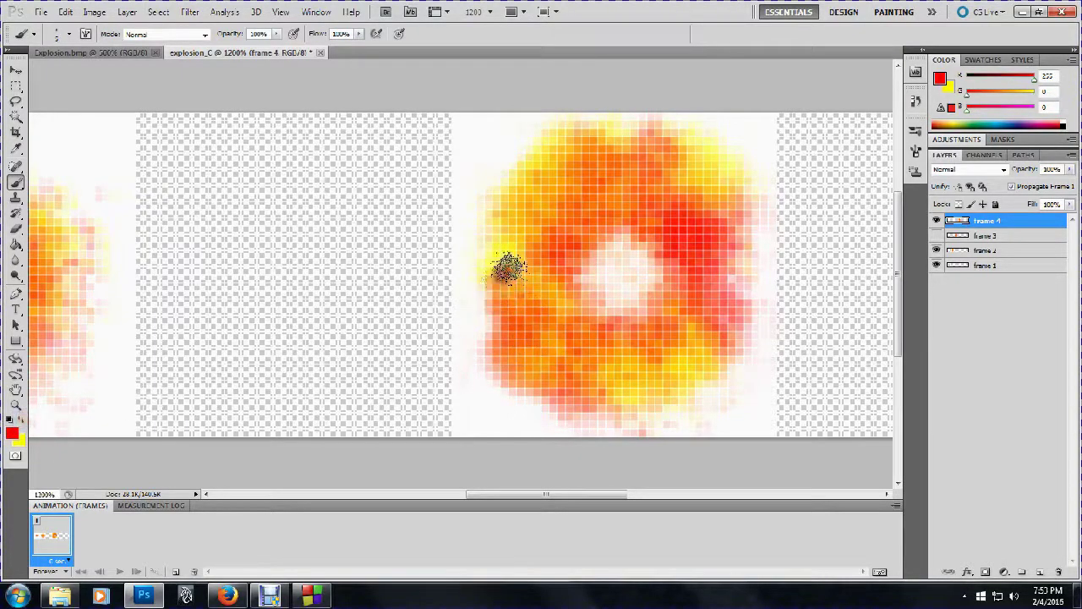
click(507, 258)
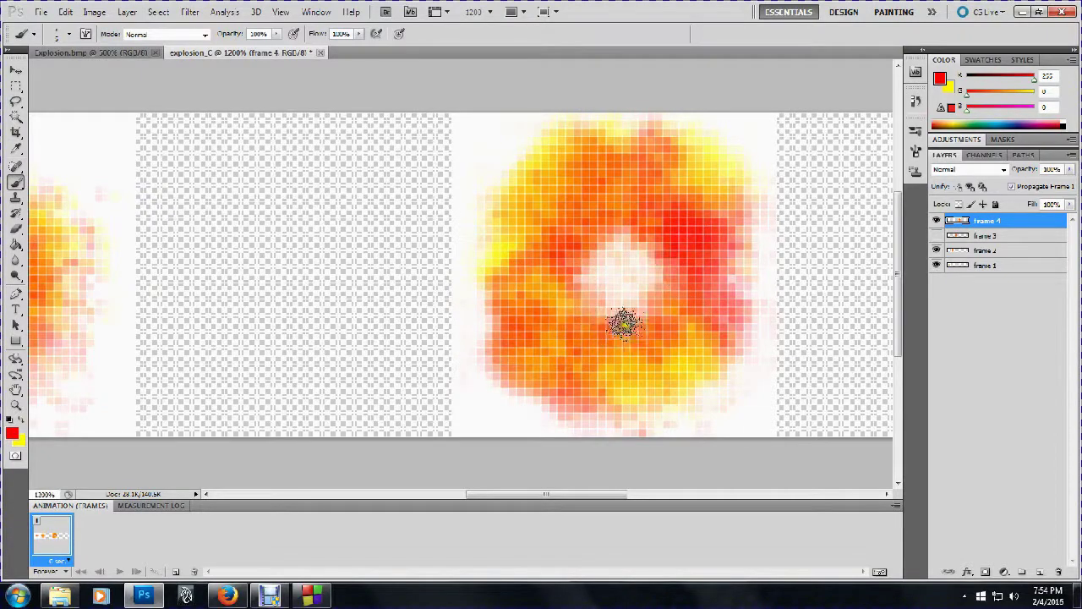
drag(586, 495, 647, 491)
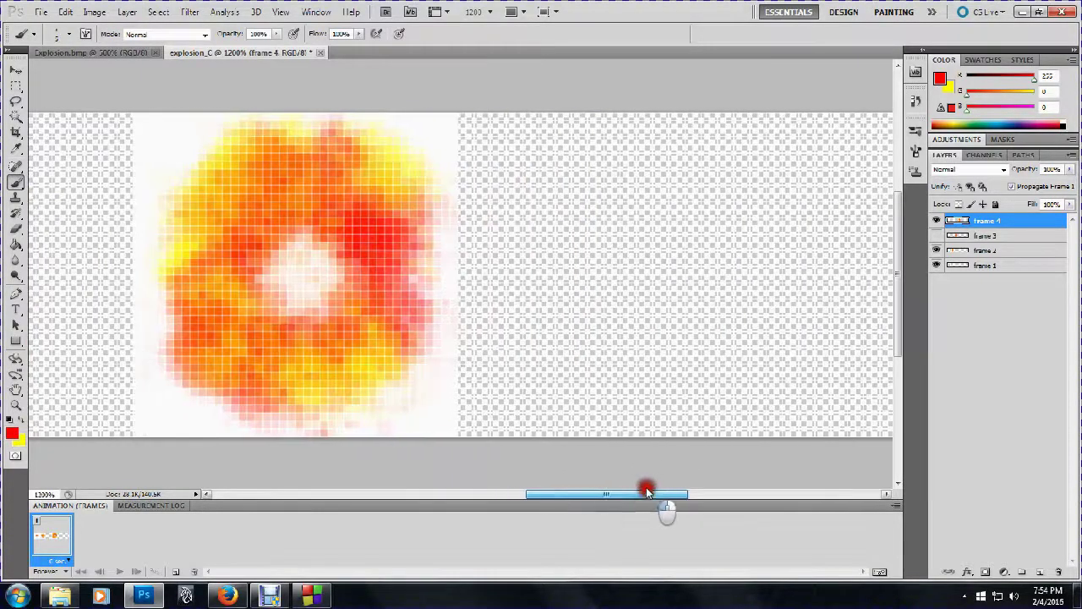
Copy the frame 4 explosion to the right as the frame 5 layer and hide frame 4
click(16, 70)
drag(286, 233, 582, 232)
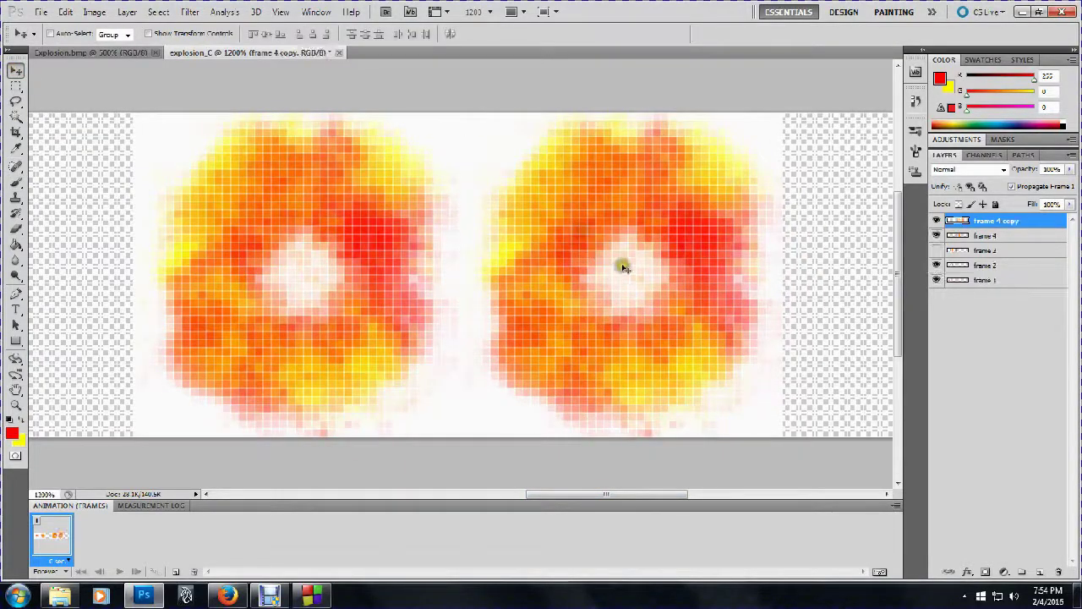
click(935, 220)
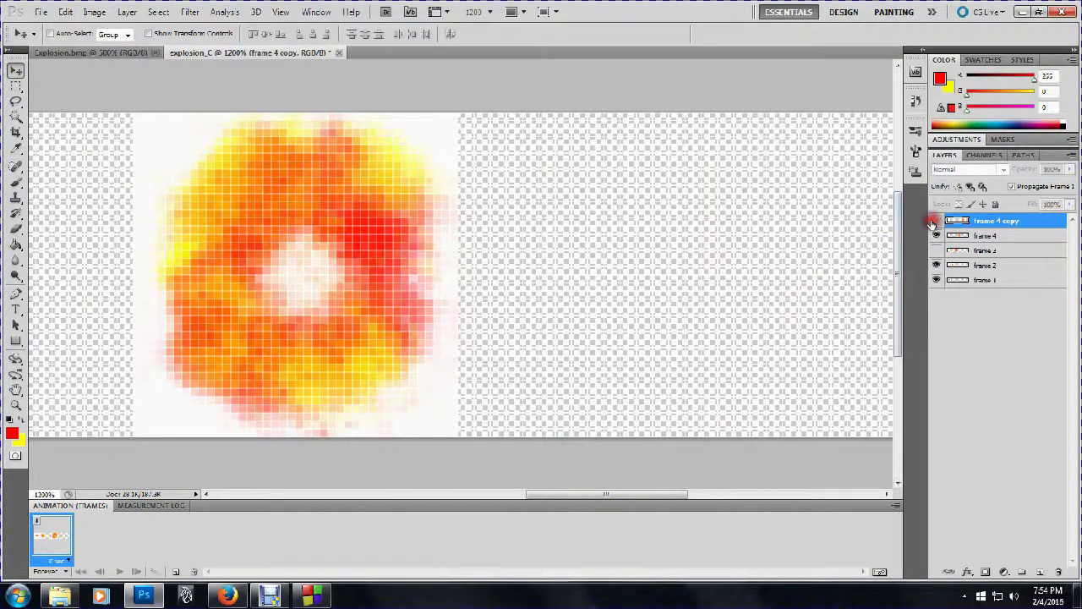
click(935, 221)
click(936, 236)
double_click(996, 220)
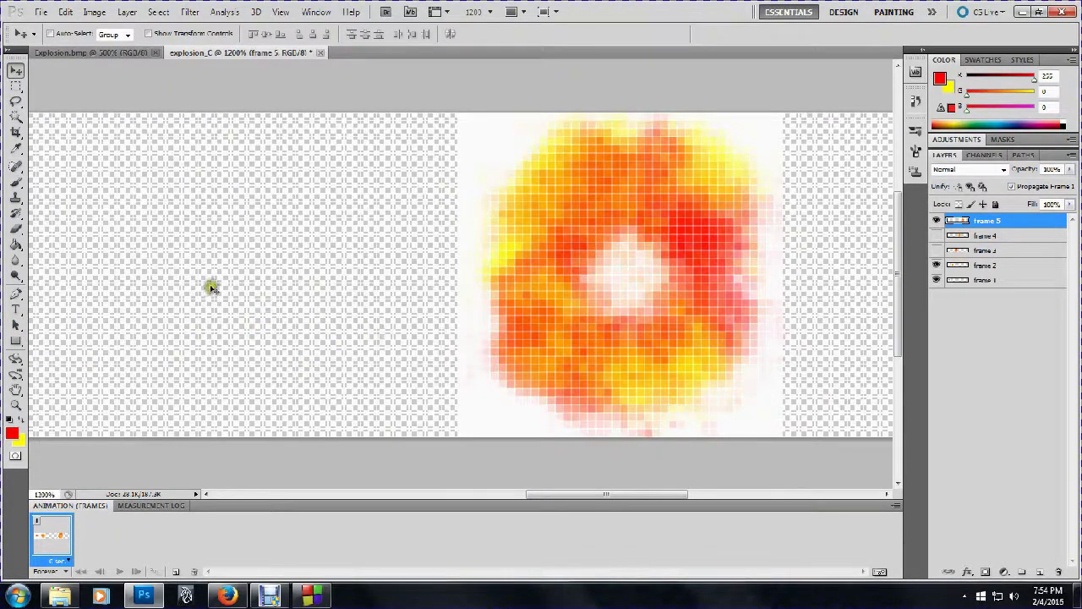
Reset colours and sweep white brush strokes across the copied explosion's centre
key(d)
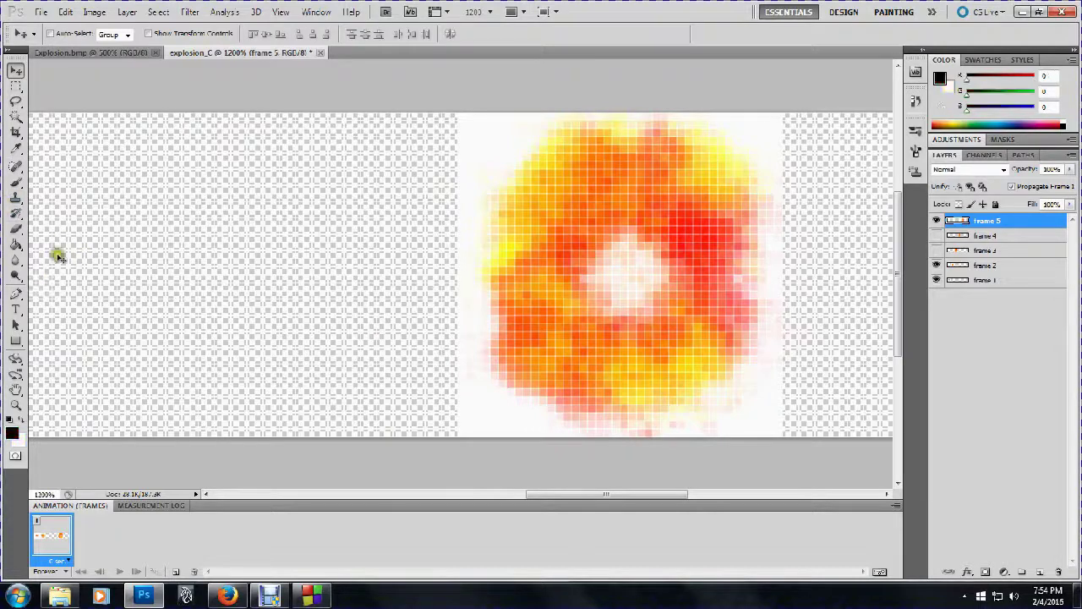
click(17, 416)
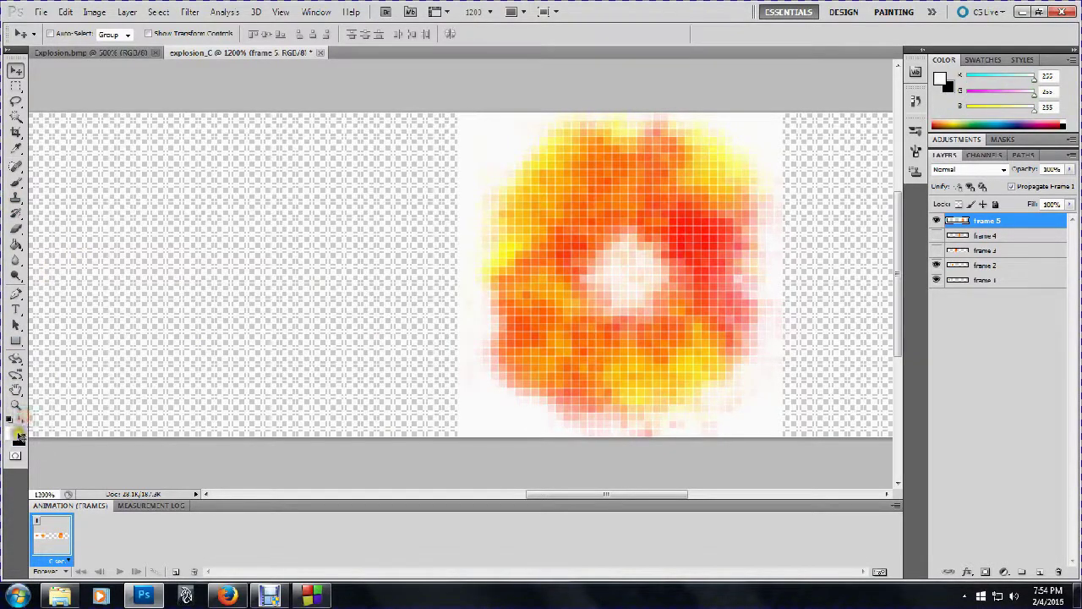
click(20, 182)
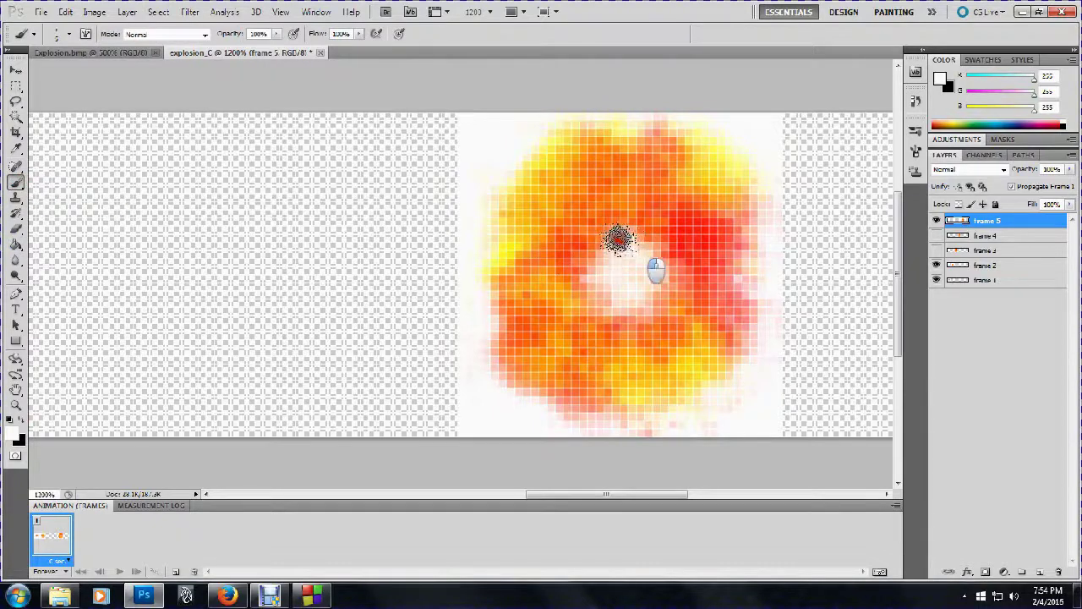
mouse_move(618, 239)
mouse_down()
mouse_move(593, 275)
mouse_move(618, 303)
mouse_move(598, 297)
mouse_move(586, 271)
mouse_move(594, 253)
mouse_move(601, 270)
mouse_move(626, 251)
mouse_move(645, 285)
mouse_move(641, 315)
mouse_move(637, 285)
mouse_move(624, 314)
mouse_move(645, 323)
mouse_move(668, 295)
mouse_move(624, 304)
mouse_up()
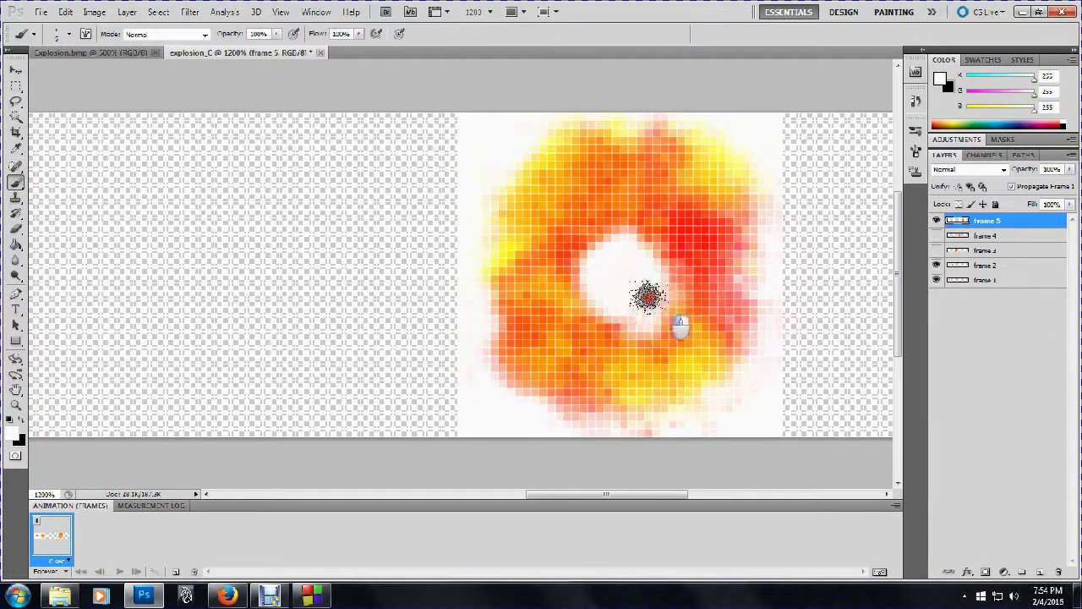
right_click(627, 310)
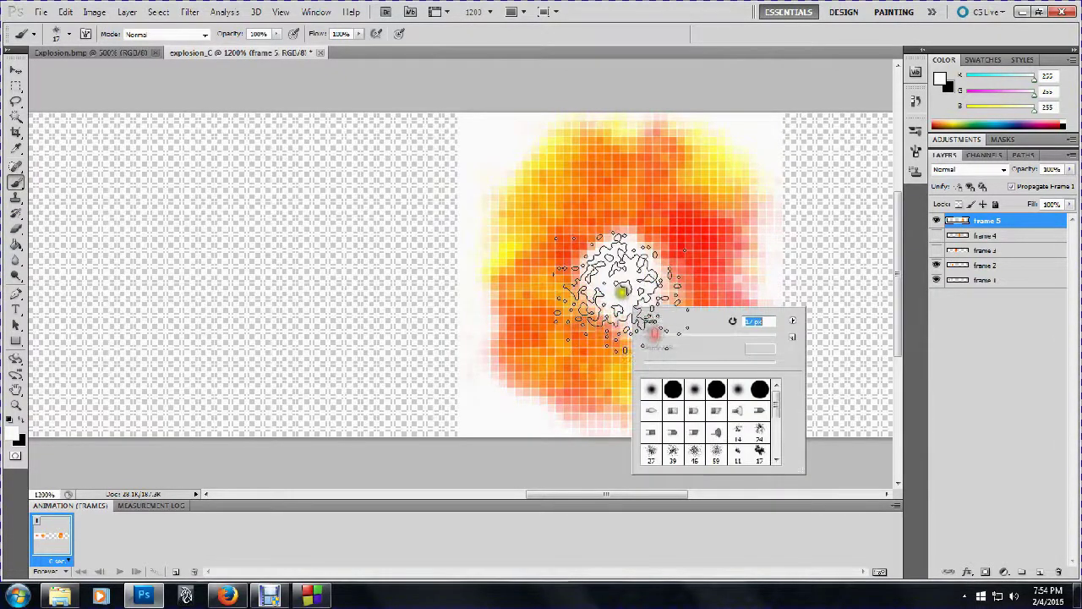
click(621, 292)
mouse_move(619, 304)
mouse_down()
mouse_move(618, 248)
mouse_move(662, 273)
mouse_move(644, 303)
mouse_move(644, 252)
mouse_move(614, 193)
mouse_move(644, 280)
mouse_move(634, 274)
mouse_move(665, 259)
mouse_move(513, 379)
mouse_move(623, 375)
mouse_move(656, 302)
mouse_move(647, 254)
mouse_move(622, 273)
mouse_move(641, 234)
mouse_move(587, 257)
mouse_move(582, 286)
mouse_move(609, 288)
mouse_move(630, 250)
mouse_move(538, 194)
mouse_move(735, 213)
mouse_move(678, 286)
mouse_move(585, 325)
mouse_move(679, 312)
mouse_move(561, 320)
mouse_move(600, 274)
mouse_move(573, 286)
mouse_move(596, 307)
mouse_move(623, 375)
mouse_move(664, 292)
mouse_move(658, 283)
mouse_move(579, 374)
mouse_move(582, 301)
mouse_move(356, 244)
mouse_up()
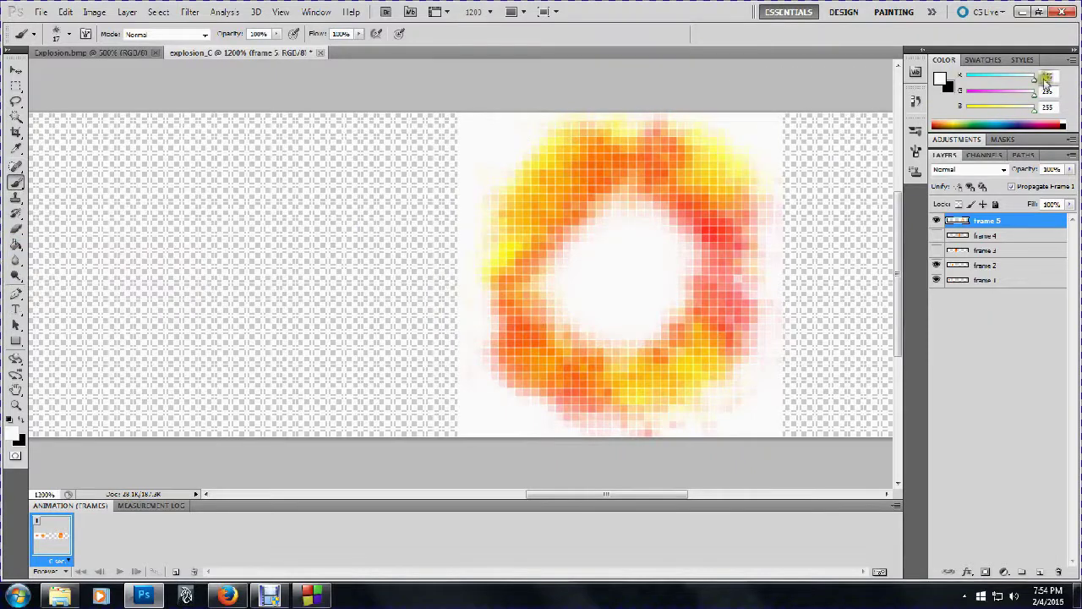
Set light yellow and red as the two paint colours and pick a scatter brush
drag(1033, 106, 929, 106)
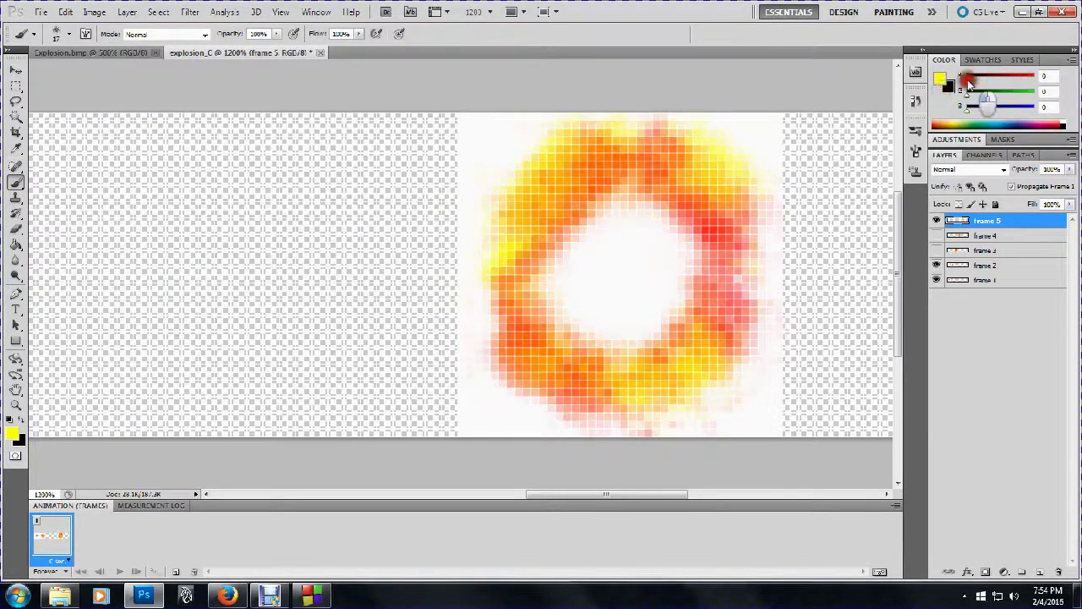
drag(970, 84, 1045, 79)
right_click(522, 179)
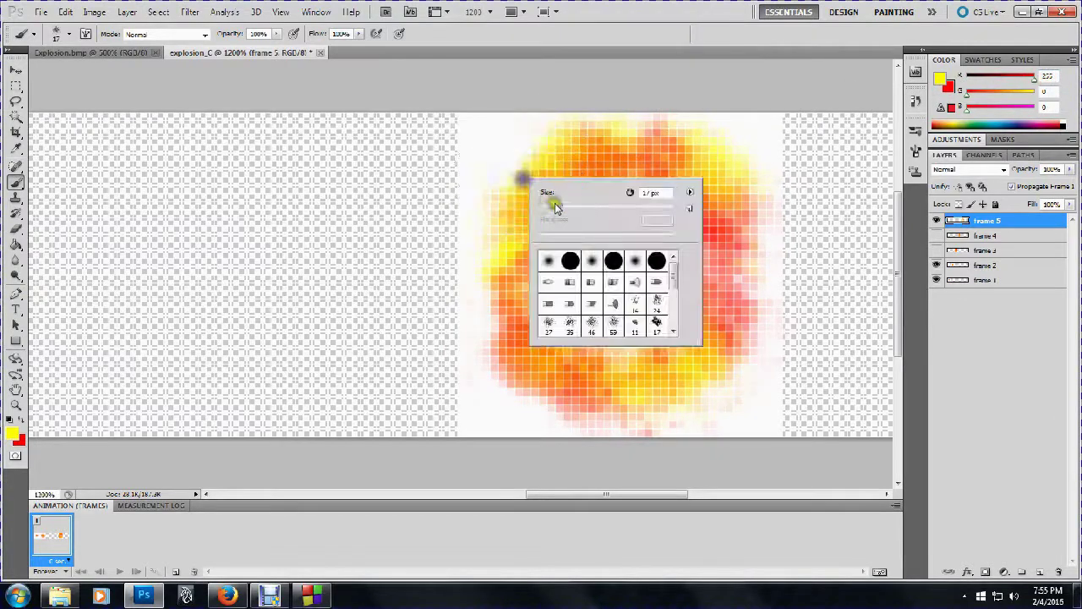
click(503, 181)
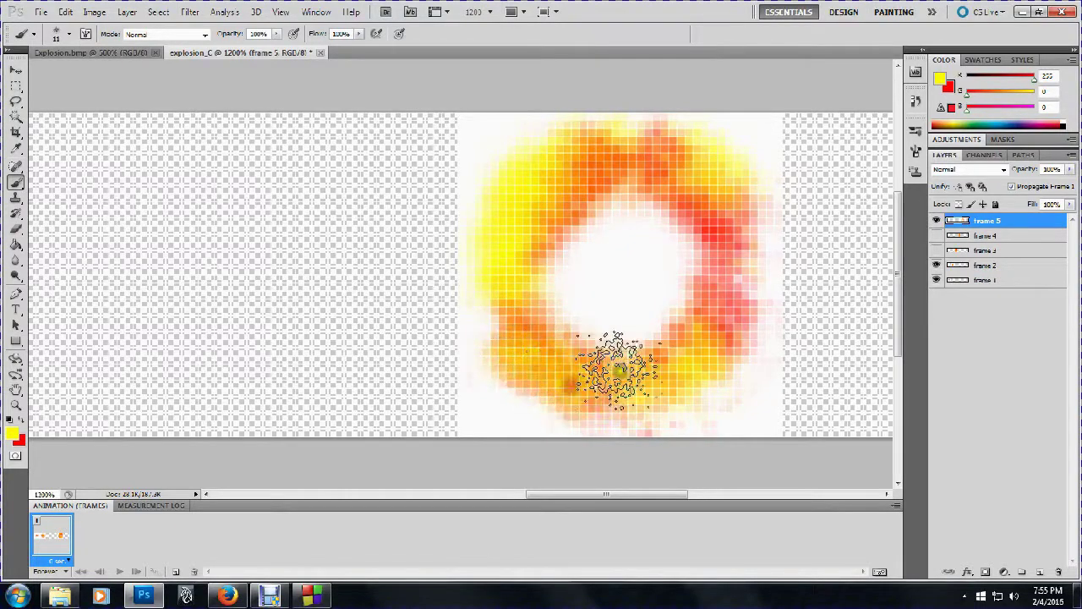
Dab yellow on the ring's upper right, red-orange on its upper left, then yellow along the top
mouse_move(729, 218)
mouse_down()
mouse_move(682, 164)
mouse_move(655, 156)
mouse_up()
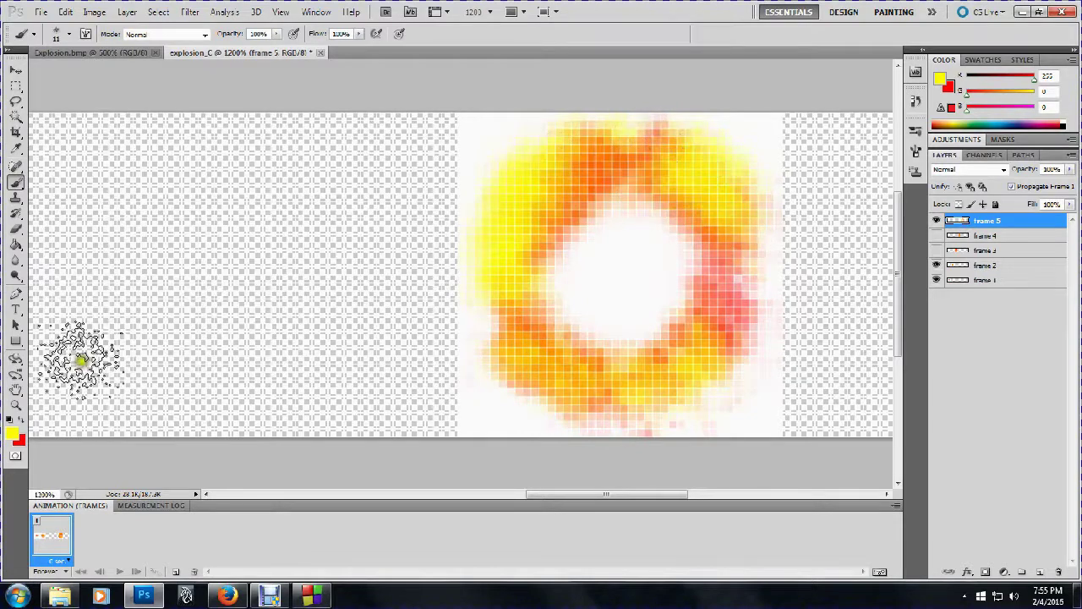
click(20, 422)
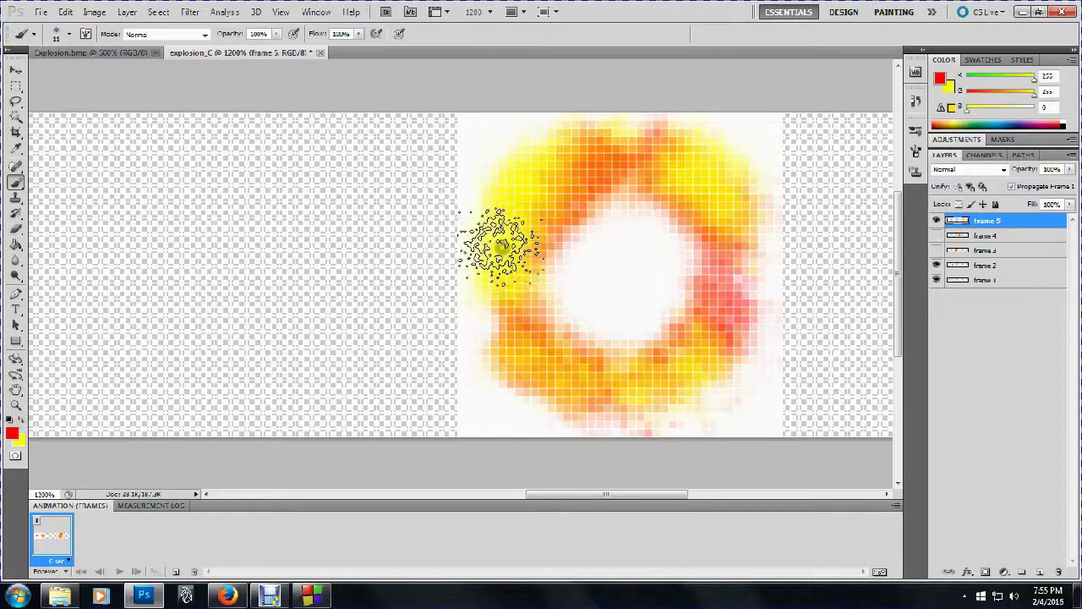
mouse_move(516, 254)
mouse_down()
mouse_move(525, 182)
mouse_move(550, 182)
mouse_move(537, 169)
mouse_move(518, 190)
mouse_move(572, 161)
mouse_move(659, 156)
mouse_move(620, 156)
mouse_move(658, 144)
mouse_move(728, 216)
mouse_move(713, 245)
mouse_move(724, 221)
mouse_move(738, 294)
mouse_move(732, 267)
mouse_move(707, 339)
mouse_move(717, 364)
mouse_move(554, 376)
mouse_move(533, 355)
mouse_move(534, 325)
mouse_move(664, 385)
mouse_move(594, 215)
mouse_move(526, 262)
mouse_move(519, 291)
mouse_move(584, 334)
mouse_move(554, 262)
mouse_up()
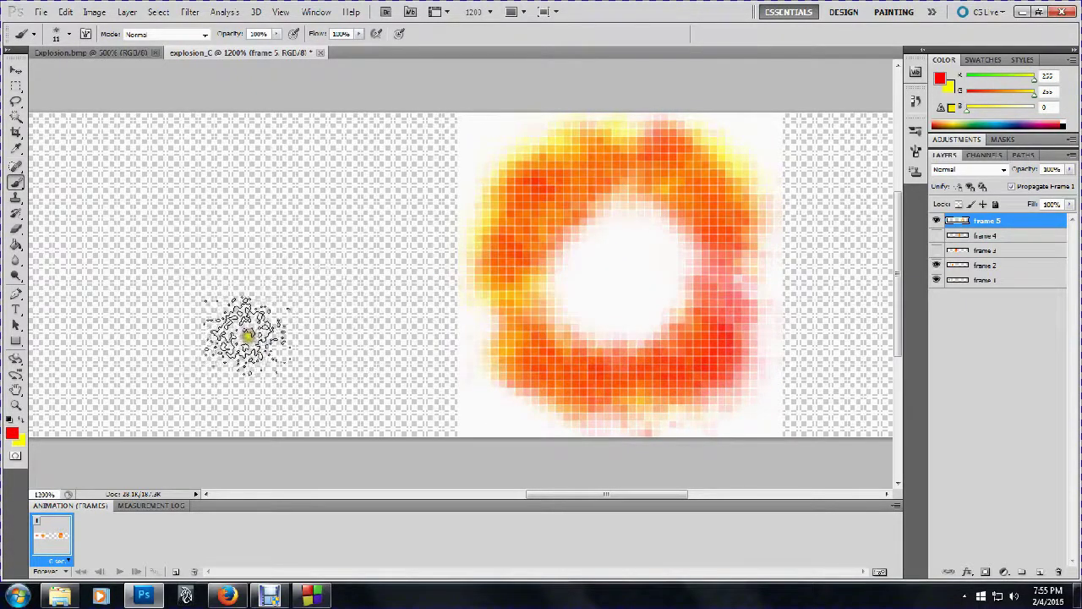
click(24, 422)
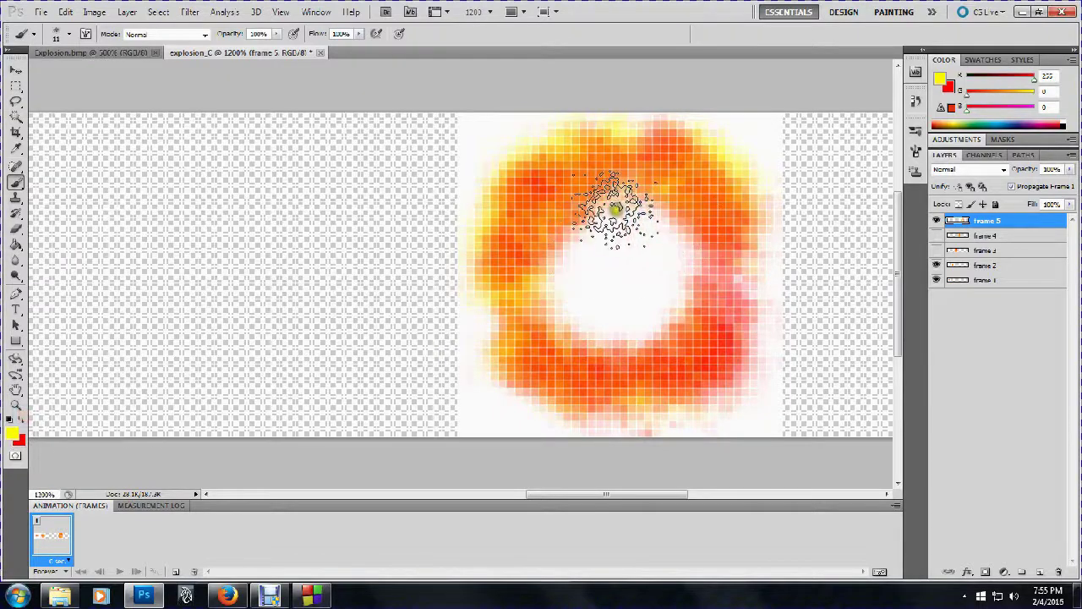
mouse_move(548, 194)
mouse_down()
mouse_move(652, 175)
mouse_move(619, 163)
mouse_move(550, 175)
mouse_move(757, 199)
mouse_move(745, 176)
mouse_move(681, 158)
mouse_move(588, 165)
mouse_move(624, 155)
mouse_move(690, 185)
mouse_move(696, 226)
mouse_move(672, 201)
mouse_move(713, 264)
mouse_move(724, 311)
mouse_move(711, 323)
mouse_move(736, 287)
mouse_move(720, 325)
mouse_move(725, 372)
mouse_move(707, 378)
mouse_move(692, 359)
mouse_move(612, 406)
mouse_move(596, 394)
mouse_move(623, 367)
mouse_up()
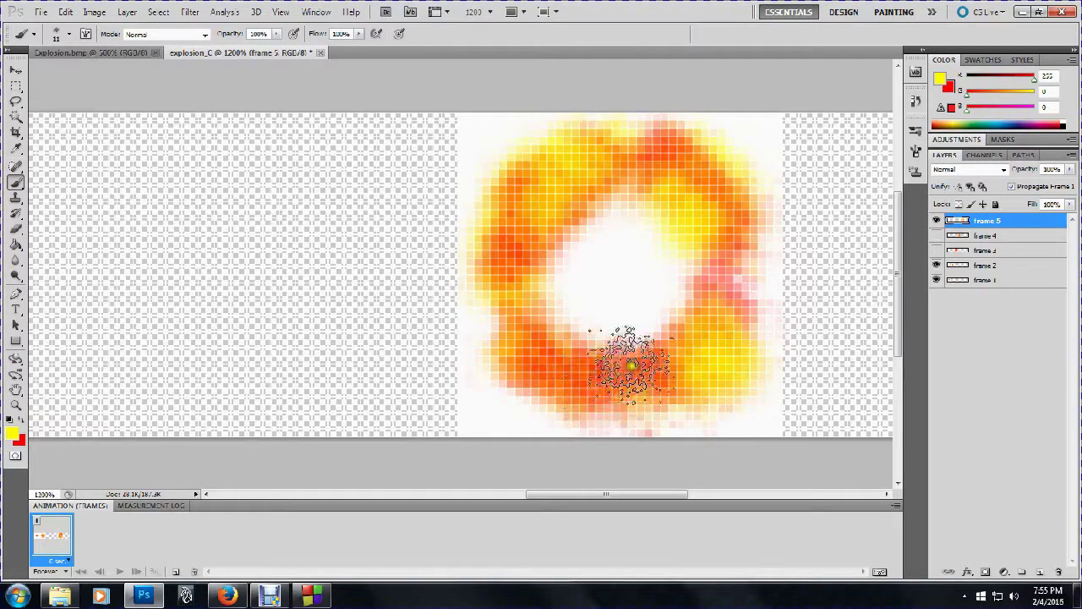
Add dark red dabs to the ring's lower right and upper right
click(23, 418)
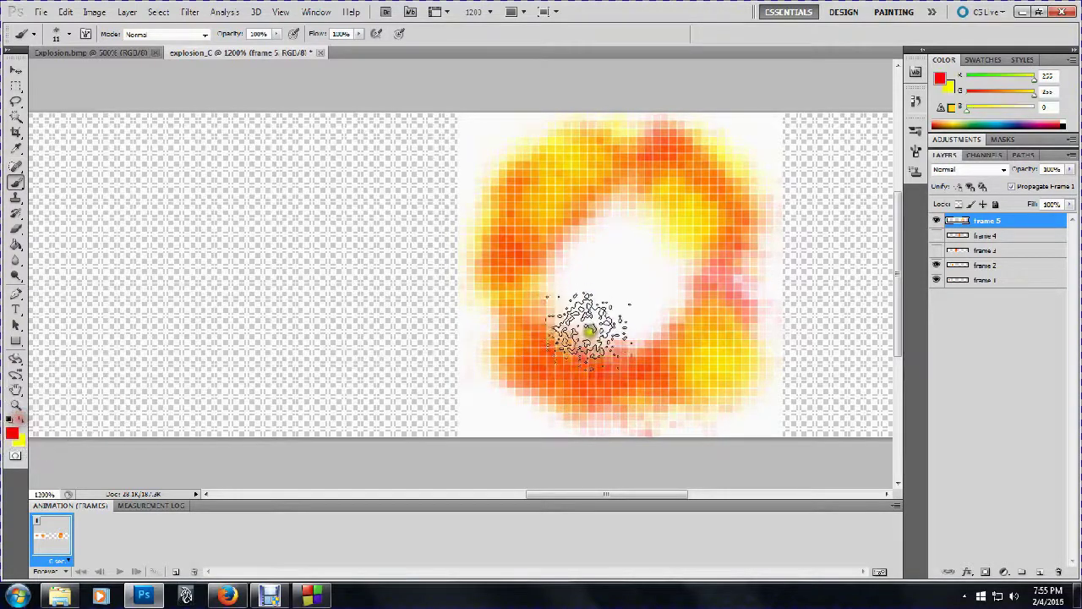
drag(683, 367, 695, 342)
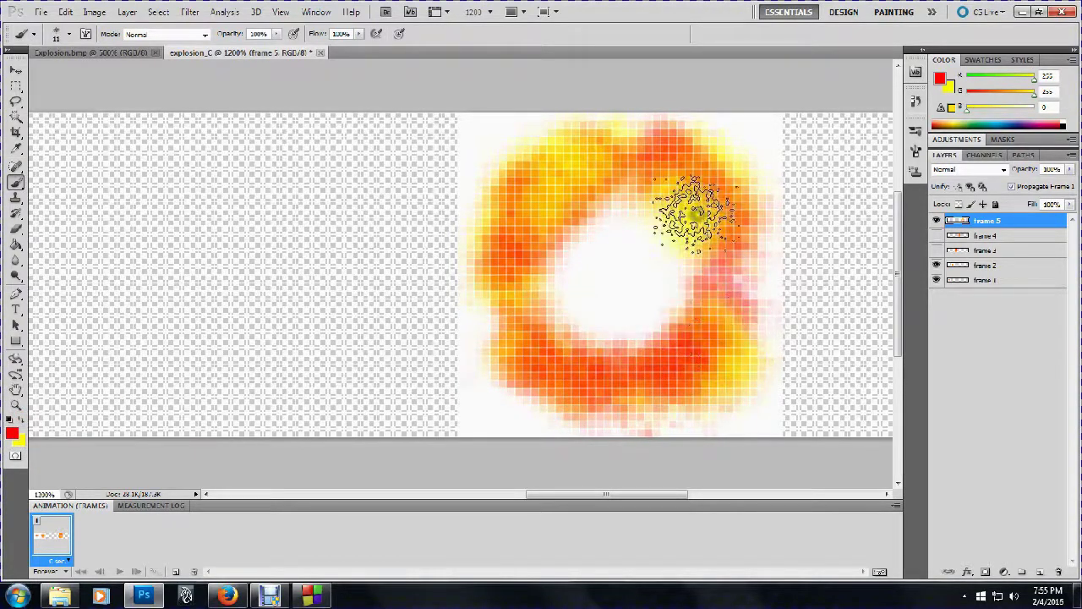
mouse_move(698, 213)
mouse_down()
mouse_move(686, 203)
mouse_move(695, 216)
mouse_up()
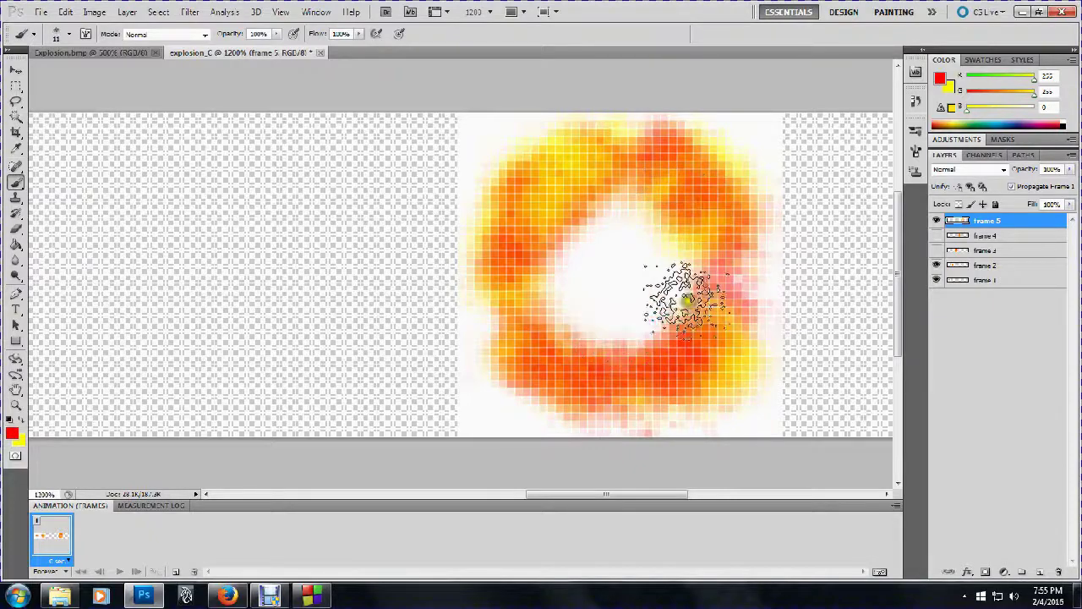
drag(623, 496, 691, 493)
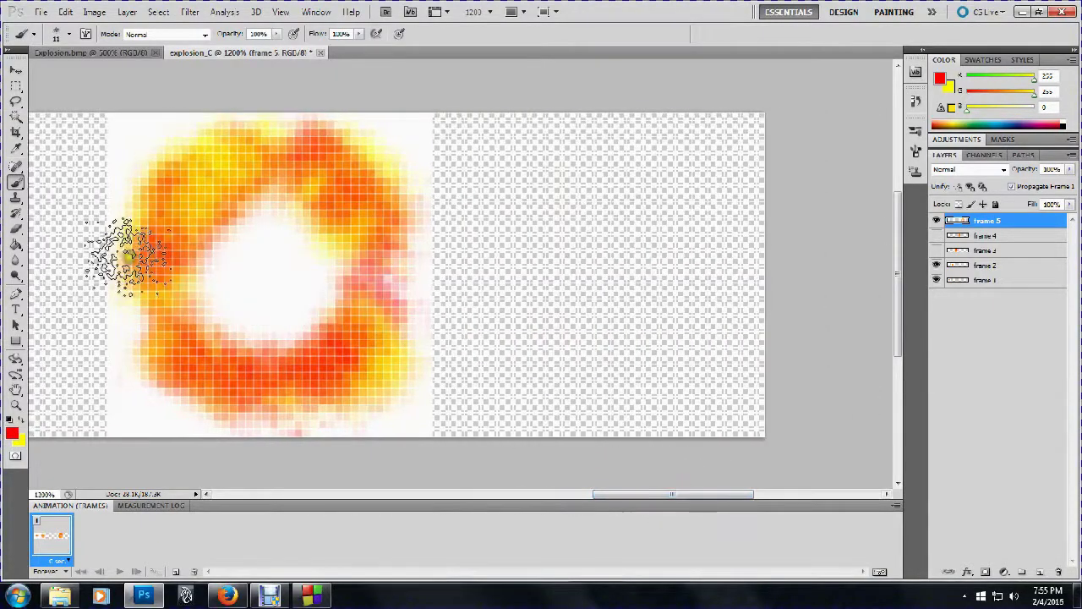
click(15, 66)
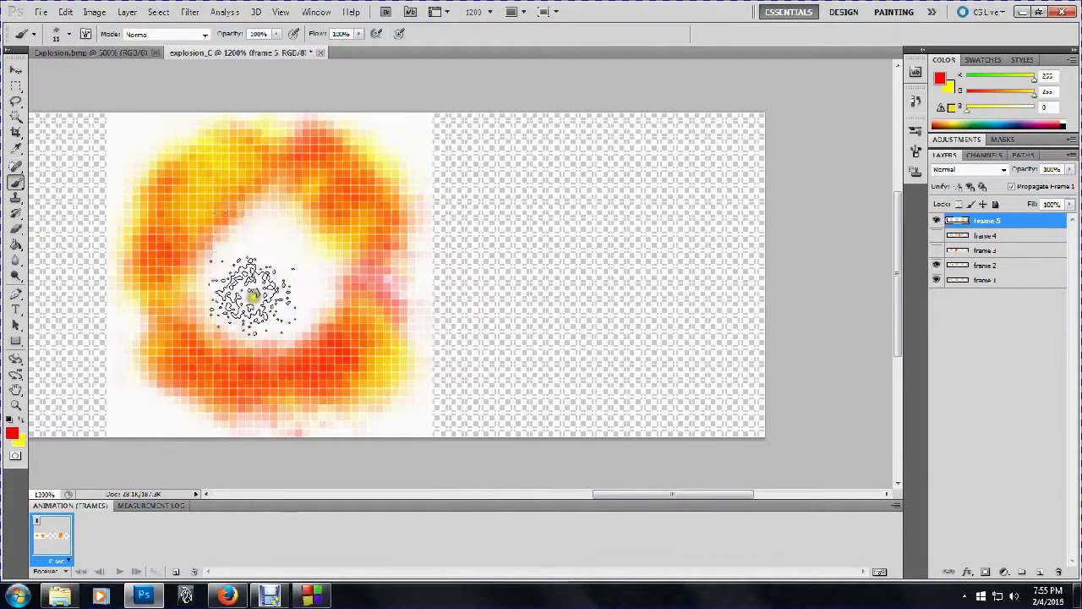
click(15, 71)
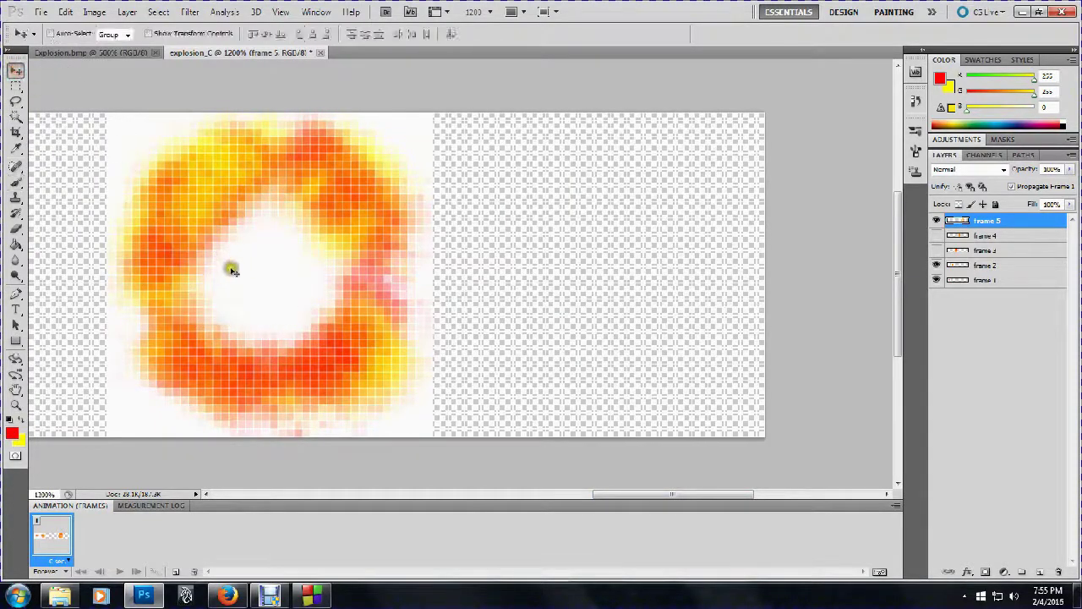
Duplicate the frame 5 ring as 'frame 5 copy' in the next slot right, then zoom out to 500%
drag(215, 240, 543, 246)
key(ctrl+j)
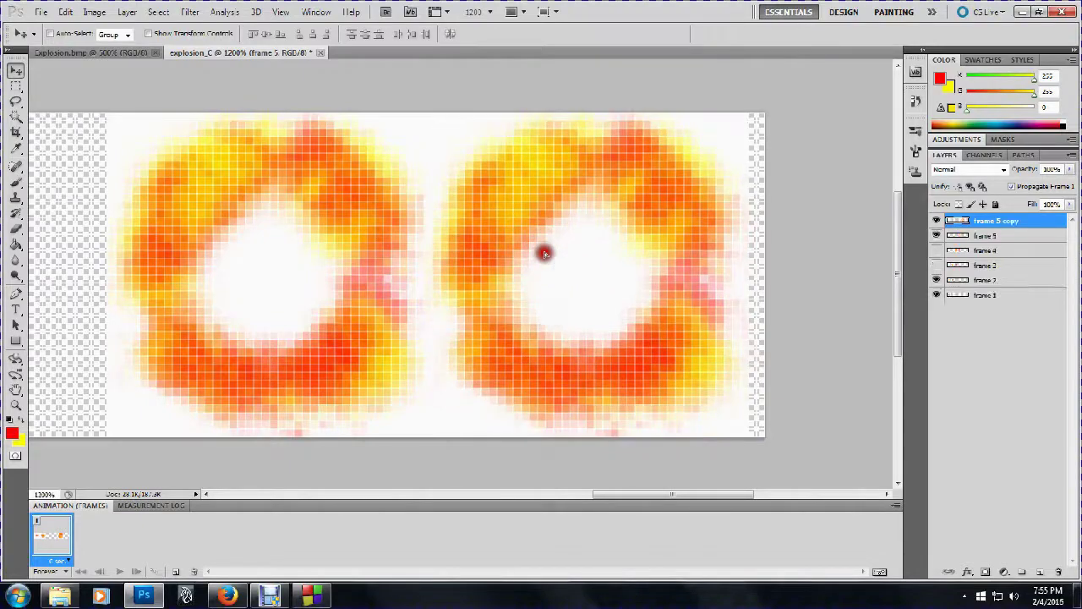
drag(743, 493, 546, 473)
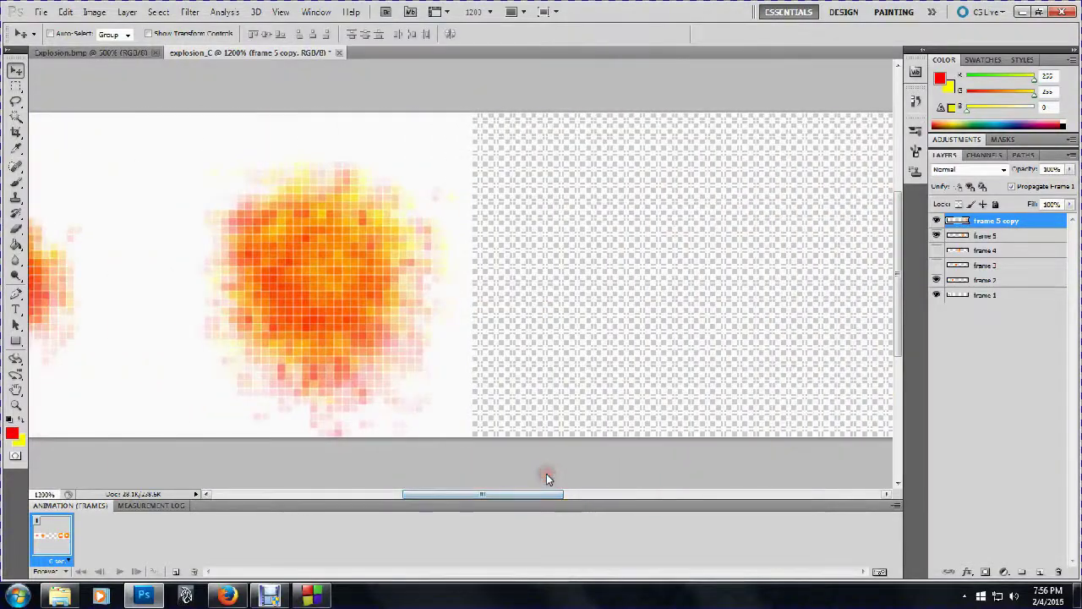
key(ctrl+minus)
key(ctrl+minus)
key(ctrl+minus)
key(ctrl+minus)
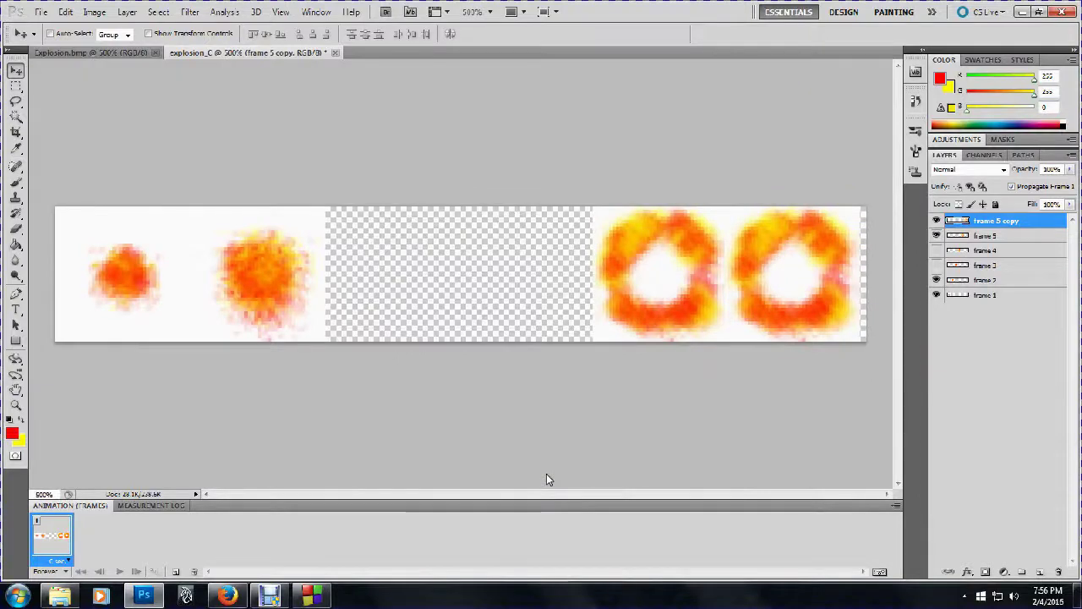
Check the canvas size in Image > Canvas Size, switching units to percent and back to pixels, then cancel
click(95, 11)
click(131, 128)
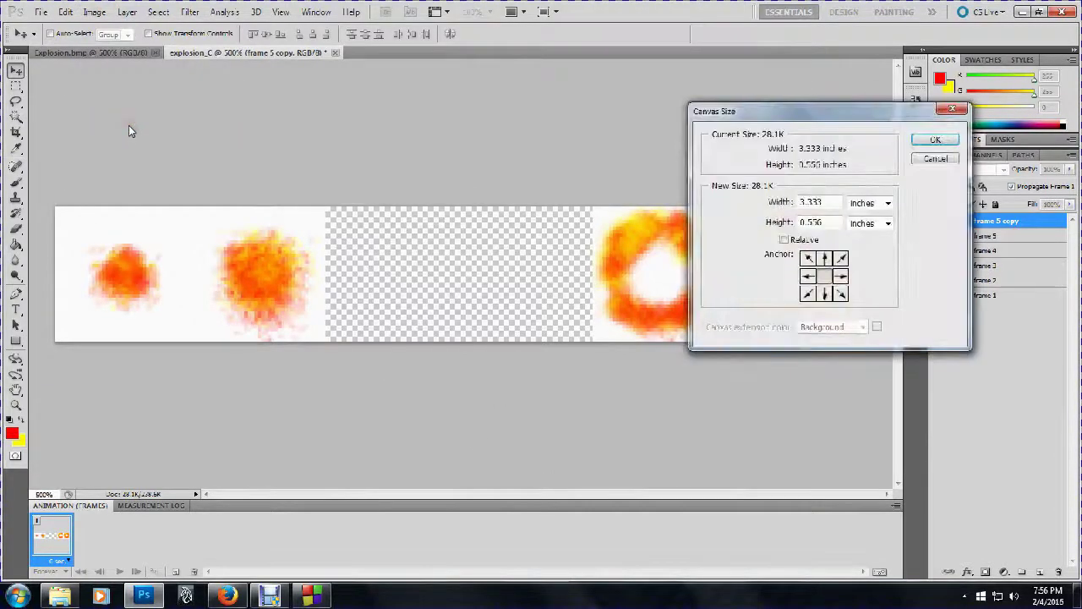
click(895, 199)
click(877, 215)
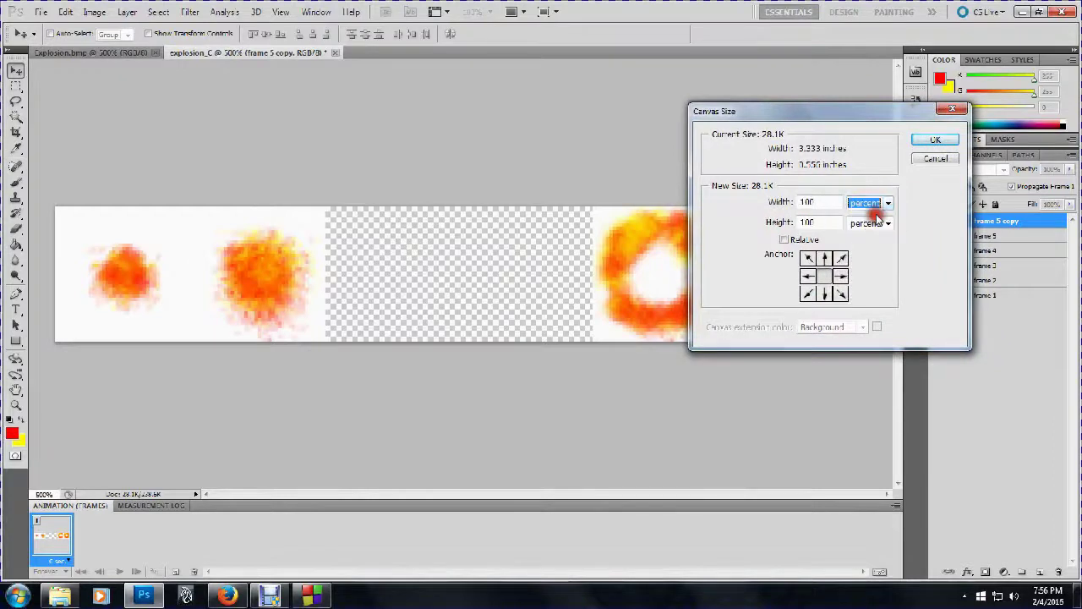
click(888, 204)
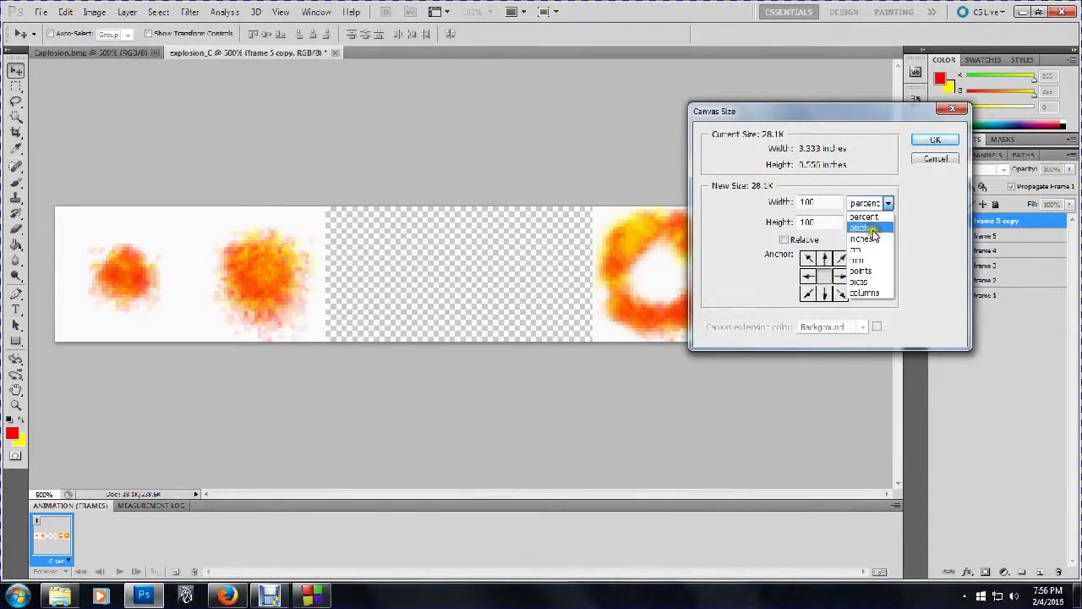
click(872, 230)
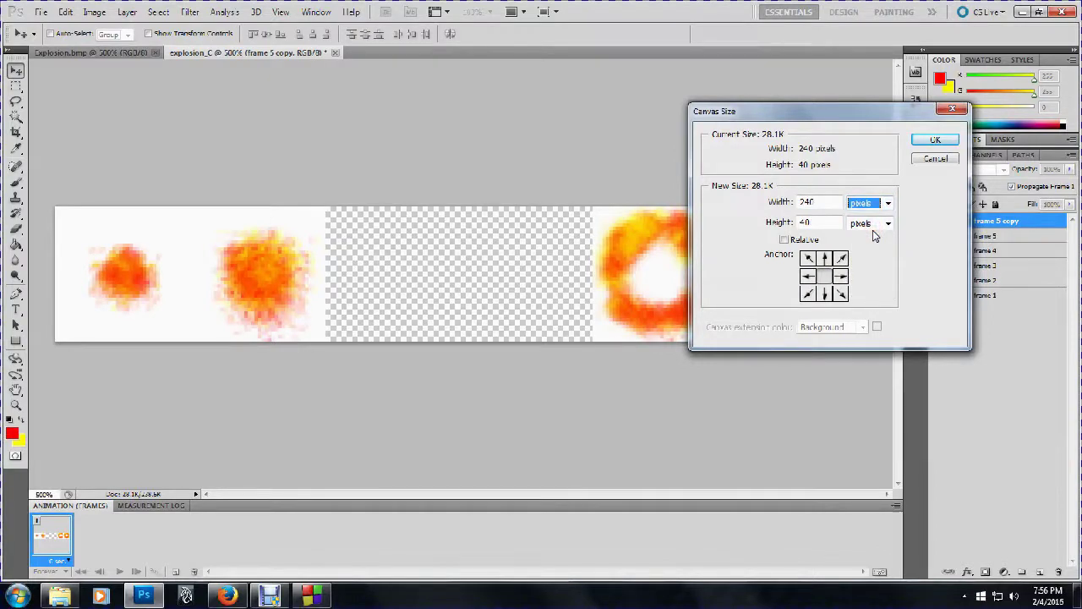
click(935, 141)
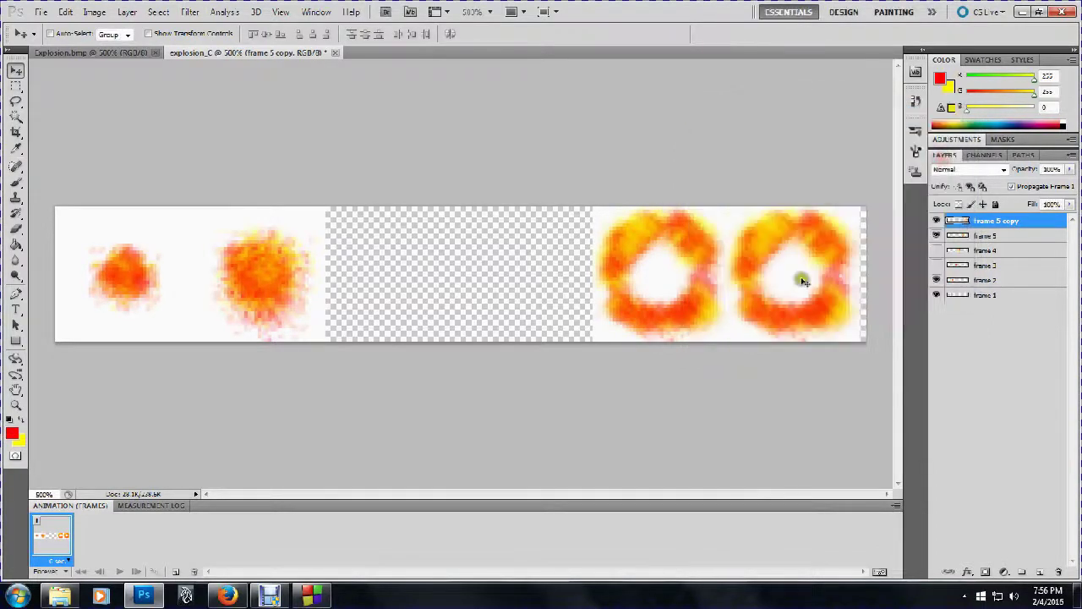
Make frames 3 and 4 visible and nudge the sixth frame into its slot
click(936, 265)
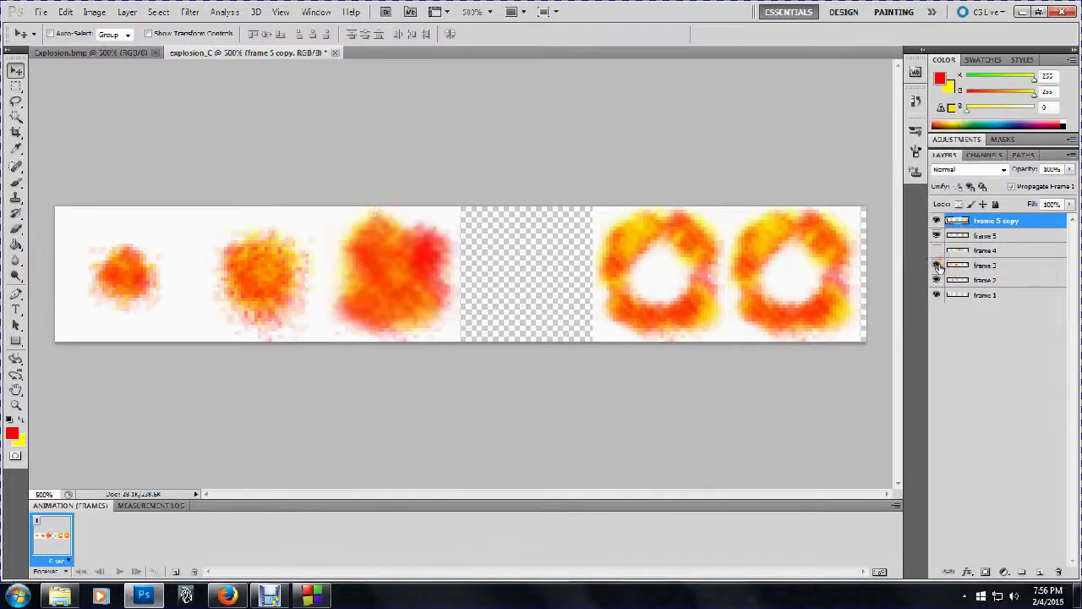
click(936, 250)
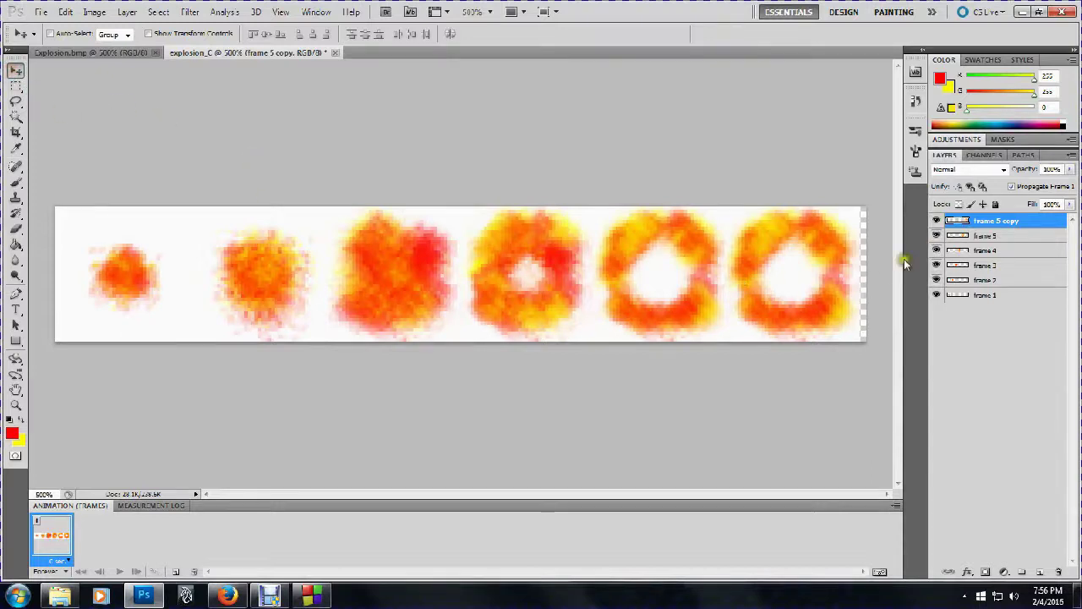
mouse_move(787, 264)
mouse_down()
mouse_move(780, 292)
mouse_move(795, 267)
mouse_up()
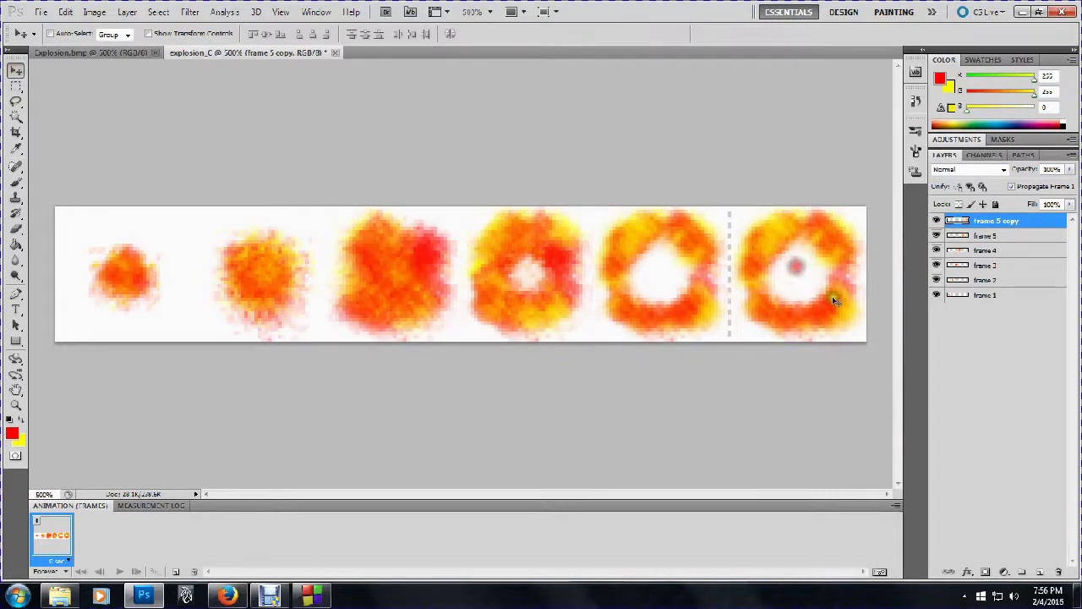
Shift the frame 5 explosion to close the gap, nudge frame 4 slightly right, then zoom in to 1200%
click(961, 236)
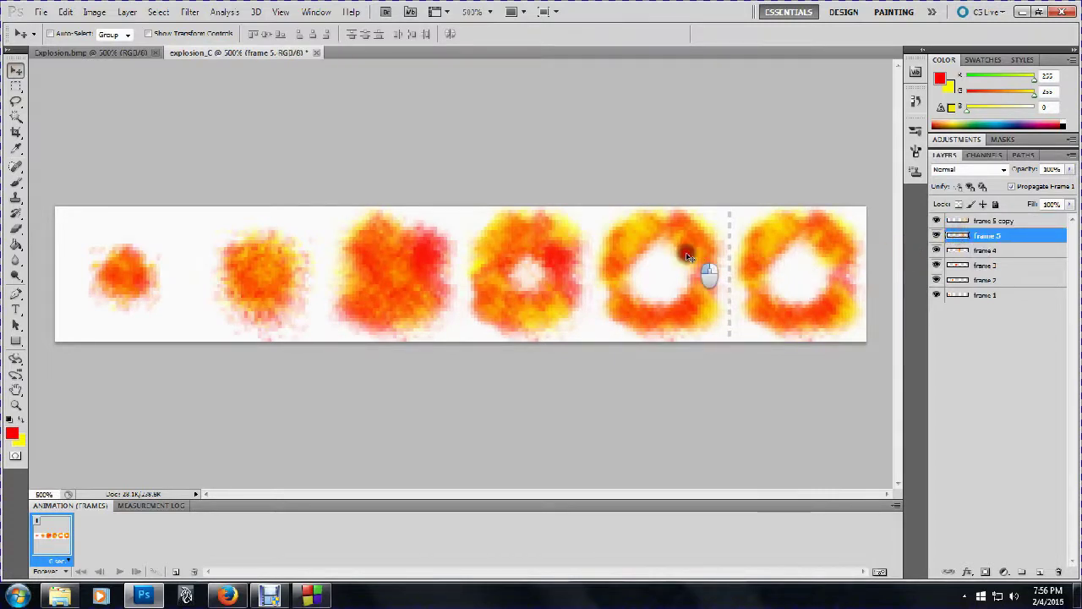
drag(686, 256, 687, 289)
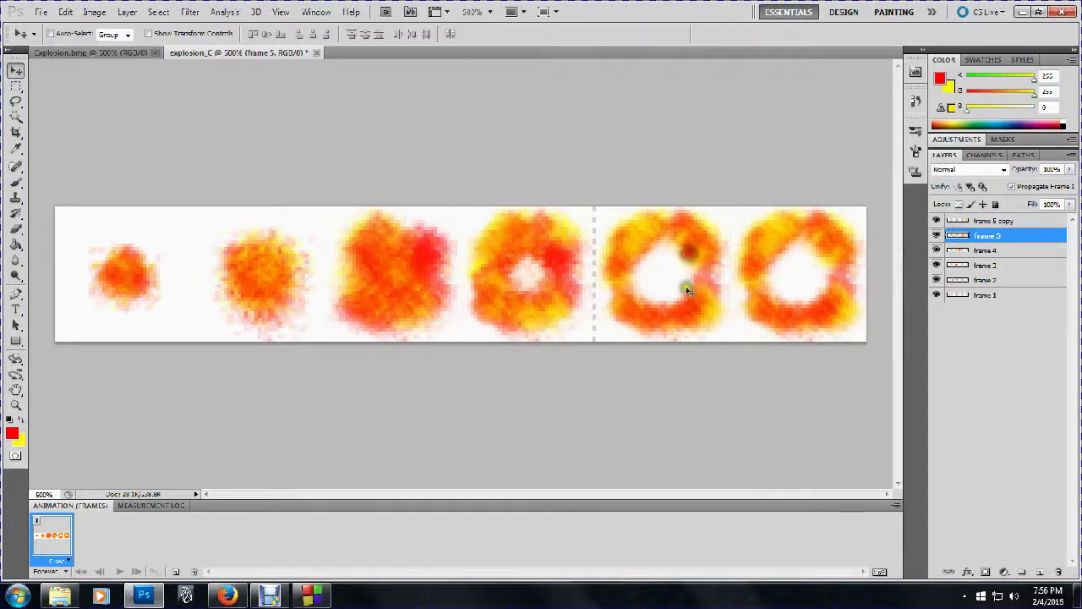
click(958, 252)
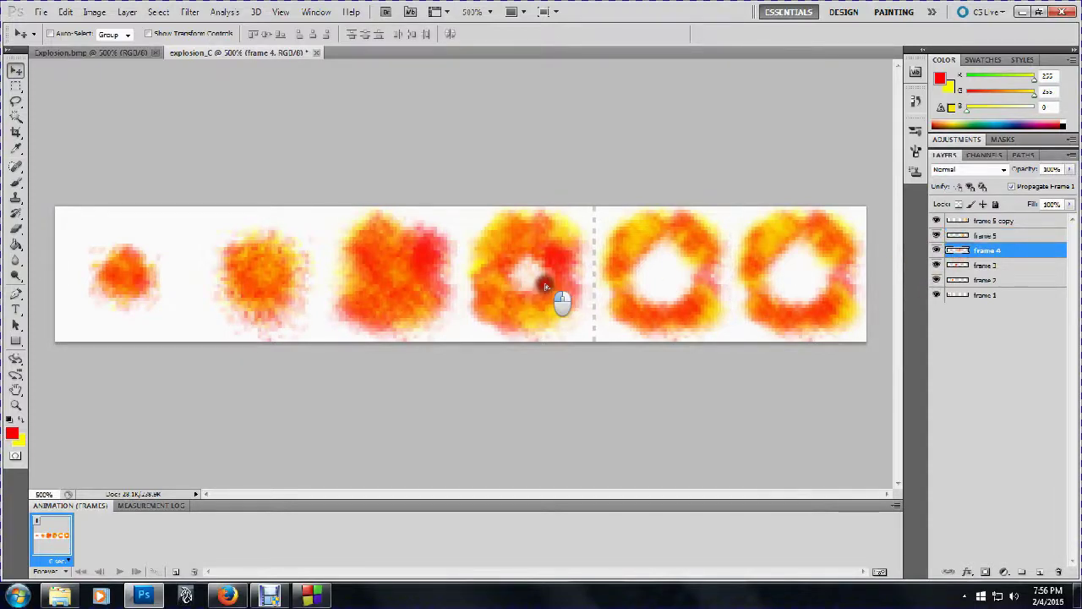
drag(545, 286, 548, 286)
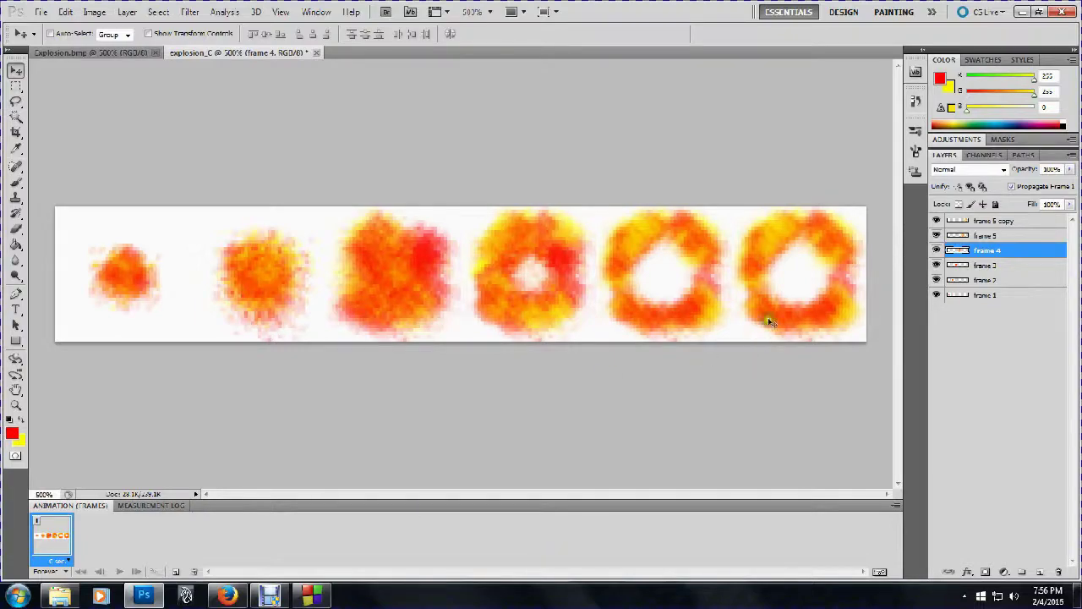
key(ctrl+plus)
key(ctrl+plus)
key(ctrl+plus)
key(ctrl+plus)
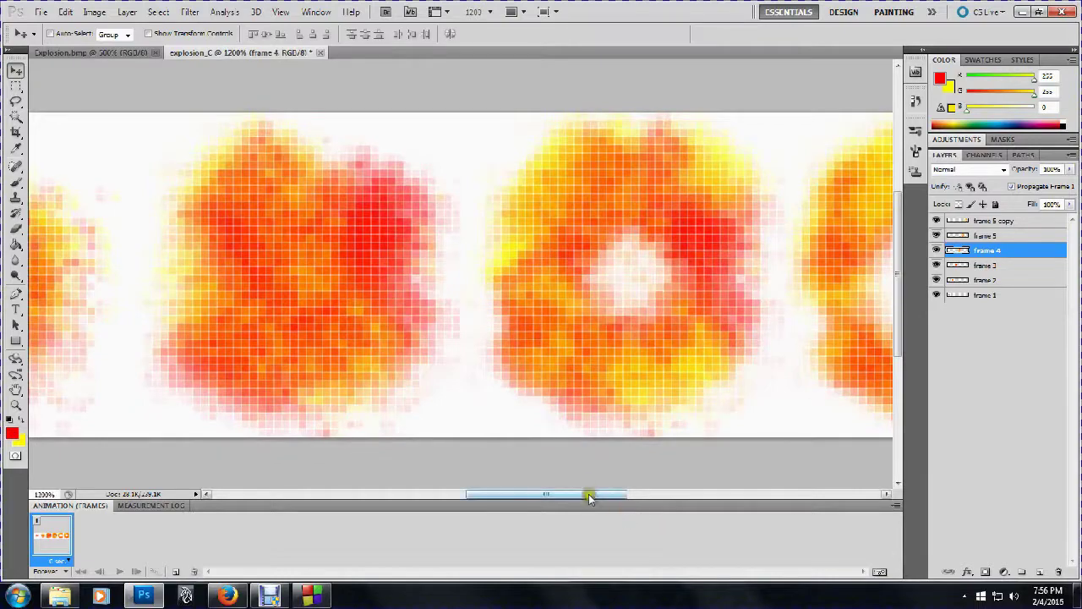
Make white the Brush tool's paint colour and target the frame 5 copy layer
drag(589, 499, 714, 494)
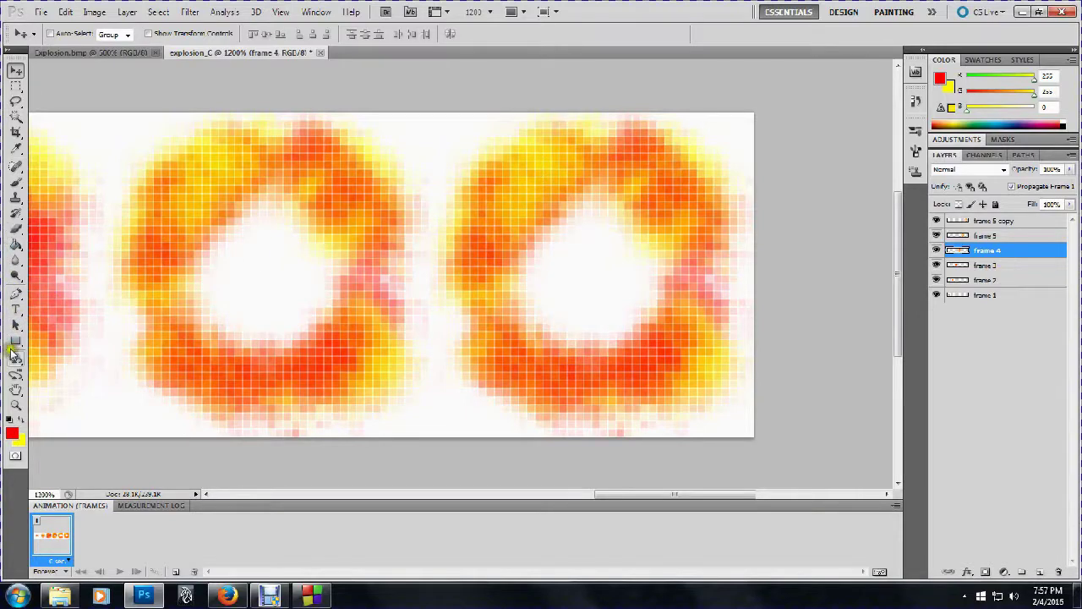
click(17, 186)
key(d)
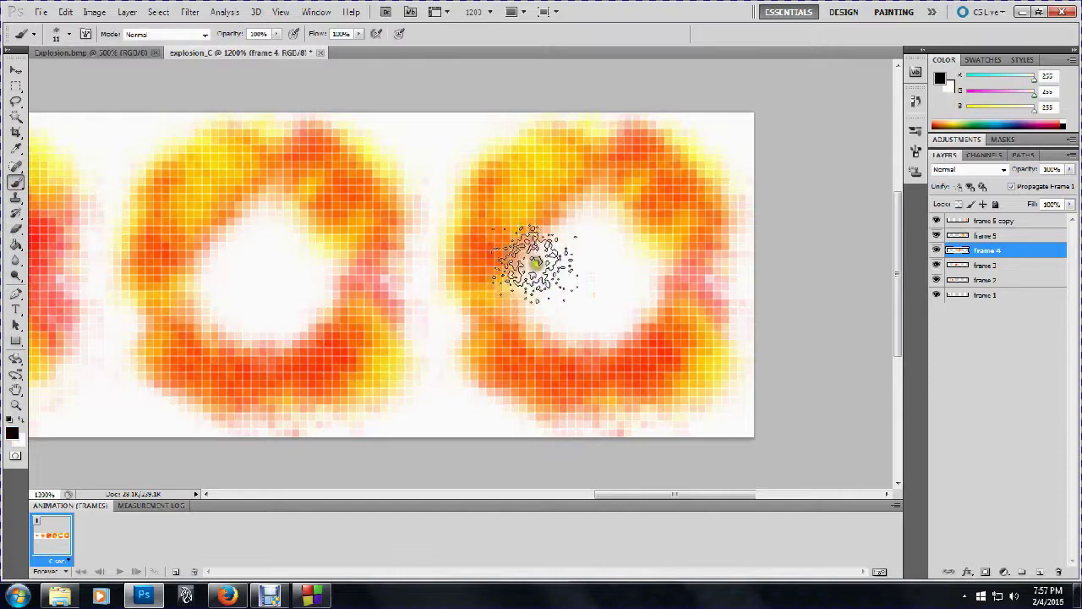
click(18, 420)
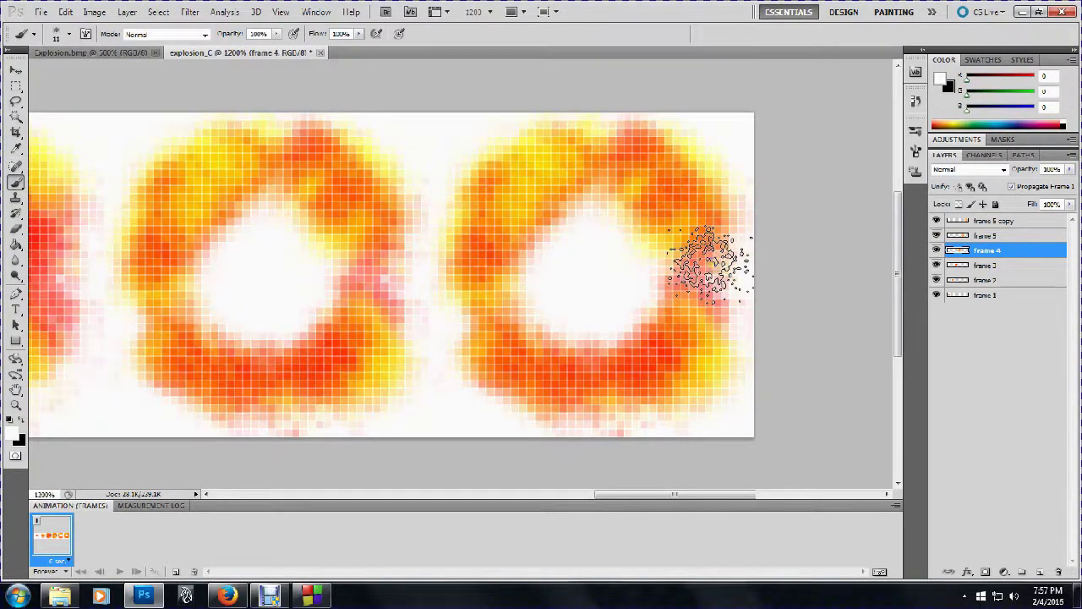
click(1015, 219)
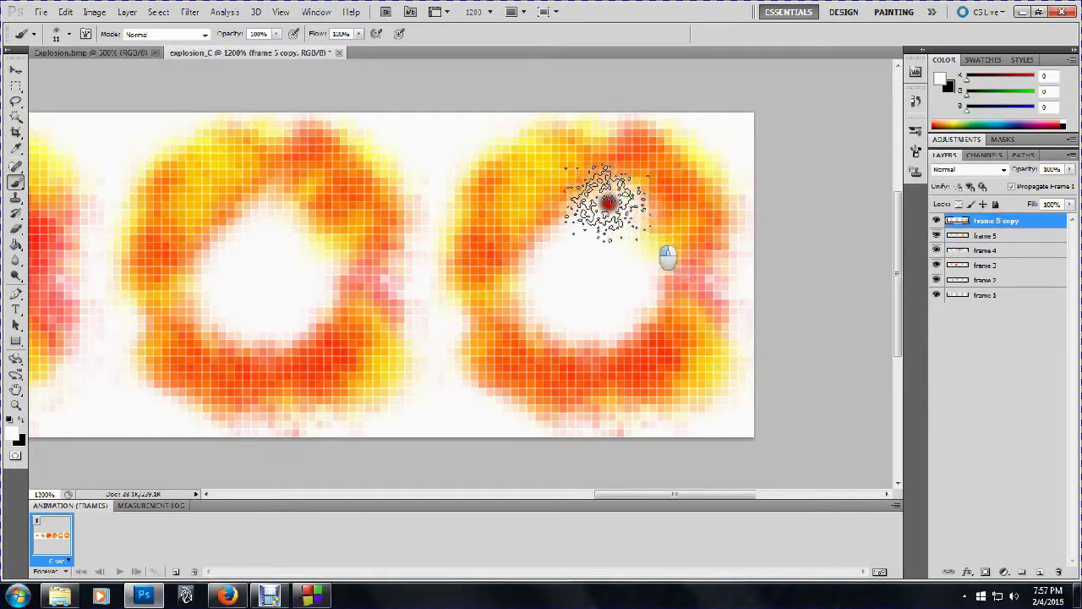
Paint white over the sixth ring's upper right inner edge and top edge, then hide frame 5
mouse_move(617, 190)
mouse_down()
mouse_move(580, 202)
mouse_move(569, 178)
mouse_move(550, 205)
mouse_move(573, 201)
mouse_move(553, 206)
mouse_move(572, 228)
mouse_move(580, 276)
mouse_move(549, 300)
mouse_move(520, 280)
mouse_move(501, 289)
mouse_move(511, 273)
mouse_move(497, 261)
mouse_move(500, 277)
mouse_move(535, 300)
mouse_move(534, 355)
mouse_move(600, 332)
mouse_move(672, 357)
mouse_move(675, 329)
mouse_move(636, 309)
mouse_move(640, 256)
mouse_move(664, 266)
mouse_move(672, 241)
mouse_move(637, 262)
mouse_move(637, 210)
mouse_up()
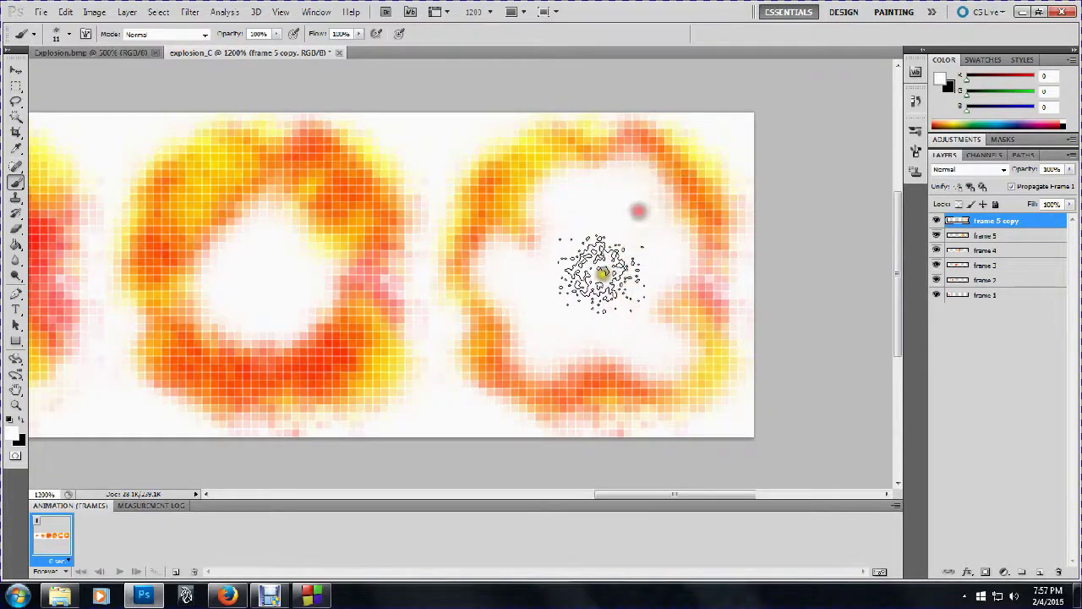
right_click(609, 248)
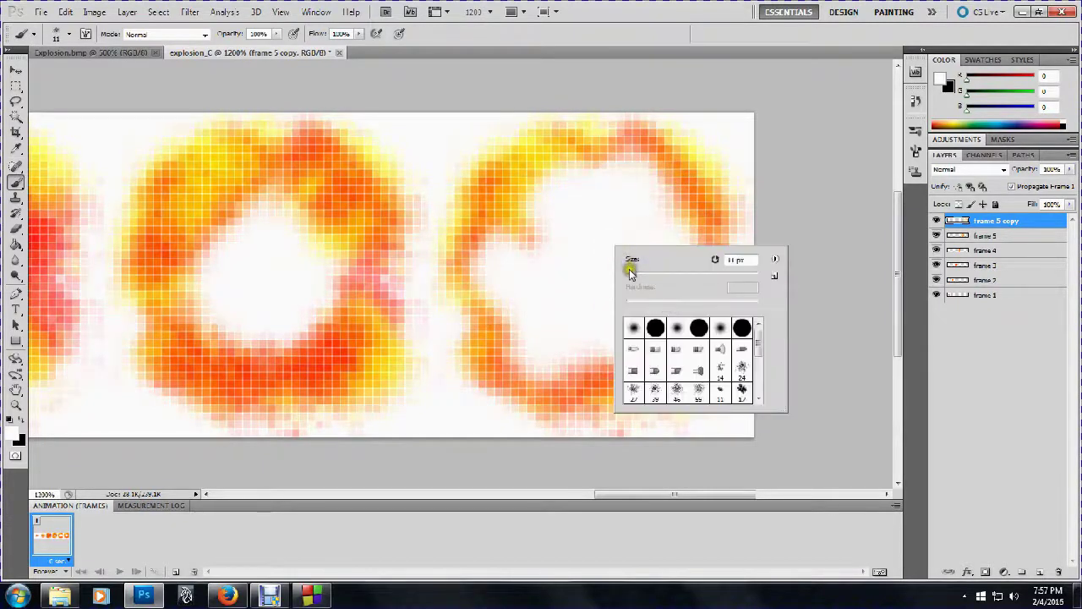
click(508, 137)
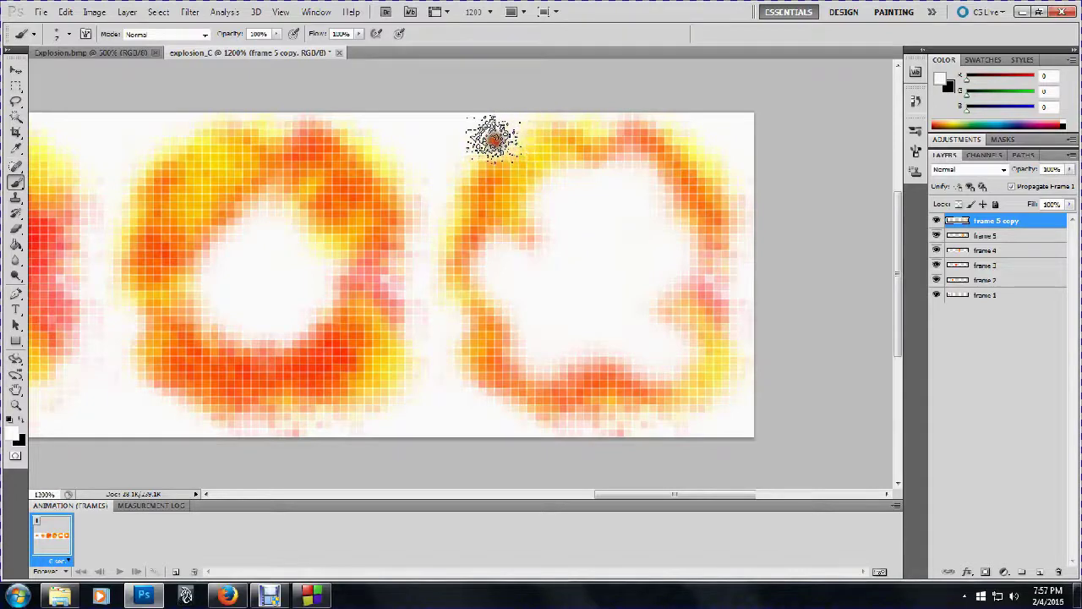
drag(491, 140, 583, 190)
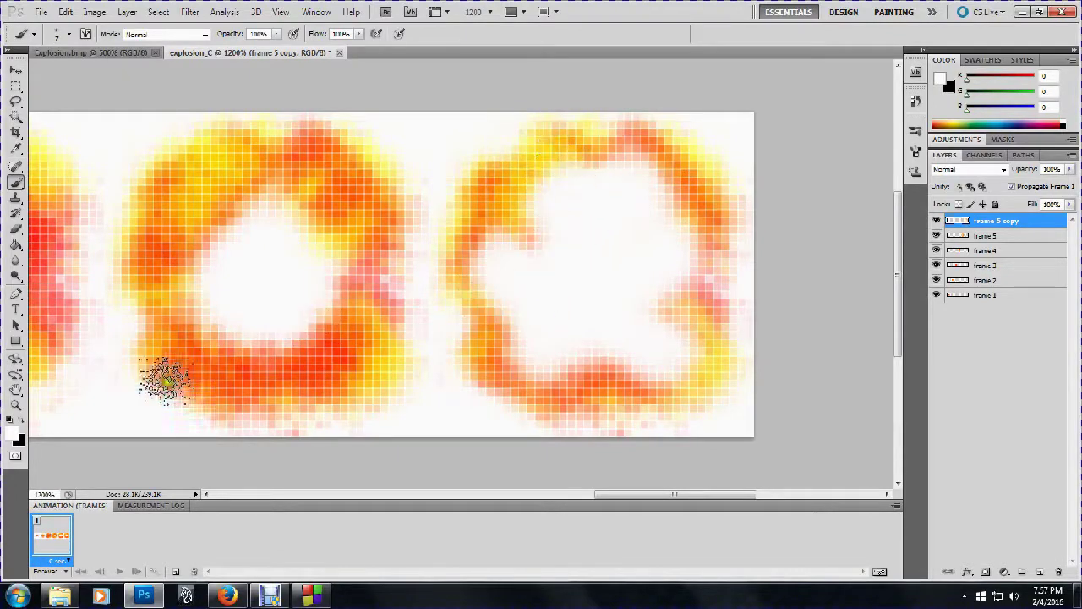
click(935, 240)
Paint yellow over the sixth ring's lower left and upper left, and orange-red down its lower left edge
click(936, 240)
click(936, 240)
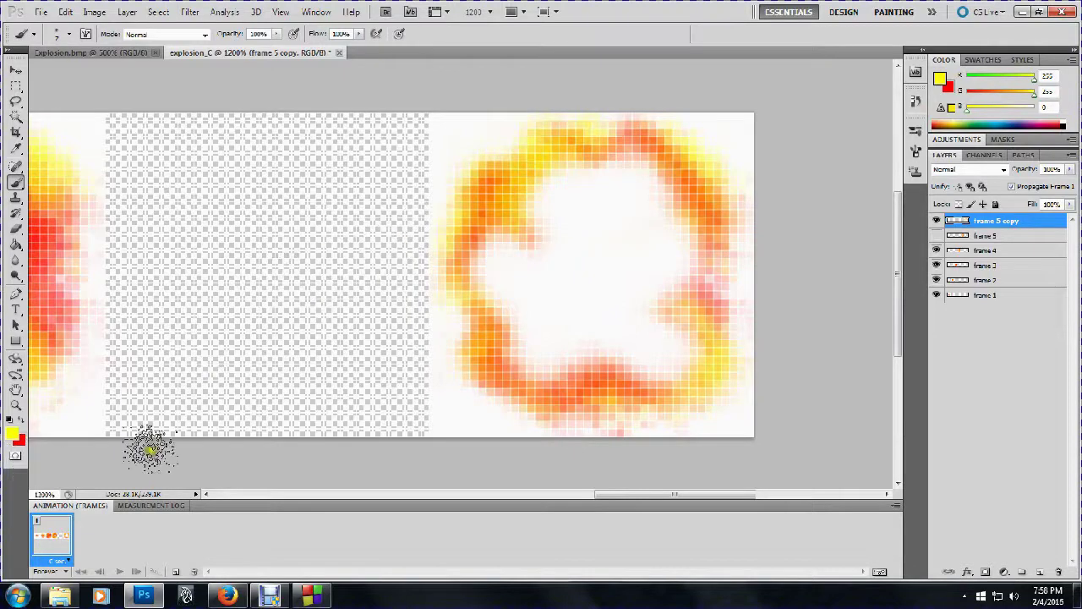
mouse_move(478, 329)
mouse_down()
mouse_move(476, 362)
mouse_move(507, 387)
mouse_up()
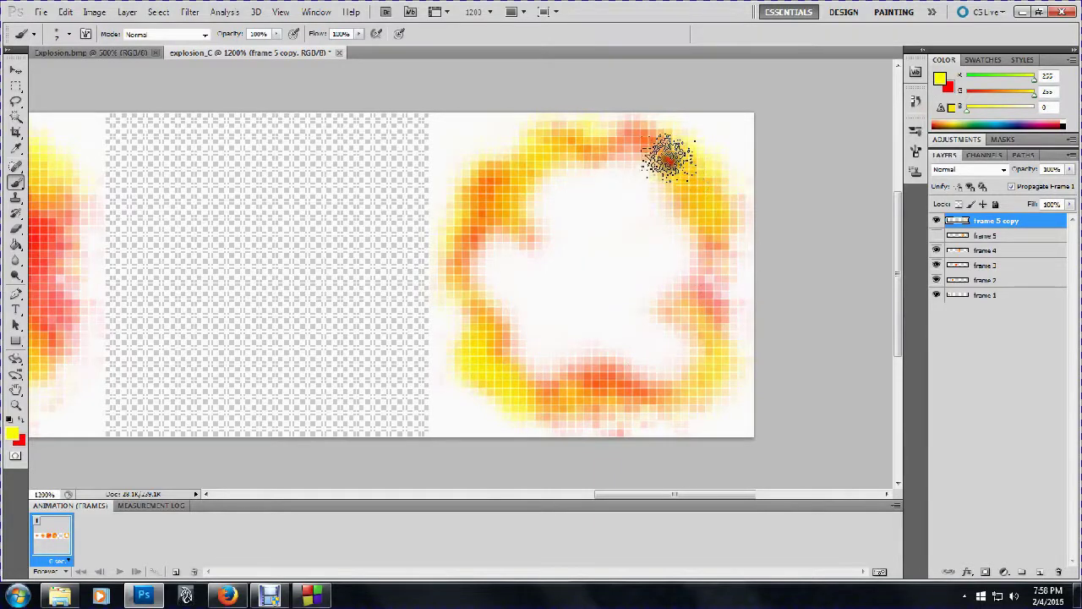
mouse_move(690, 154)
mouse_down()
mouse_move(707, 138)
mouse_move(729, 181)
mouse_move(696, 150)
mouse_move(609, 148)
mouse_up()
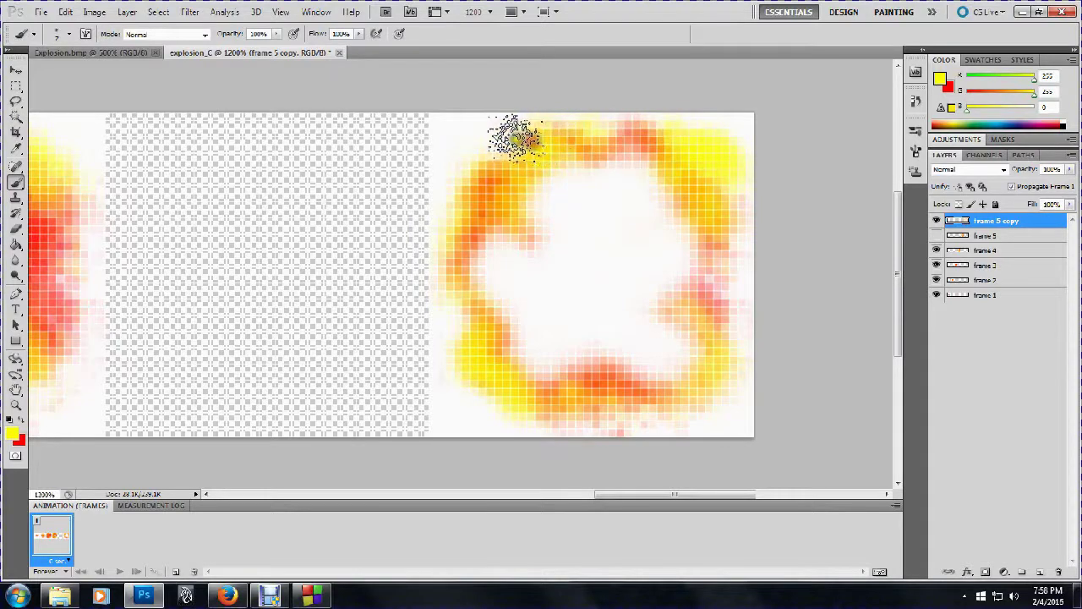
mouse_move(499, 145)
mouse_down()
mouse_move(469, 199)
mouse_move(461, 173)
mouse_move(469, 142)
mouse_move(488, 136)
mouse_move(500, 201)
mouse_move(448, 300)
mouse_move(457, 387)
mouse_up()
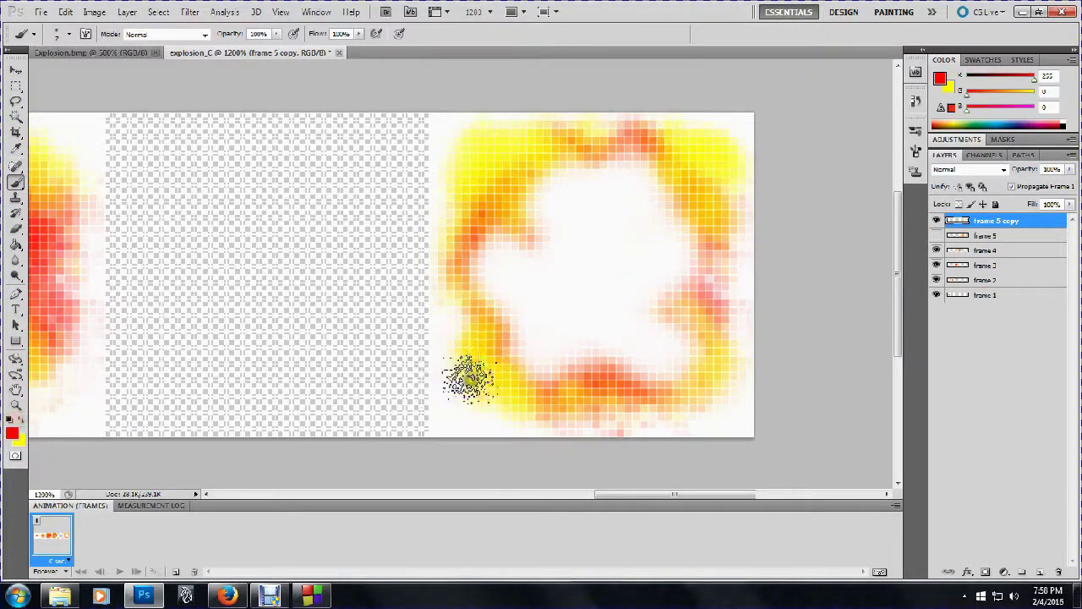
mouse_move(467, 327)
mouse_down()
mouse_move(487, 379)
mouse_move(521, 401)
mouse_move(486, 396)
mouse_move(471, 364)
mouse_move(553, 403)
mouse_move(606, 402)
mouse_move(572, 413)
mouse_move(657, 407)
mouse_up()
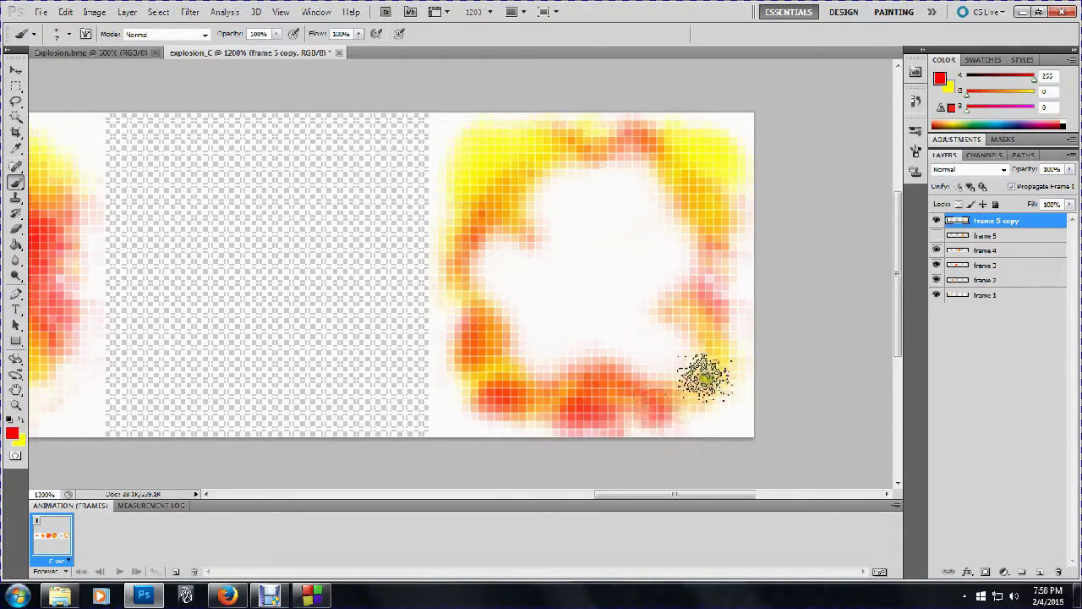
Add stronger red up the ring's right side and yellow-orange over its upper left, undoing a stray corner stroke
drag(704, 378, 710, 311)
right_click(704, 317)
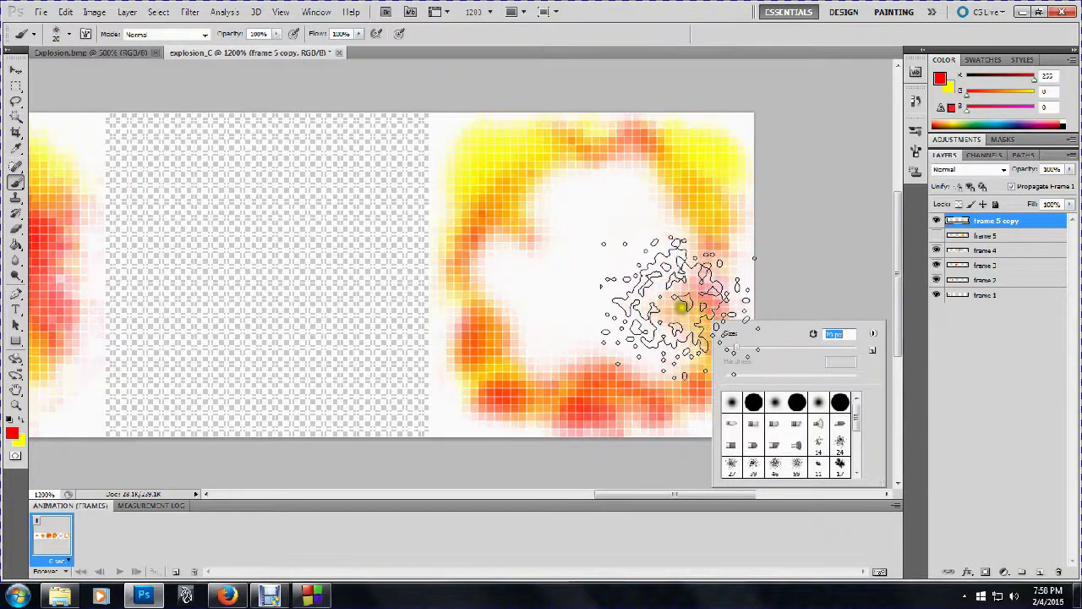
key(Return)
mouse_move(657, 267)
mouse_down()
mouse_move(658, 292)
mouse_move(647, 361)
mouse_move(666, 330)
mouse_move(661, 355)
mouse_move(632, 372)
mouse_move(555, 365)
mouse_move(523, 345)
mouse_move(512, 285)
mouse_move(519, 199)
mouse_move(551, 179)
mouse_move(579, 183)
mouse_move(616, 243)
mouse_move(534, 208)
mouse_move(504, 258)
mouse_move(494, 189)
mouse_up()
right_click(494, 189)
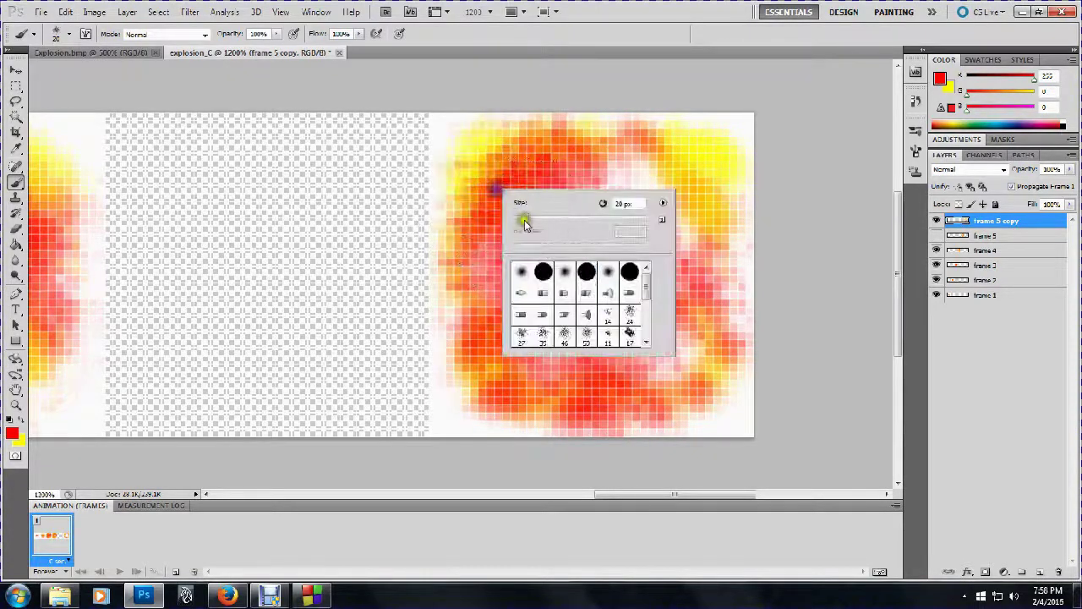
key(Return)
mouse_move(677, 181)
mouse_down()
mouse_move(692, 154)
mouse_move(700, 180)
mouse_up()
key(ctrl+z)
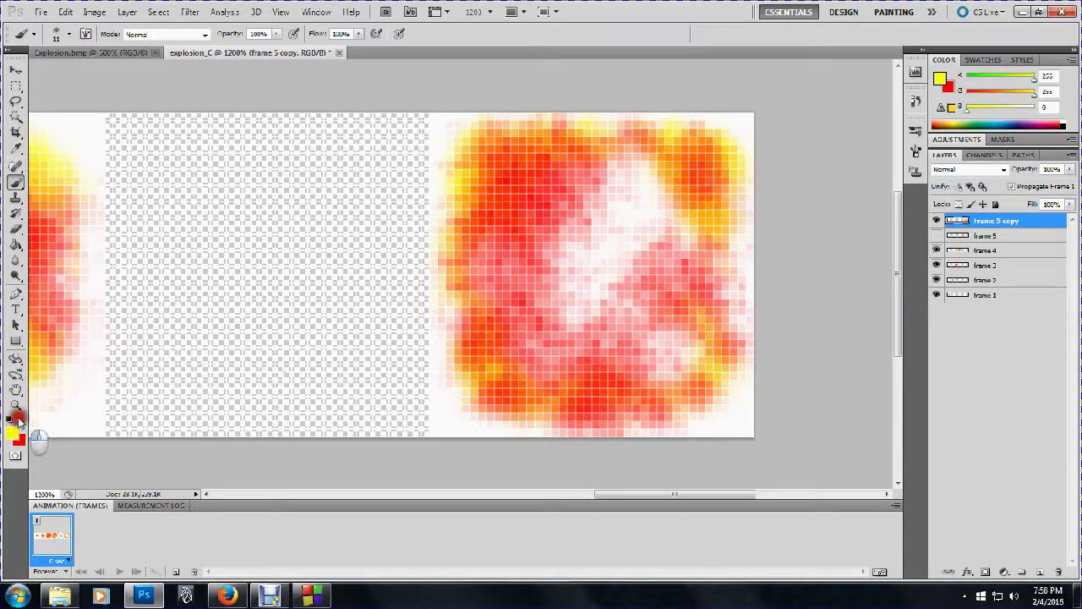
mouse_move(529, 275)
mouse_down()
mouse_move(558, 202)
mouse_move(533, 181)
mouse_move(548, 161)
mouse_move(501, 158)
mouse_move(481, 249)
mouse_move(498, 200)
mouse_move(542, 163)
mouse_move(593, 143)
mouse_move(599, 150)
mouse_move(519, 207)
mouse_move(475, 259)
mouse_move(494, 337)
mouse_move(558, 366)
mouse_move(557, 380)
mouse_move(520, 372)
mouse_move(503, 387)
mouse_move(538, 405)
mouse_move(681, 380)
mouse_move(619, 404)
mouse_move(670, 397)
mouse_move(709, 328)
mouse_move(688, 290)
mouse_up()
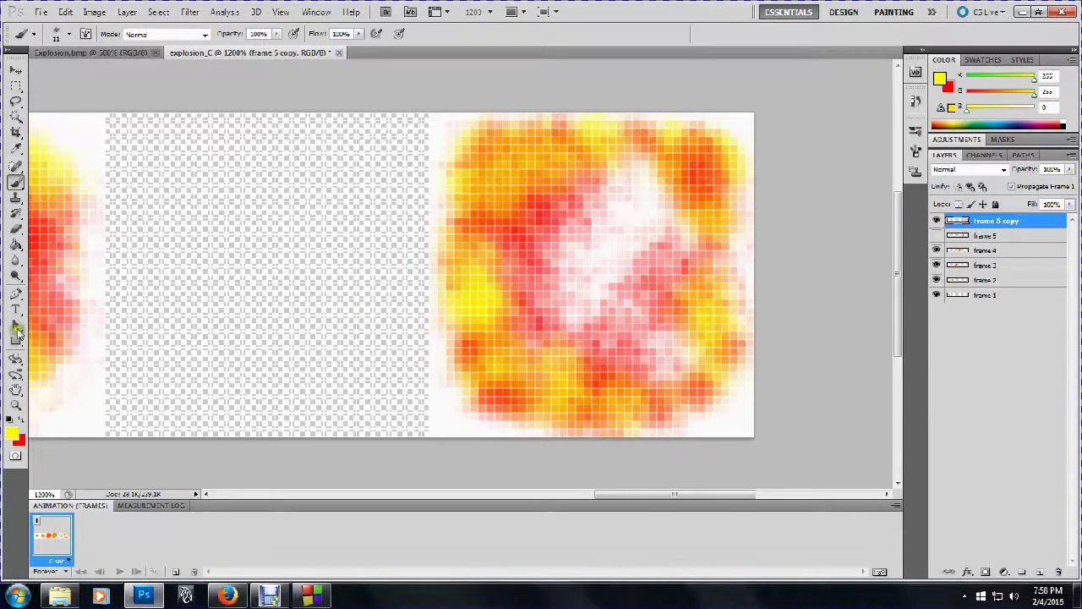
key(d)
mouse_move(622, 193)
mouse_down()
mouse_move(590, 190)
mouse_move(558, 216)
mouse_up()
Undo the black blotch, switch to white, and shrink the brush to about 5 px
key(ctrl+z)
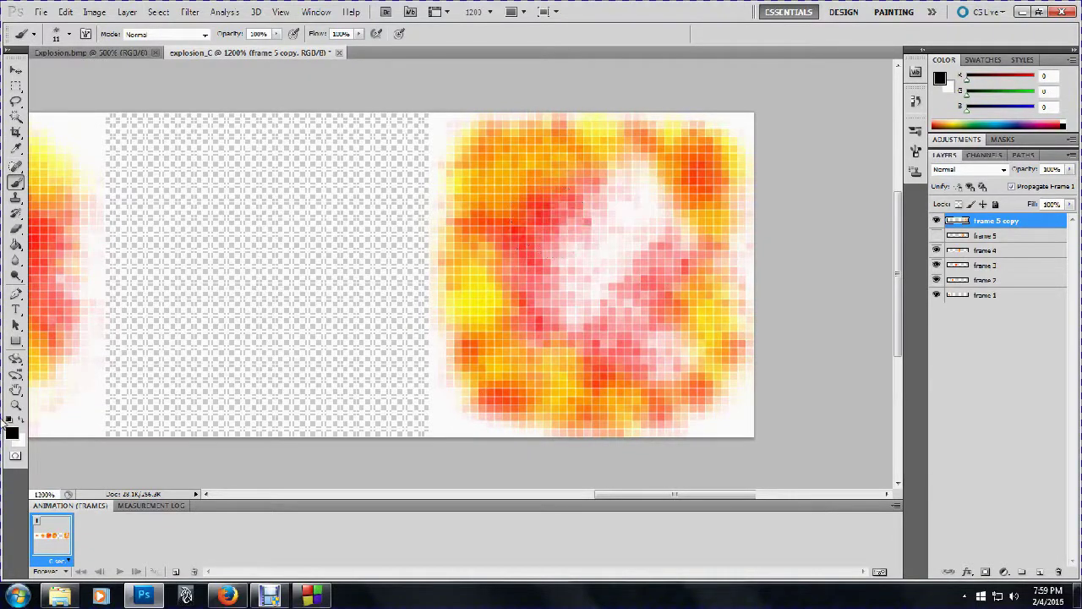
click(21, 426)
mouse_move(592, 202)
mouse_down()
mouse_move(616, 205)
mouse_move(551, 188)
mouse_move(530, 217)
mouse_move(459, 158)
mouse_move(471, 145)
mouse_up()
key(ctrl+z)
right_click(481, 149)
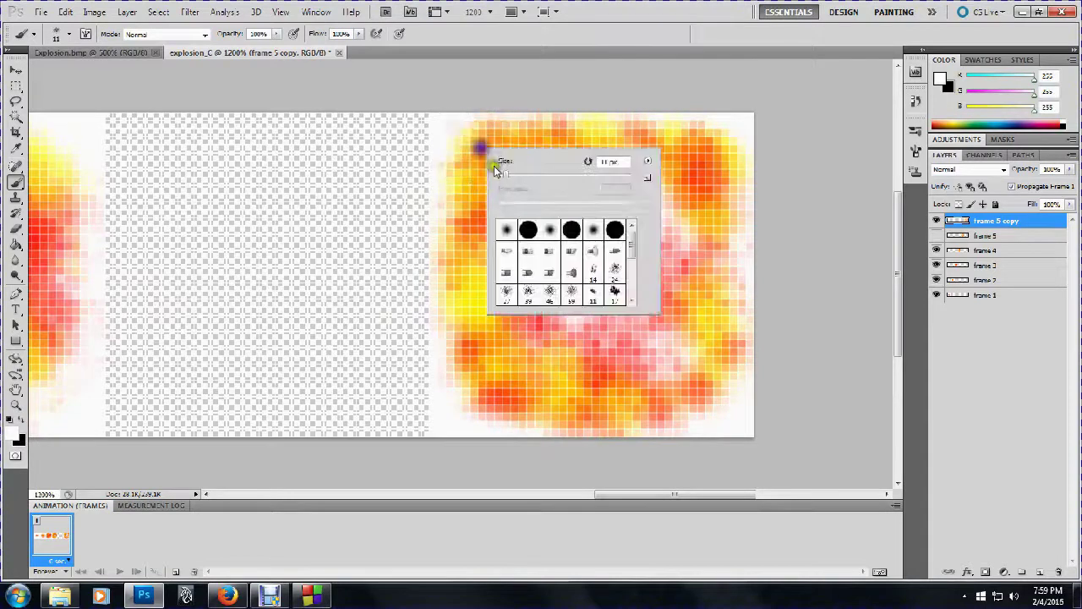
drag(504, 180, 499, 180)
click(464, 140)
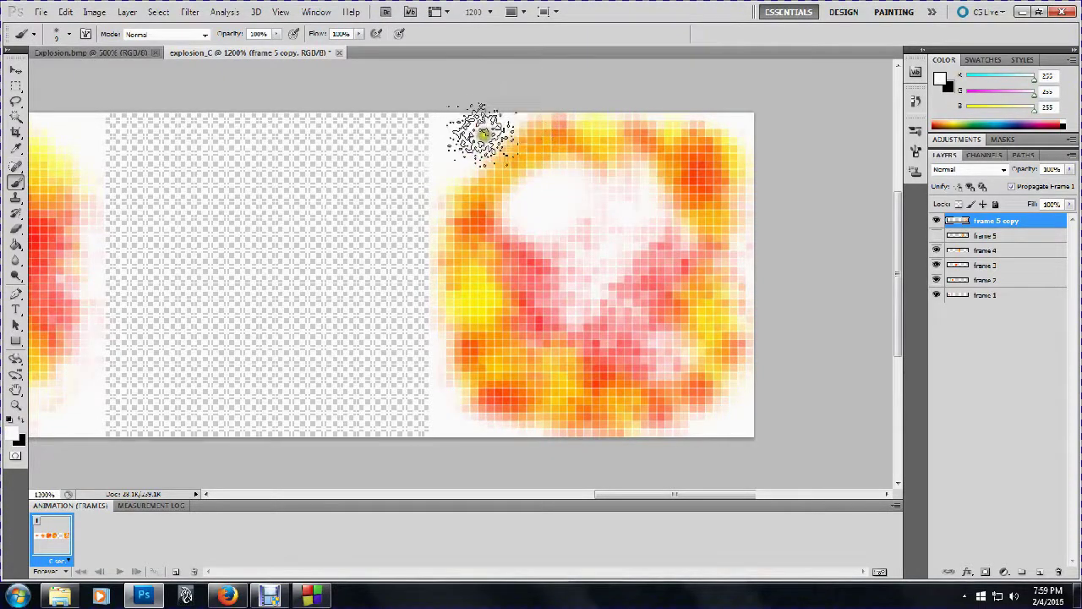
Whiten the sixth explosion's upper left edge and centre, zoom out to 400%, and show frame 5 again
mouse_move(461, 157)
mouse_down()
mouse_move(548, 193)
mouse_move(554, 171)
mouse_move(598, 178)
mouse_move(594, 199)
mouse_move(515, 283)
mouse_move(511, 313)
mouse_move(534, 345)
mouse_move(520, 290)
mouse_move(533, 305)
mouse_move(537, 279)
mouse_move(509, 267)
mouse_move(505, 251)
mouse_move(494, 286)
mouse_move(523, 365)
mouse_move(549, 359)
mouse_move(582, 321)
mouse_move(580, 356)
mouse_move(614, 385)
mouse_move(570, 372)
mouse_move(588, 311)
mouse_move(669, 349)
mouse_move(633, 356)
mouse_move(607, 340)
mouse_move(567, 272)
mouse_move(584, 252)
mouse_move(620, 234)
mouse_move(651, 237)
mouse_move(635, 300)
mouse_move(645, 317)
mouse_move(674, 247)
mouse_move(678, 261)
mouse_move(710, 259)
mouse_move(678, 263)
mouse_move(764, 265)
mouse_move(738, 271)
mouse_move(727, 241)
mouse_move(634, 138)
mouse_move(621, 205)
mouse_move(553, 269)
mouse_move(686, 103)
mouse_move(640, 113)
mouse_move(645, 126)
mouse_move(611, 101)
mouse_move(687, 109)
mouse_up()
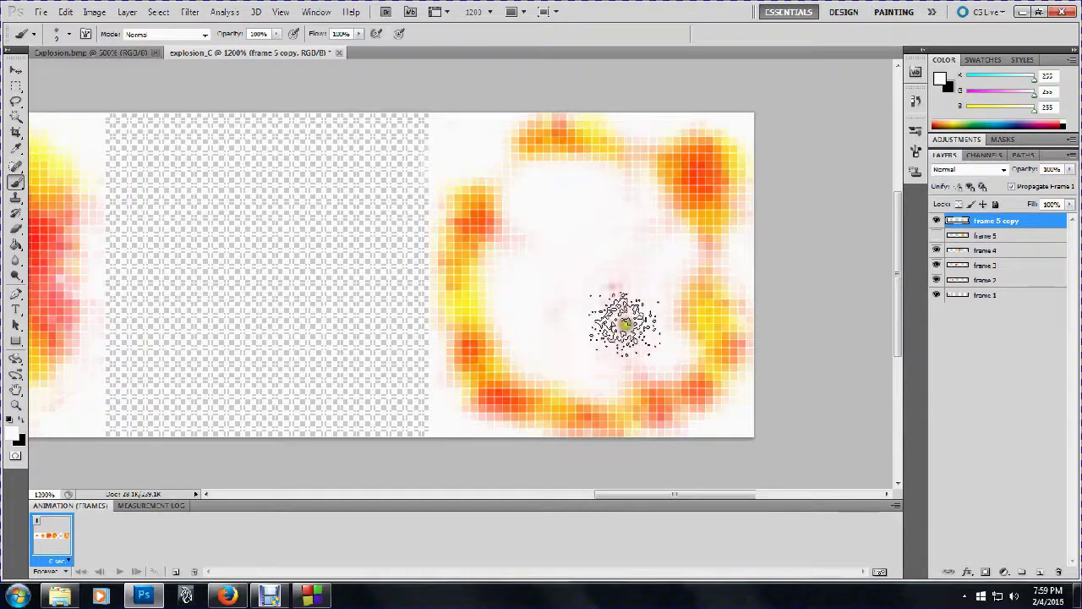
mouse_move(624, 324)
mouse_down()
mouse_move(624, 274)
mouse_move(588, 332)
mouse_move(632, 233)
mouse_move(622, 196)
mouse_move(558, 227)
mouse_move(523, 261)
mouse_move(539, 215)
mouse_move(531, 290)
mouse_move(567, 339)
mouse_move(604, 336)
mouse_move(623, 349)
mouse_move(635, 340)
mouse_move(638, 278)
mouse_move(652, 250)
mouse_move(589, 211)
mouse_move(557, 217)
mouse_move(517, 179)
mouse_move(605, 272)
mouse_move(567, 322)
mouse_move(516, 347)
mouse_move(476, 394)
mouse_move(590, 301)
mouse_move(570, 323)
mouse_move(588, 362)
mouse_move(690, 386)
mouse_move(545, 372)
mouse_move(481, 397)
mouse_move(639, 308)
mouse_up()
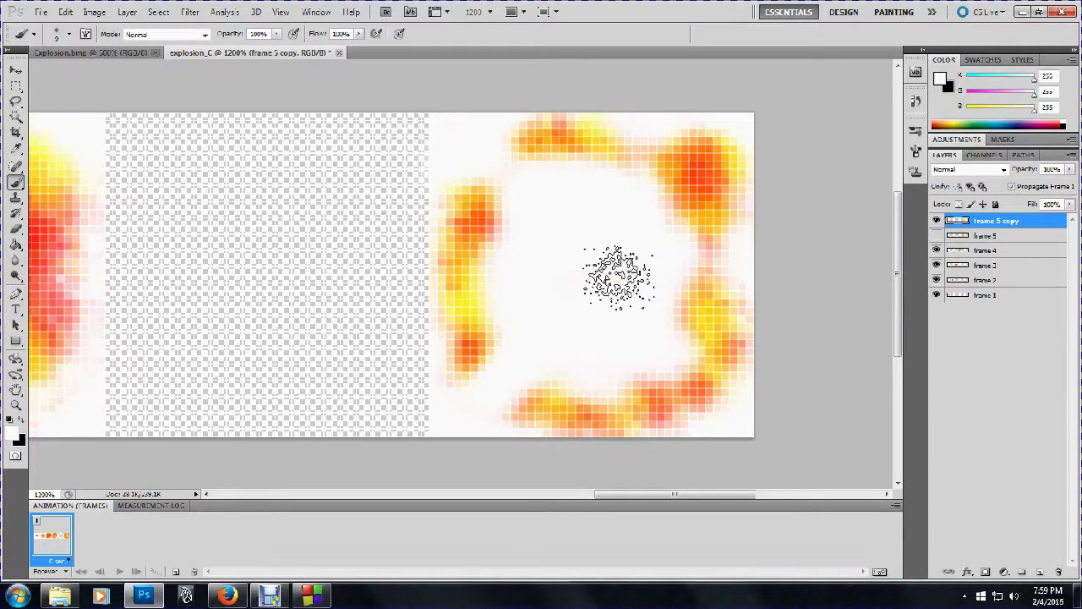
scroll(617, 275, down, 5)
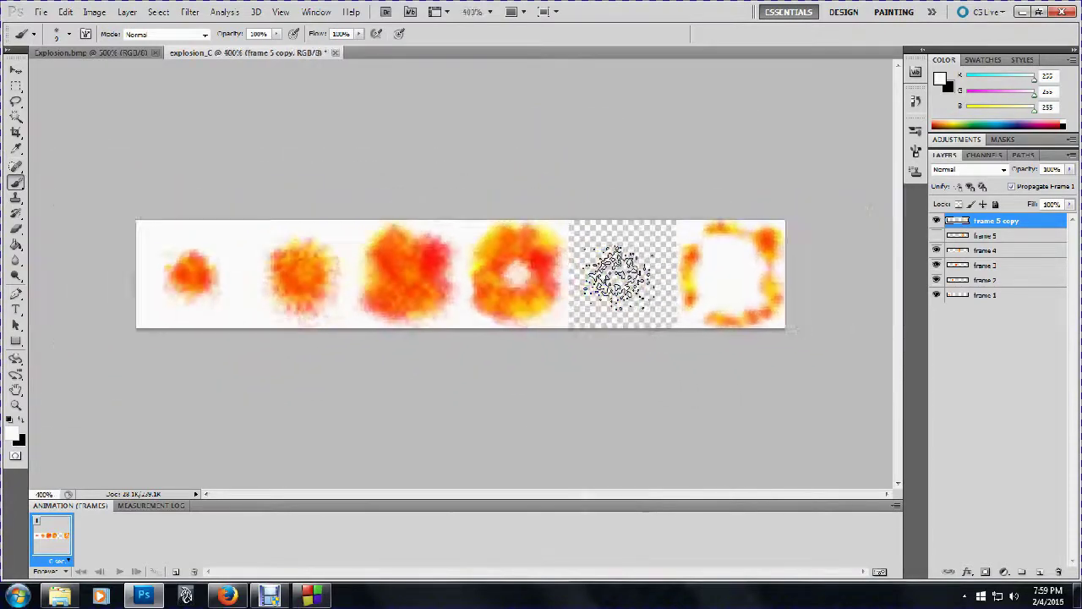
click(936, 236)
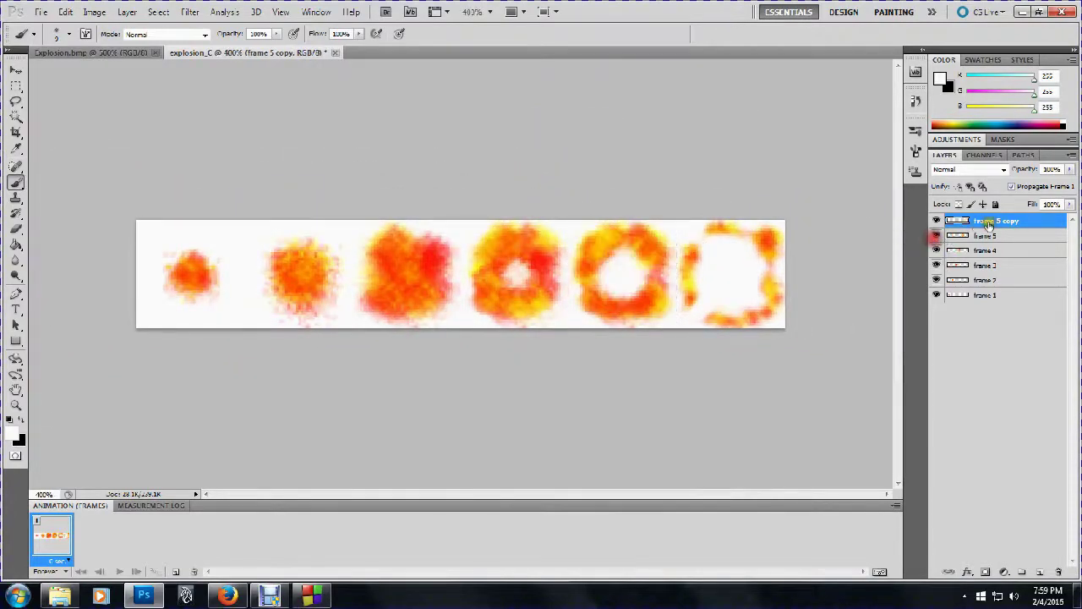
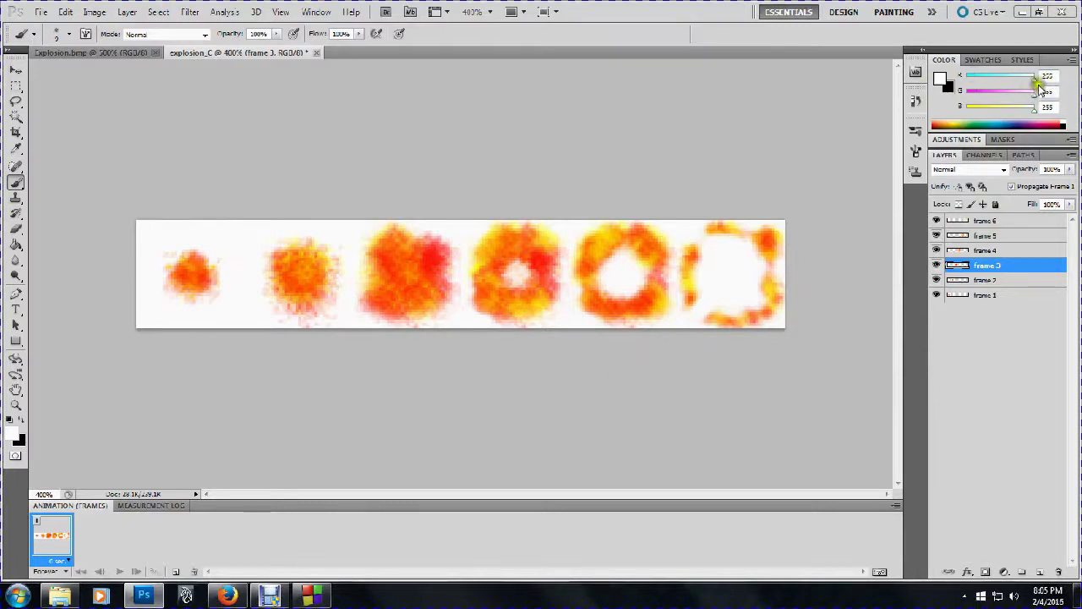
Set the foreground colour to pure magenta (R255 G0 B255) and switch to the Paint Bucket tool
drag(1033, 113, 1003, 112)
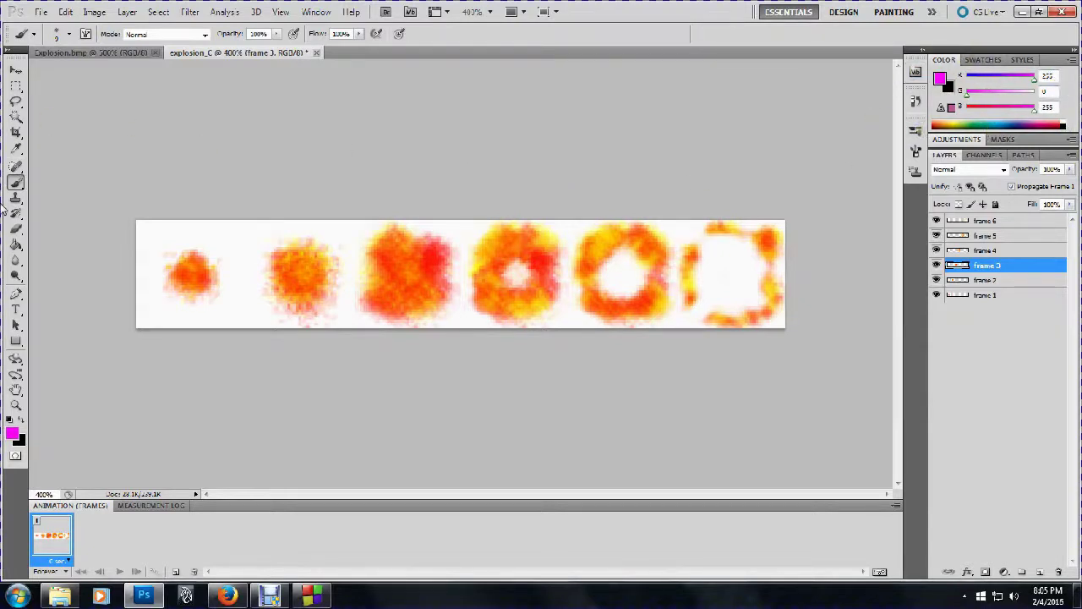
click(11, 247)
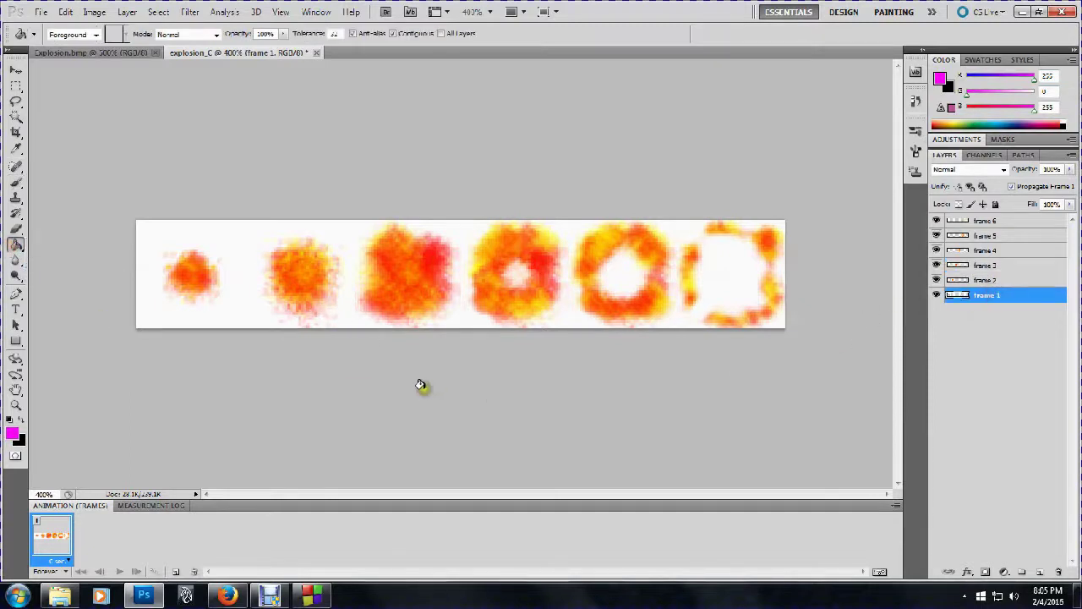
Fill the white backgrounds of frames 1 and 2 with magenta
click(143, 228)
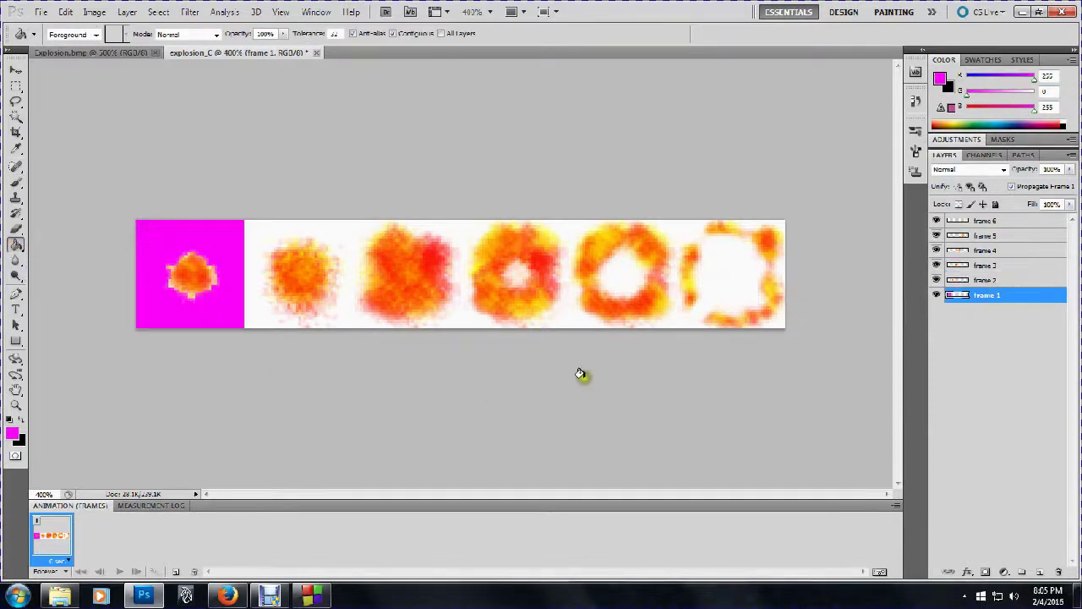
click(1009, 280)
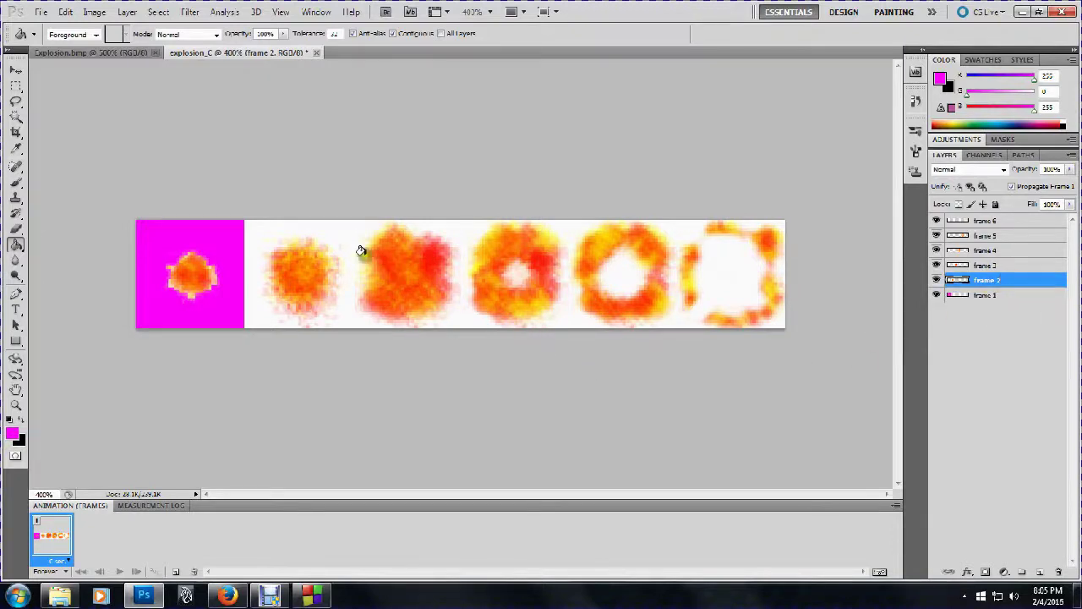
click(245, 226)
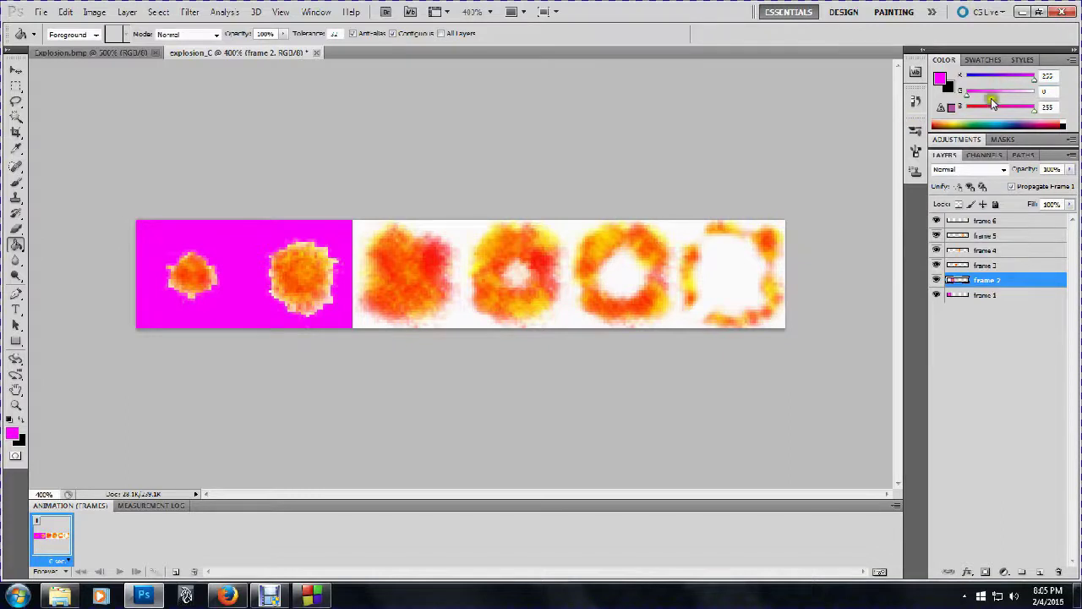
click(1048, 91)
click(909, 90)
On the frame 3 layer, fill the white left, right and below the explosion with magenta
click(968, 265)
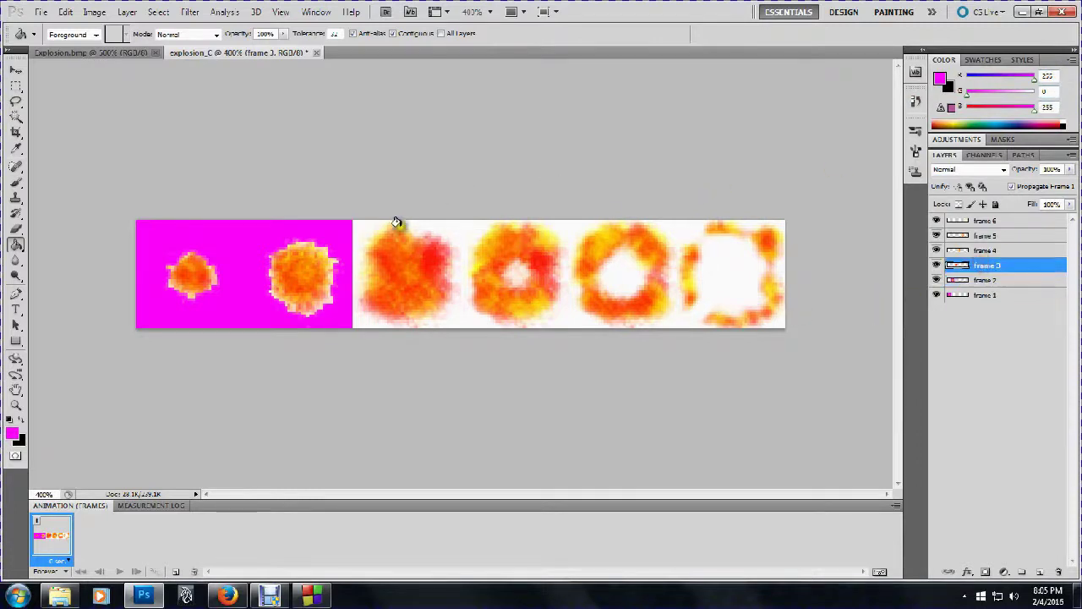
click(353, 221)
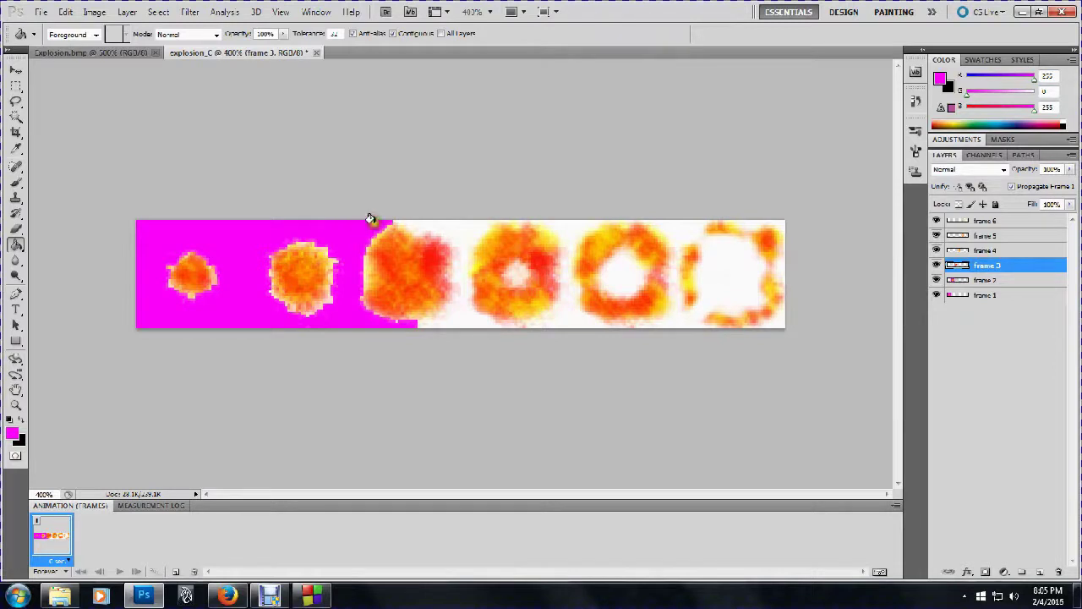
click(409, 221)
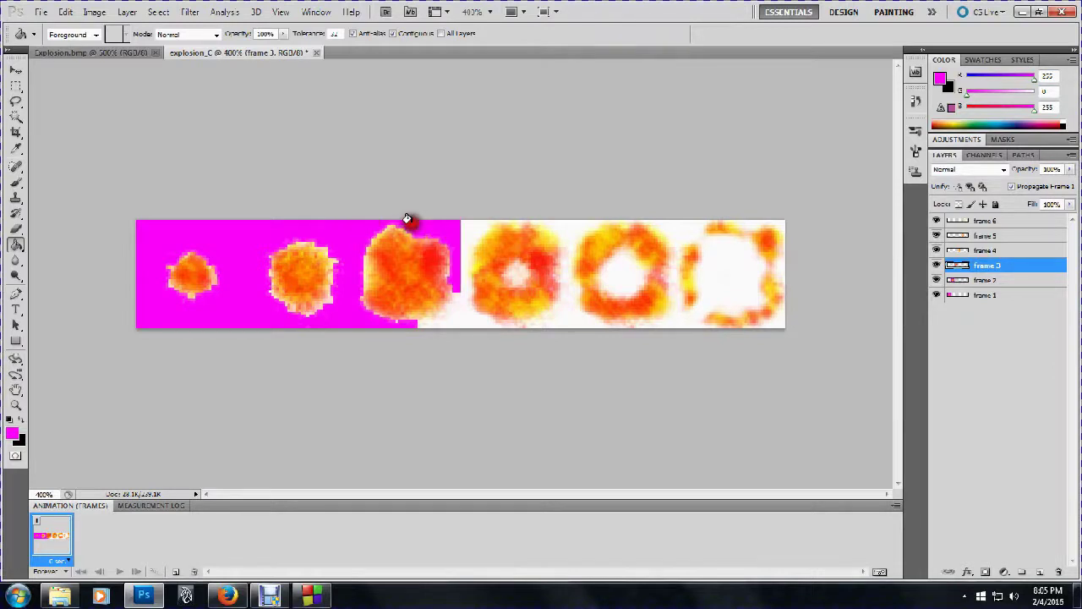
click(449, 318)
drag(980, 271, 975, 254)
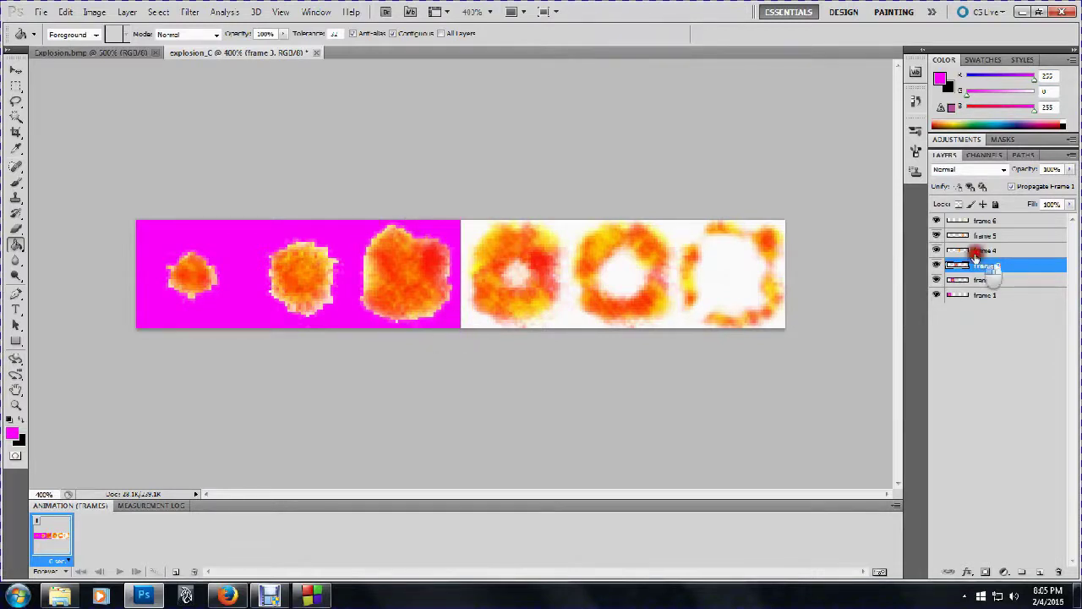
On the frame 4 layer, fill the white around the explosion and its hollow centre with magenta
click(975, 252)
click(466, 229)
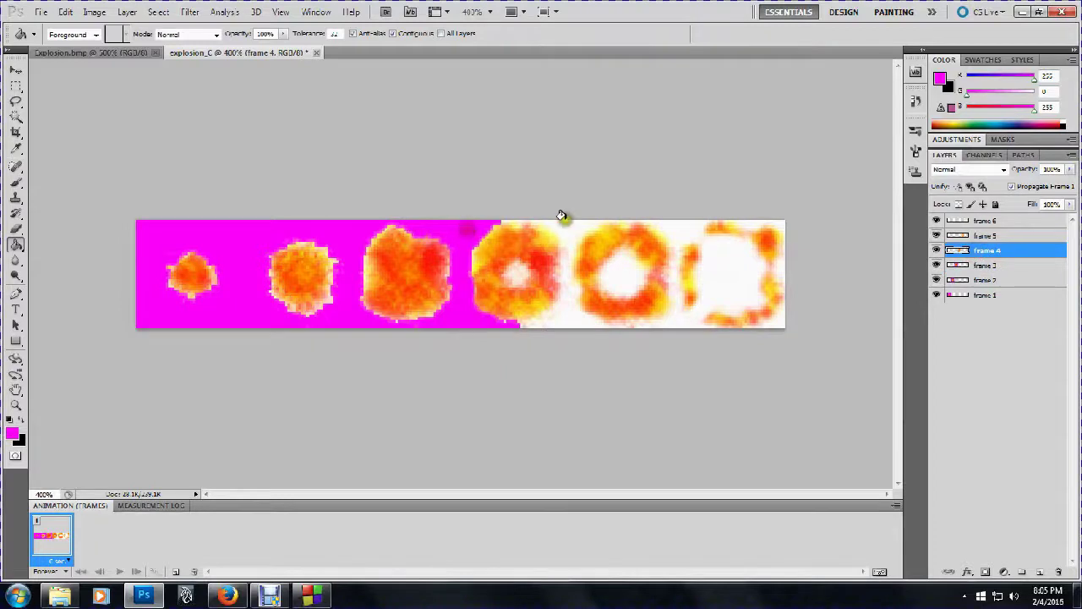
click(555, 223)
click(521, 218)
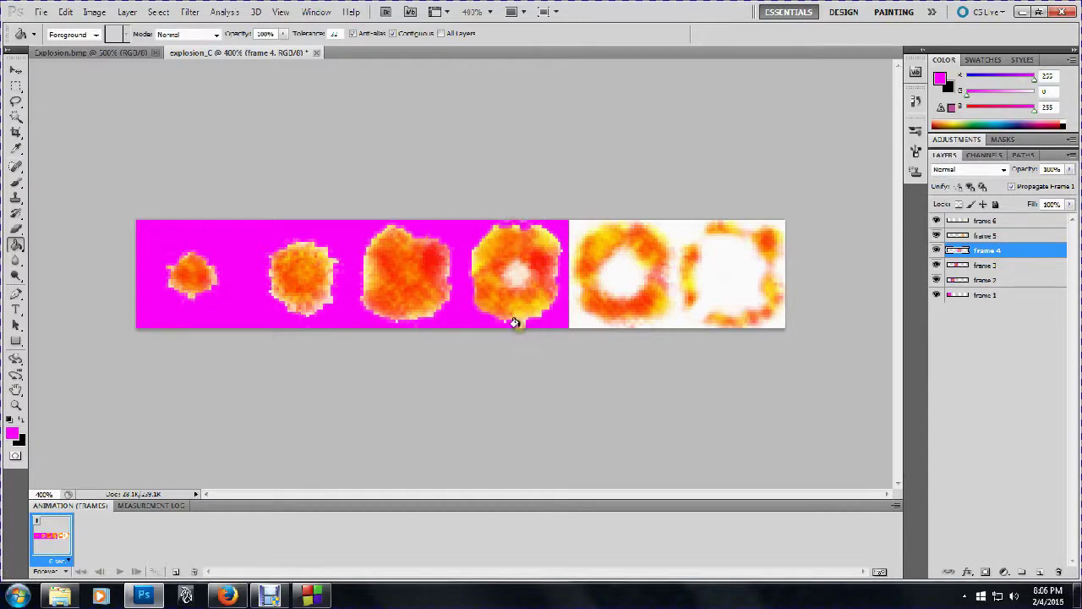
click(567, 320)
click(543, 345)
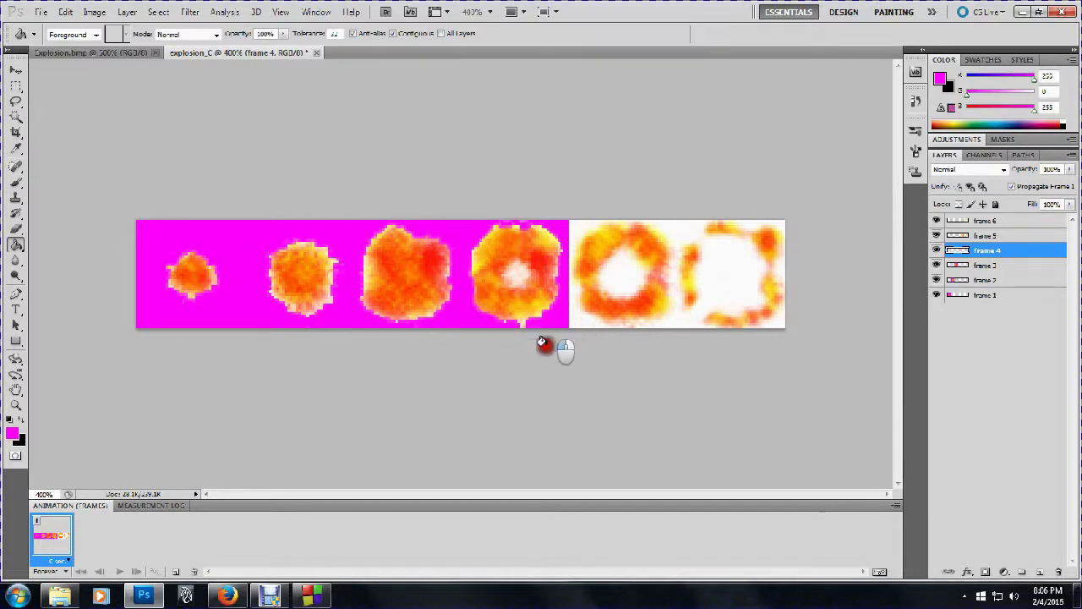
click(513, 272)
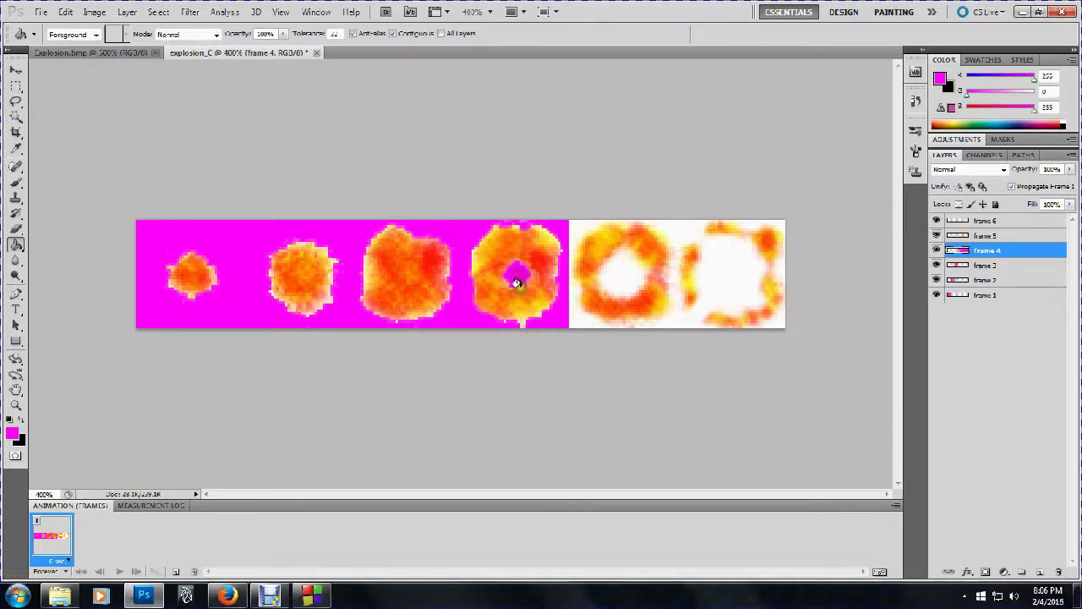
On the frame 5 layer, fill the white around the explosion and its centre with magenta
click(1005, 236)
click(675, 219)
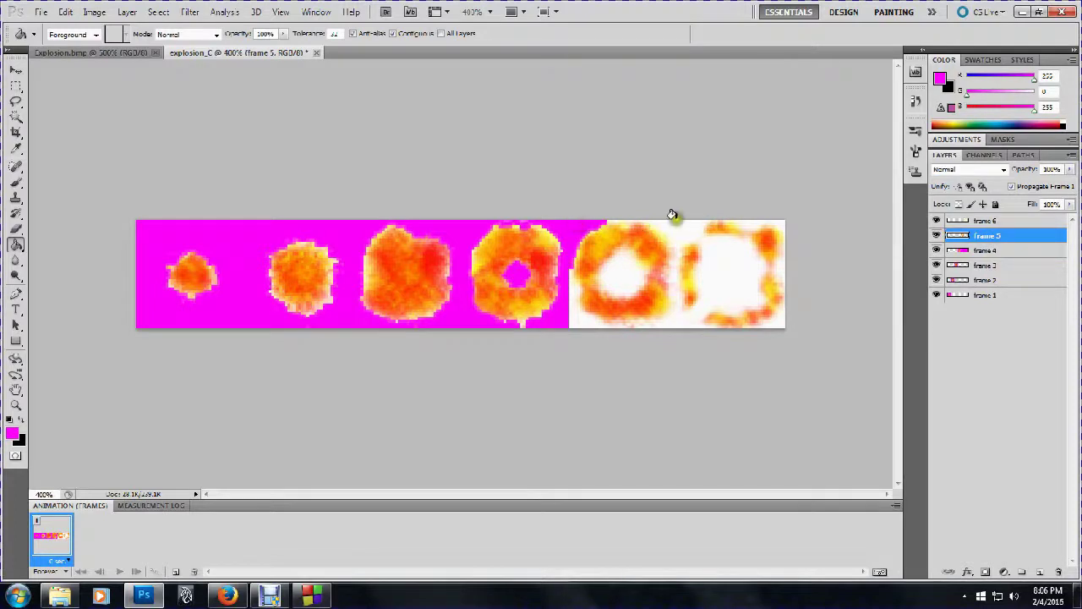
click(576, 323)
click(607, 301)
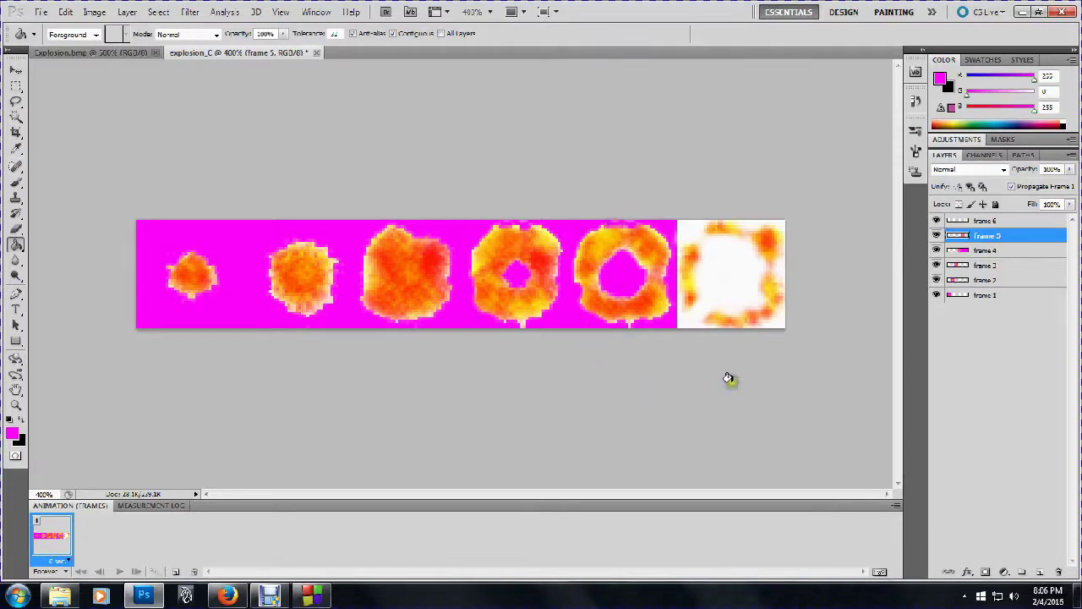
Fill frame 6's white background and a leftover patch magenta, then reselect frame 1
click(1000, 221)
click(742, 286)
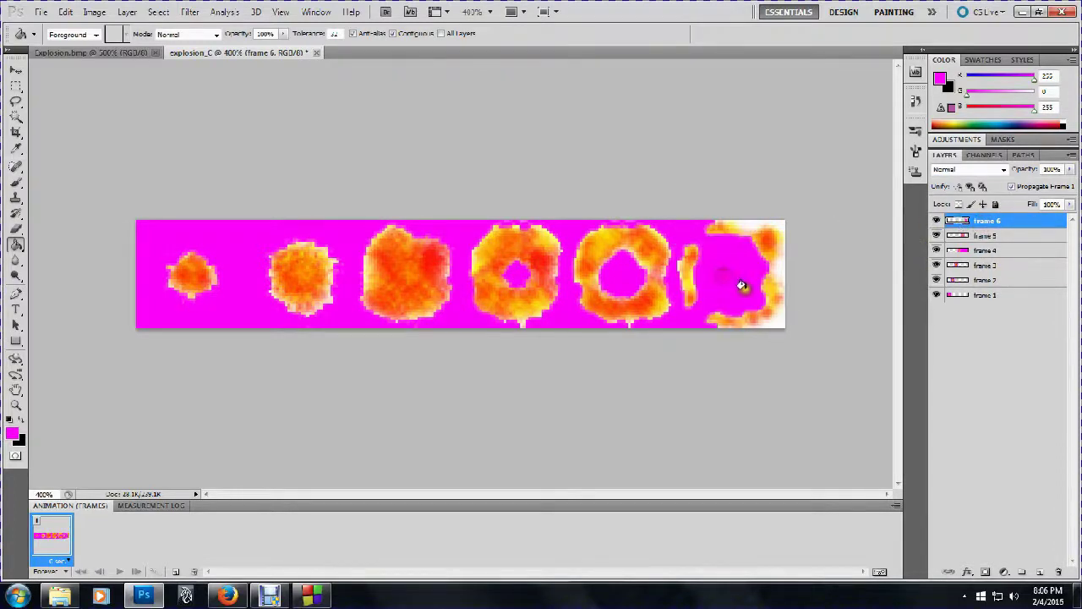
click(749, 219)
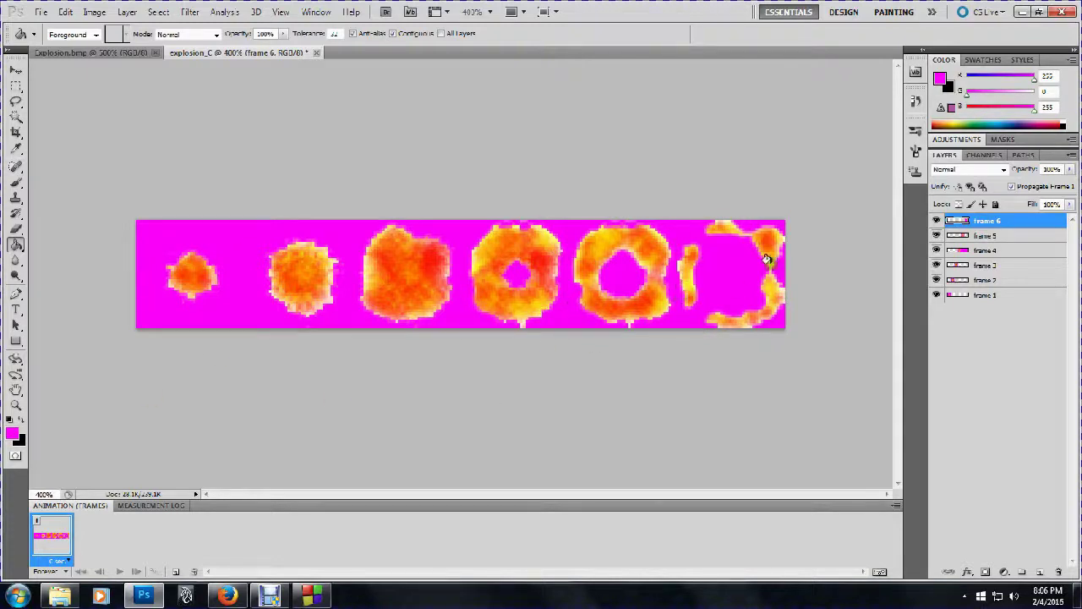
click(973, 296)
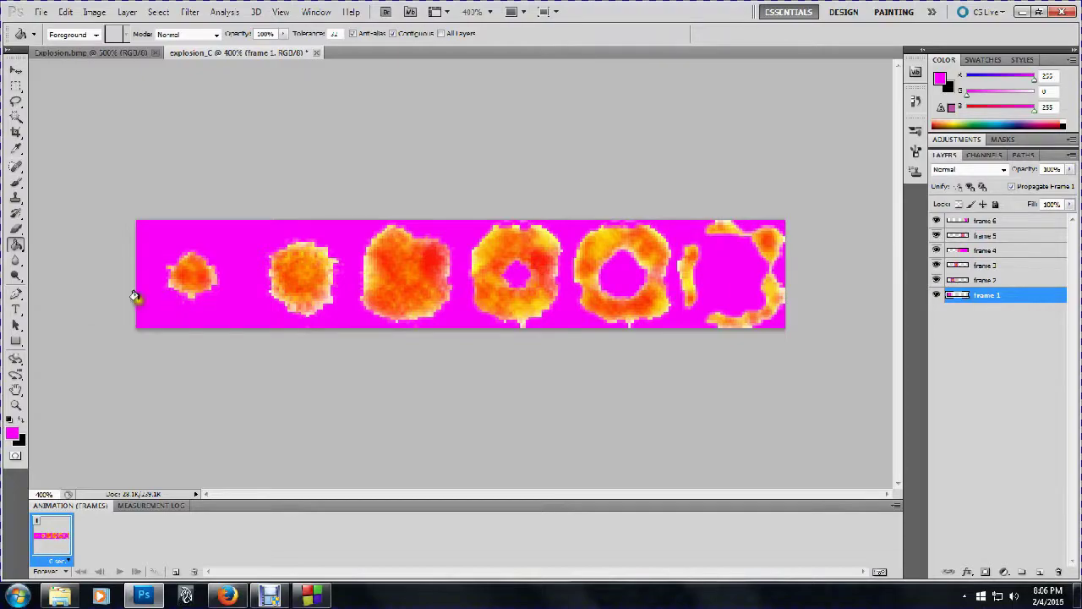
Zoom to 1600% on the first explosions and bring up the Brush tool flyout
scroll(334, 304, up, 5)
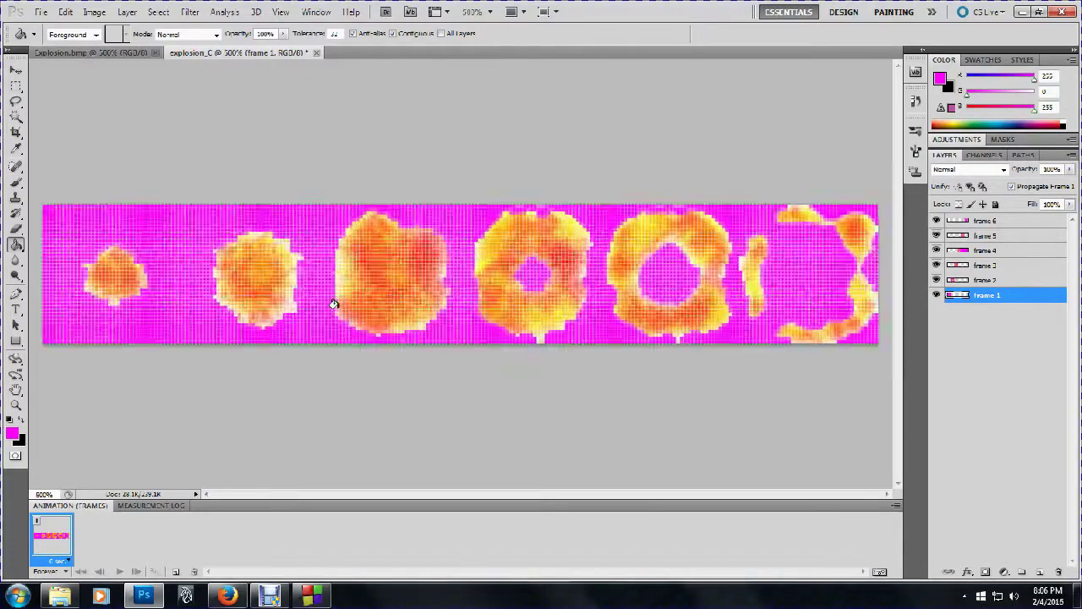
scroll(334, 303, up, 3)
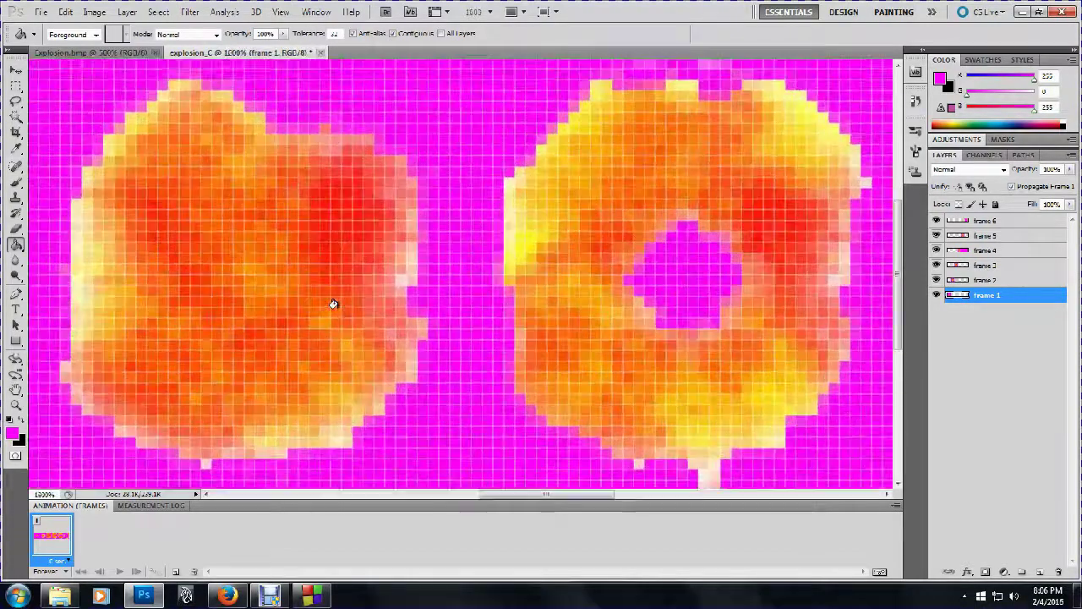
scroll(334, 304, down, 2)
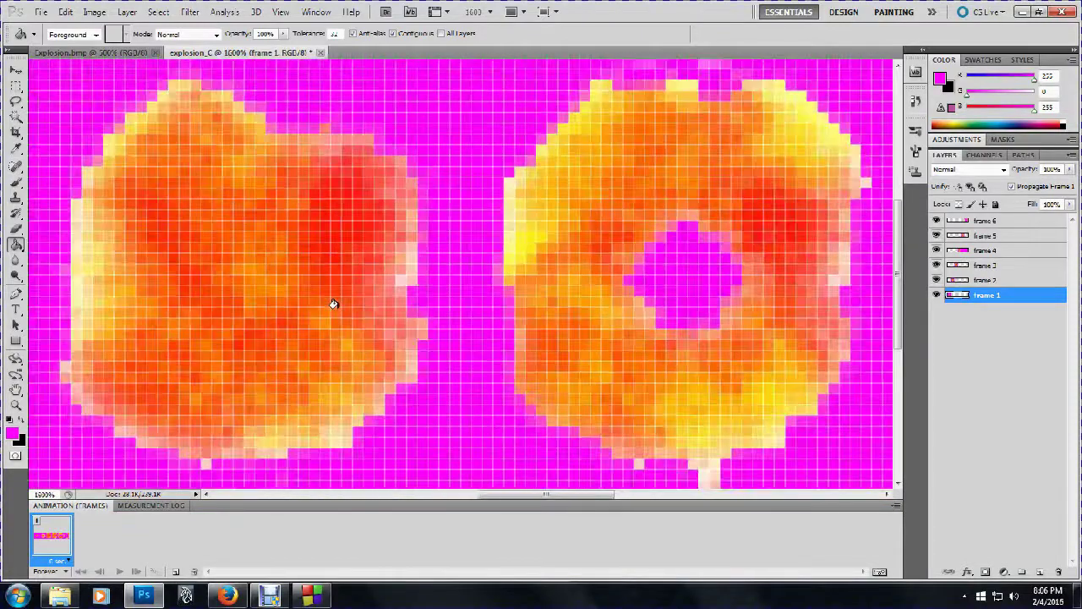
drag(504, 494, 377, 494)
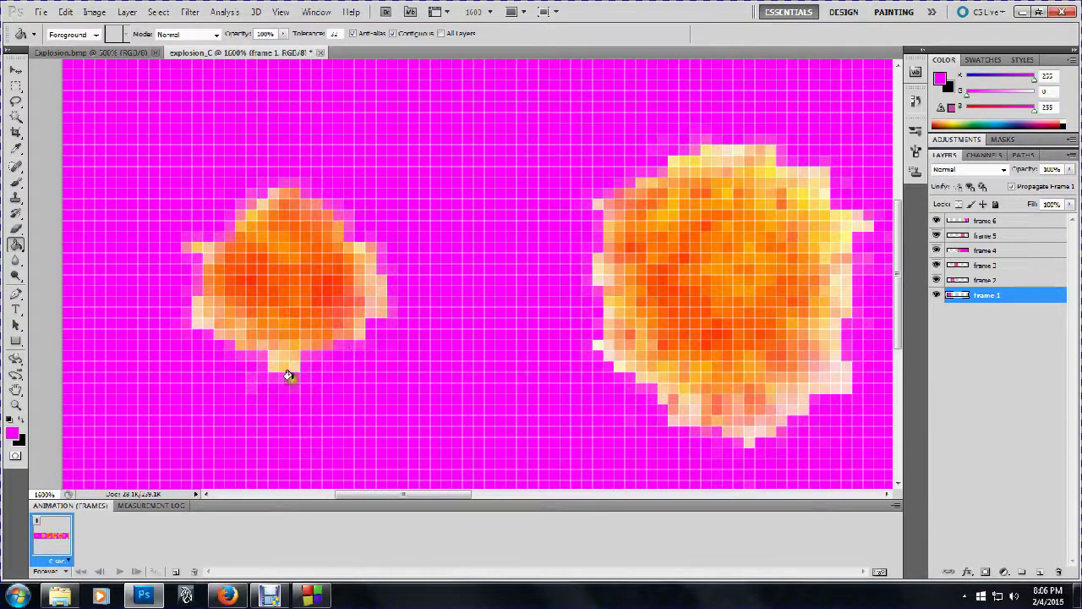
click(21, 182)
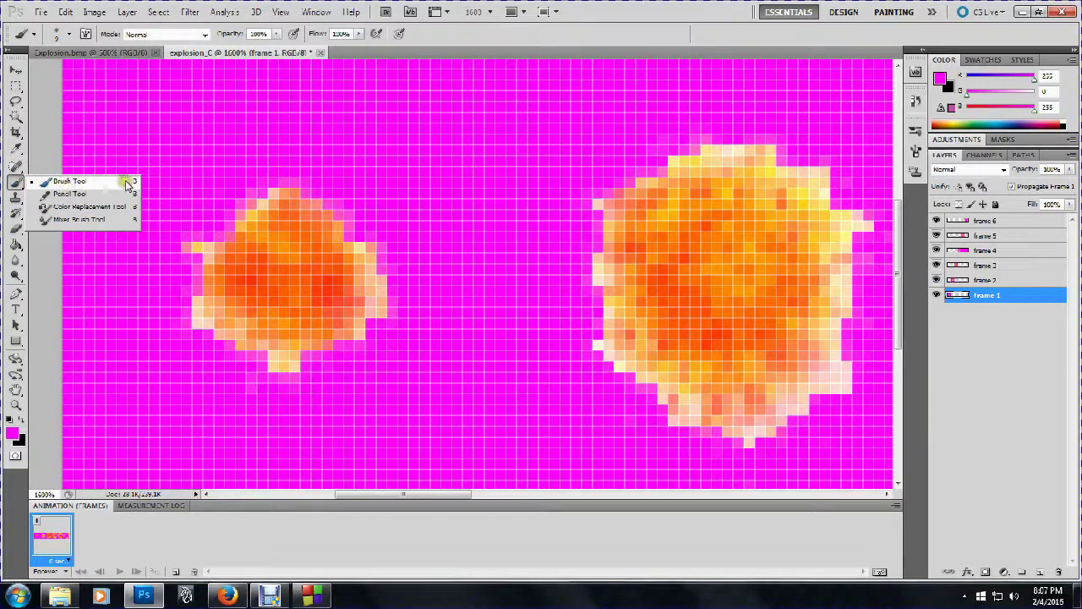
Switch to the Pencil tool with a round 1 px tip
click(76, 194)
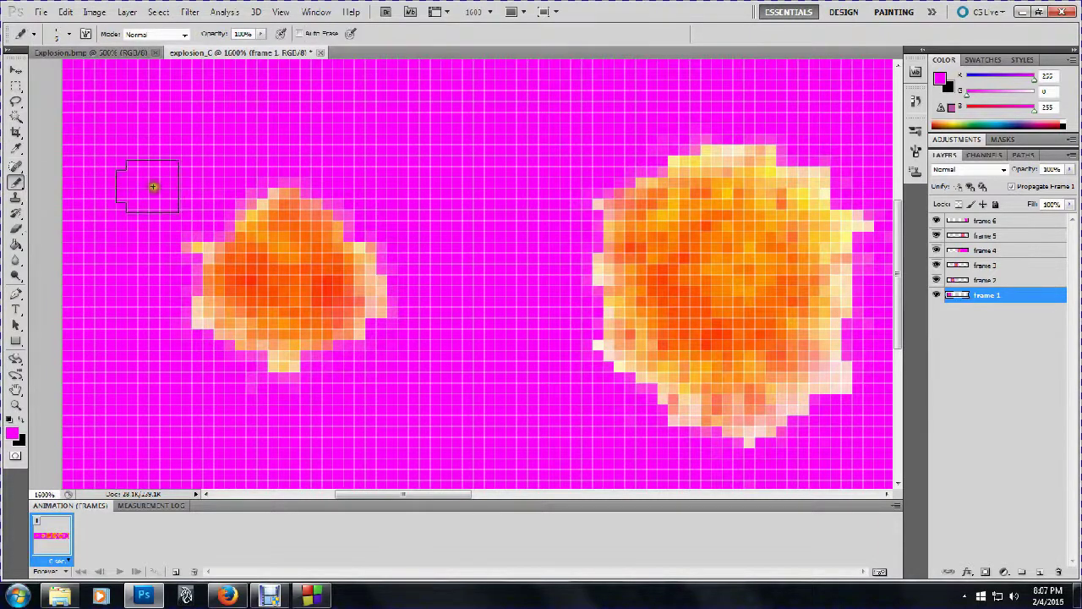
right_click(158, 184)
click(176, 267)
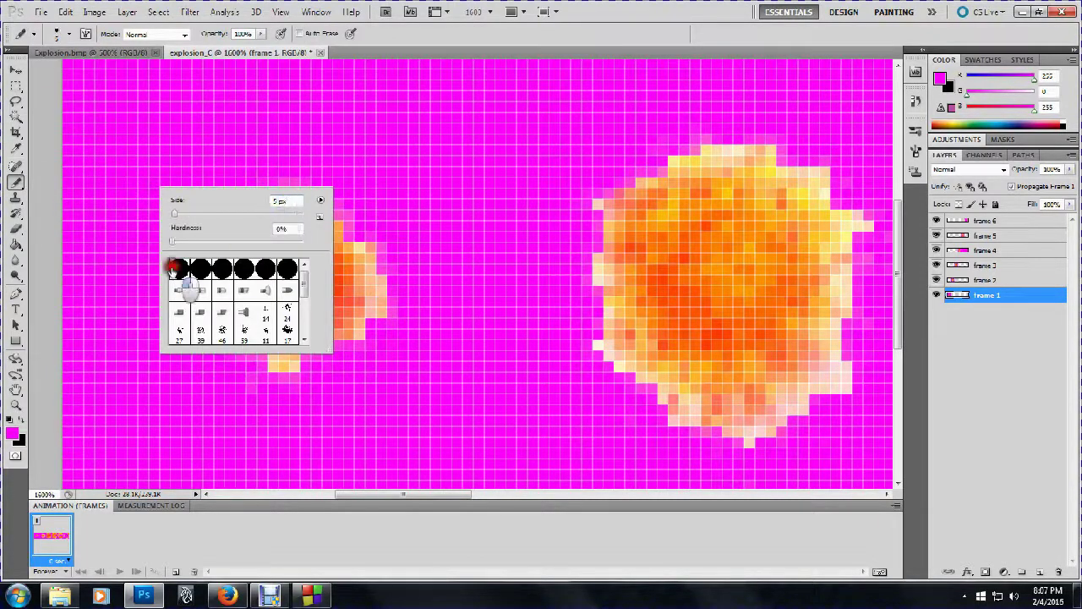
click(285, 200)
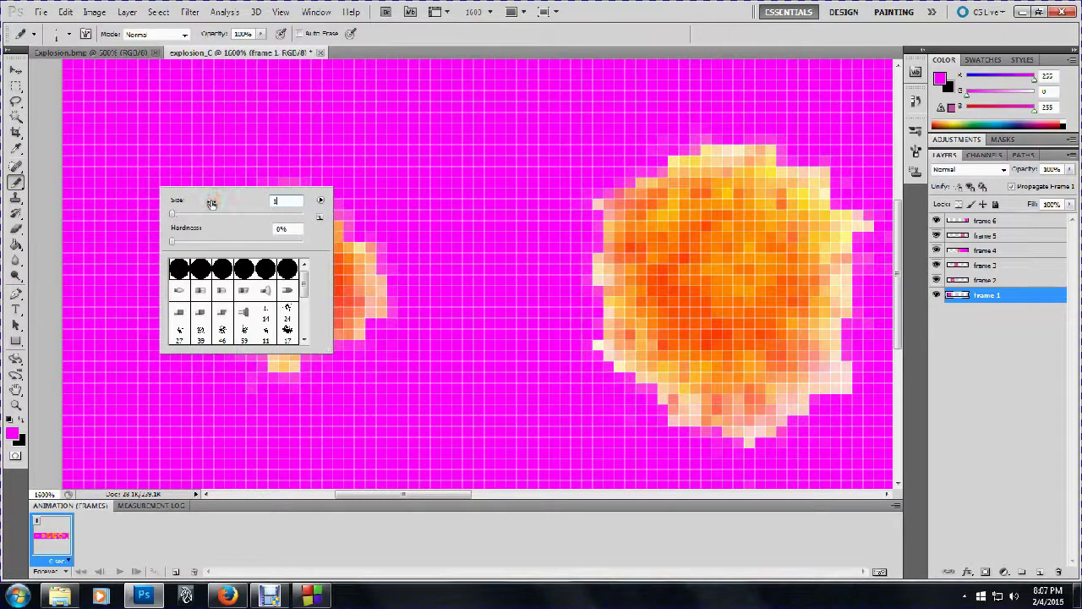
key(Return)
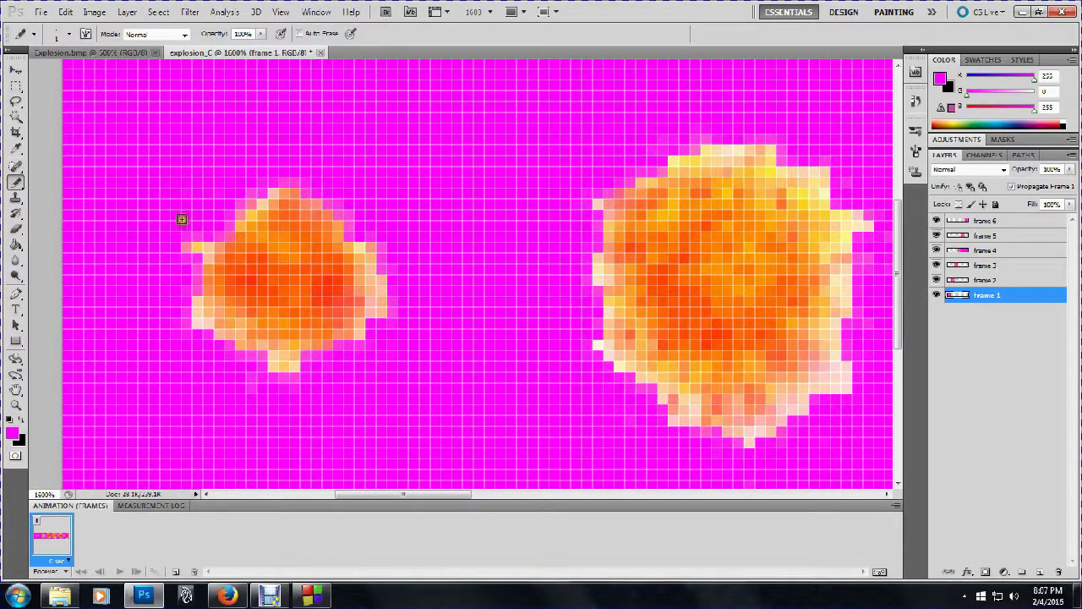
Pencil frame 1's faded left-edge pixels and stray pale pixels below it magenta
click(196, 262)
mouse_move(196, 262)
mouse_down()
mouse_move(181, 300)
mouse_move(181, 337)
mouse_move(202, 336)
mouse_move(180, 337)
mouse_move(205, 361)
mouse_move(229, 347)
mouse_move(240, 365)
mouse_move(259, 355)
mouse_move(246, 385)
mouse_move(255, 388)
mouse_move(340, 381)
mouse_move(317, 356)
mouse_move(381, 348)
mouse_move(338, 344)
mouse_move(330, 366)
mouse_move(313, 359)
mouse_move(320, 378)
mouse_move(330, 375)
mouse_move(392, 321)
mouse_move(403, 267)
mouse_move(393, 286)
mouse_move(398, 268)
mouse_move(349, 230)
mouse_move(349, 204)
mouse_move(358, 231)
mouse_move(394, 235)
mouse_move(360, 236)
mouse_move(321, 178)
mouse_move(310, 191)
mouse_move(301, 175)
mouse_move(252, 172)
mouse_move(259, 183)
mouse_move(227, 210)
mouse_up()
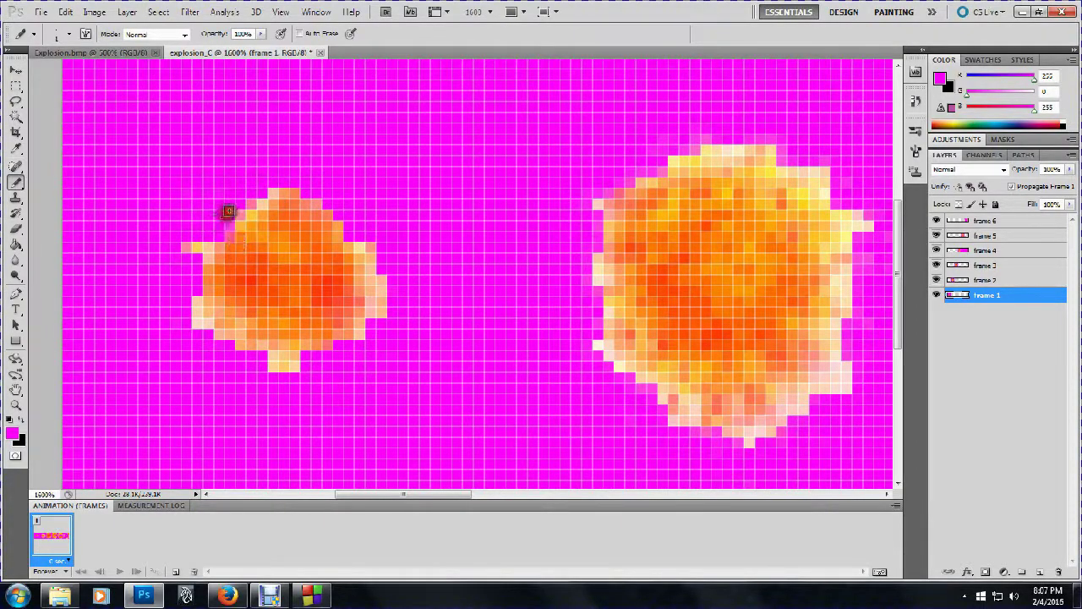
drag(442, 495, 482, 493)
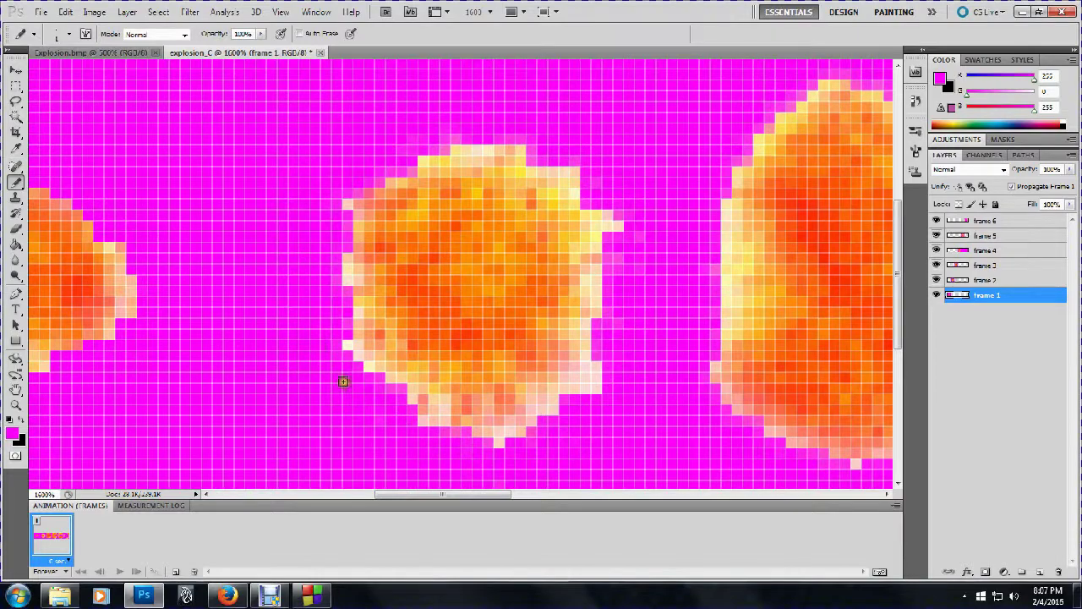
drag(463, 488, 473, 495)
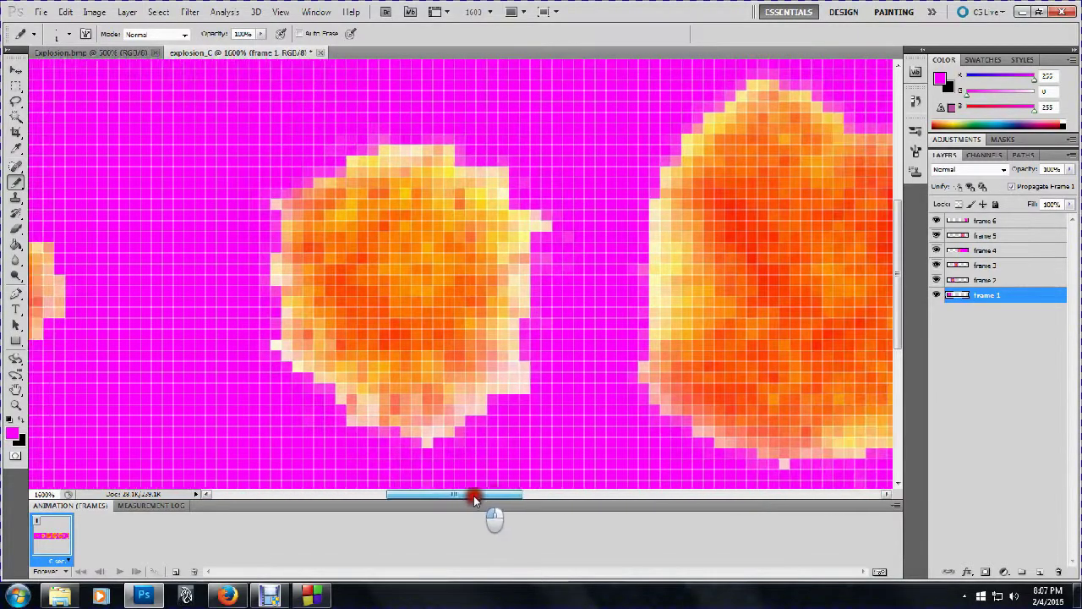
click(376, 431)
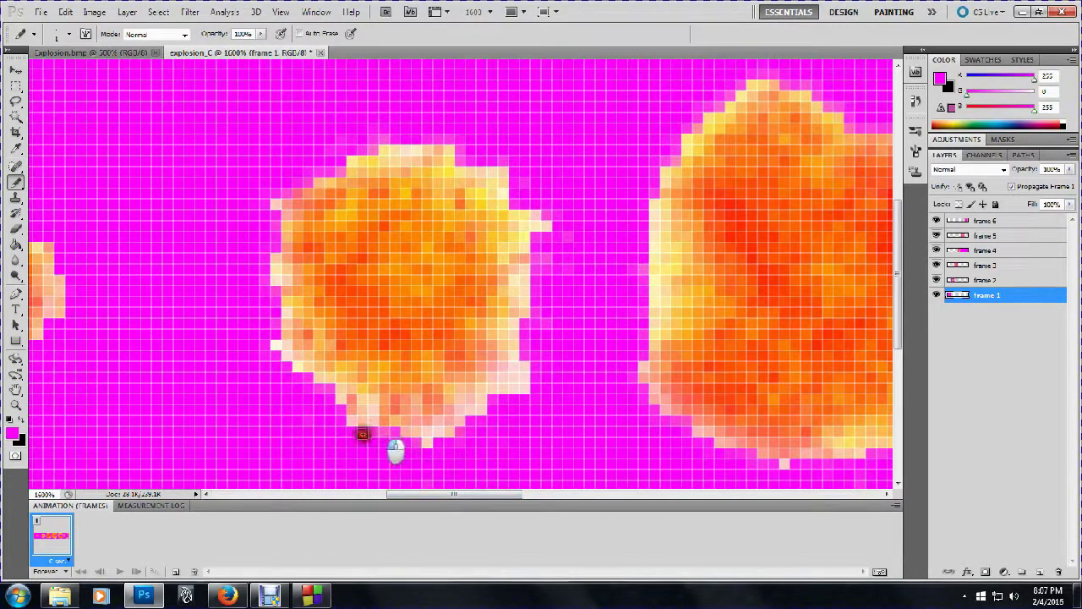
click(380, 434)
click(367, 434)
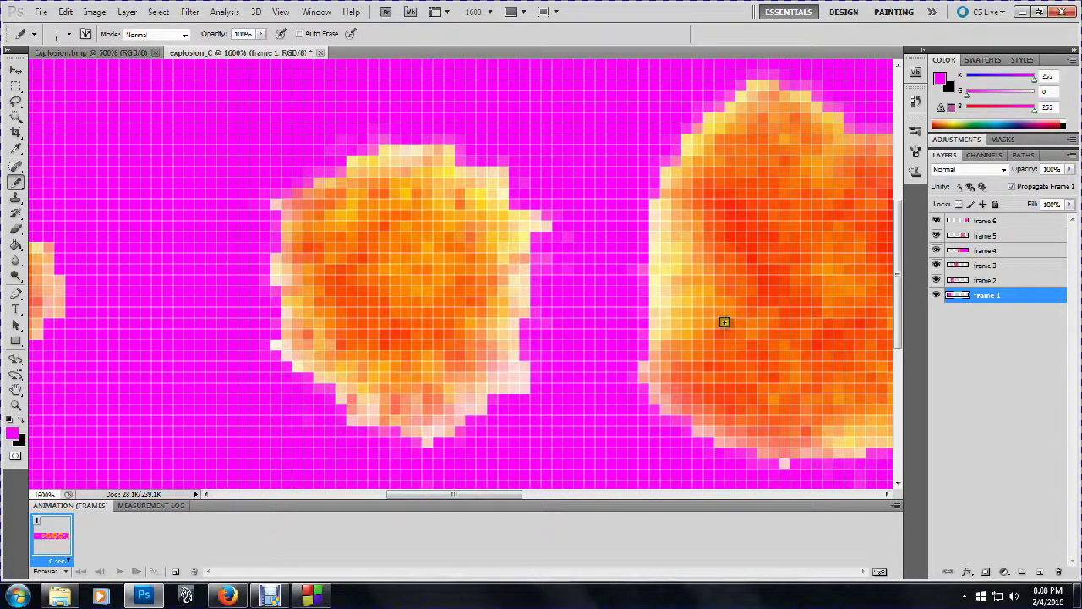
click(966, 280)
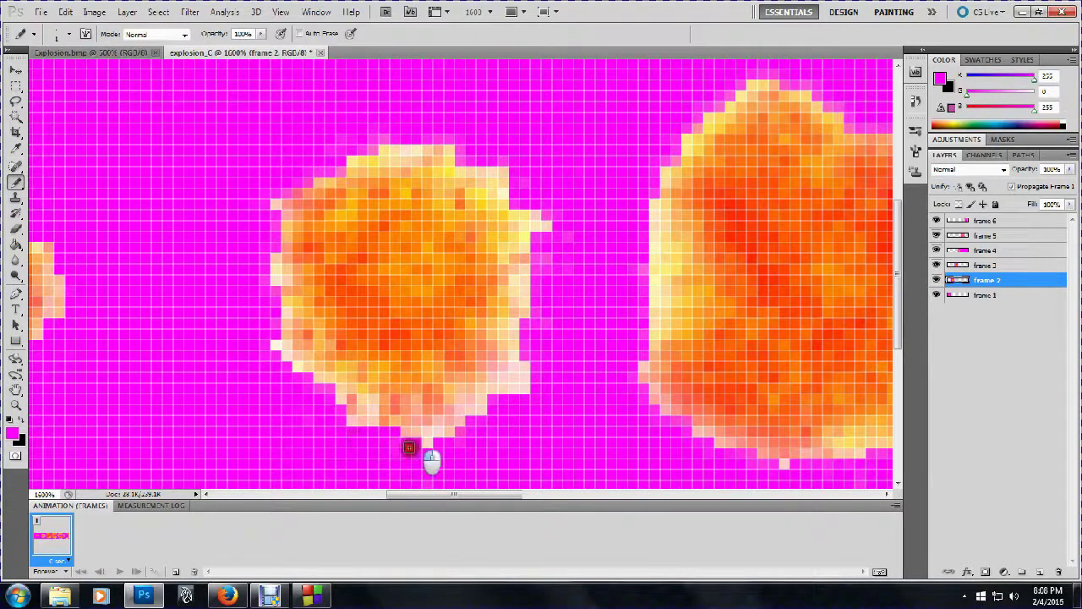
Pencil the frame 2 explosion's left-edge pixels magenta
click(368, 453)
mouse_move(368, 452)
mouse_down()
mouse_move(461, 442)
mouse_move(498, 400)
mouse_move(531, 410)
mouse_move(358, 447)
mouse_move(333, 420)
mouse_move(281, 411)
mouse_move(325, 398)
mouse_move(256, 347)
mouse_move(272, 325)
mouse_move(273, 290)
mouse_move(246, 283)
mouse_move(259, 268)
mouse_move(260, 281)
mouse_move(259, 241)
mouse_up()
scroll(246, 295, up, 3)
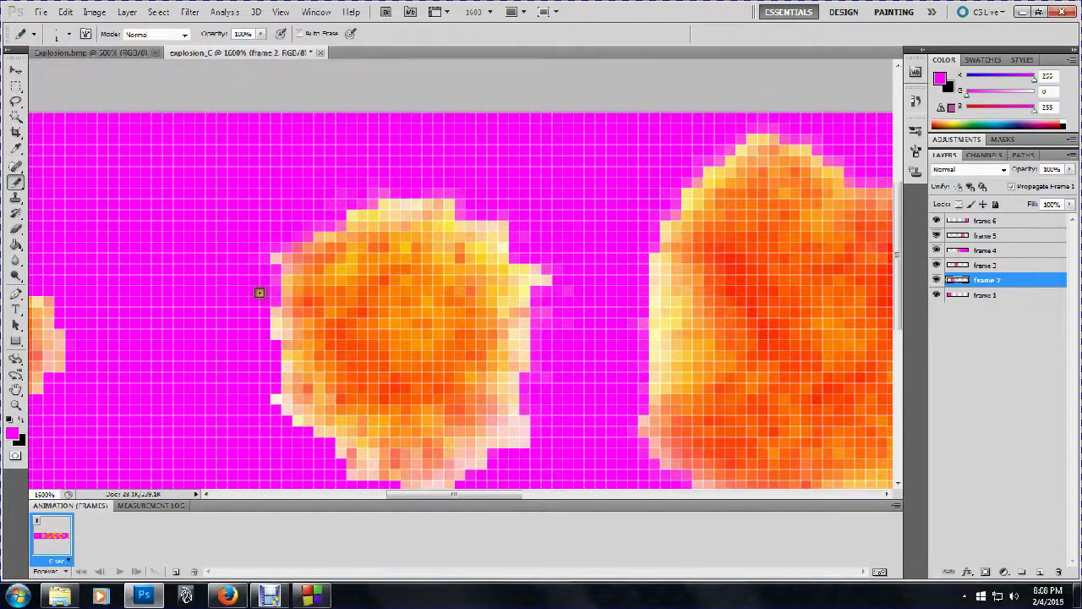
mouse_move(275, 297)
mouse_down()
mouse_move(268, 244)
mouse_move(339, 224)
mouse_move(342, 195)
mouse_move(320, 199)
mouse_move(366, 202)
mouse_move(385, 182)
mouse_move(403, 192)
mouse_move(374, 188)
mouse_move(423, 175)
mouse_move(473, 184)
mouse_move(408, 187)
mouse_move(486, 192)
mouse_move(469, 187)
mouse_move(459, 195)
mouse_move(466, 208)
mouse_move(538, 215)
mouse_move(521, 234)
mouse_move(539, 252)
mouse_move(540, 219)
mouse_move(516, 256)
mouse_move(550, 261)
mouse_up()
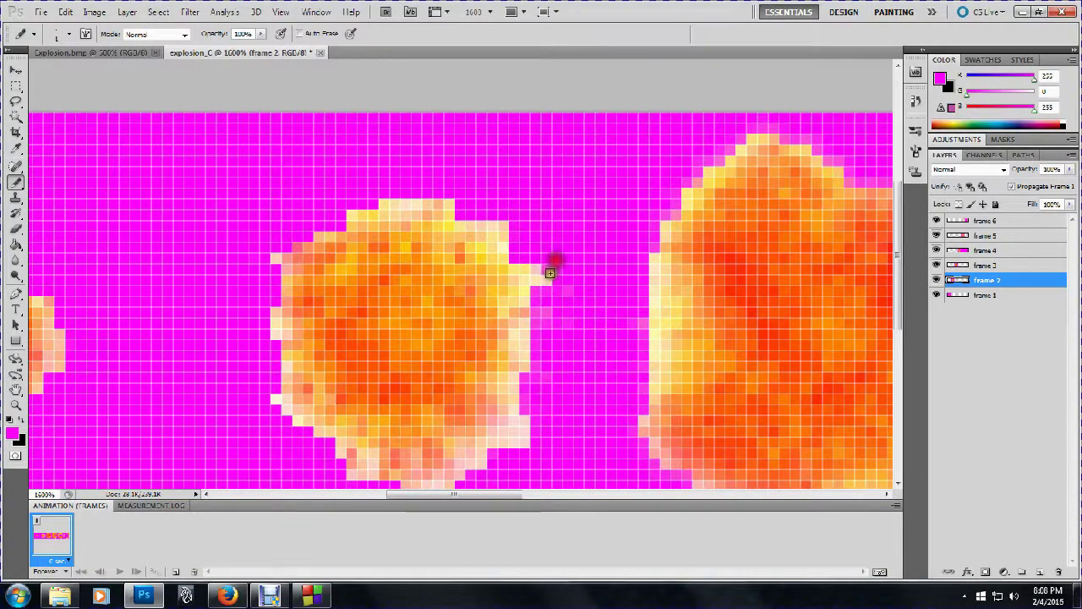
Repaint the explosion's right and lower edge pixels magenta, then select the frame 3 layer
scroll(561, 269, down, 2)
mouse_move(554, 222)
mouse_down()
mouse_move(557, 269)
mouse_move(540, 248)
mouse_move(532, 283)
mouse_move(570, 273)
mouse_move(580, 287)
mouse_move(553, 274)
mouse_move(550, 318)
mouse_move(540, 340)
mouse_move(539, 302)
mouse_move(536, 341)
mouse_move(527, 336)
mouse_move(522, 370)
mouse_up()
scroll(558, 415, down, 2)
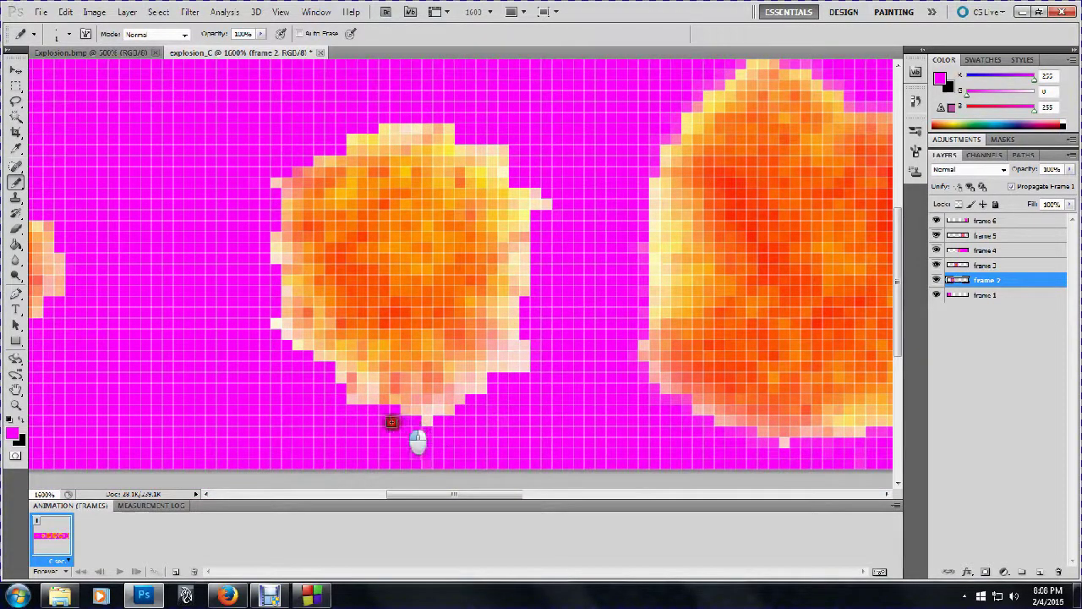
drag(476, 495, 536, 495)
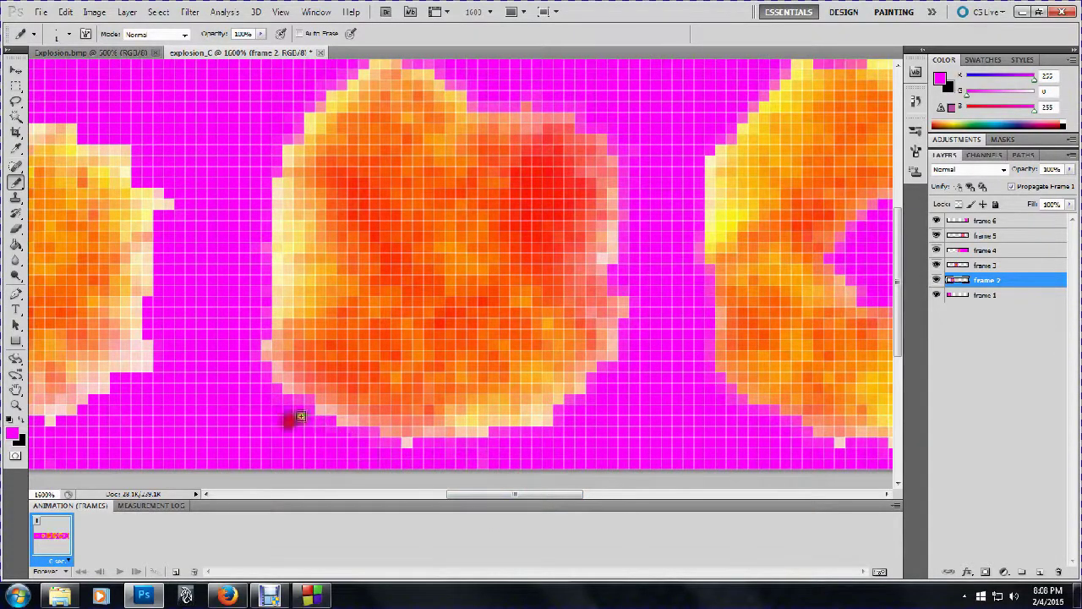
mouse_move(290, 415)
mouse_down()
mouse_move(308, 395)
mouse_move(272, 397)
mouse_up()
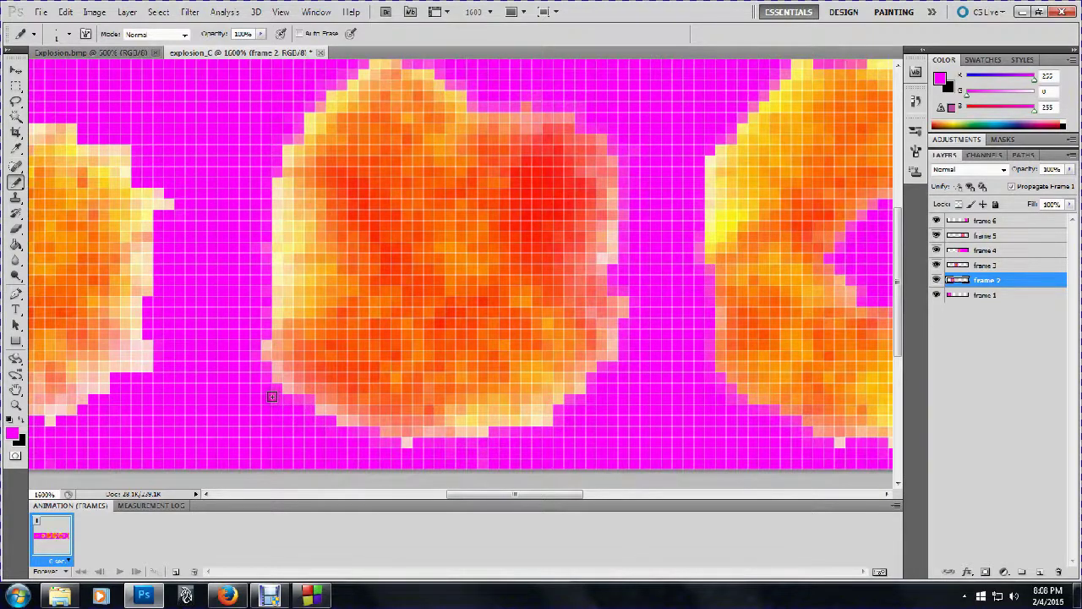
click(985, 264)
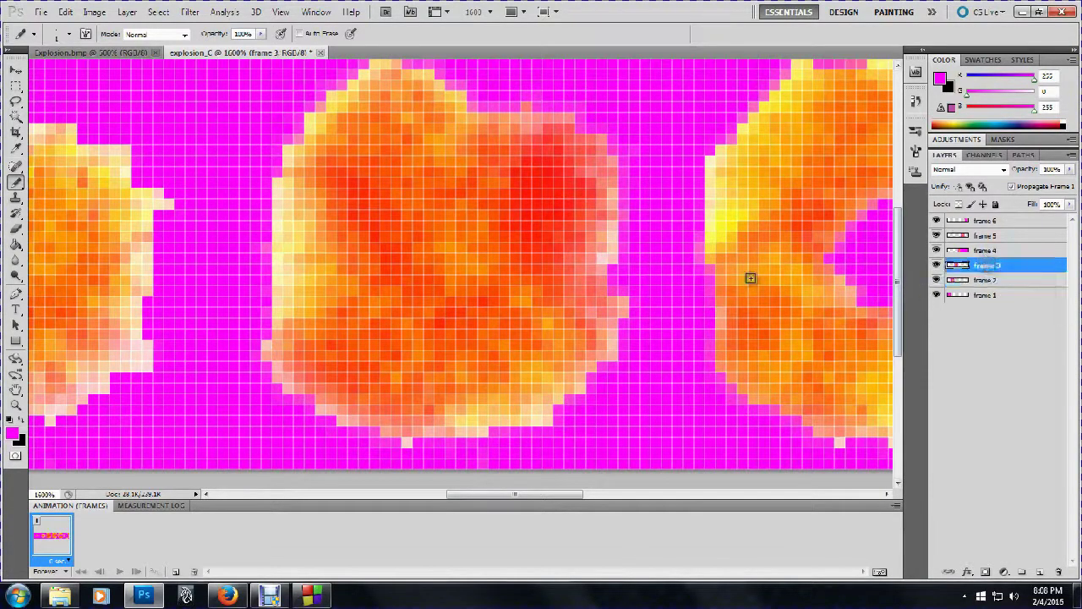
mouse_move(393, 439)
mouse_down()
mouse_move(330, 444)
mouse_move(345, 435)
mouse_move(229, 423)
mouse_move(310, 403)
mouse_move(254, 401)
mouse_move(280, 377)
mouse_move(257, 313)
mouse_move(262, 234)
mouse_move(251, 251)
mouse_move(250, 182)
mouse_up()
Pencil magenta along the third explosion's left, upper and right edge pixels
scroll(250, 182, up, 2)
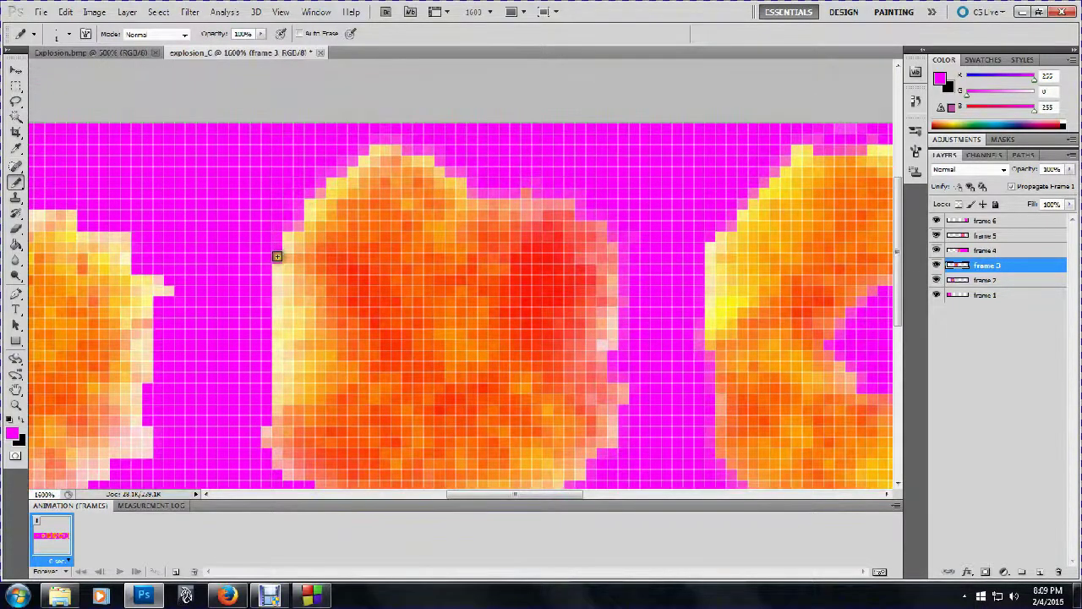
mouse_move(276, 255)
mouse_down()
mouse_move(281, 216)
mouse_move(288, 223)
mouse_move(305, 178)
mouse_move(376, 135)
mouse_move(458, 147)
mouse_move(441, 156)
mouse_move(475, 169)
mouse_move(482, 190)
mouse_move(586, 183)
mouse_move(539, 189)
mouse_move(579, 190)
mouse_move(580, 209)
mouse_move(618, 235)
mouse_up()
scroll(643, 203, down, 3)
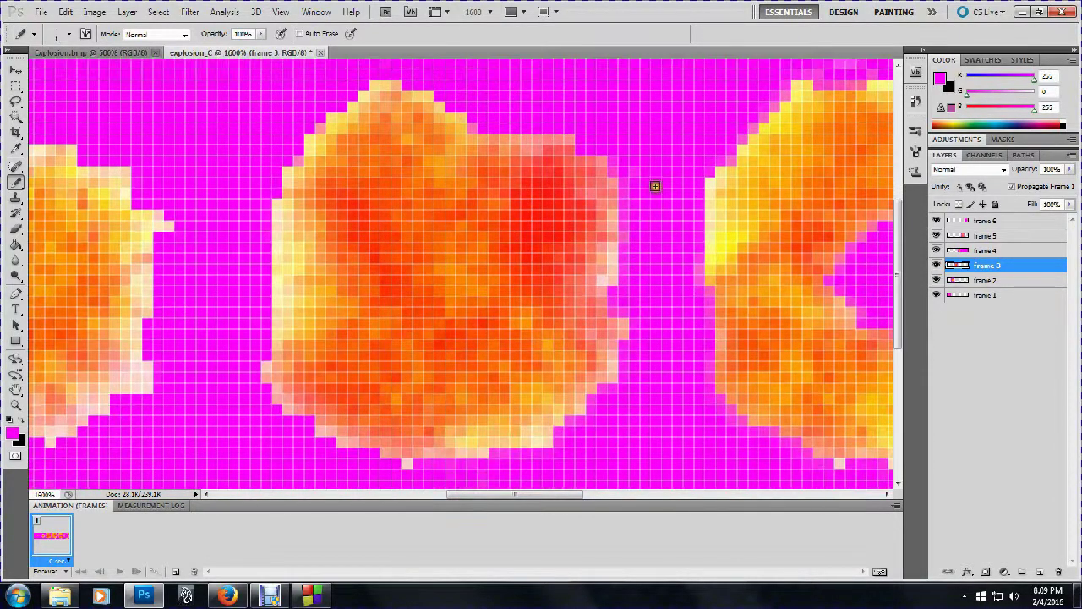
mouse_move(639, 168)
mouse_down()
mouse_move(619, 162)
mouse_move(616, 191)
mouse_move(618, 295)
mouse_move(622, 306)
mouse_move(634, 303)
mouse_up()
drag(624, 347, 621, 393)
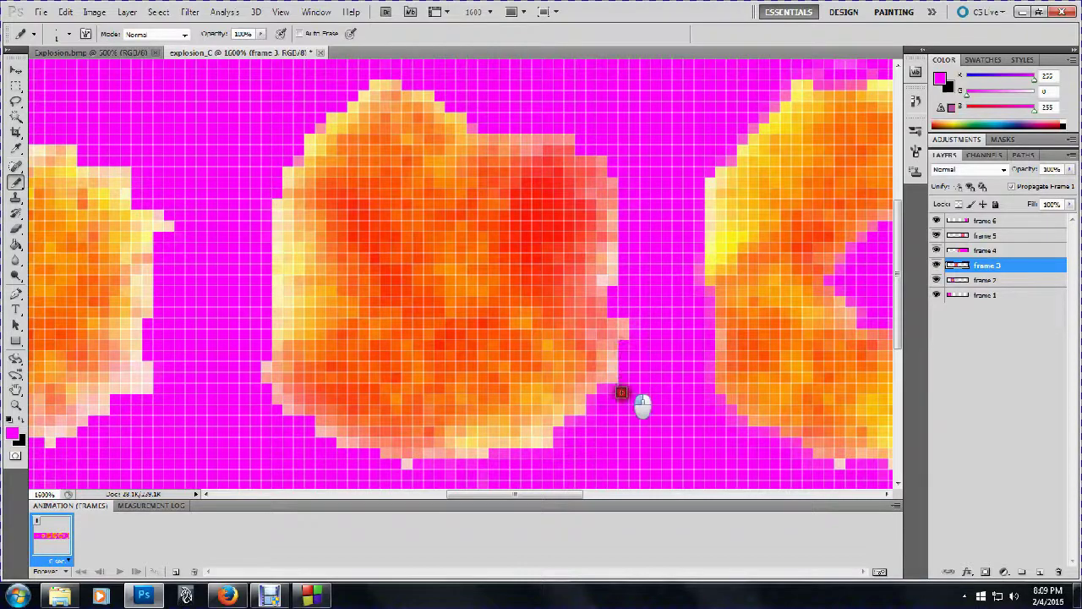
mouse_move(561, 494)
mouse_down()
mouse_move(551, 495)
mouse_move(638, 498)
mouse_move(599, 499)
mouse_up()
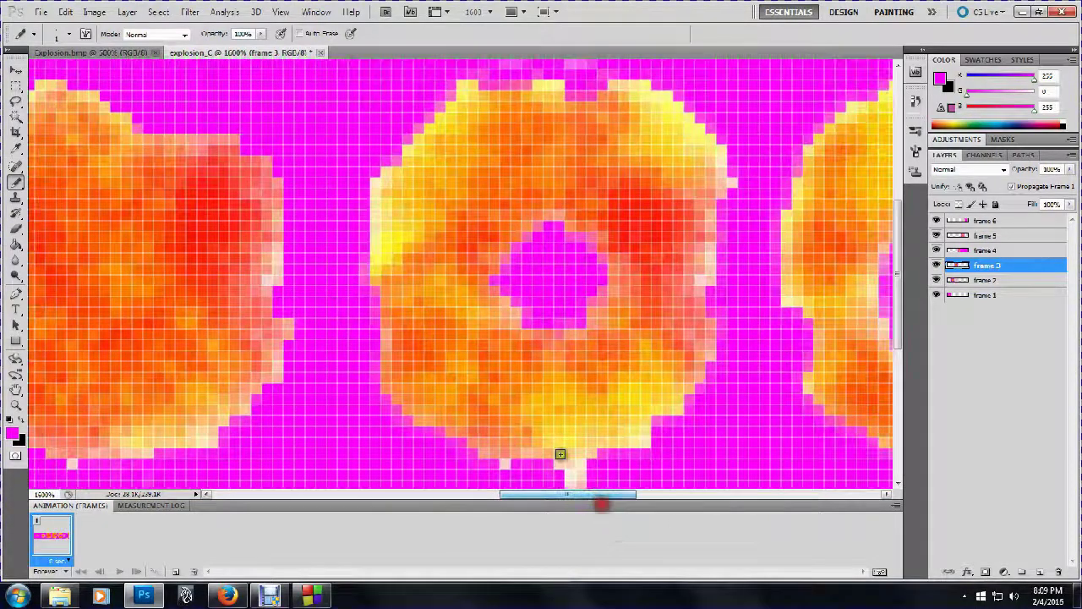
scroll(539, 259, down, 1)
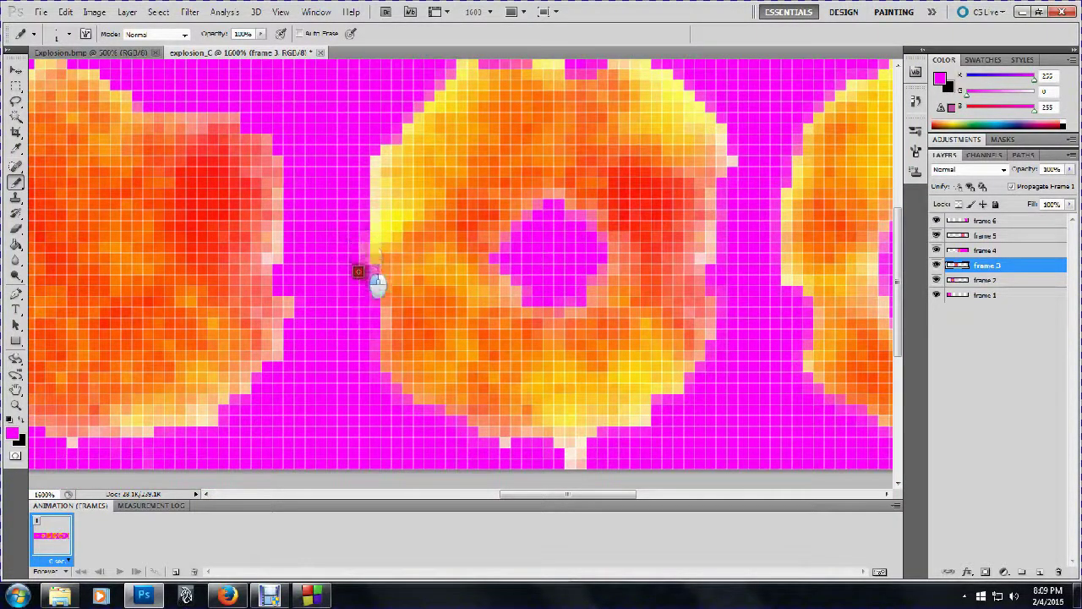
On frame 4, pencil magenta around the ring's central hole, widening it upward and up-right
click(974, 250)
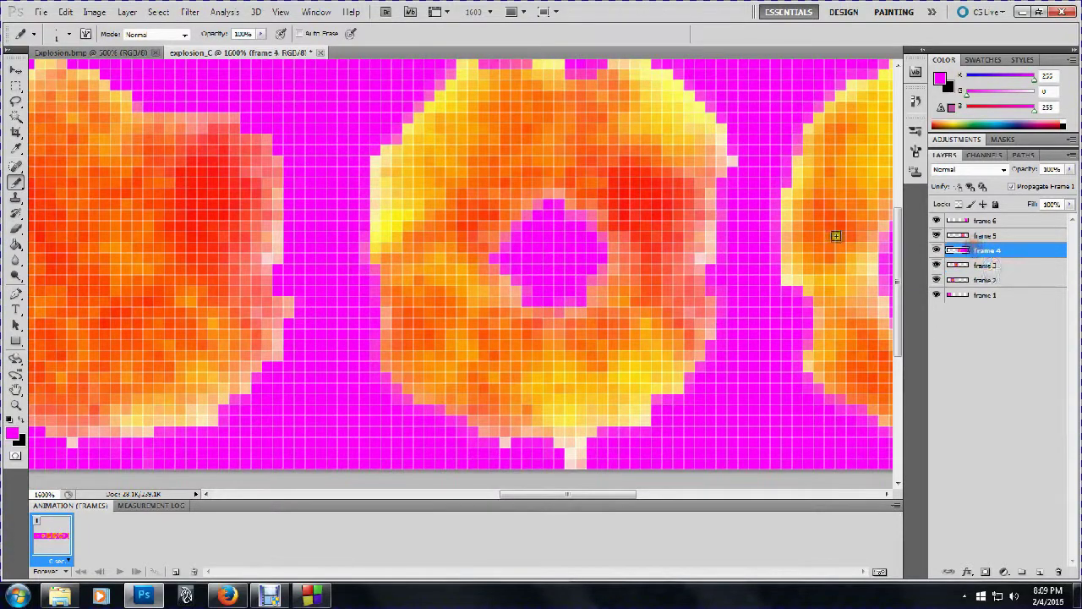
mouse_move(364, 228)
mouse_down()
mouse_move(357, 283)
mouse_move(371, 279)
mouse_move(363, 371)
mouse_move(374, 340)
mouse_move(374, 388)
mouse_move(363, 375)
mouse_move(383, 382)
mouse_move(383, 398)
mouse_move(388, 380)
mouse_move(385, 395)
mouse_move(396, 391)
mouse_move(403, 410)
mouse_move(440, 410)
mouse_move(439, 425)
mouse_move(473, 435)
mouse_move(473, 454)
mouse_move(495, 444)
mouse_move(483, 443)
mouse_move(542, 443)
mouse_move(569, 465)
mouse_move(598, 452)
mouse_move(559, 464)
mouse_move(537, 455)
mouse_move(565, 473)
mouse_move(597, 457)
mouse_move(602, 435)
mouse_move(649, 432)
mouse_move(658, 400)
mouse_move(695, 381)
mouse_up()
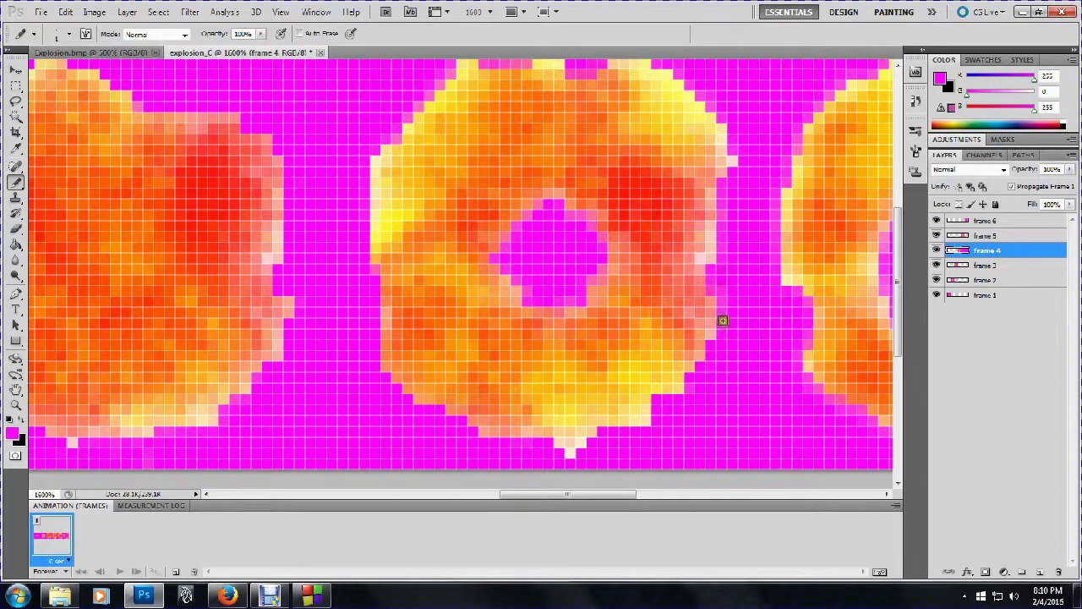
mouse_move(723, 321)
mouse_down()
mouse_move(724, 271)
mouse_move(711, 289)
mouse_move(712, 271)
mouse_move(730, 291)
mouse_move(721, 371)
mouse_up()
scroll(727, 307, up, 3)
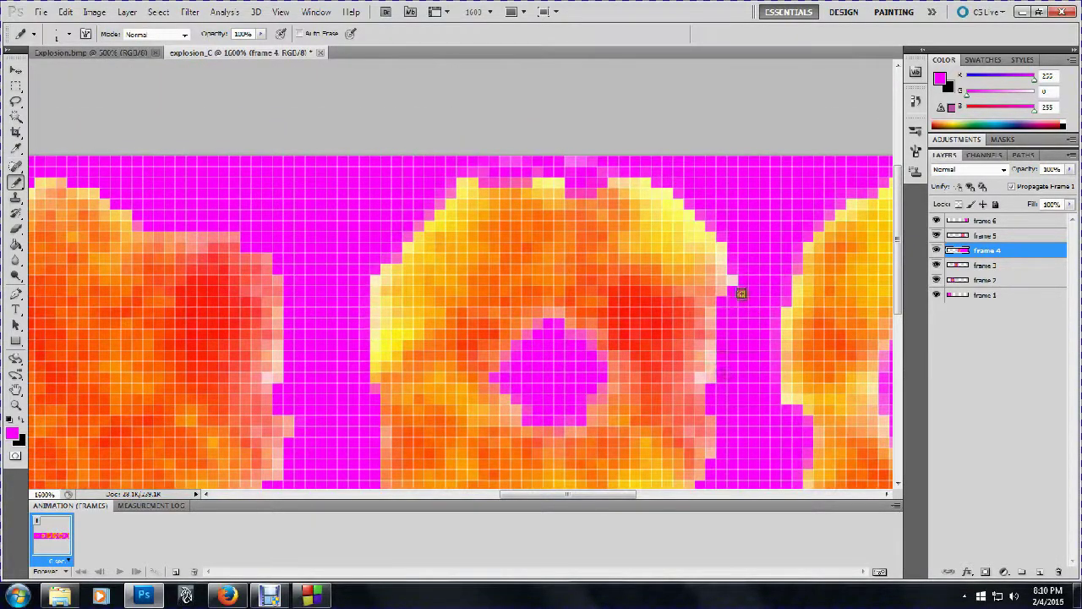
mouse_move(742, 276)
mouse_down()
mouse_move(730, 219)
mouse_move(730, 231)
mouse_move(720, 228)
mouse_move(707, 203)
mouse_move(703, 215)
mouse_move(640, 165)
mouse_move(558, 159)
mouse_move(571, 158)
mouse_move(619, 160)
mouse_move(585, 176)
mouse_move(586, 189)
mouse_move(554, 165)
mouse_move(523, 179)
mouse_move(469, 168)
mouse_move(444, 177)
mouse_move(372, 256)
mouse_up()
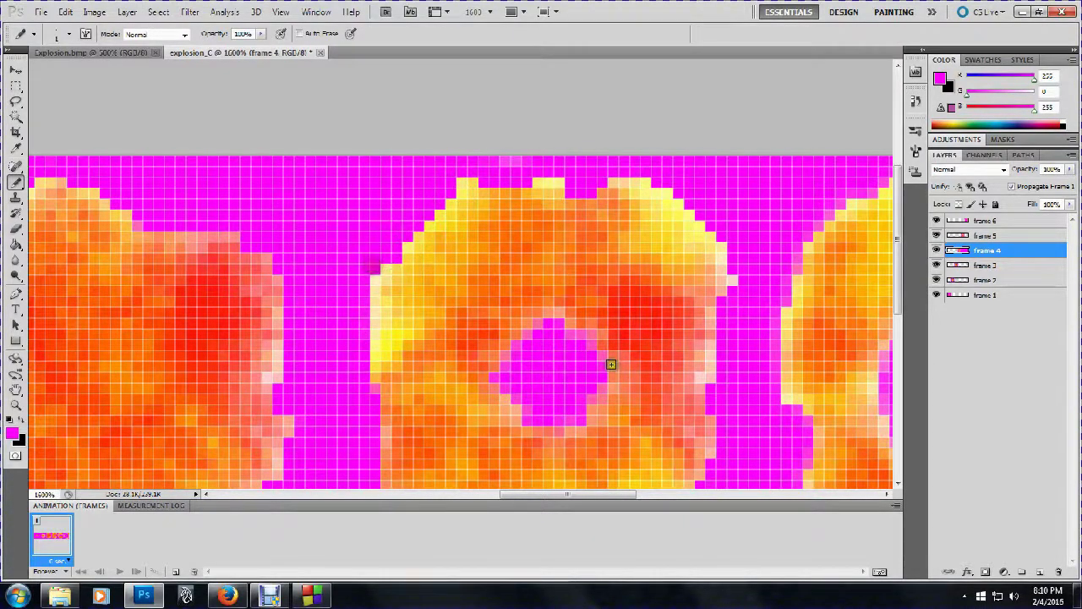
scroll(612, 363, down, 3)
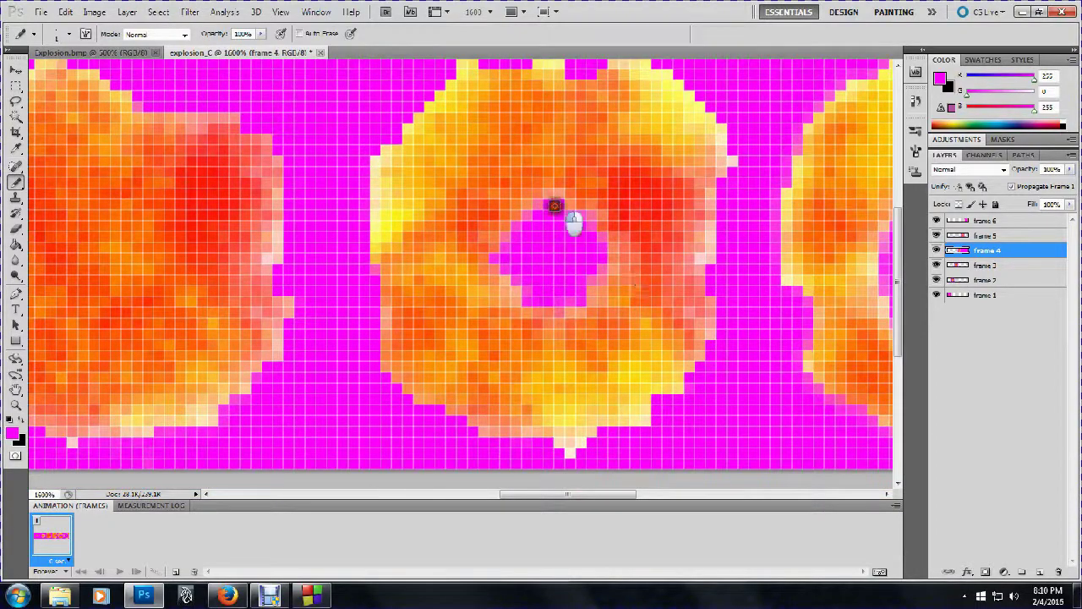
mouse_move(554, 205)
mouse_down()
mouse_move(528, 204)
mouse_move(496, 259)
mouse_move(530, 299)
mouse_move(565, 297)
mouse_move(542, 311)
mouse_move(569, 292)
mouse_up()
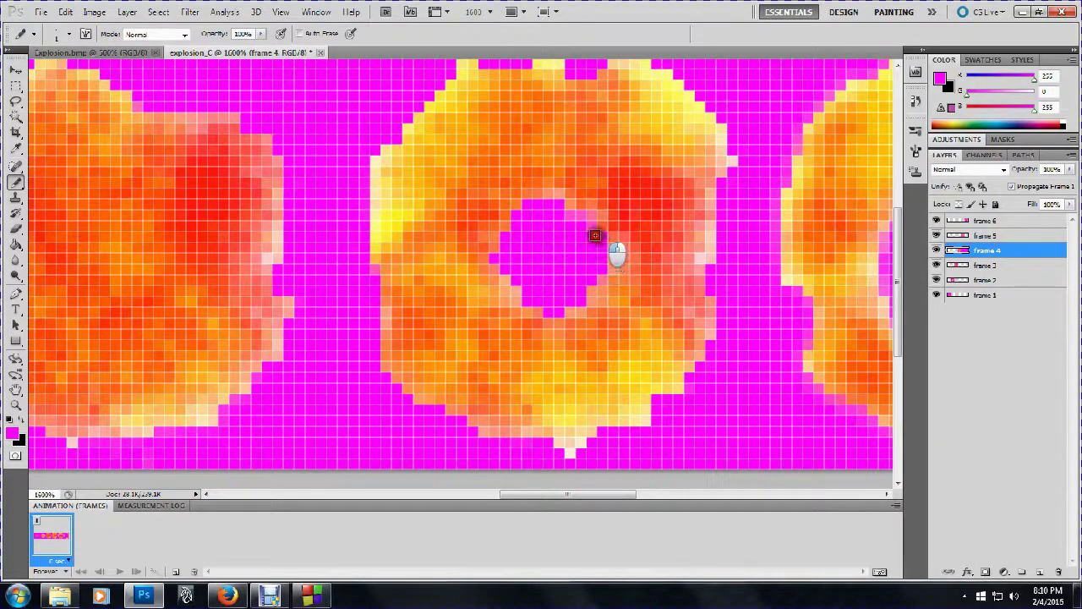
mouse_move(595, 235)
mouse_down()
mouse_move(577, 221)
mouse_move(548, 221)
mouse_up()
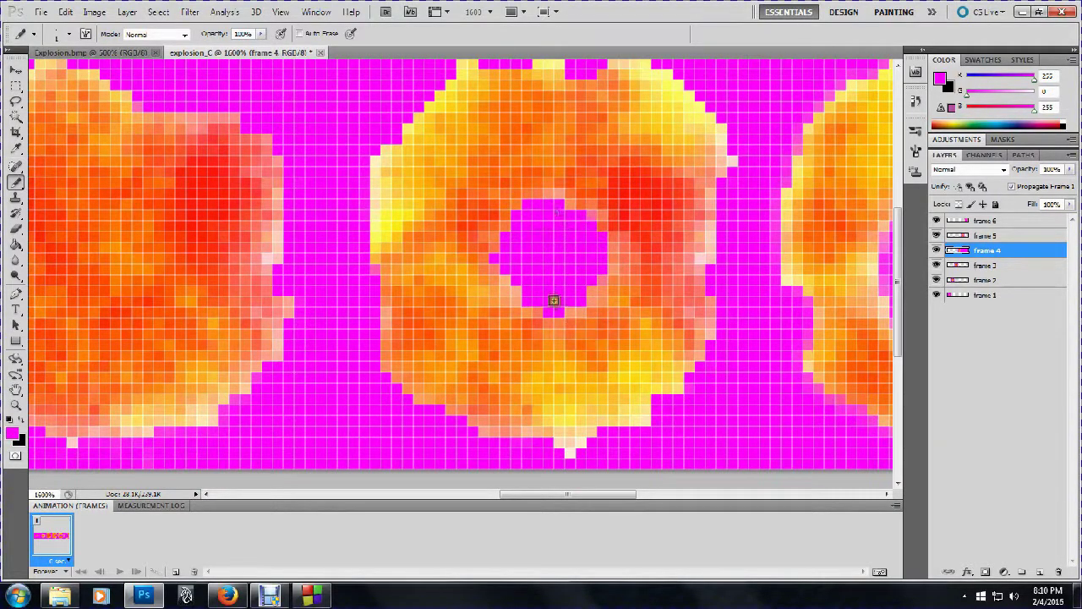
drag(606, 498, 669, 497)
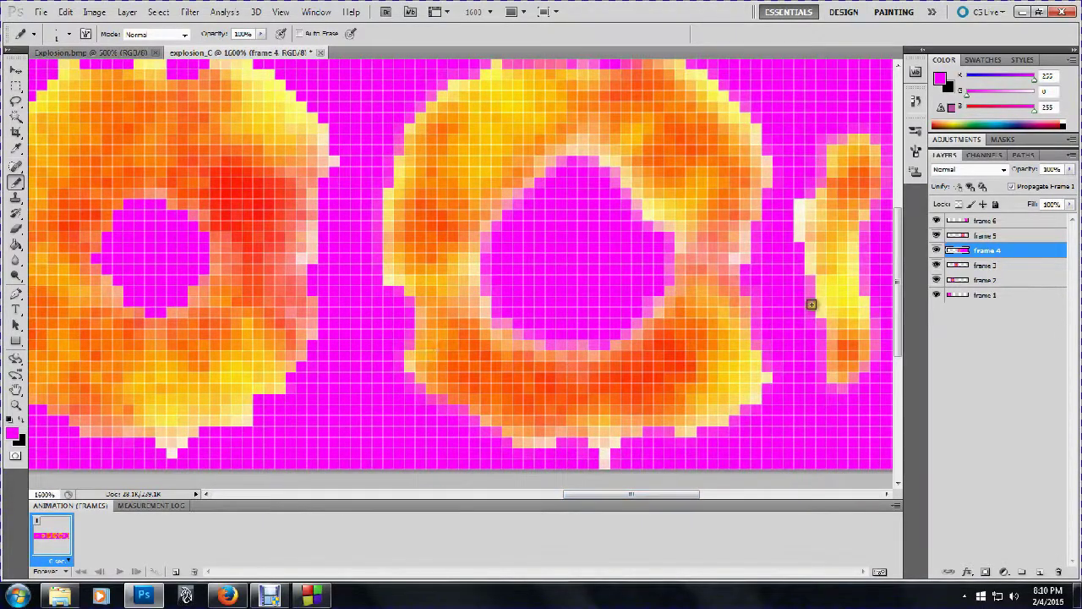
On frame 5, repaint the blob's outer and right edge pixels magenta
click(984, 236)
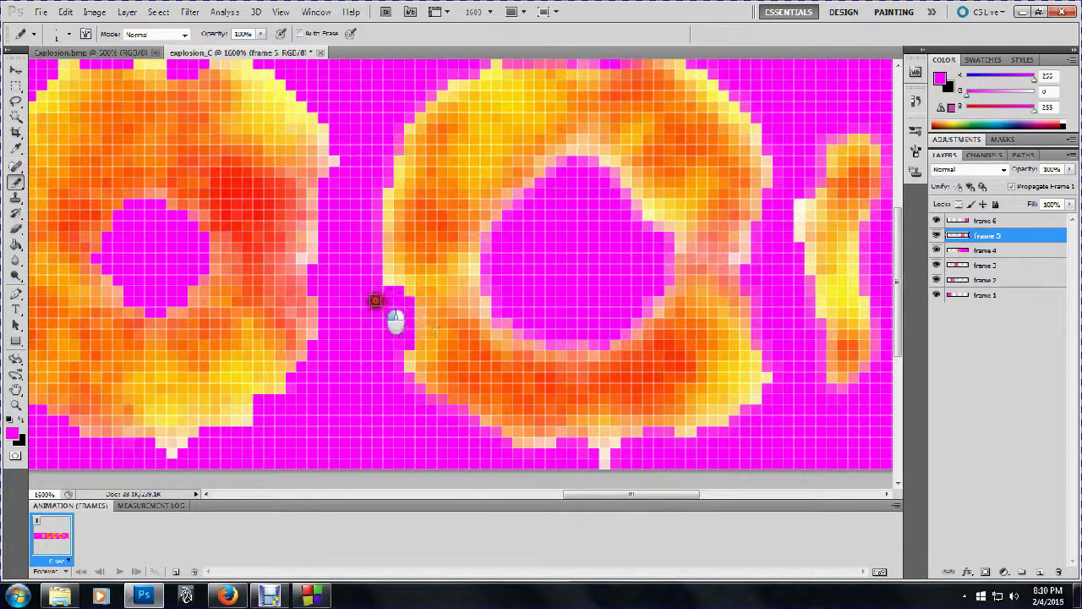
scroll(366, 253, up, 3)
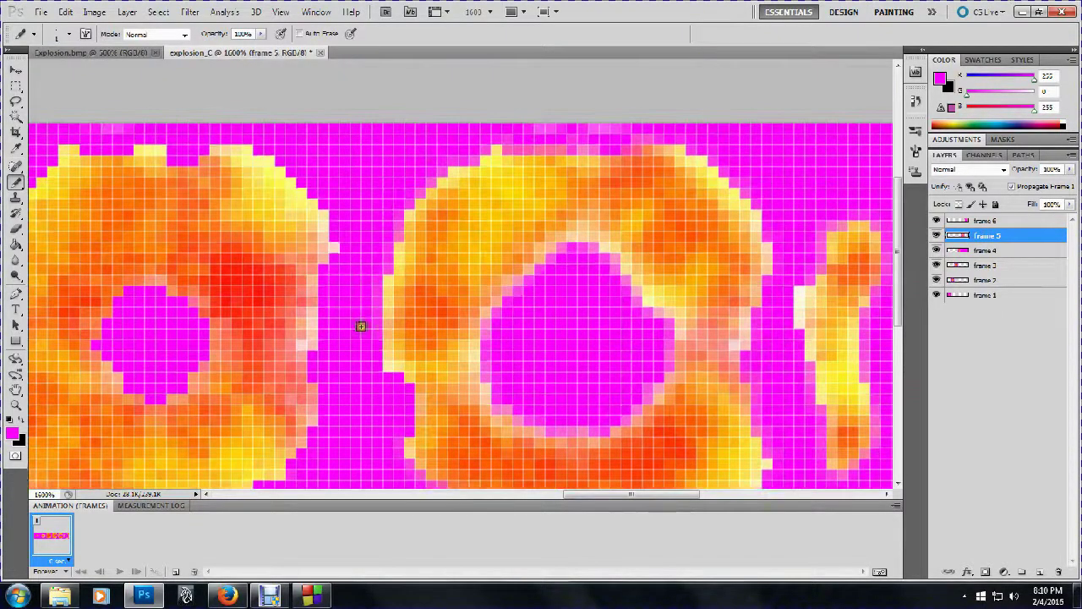
mouse_move(372, 337)
mouse_down()
mouse_move(378, 250)
mouse_move(388, 264)
mouse_move(401, 189)
mouse_move(410, 198)
mouse_move(465, 153)
mouse_move(395, 194)
mouse_move(469, 160)
mouse_move(496, 131)
mouse_move(554, 164)
mouse_move(595, 128)
mouse_move(502, 127)
mouse_move(686, 122)
mouse_move(625, 132)
mouse_move(614, 149)
mouse_move(581, 129)
mouse_move(573, 146)
mouse_move(597, 144)
mouse_move(516, 141)
mouse_move(564, 131)
mouse_move(600, 148)
mouse_move(625, 137)
mouse_move(690, 138)
mouse_move(756, 208)
mouse_up()
scroll(799, 203, down, 2)
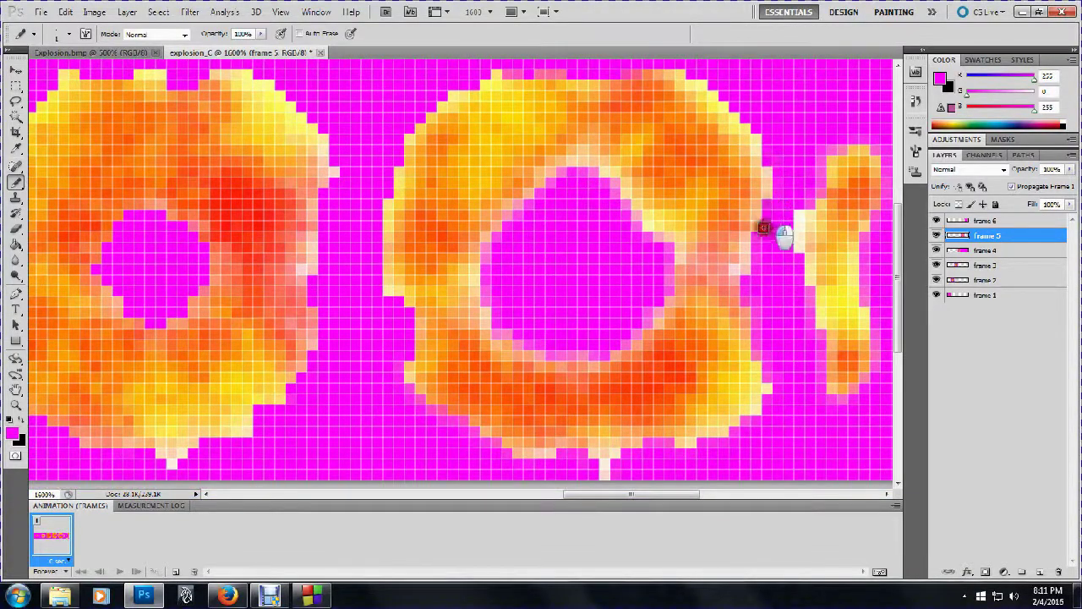
mouse_move(762, 227)
mouse_down()
mouse_move(752, 295)
mouse_move(742, 287)
mouse_move(757, 349)
mouse_up()
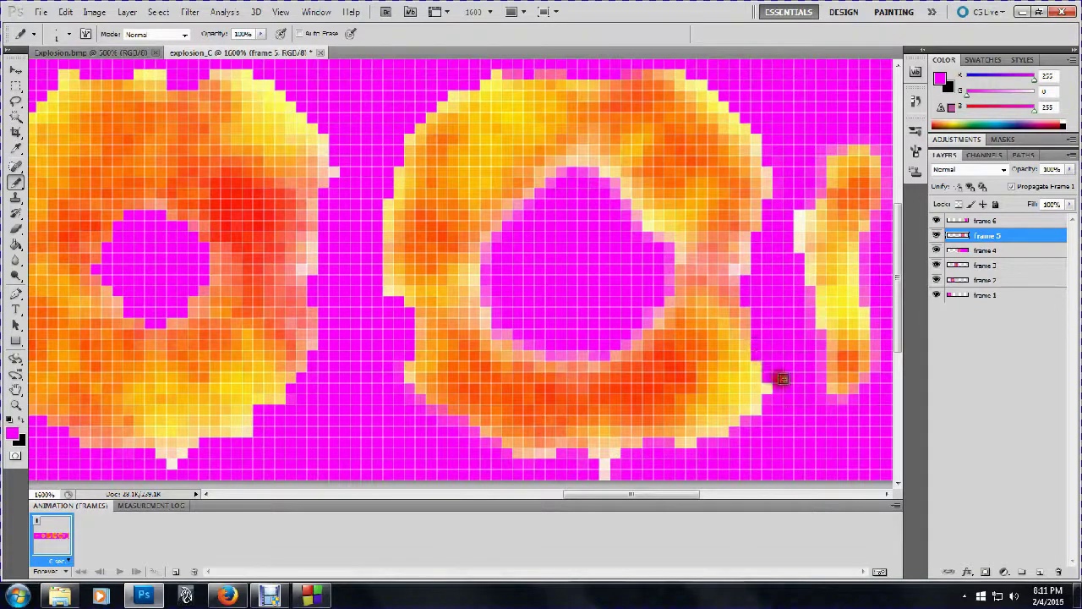
Clean the blob's lower-right and lower edges and the ring's inner hole pixels with magenta
scroll(778, 374, down, 2)
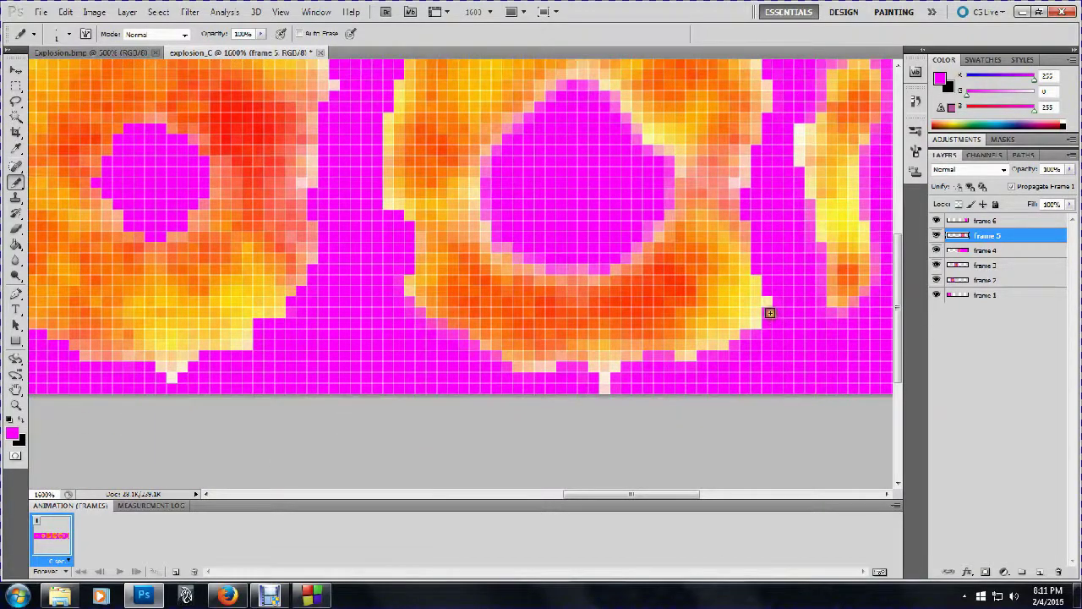
mouse_move(762, 319)
mouse_down()
mouse_move(746, 352)
mouse_move(732, 346)
mouse_move(732, 361)
mouse_move(699, 355)
mouse_move(696, 371)
mouse_move(650, 357)
mouse_move(641, 378)
mouse_move(606, 398)
mouse_move(566, 397)
mouse_move(629, 395)
mouse_move(589, 383)
mouse_up()
mouse_move(507, 372)
mouse_down()
mouse_move(459, 335)
mouse_move(435, 335)
mouse_move(437, 323)
mouse_move(408, 307)
mouse_up()
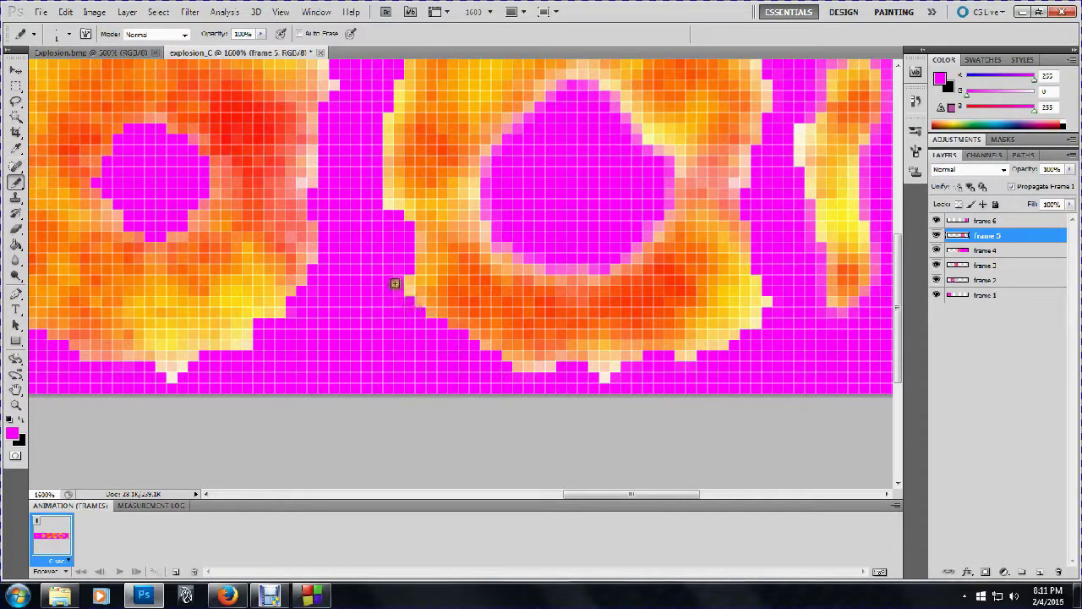
drag(399, 267, 397, 343)
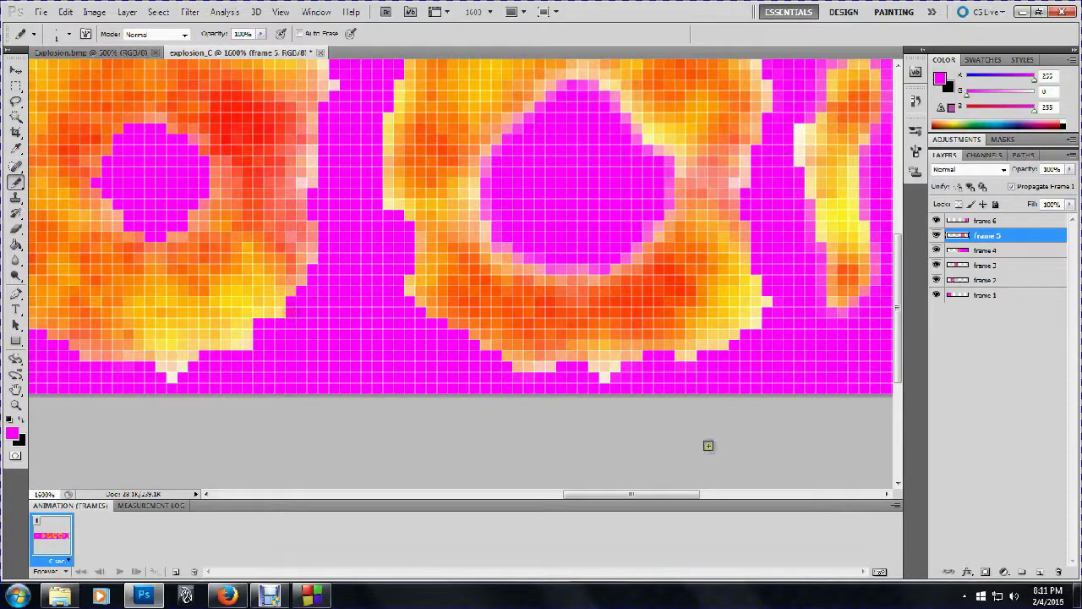
scroll(554, 276, up, 2)
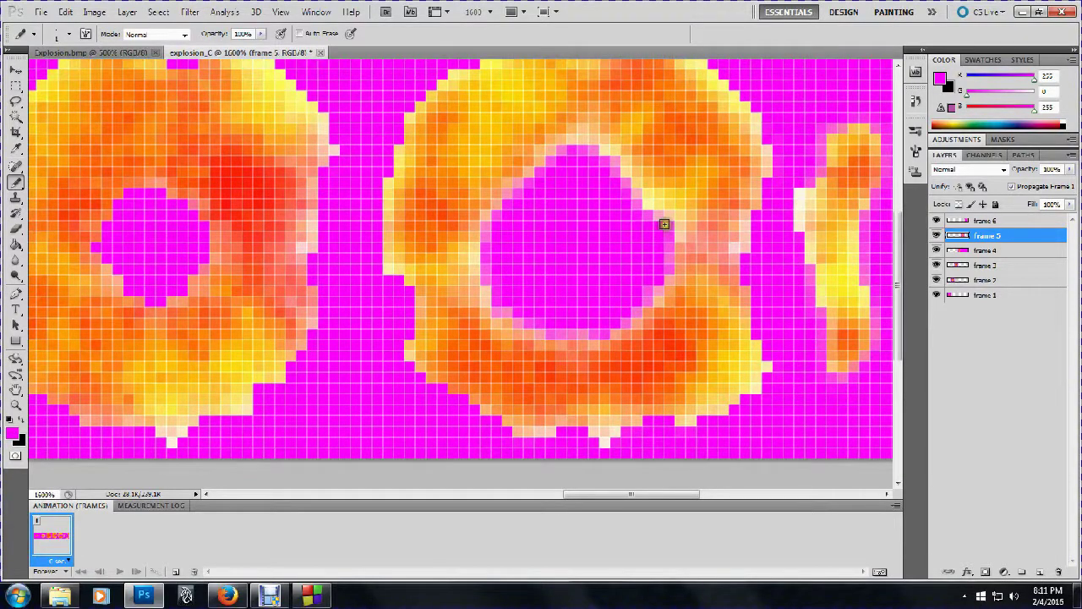
mouse_move(662, 236)
mouse_down()
mouse_move(631, 208)
mouse_move(610, 164)
mouse_move(565, 150)
mouse_move(493, 220)
mouse_move(476, 272)
mouse_move(490, 302)
mouse_move(555, 331)
mouse_move(628, 314)
mouse_move(667, 245)
mouse_move(625, 186)
mouse_move(624, 265)
mouse_up()
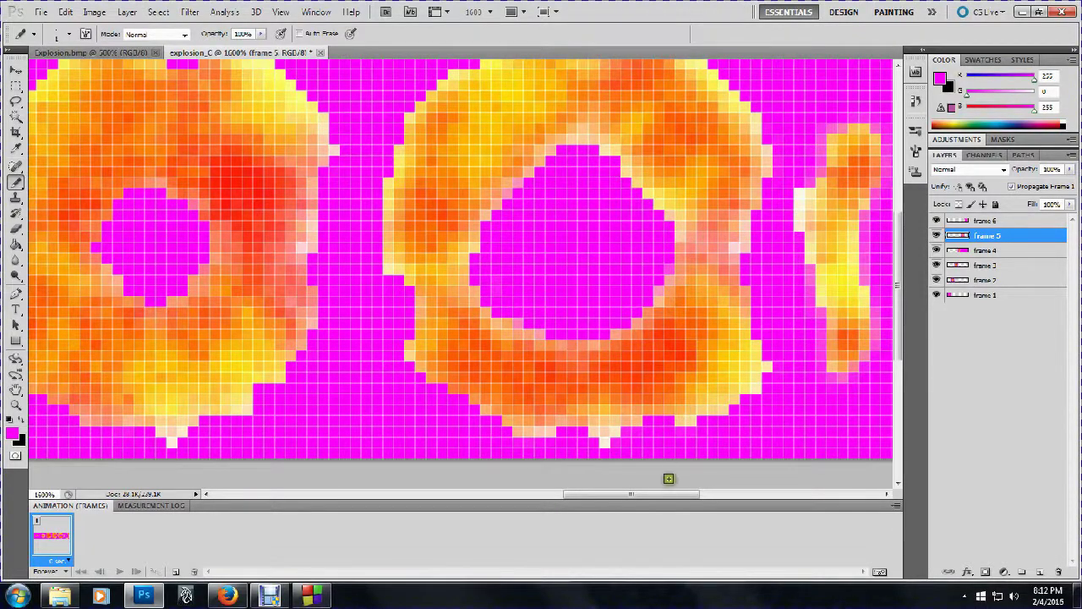
drag(668, 490, 721, 484)
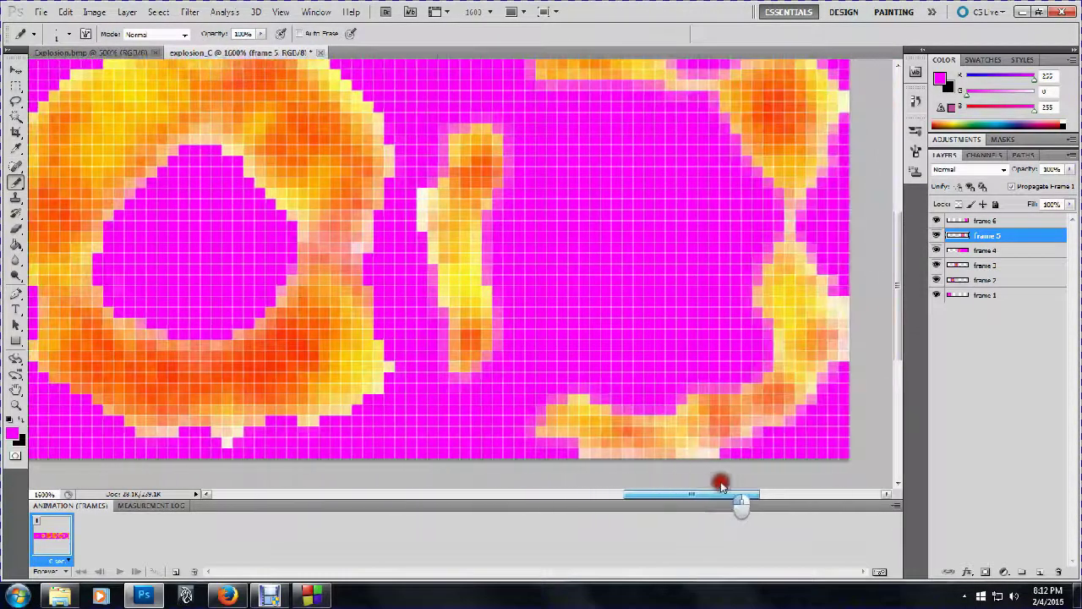
On frame 6, pencil the yellow blob's left and lower edge pixels magenta
click(1015, 219)
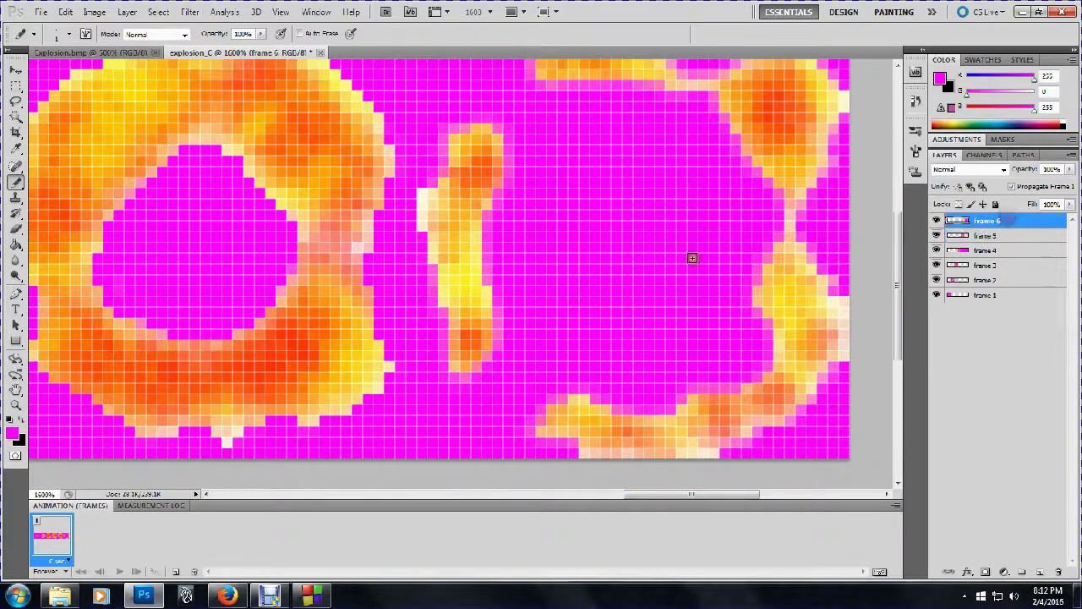
mouse_move(438, 279)
mouse_down()
mouse_move(425, 337)
mouse_move(440, 332)
mouse_move(444, 383)
mouse_move(481, 378)
mouse_move(500, 298)
mouse_move(497, 276)
mouse_move(484, 270)
mouse_move(487, 217)
mouse_move(510, 182)
mouse_move(510, 129)
mouse_move(493, 115)
mouse_move(423, 113)
mouse_move(454, 122)
mouse_move(432, 133)
mouse_move(437, 164)
mouse_up()
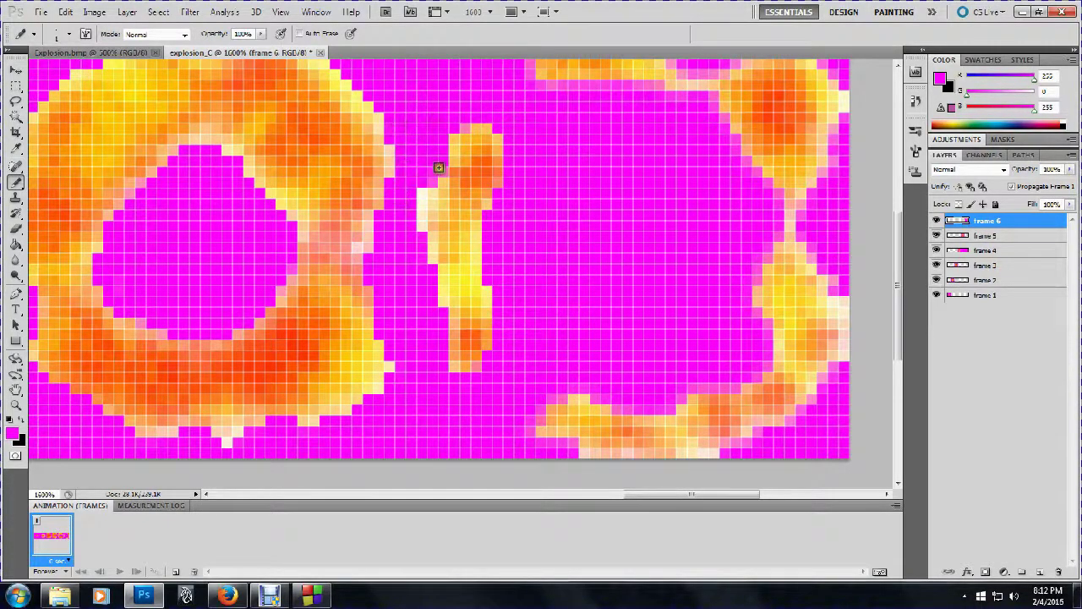
scroll(566, 268, up, 3)
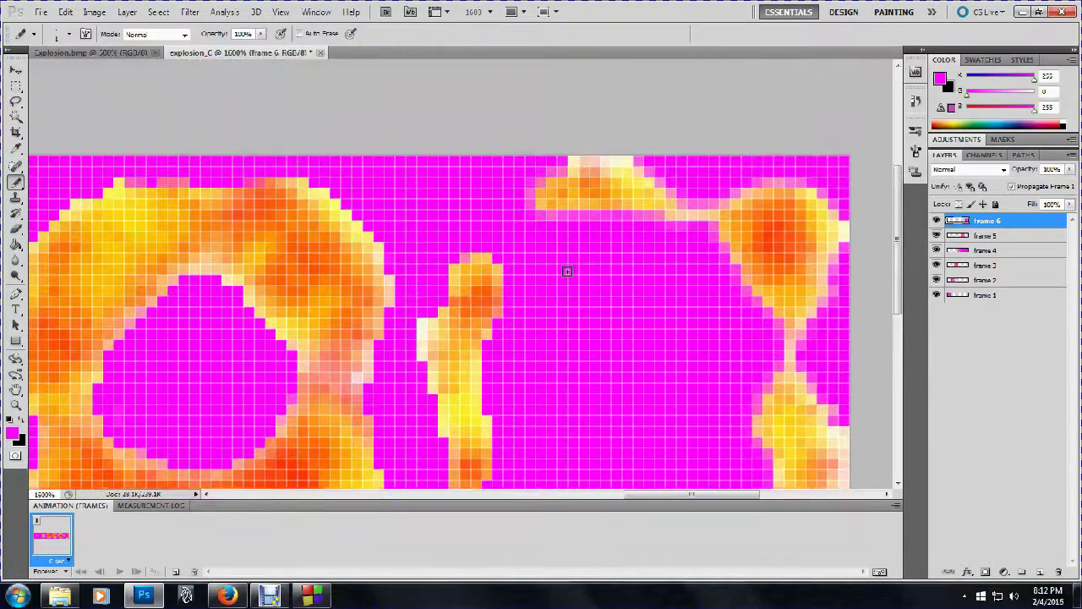
scroll(566, 271, up, 1)
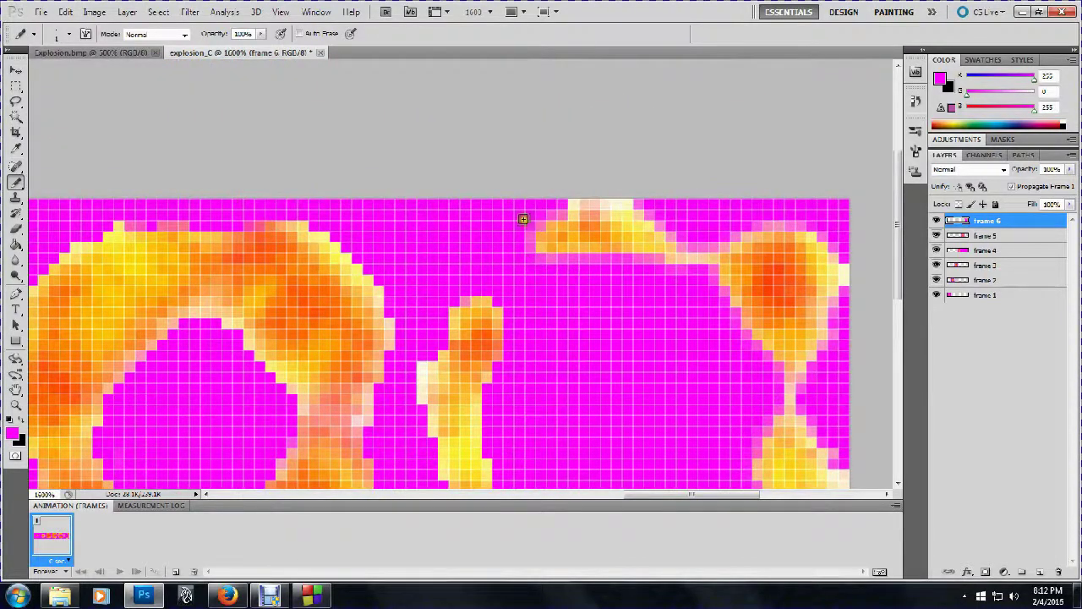
mouse_move(524, 219)
mouse_down()
mouse_move(538, 259)
mouse_move(654, 255)
mouse_move(668, 274)
mouse_move(694, 270)
mouse_up()
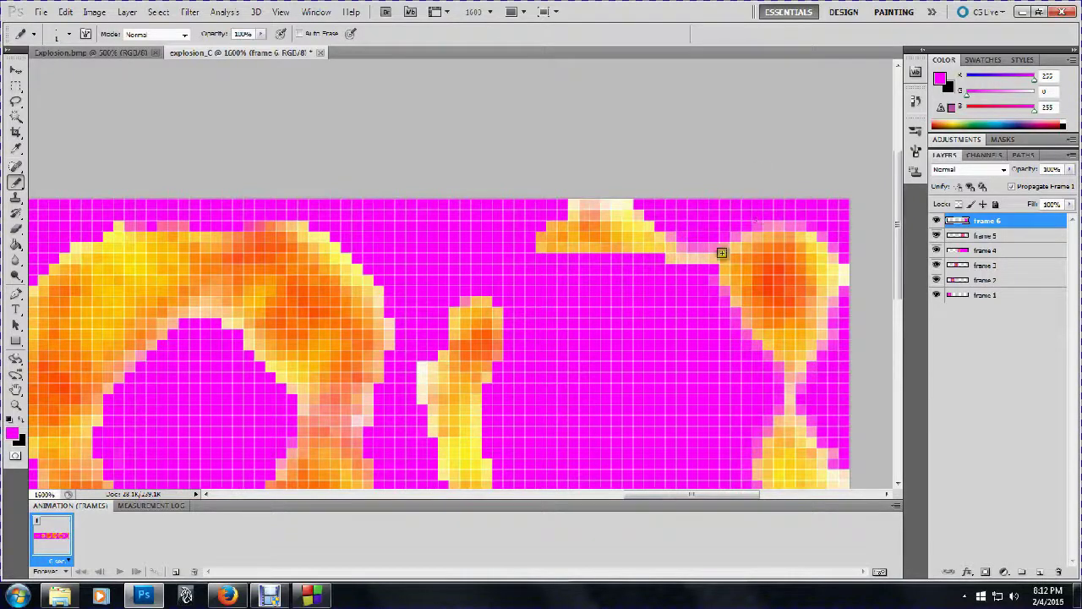
Paint stray pixels of the top-right blob and the right blob's left edge magenta
mouse_move(689, 234)
mouse_down()
mouse_move(736, 232)
mouse_move(775, 203)
mouse_move(840, 246)
mouse_move(846, 232)
mouse_move(814, 206)
mouse_move(667, 203)
mouse_move(802, 224)
mouse_up()
scroll(815, 341, down, 5)
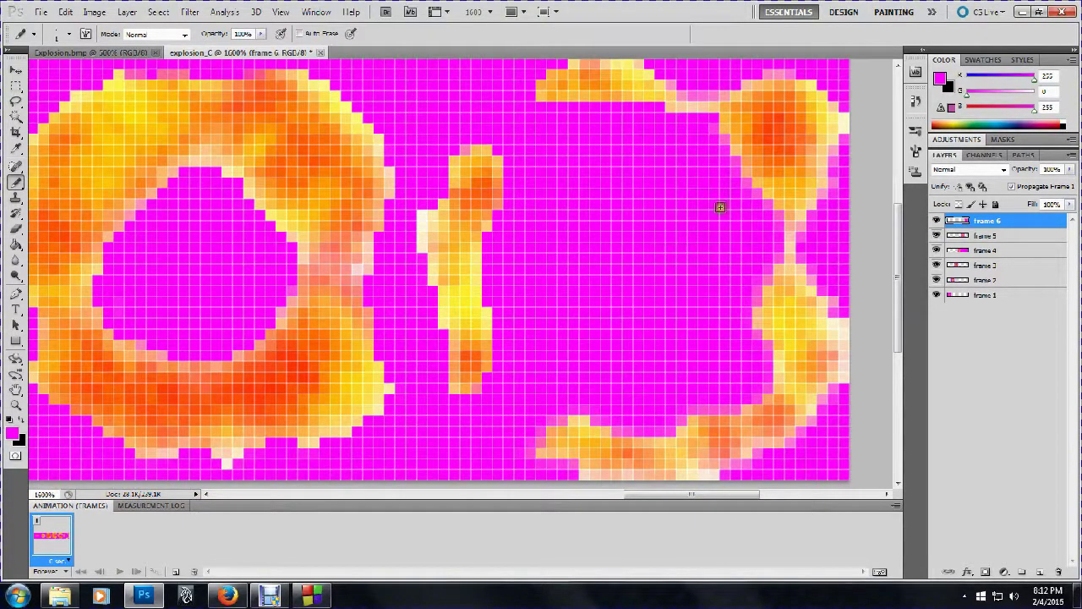
mouse_move(703, 111)
mouse_down()
mouse_move(713, 94)
mouse_move(684, 82)
mouse_up()
mouse_move(703, 130)
mouse_down()
mouse_move(719, 173)
mouse_move(739, 149)
mouse_move(730, 188)
mouse_move(774, 224)
mouse_move(766, 206)
mouse_move(741, 189)
mouse_move(774, 229)
mouse_move(780, 217)
mouse_move(776, 259)
mouse_move(752, 303)
mouse_up()
Repaint the right blob's yellow edges and the ring's lower and right edge pixels magenta
scroll(690, 322, down, 3)
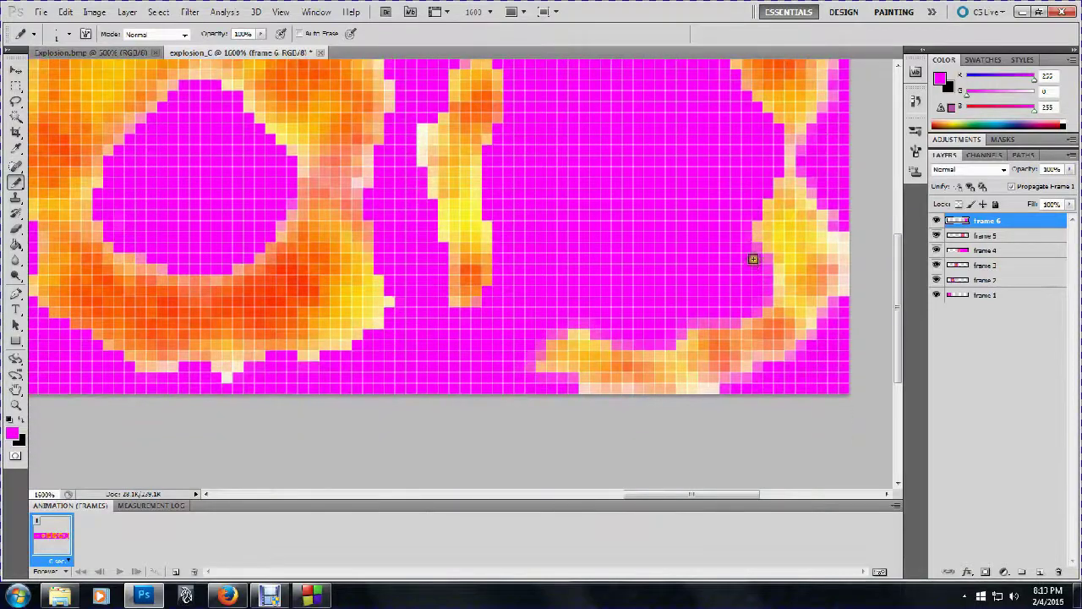
mouse_move(754, 259)
mouse_down()
mouse_move(766, 300)
mouse_move(753, 309)
mouse_move(676, 320)
mouse_move(733, 321)
mouse_move(695, 301)
mouse_move(667, 342)
mouse_move(615, 343)
mouse_move(585, 323)
mouse_move(535, 332)
mouse_move(641, 226)
mouse_move(617, 237)
mouse_move(522, 345)
mouse_move(538, 336)
mouse_move(526, 364)
mouse_move(536, 385)
mouse_move(572, 380)
mouse_move(537, 378)
mouse_move(547, 392)
mouse_move(569, 381)
mouse_move(547, 392)
mouse_move(518, 348)
mouse_up()
click(636, 222)
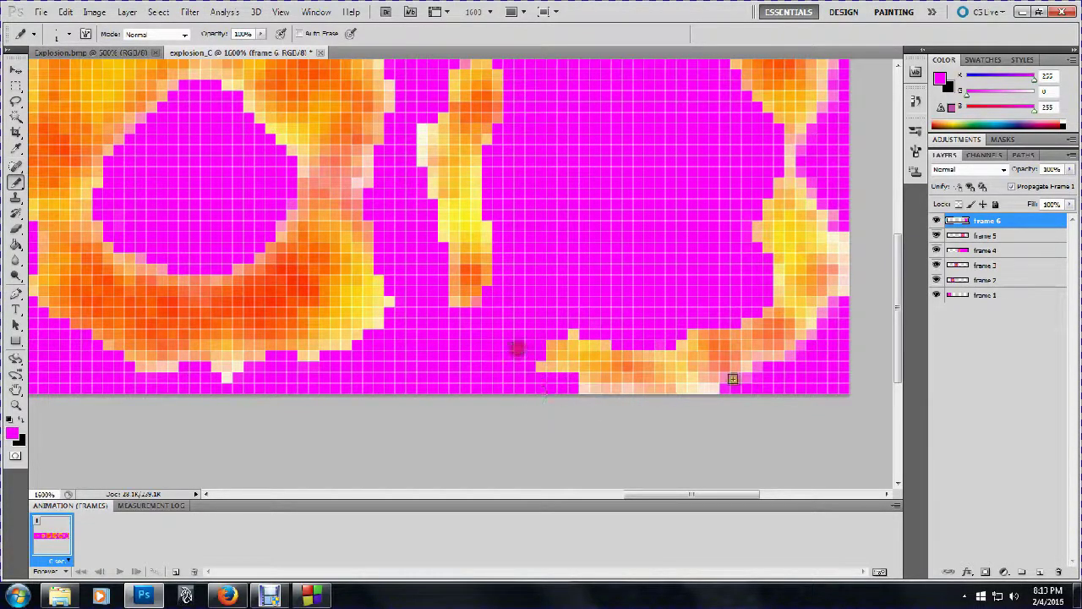
mouse_move(727, 394)
mouse_down()
mouse_move(800, 362)
mouse_move(845, 301)
mouse_move(790, 360)
mouse_move(730, 392)
mouse_move(826, 386)
mouse_move(849, 327)
mouse_move(812, 386)
mouse_move(790, 377)
mouse_move(844, 314)
mouse_move(824, 383)
mouse_up()
scroll(825, 383, up, 2)
scroll(824, 383, up, 5)
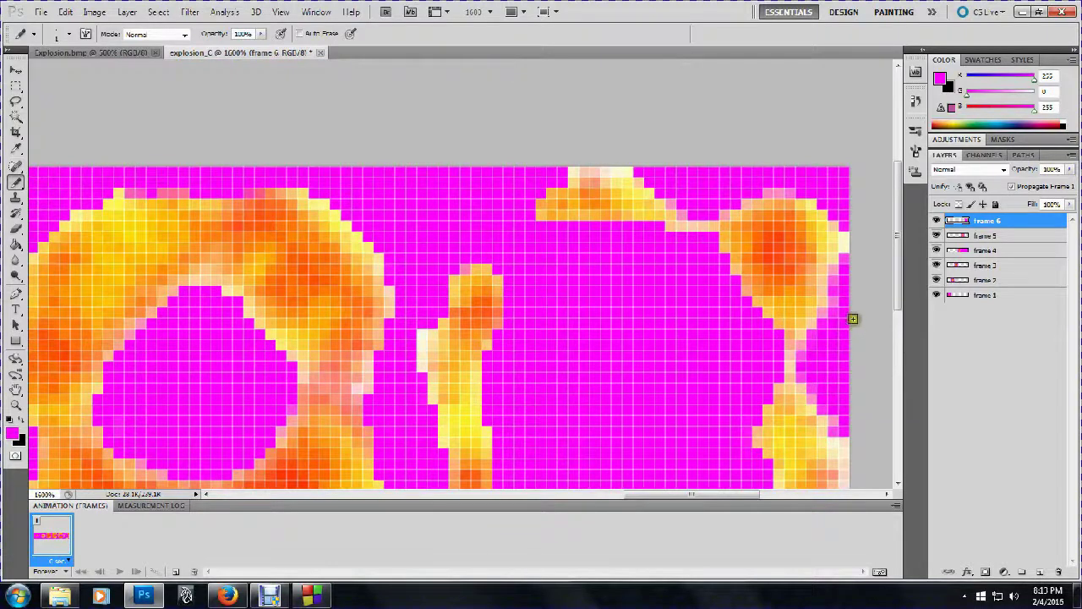
mouse_move(843, 262)
mouse_down()
mouse_move(843, 292)
mouse_move(840, 270)
mouse_move(804, 355)
mouse_move(833, 430)
mouse_move(850, 281)
mouse_up()
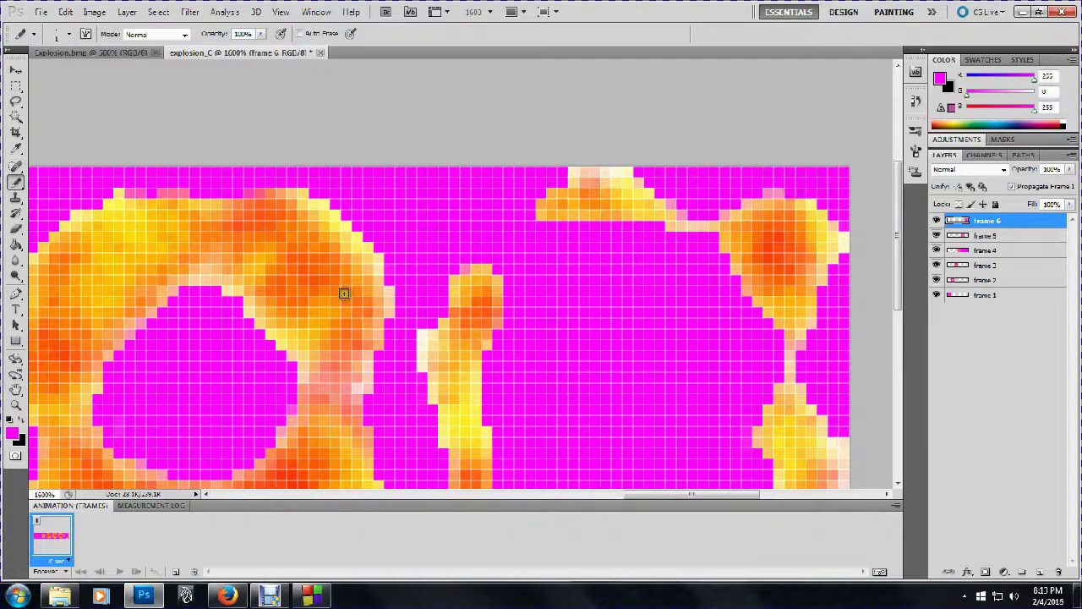
scroll(615, 272, down, 4)
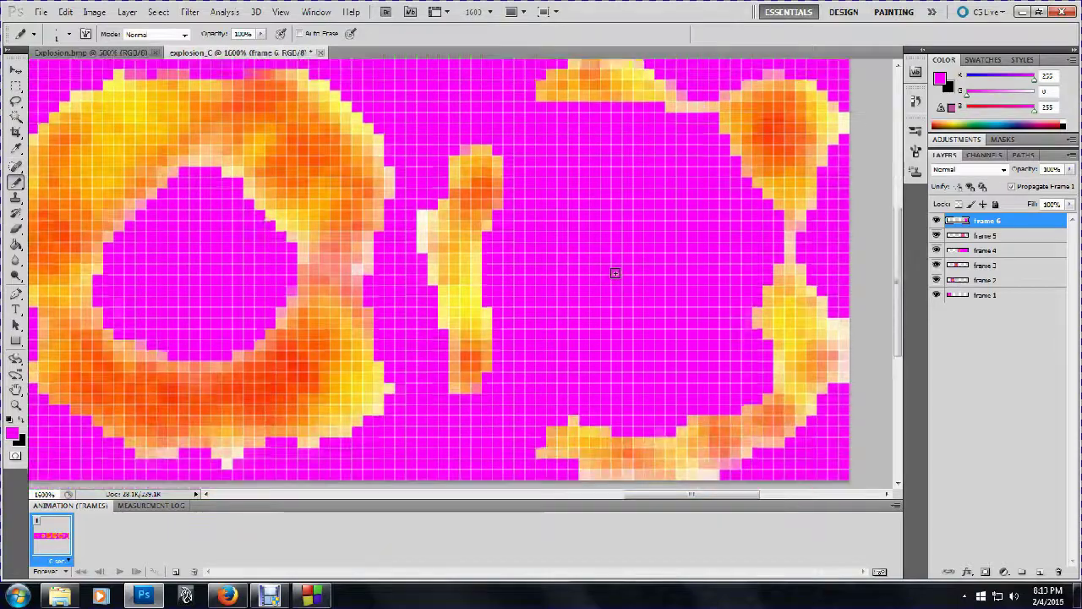
scroll(614, 272, down, 5)
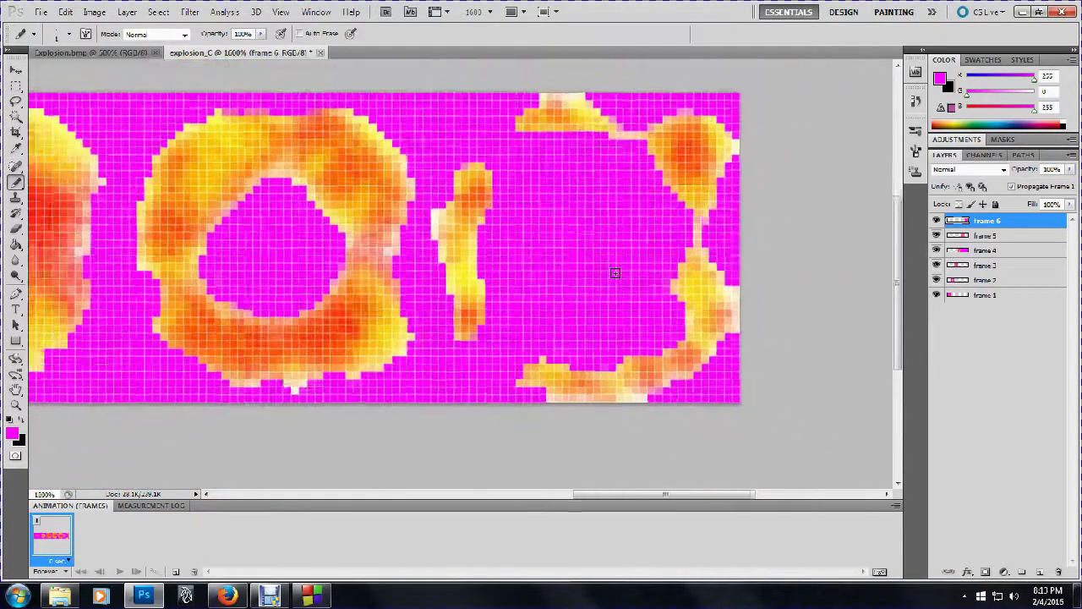
Save the explosion sprite sheet as explosion_C.psd in Photoshop format, then hide the frame 5 and 6 layers
scroll(615, 272, down, 1)
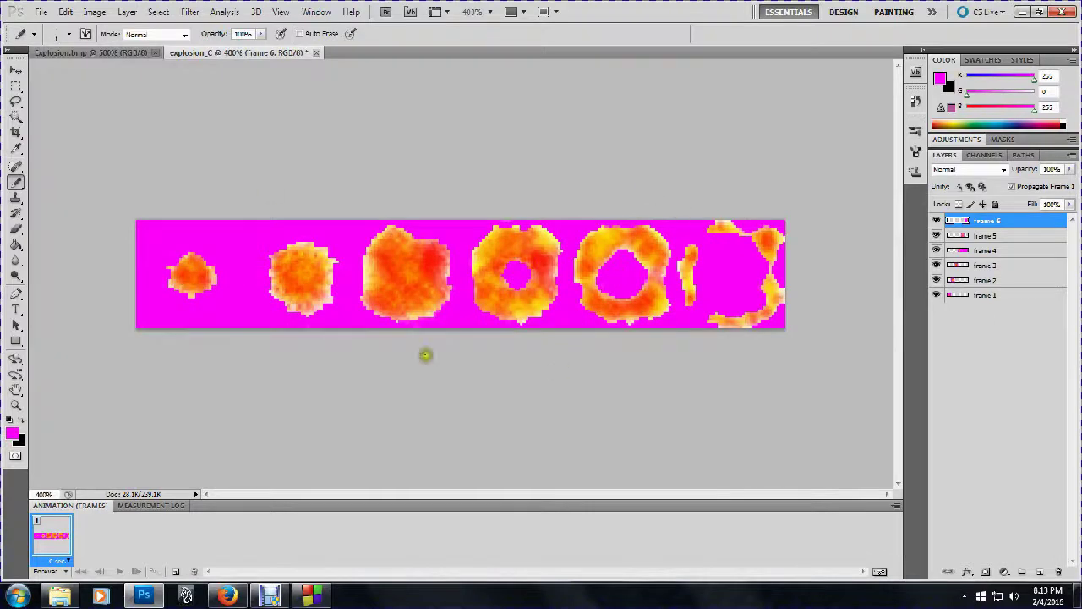
click(41, 12)
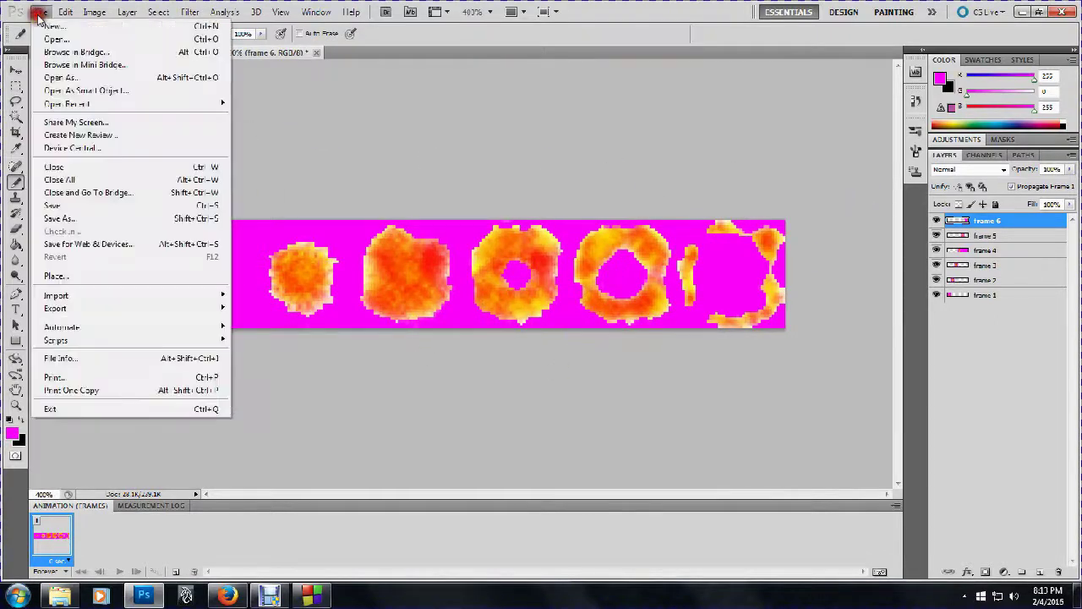
click(114, 218)
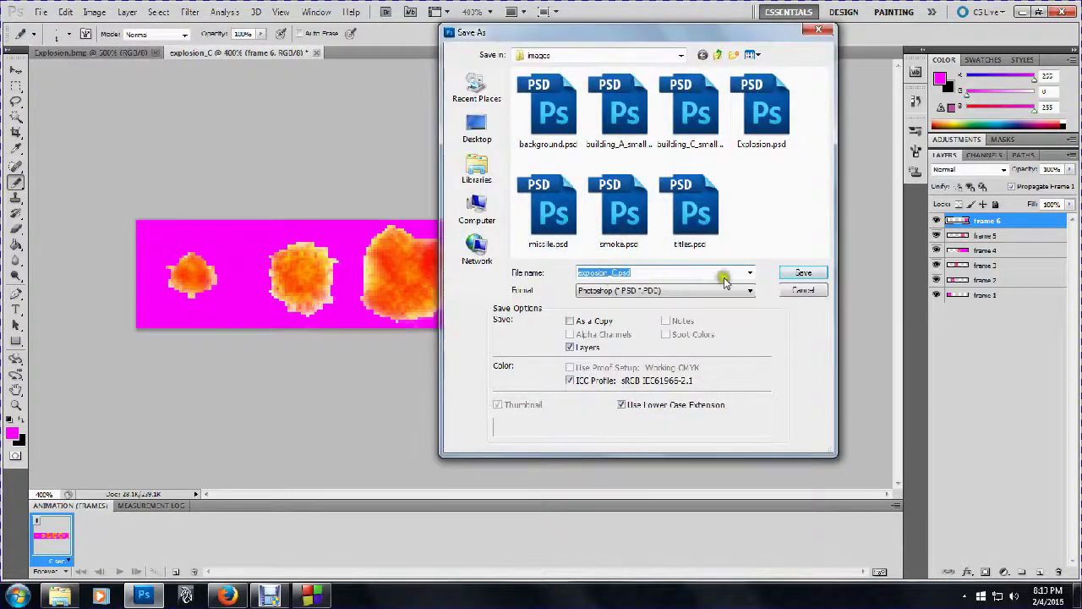
click(803, 273)
click(683, 187)
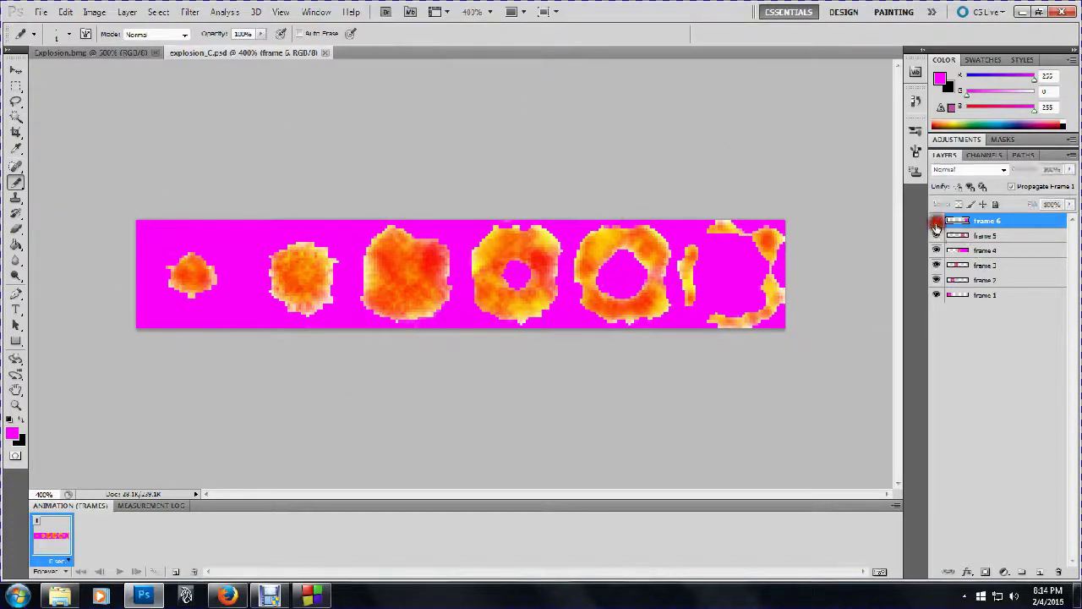
mouse_move(936, 220)
mouse_down()
mouse_move(936, 235)
mouse_move(936, 219)
mouse_up()
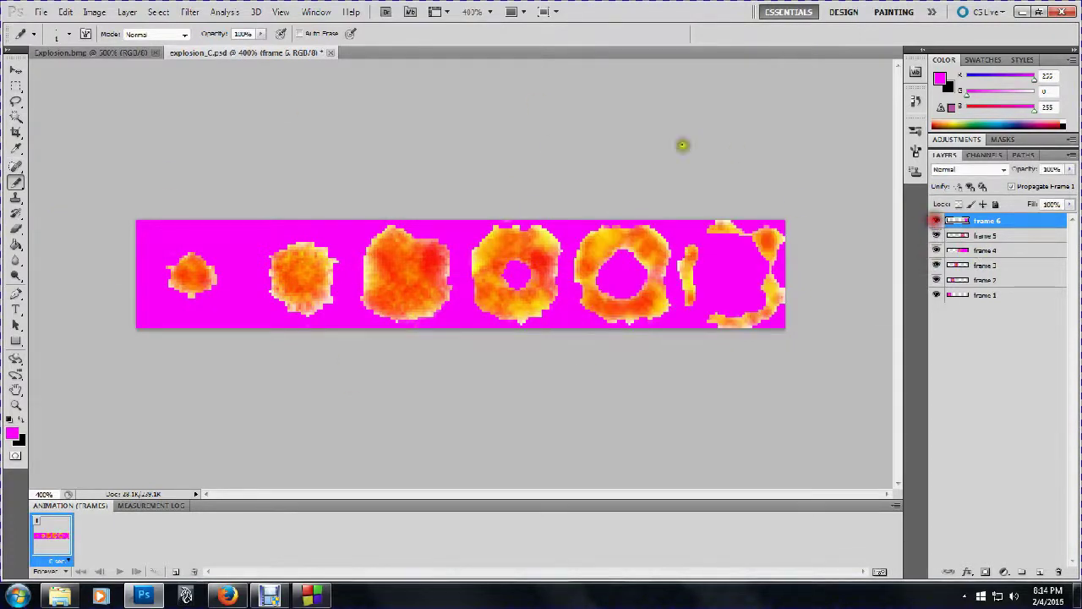
Show frames 5 and 6 again and start a Save As with BMP as the format
click(42, 12)
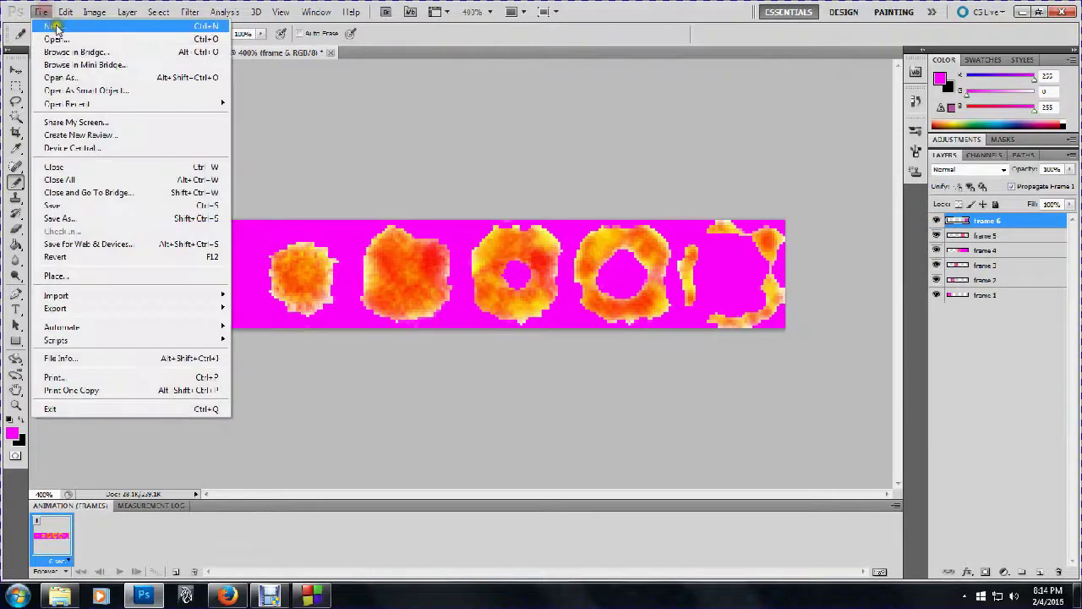
click(210, 217)
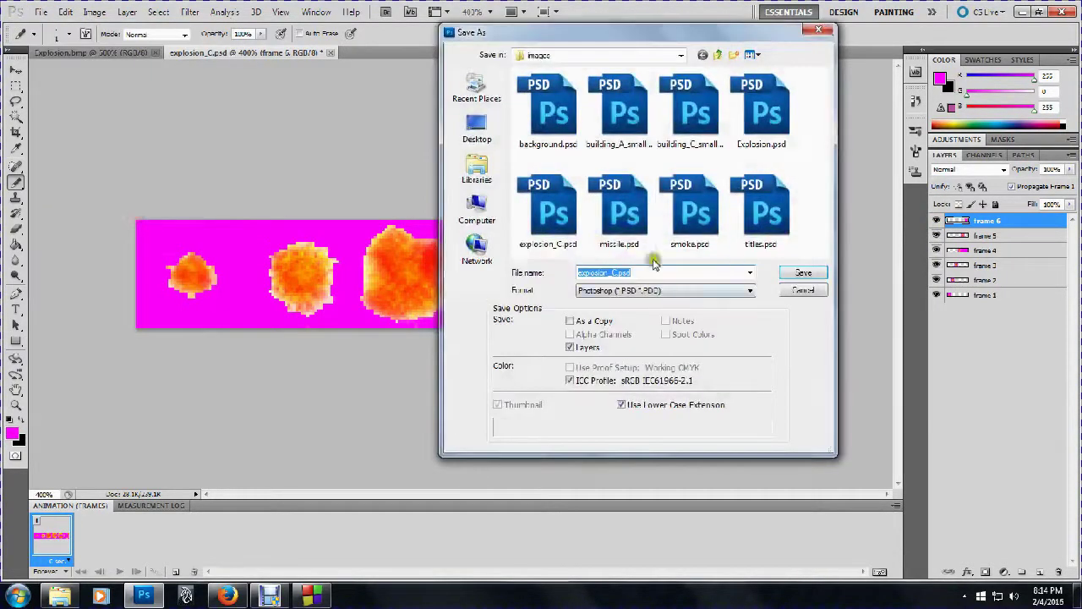
click(647, 290)
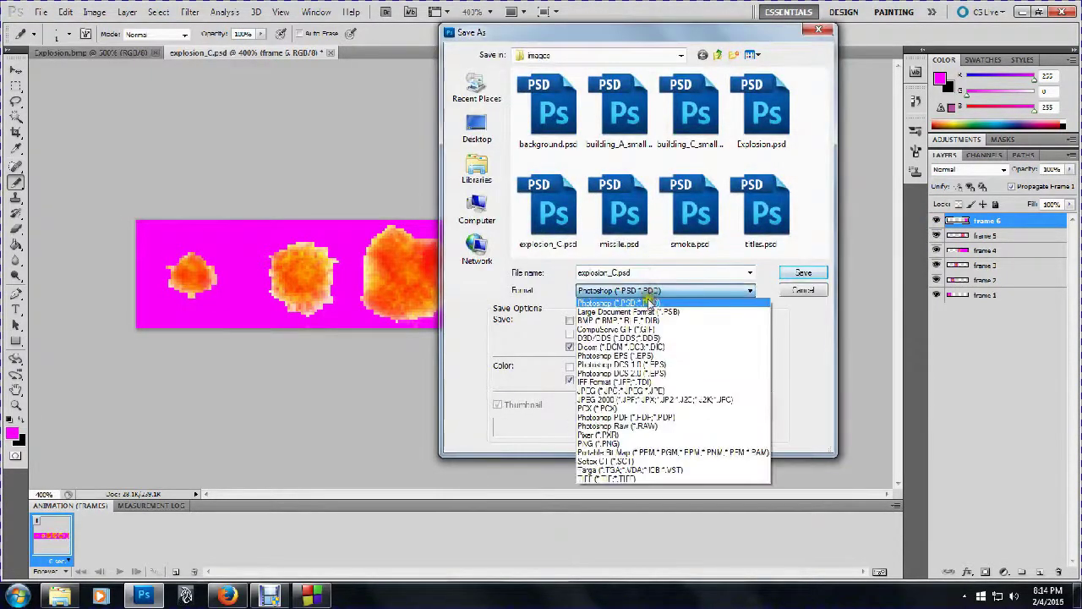
click(644, 321)
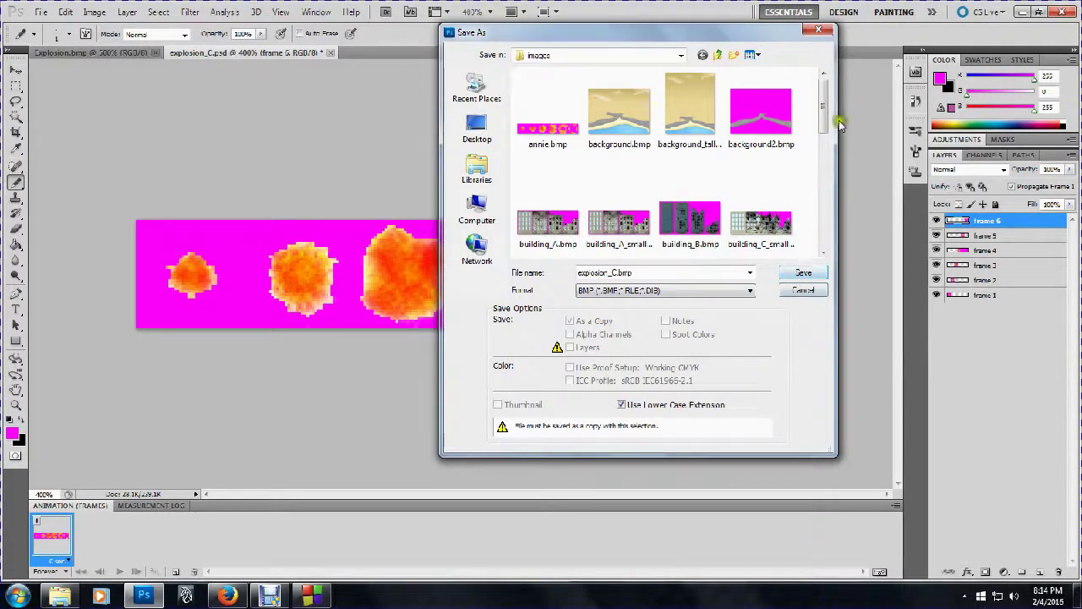
drag(821, 119, 815, 93)
click(799, 272)
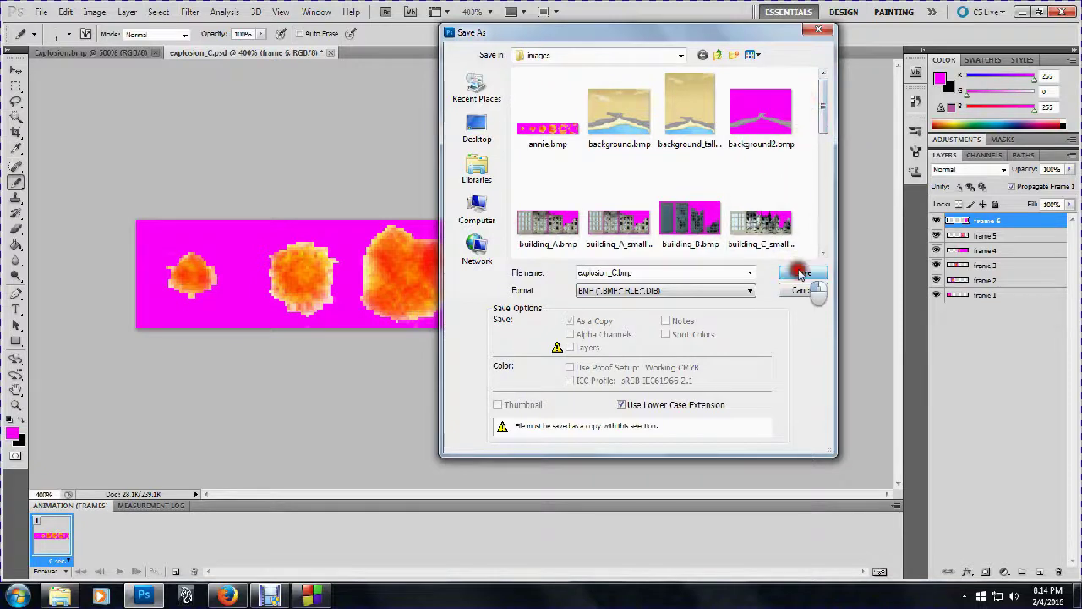
Name the copy explosion_C.bmp in the images folder and save it as a 24-bit BMP
click(558, 142)
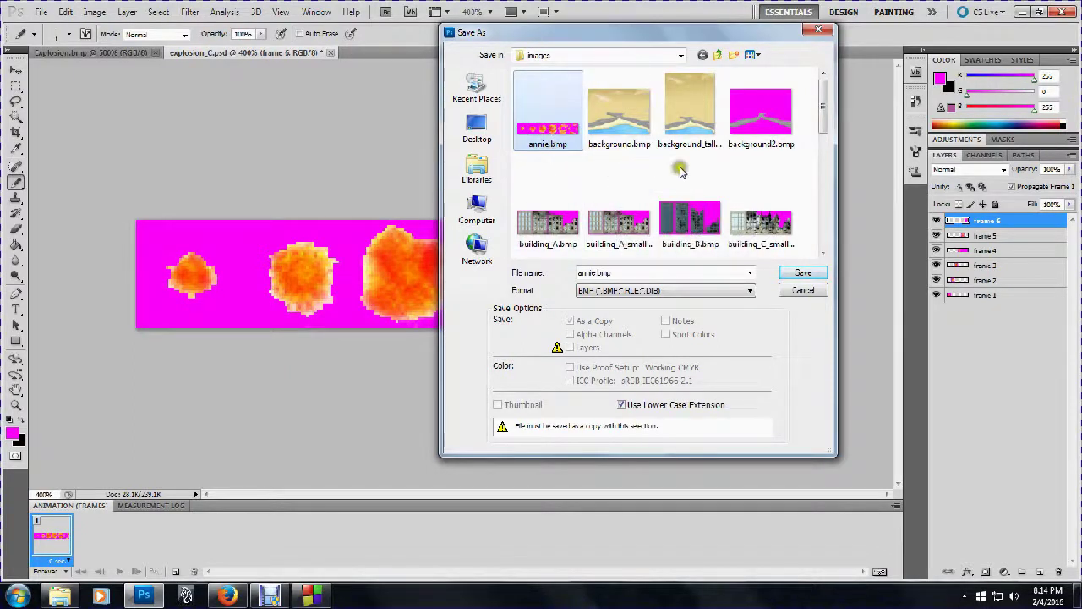
double_click(640, 273)
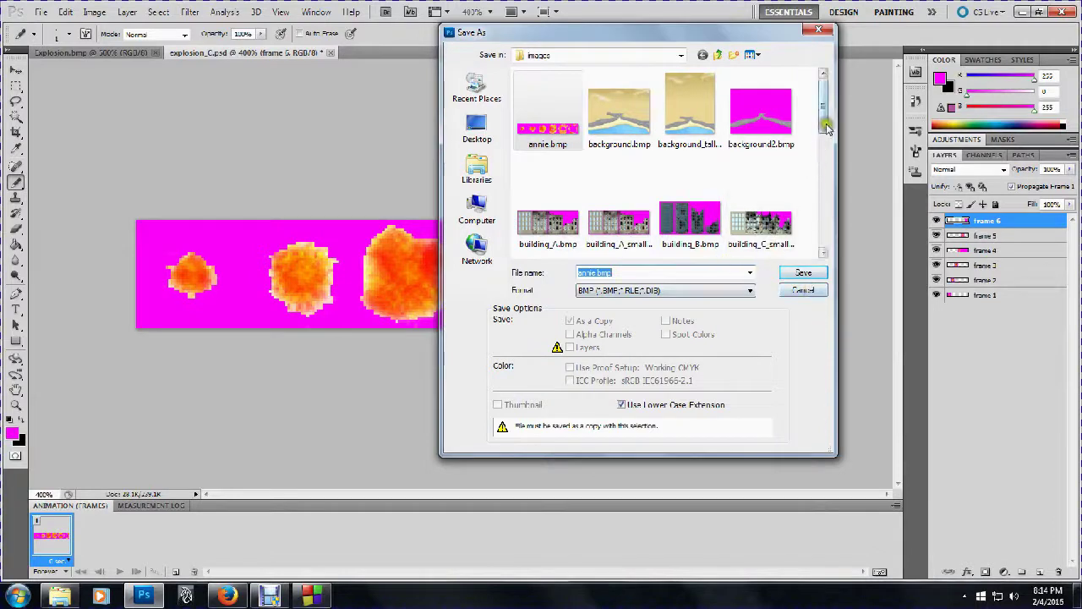
drag(822, 124, 812, 182)
click(744, 125)
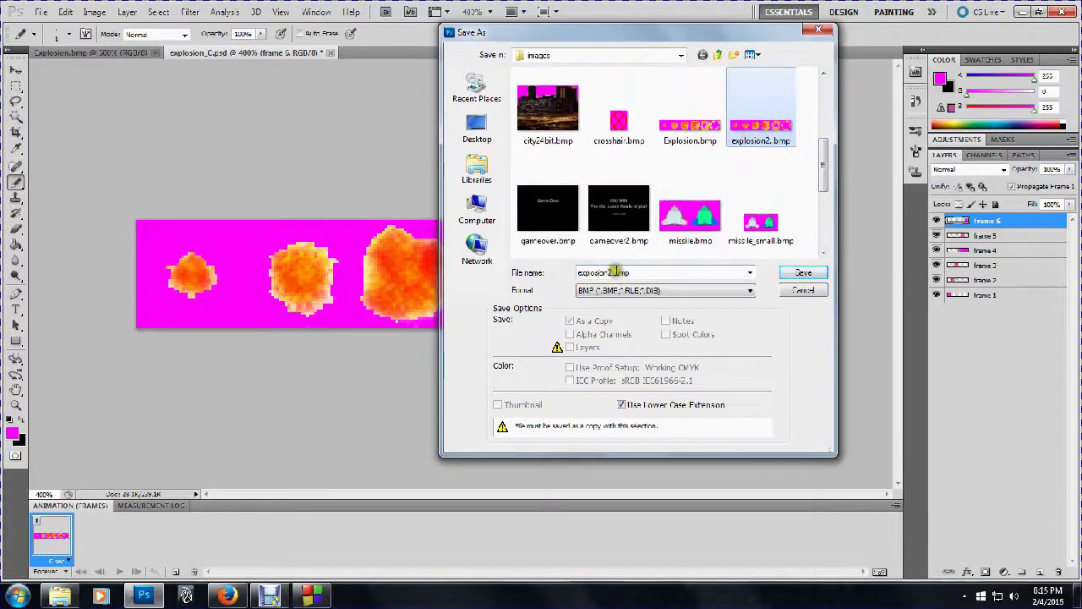
click(615, 273)
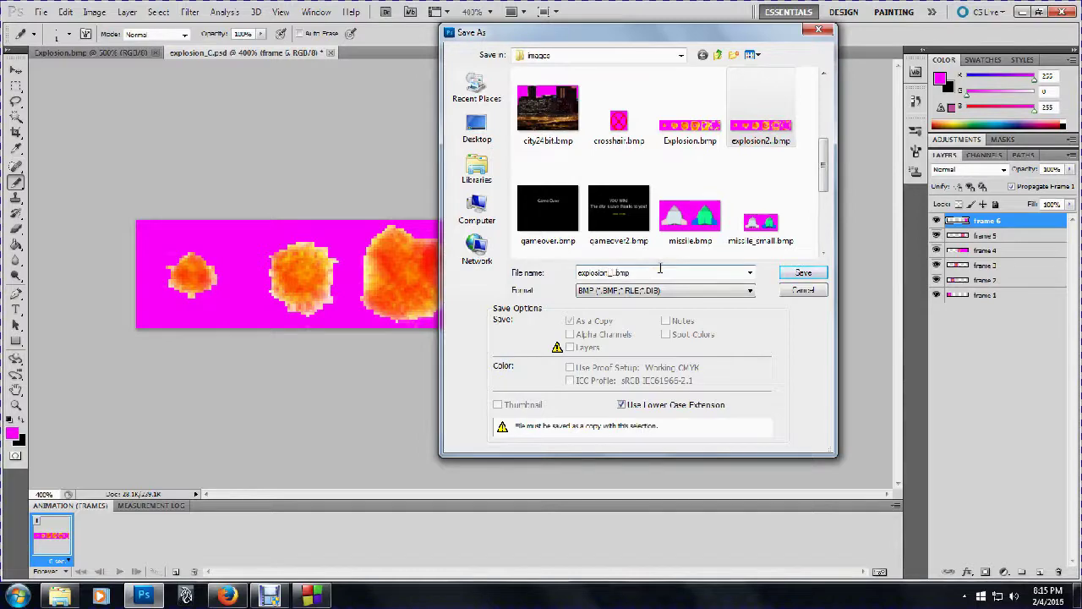
click(803, 272)
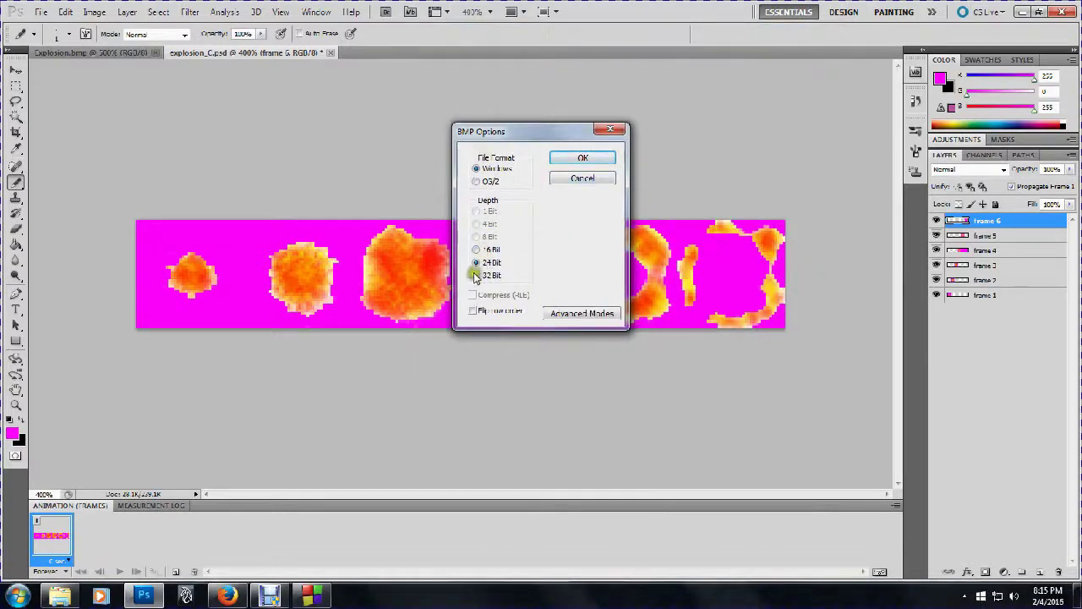
click(583, 159)
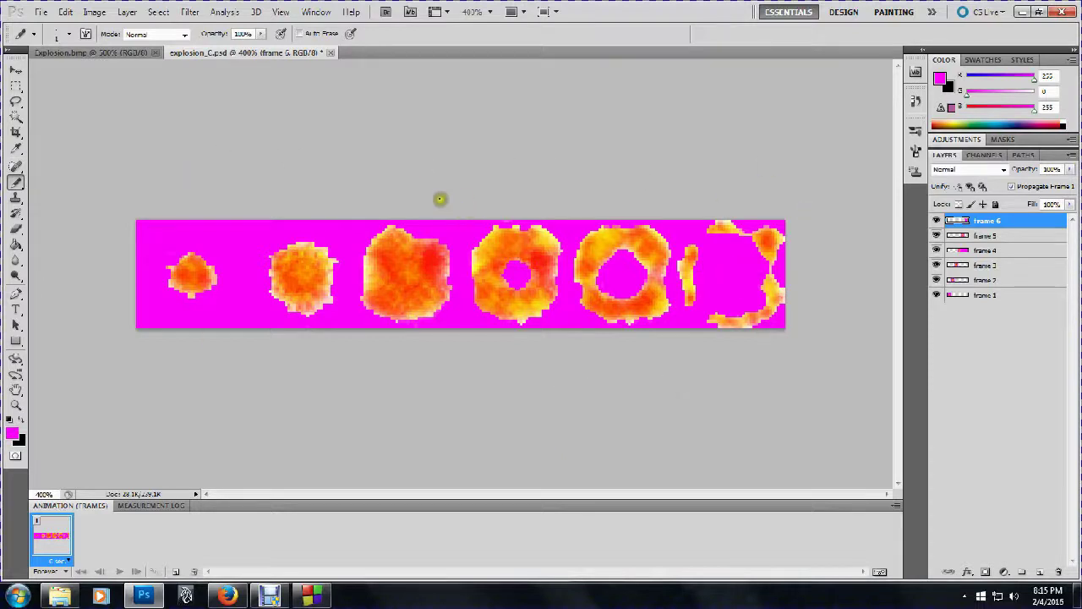
click(40, 13)
click(41, 13)
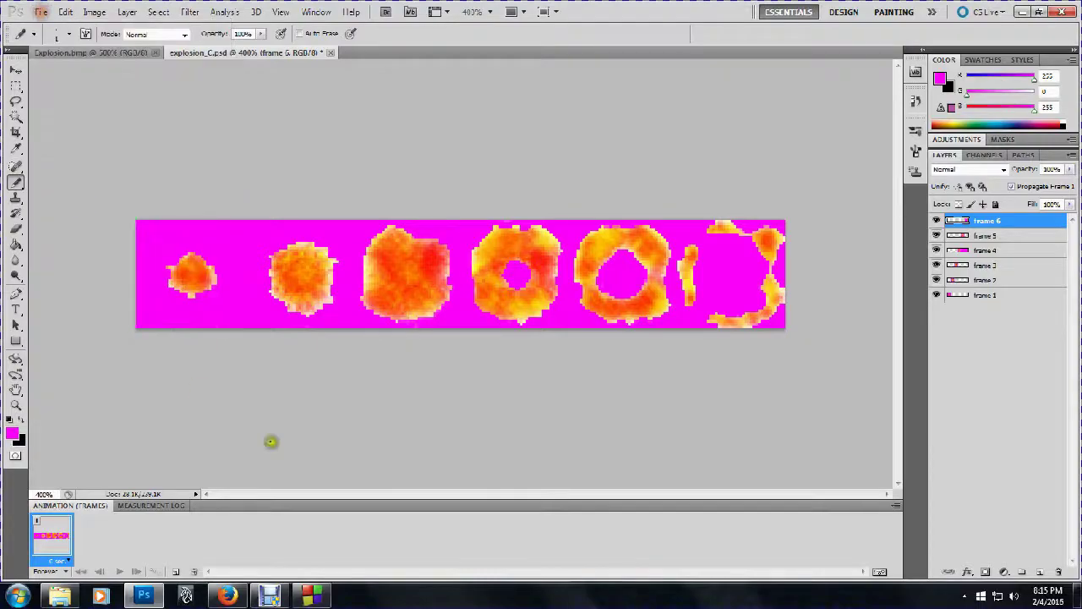
Switch to the Code::Blocks game project and click into the code editor
click(312, 596)
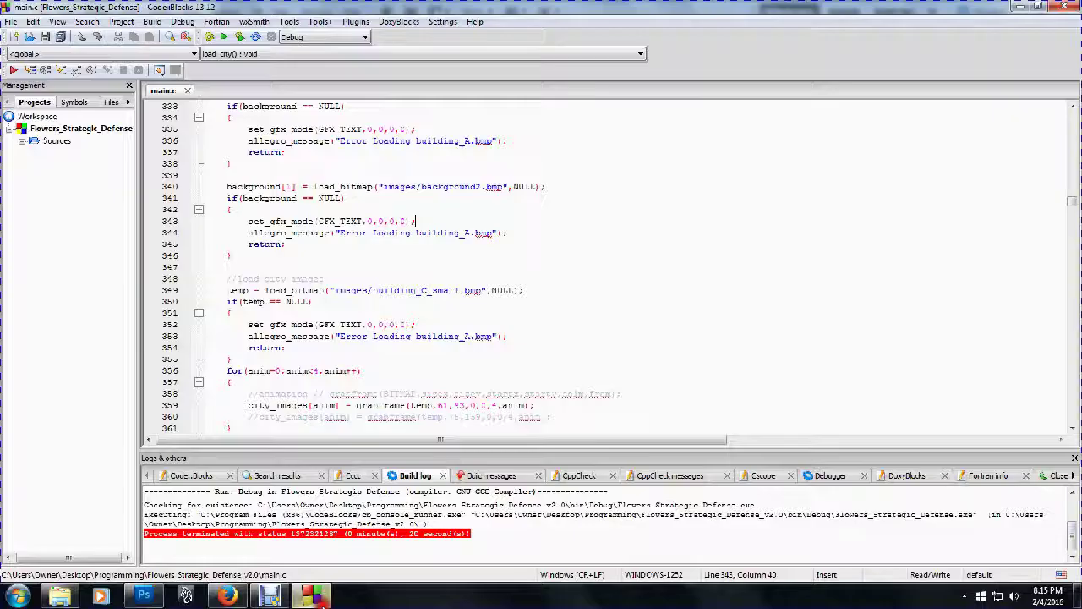
click(402, 246)
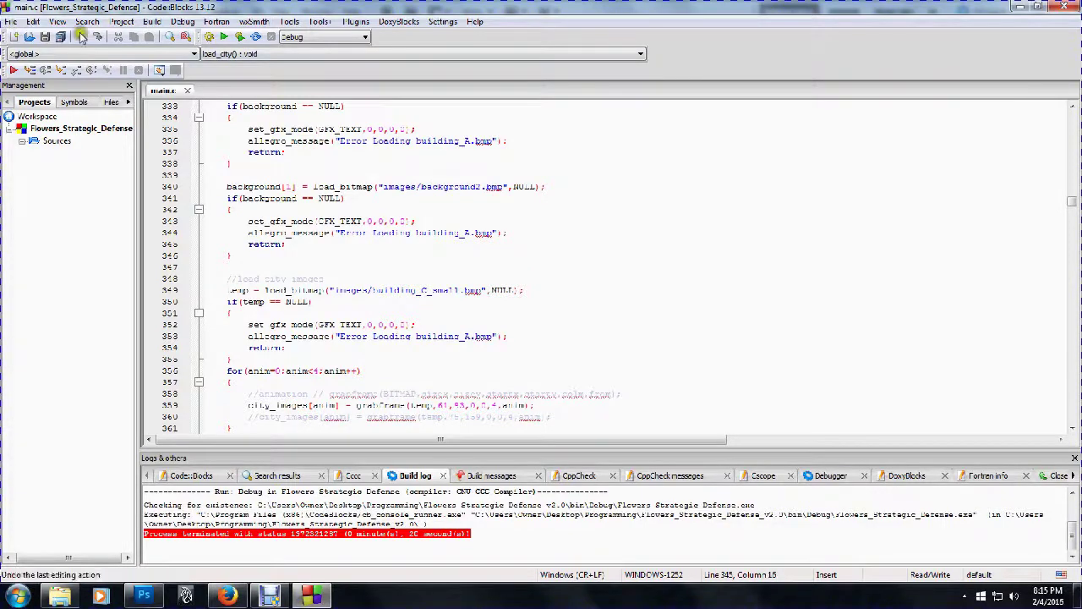
click(404, 243)
scroll(405, 242, up, 2)
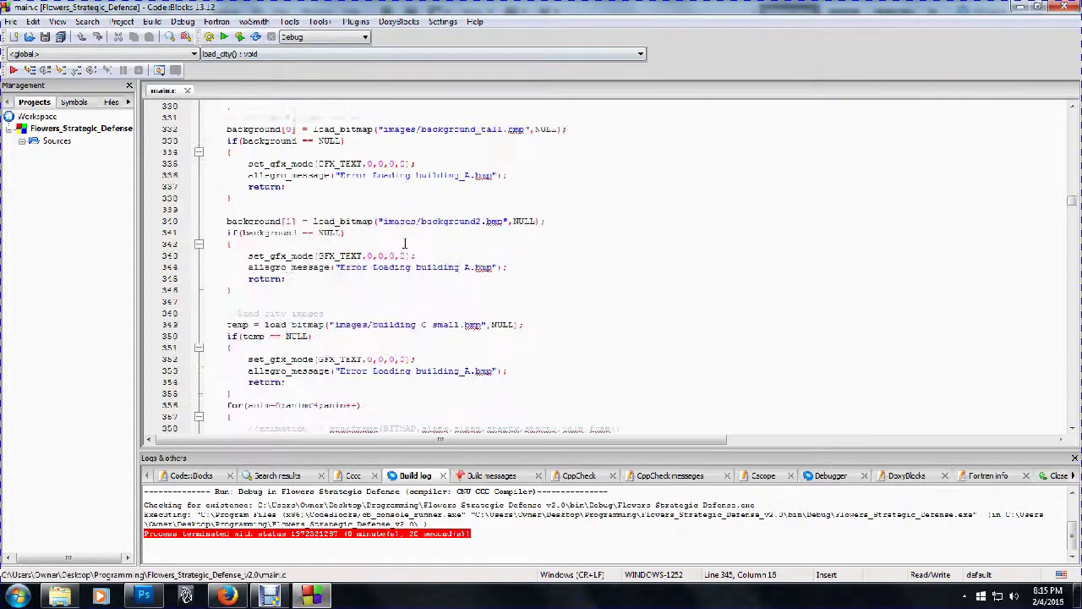
scroll(418, 230, down, 2)
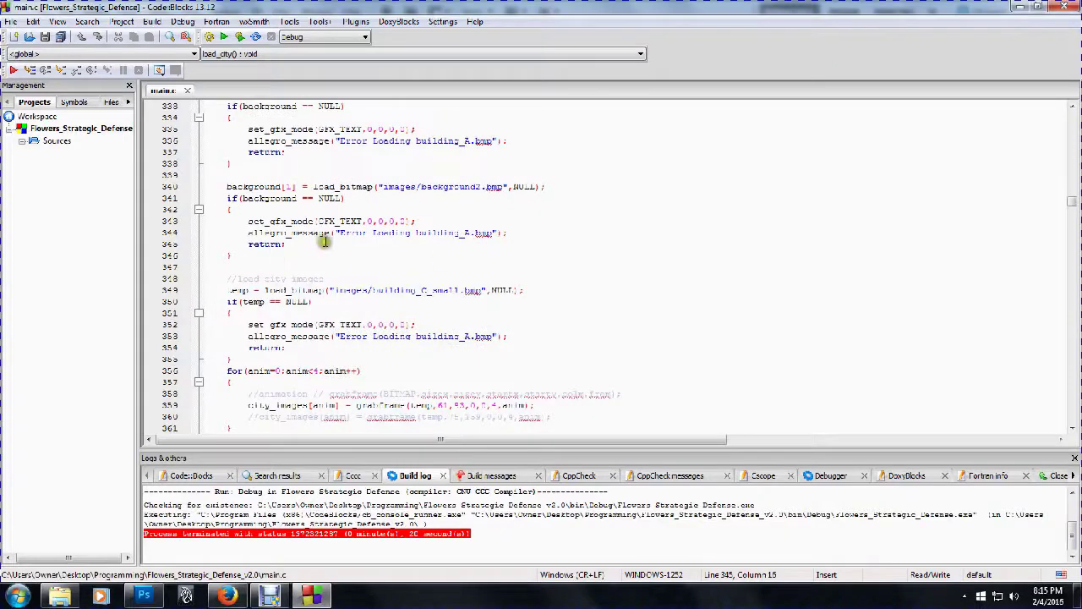
Open main.c from the project's Sources and bring up Find in the code
click(23, 141)
click(68, 152)
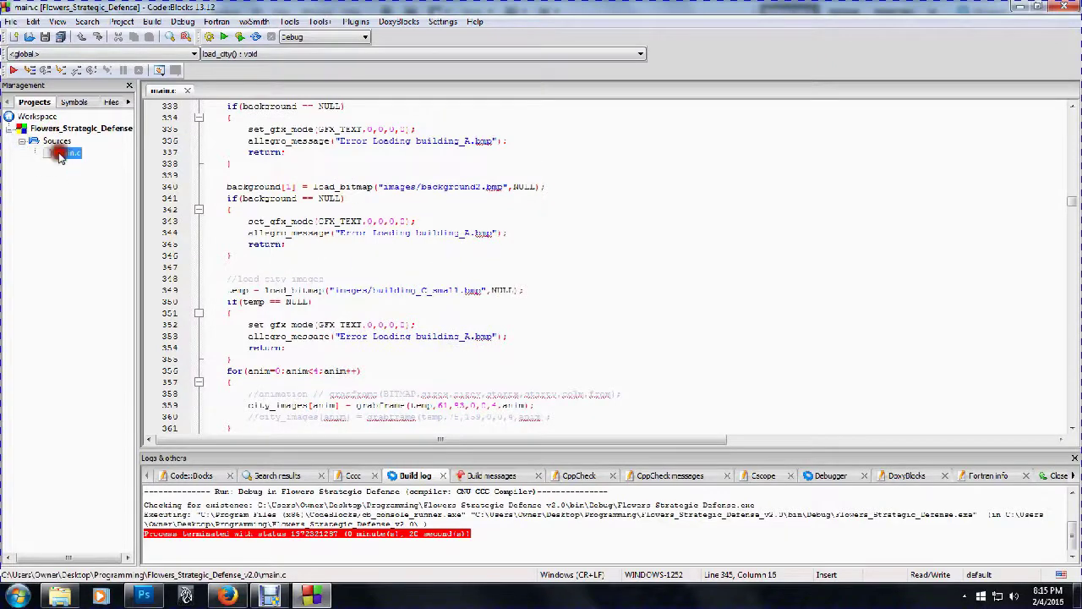
click(367, 164)
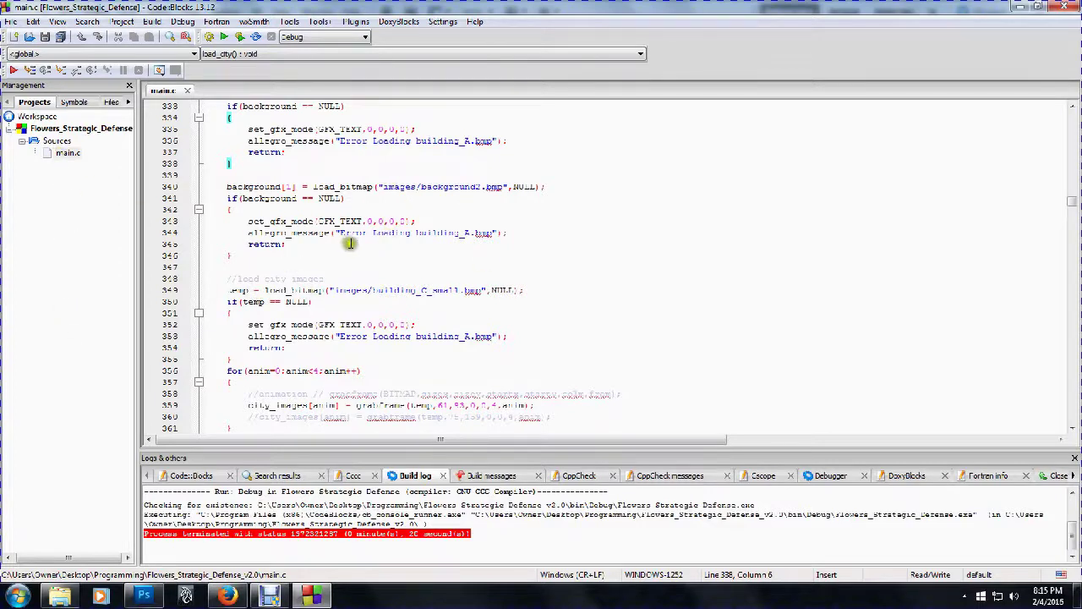
click(398, 231)
key(ctrl+f)
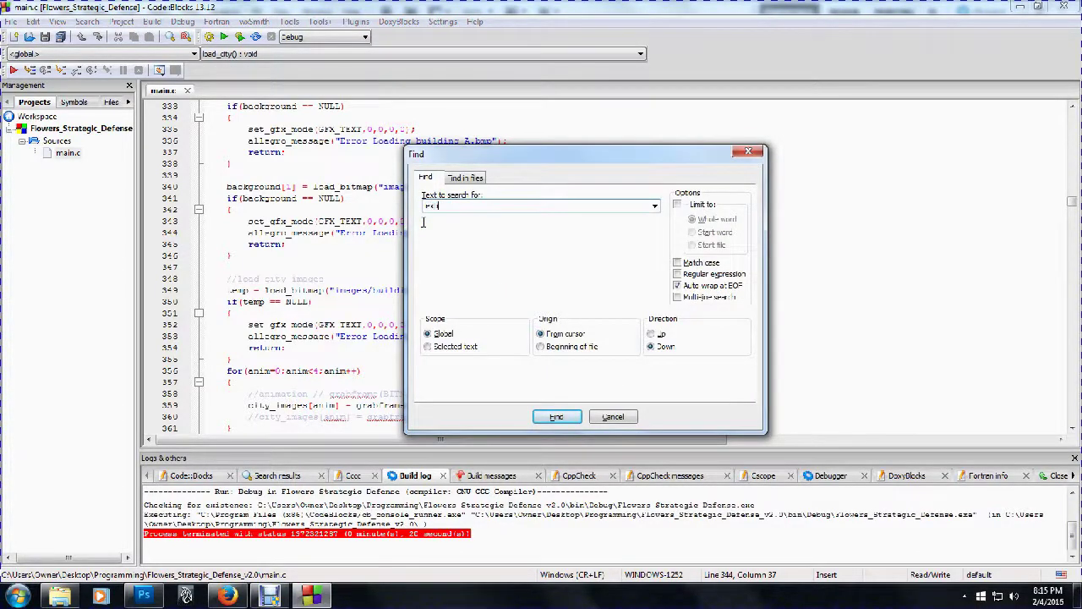
Search main.c for 'explosion' and step through its matches
text(explosion)
key(Return)
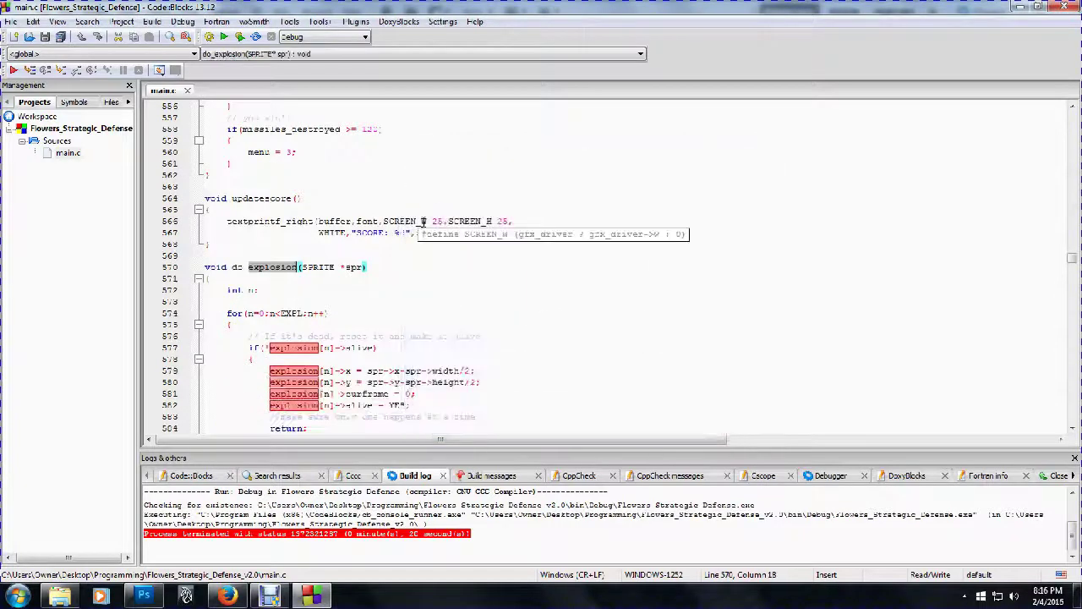
key(ctrl+f)
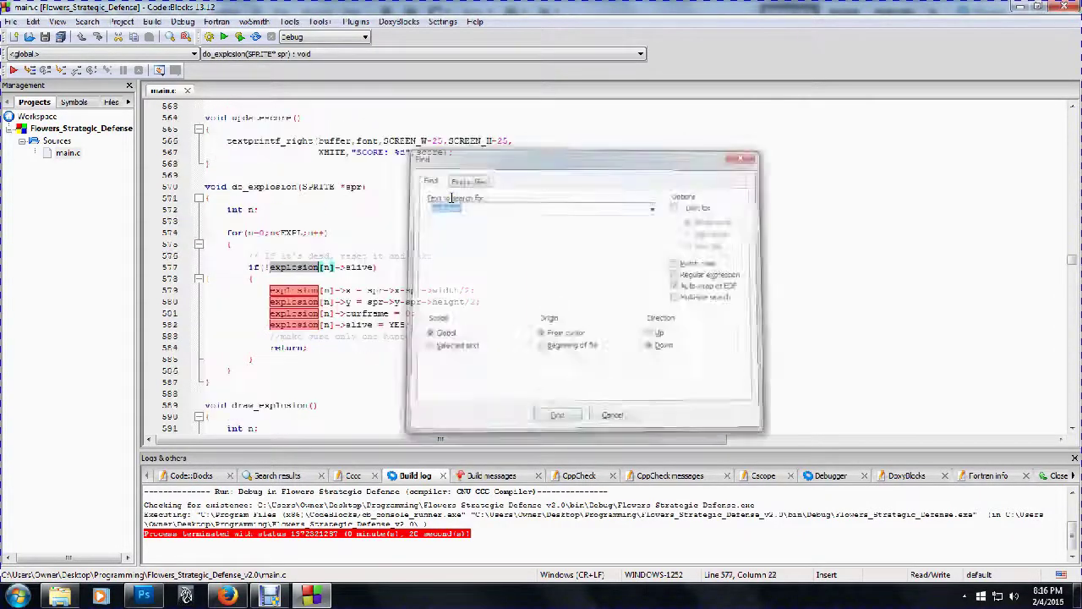
key(Return)
key(ctrl+f)
key(Return)
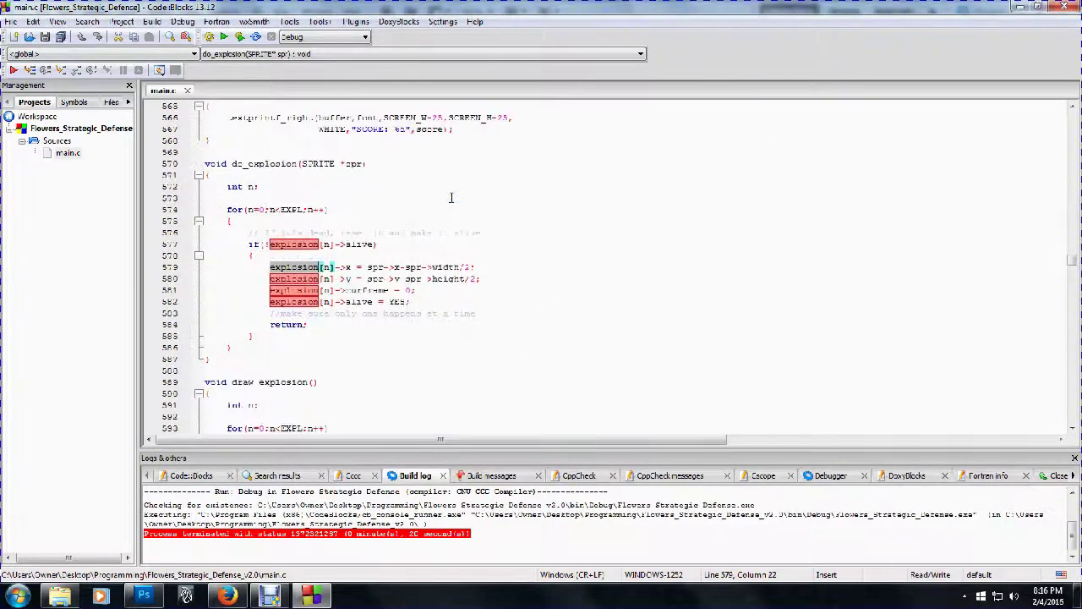
key(ctrl+f)
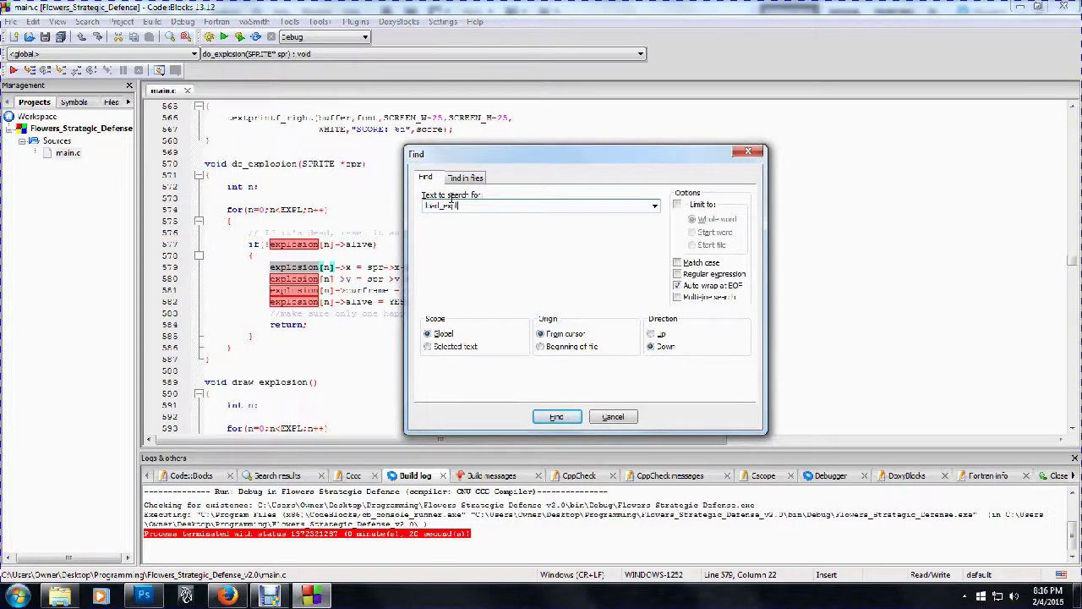
Find the load_explosion definition and change the sprite file name on line 199 to explosion_C
text(load_explosion)
key(Return)
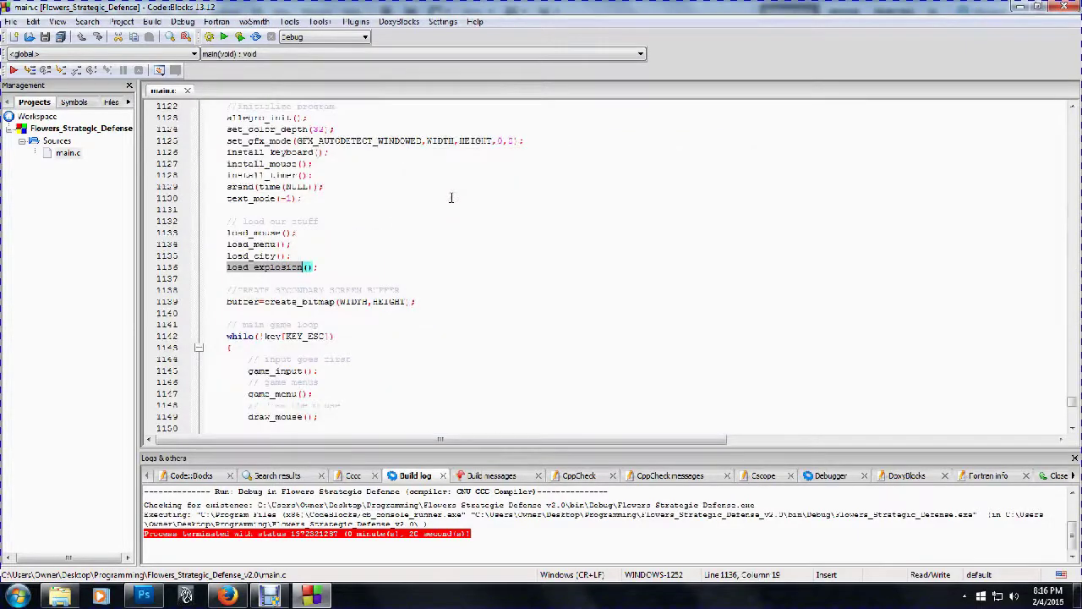
key(ctrl+f)
key(Return)
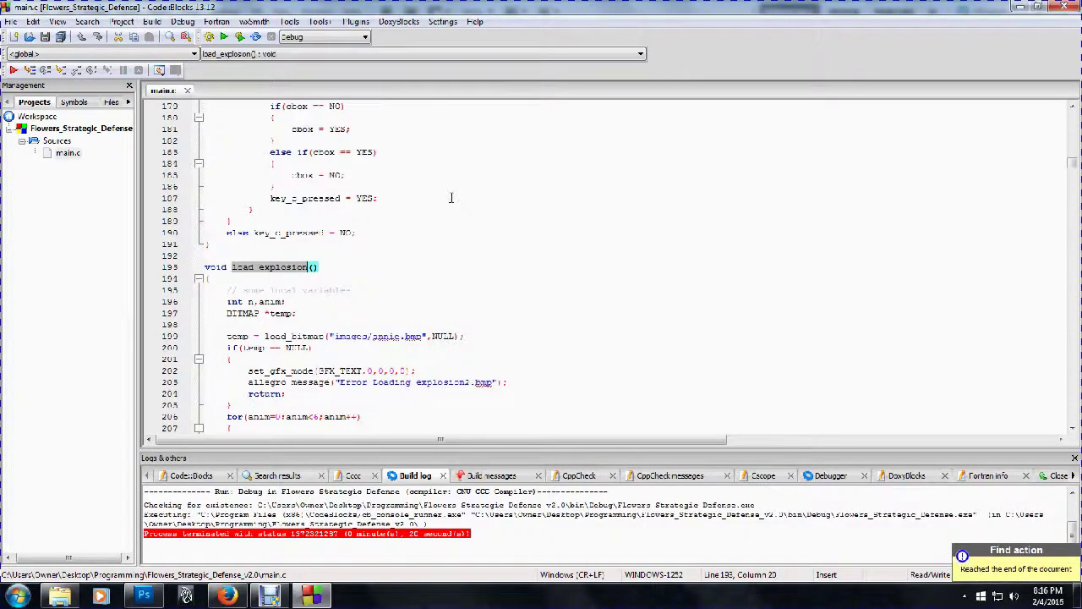
click(427, 290)
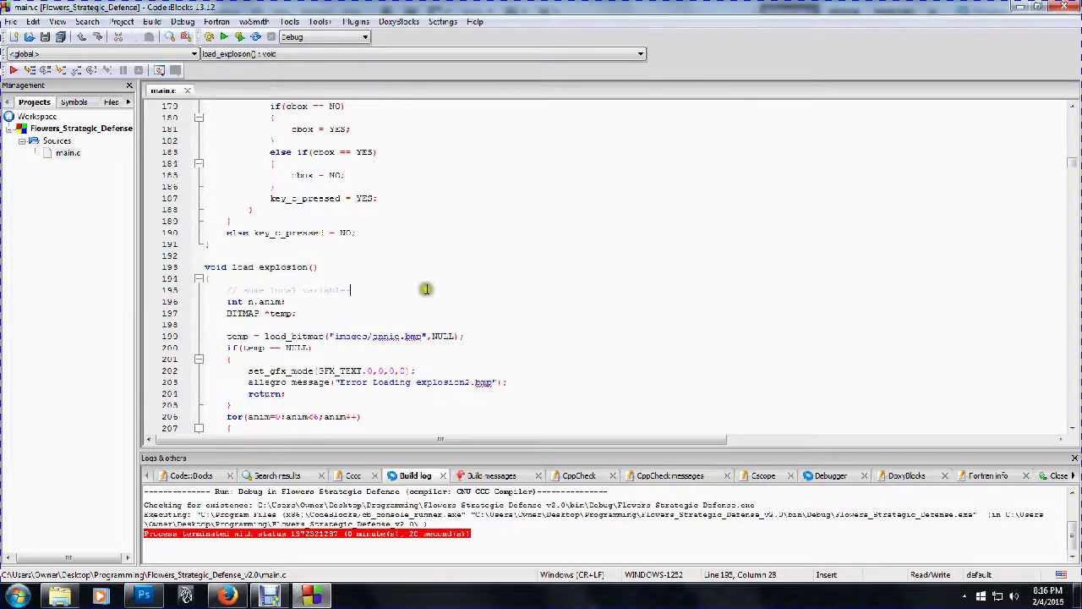
double_click(385, 335)
text(explosion_0)
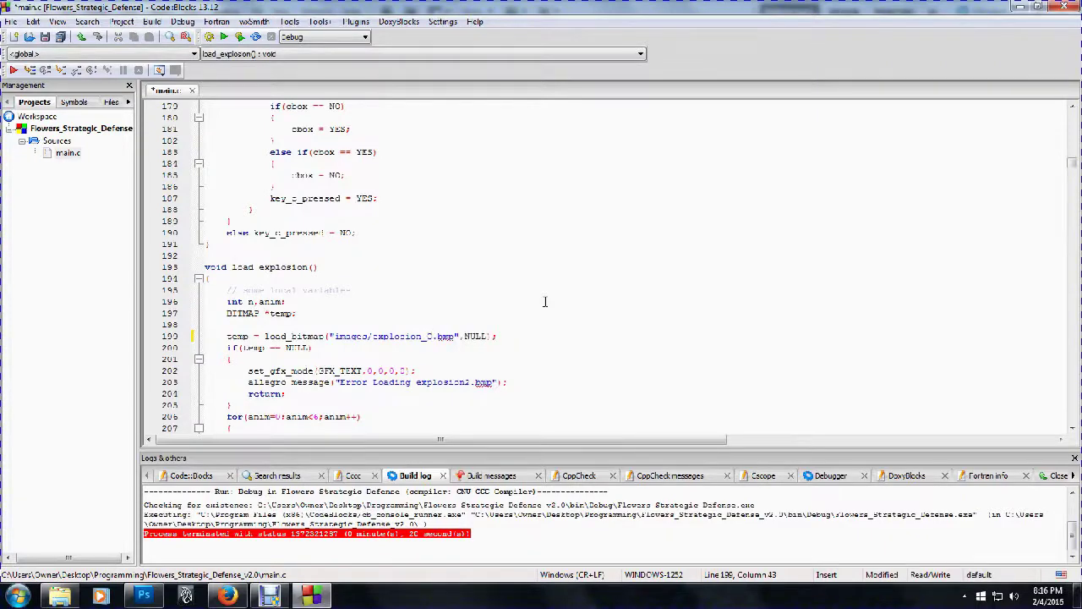
Build and run the game, dismiss its sprite-loading error, close the console, rebuild, and return to Photoshop
click(239, 36)
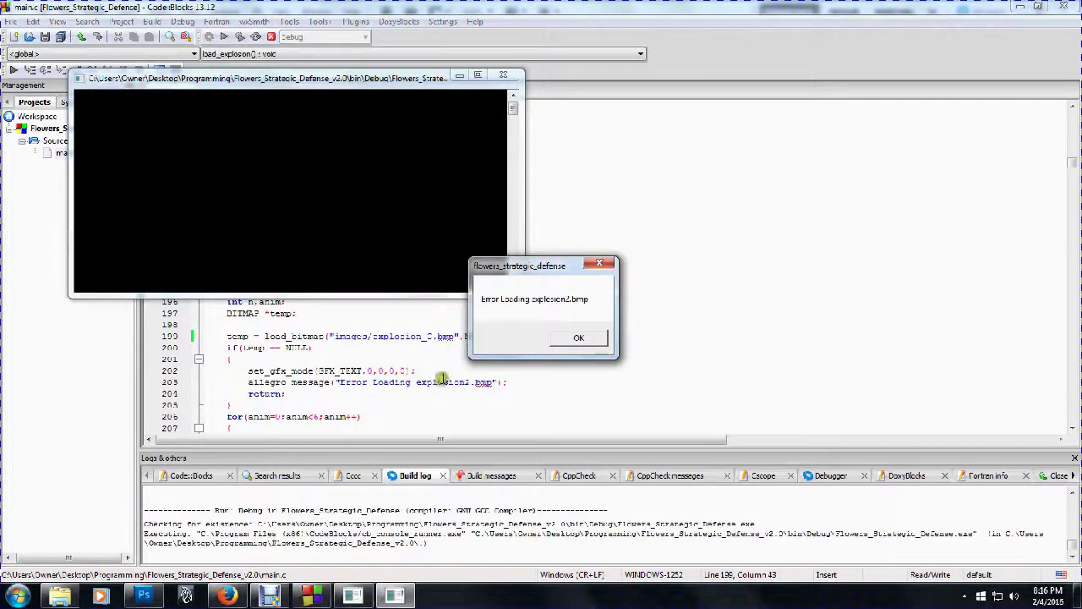
click(576, 338)
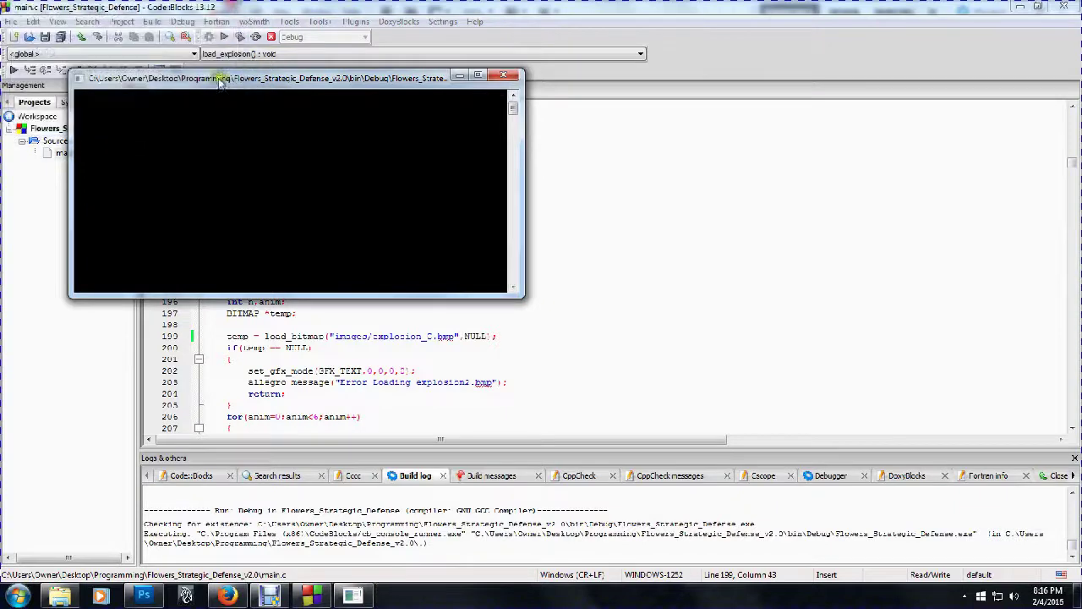
click(339, 117)
click(614, 242)
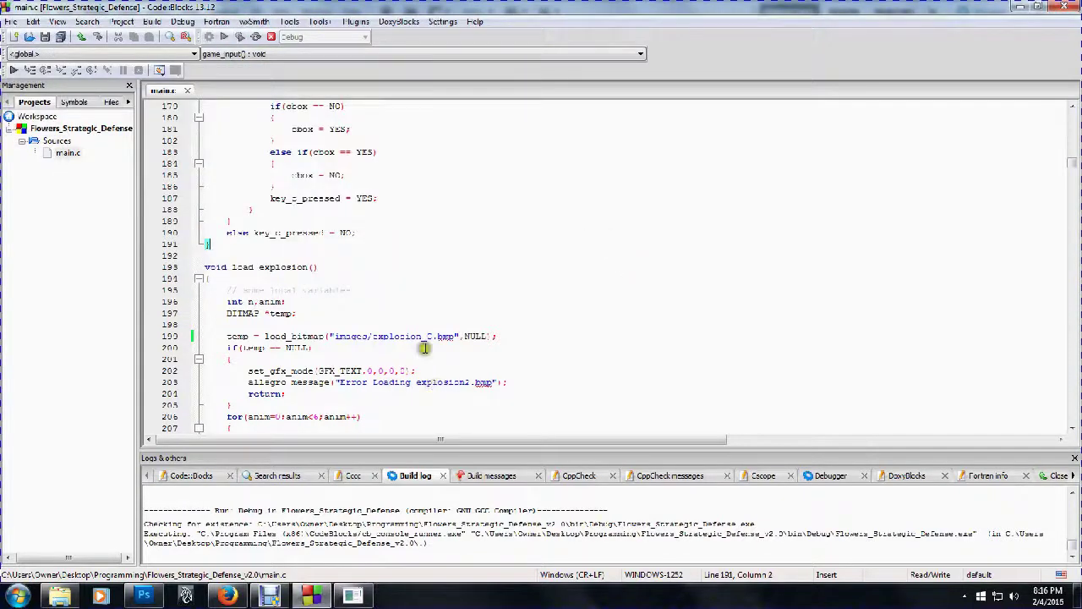
key(F9)
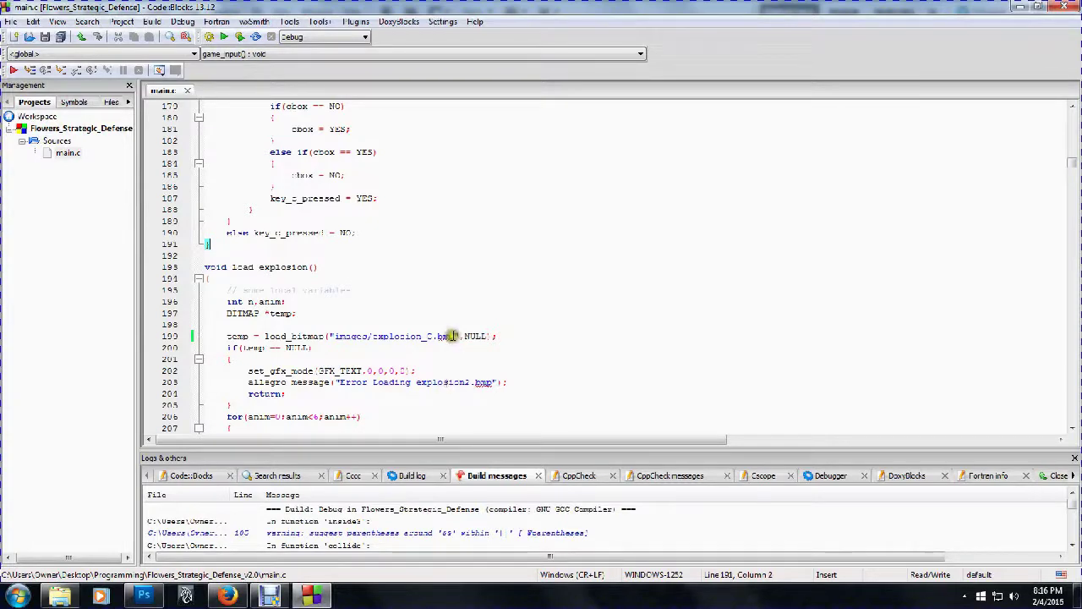
double_click(403, 336)
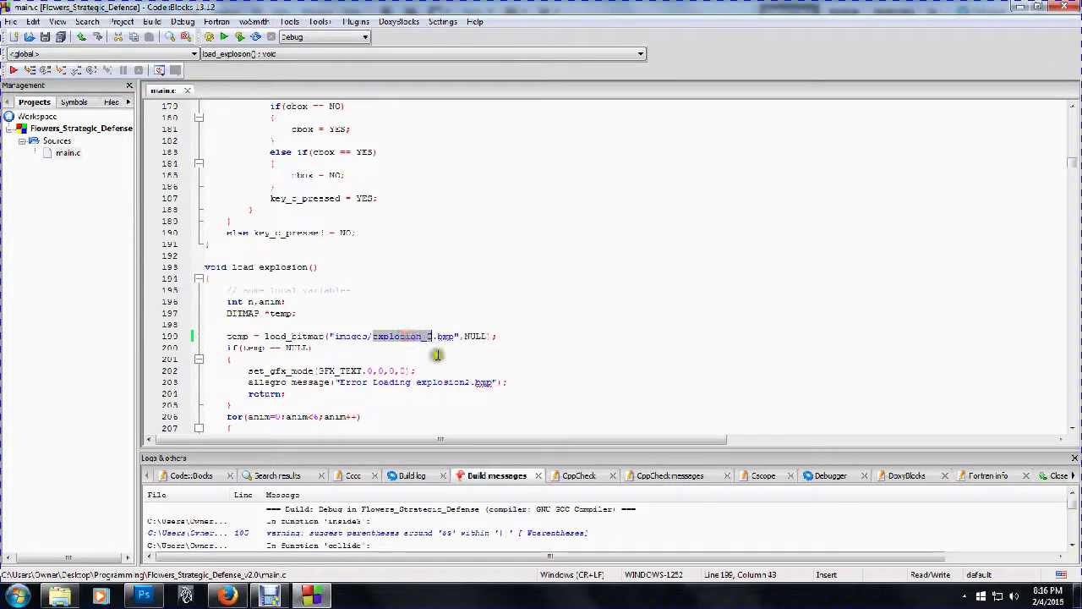
click(143, 596)
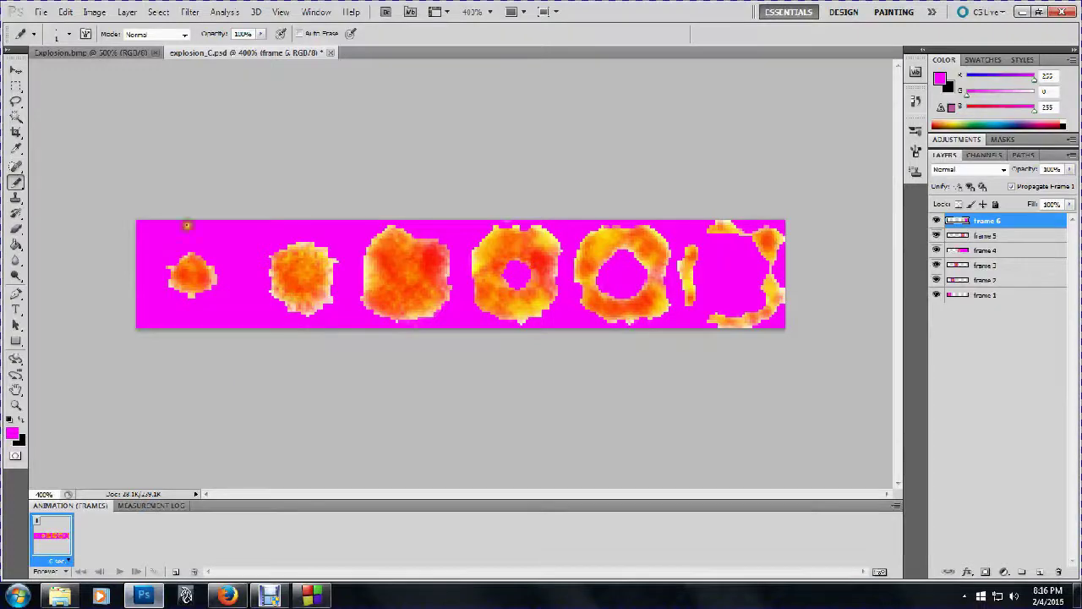
Save the sprite sheet as a BMP copy under the new test name not_an_exp_haha
click(40, 12)
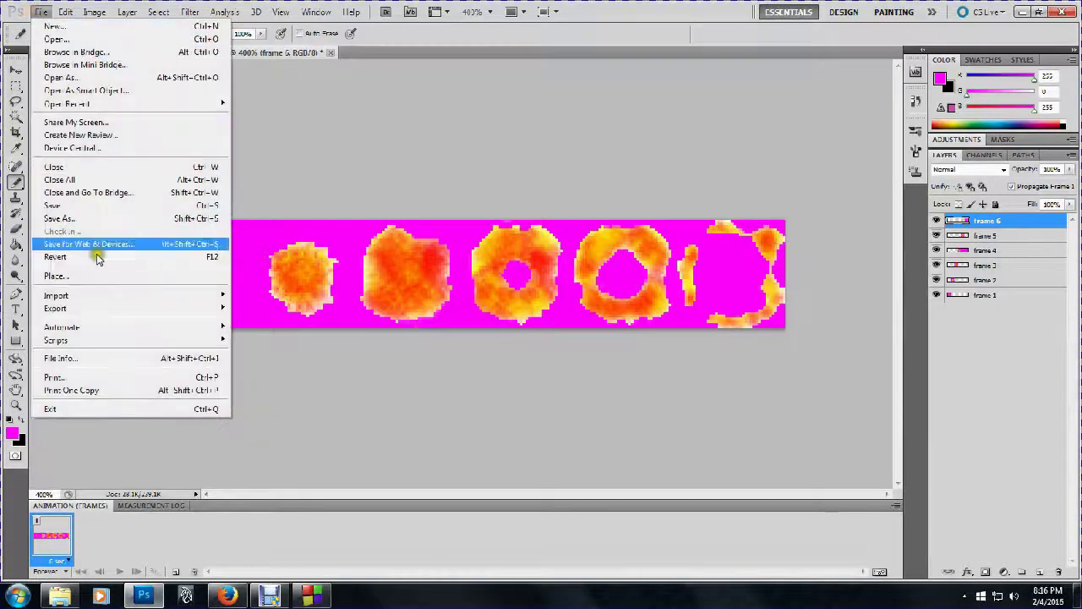
click(95, 219)
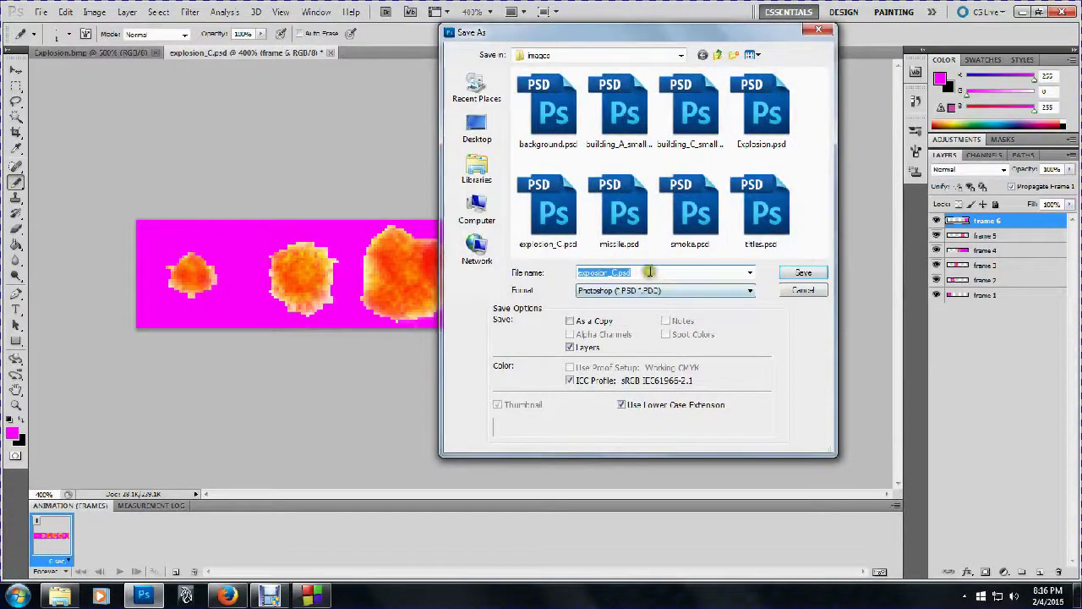
click(655, 272)
double_click(655, 271)
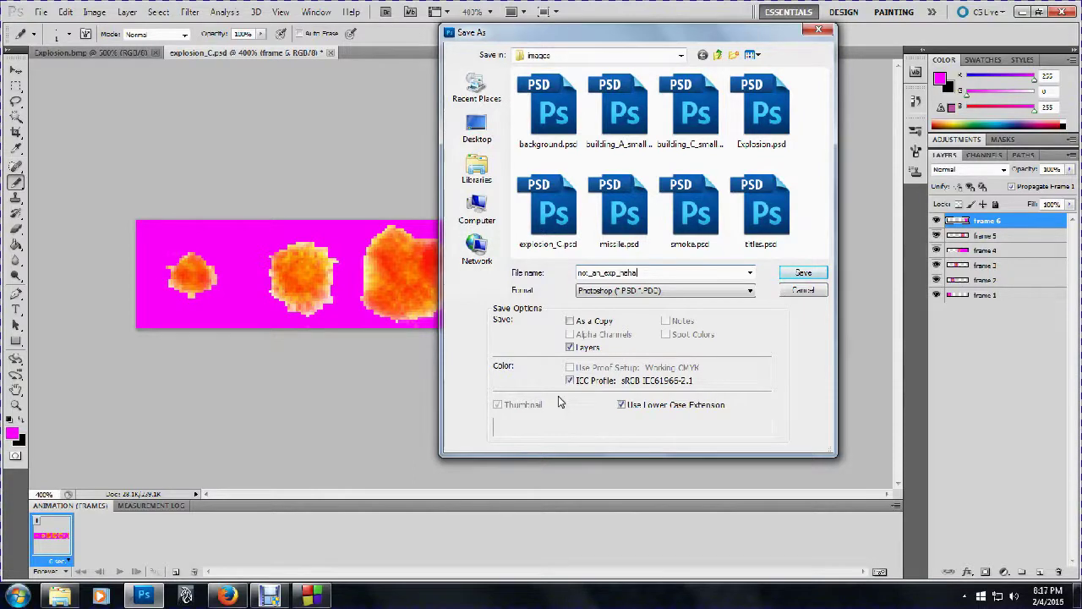
key(ctrl+a)
key(Tab)
click(636, 290)
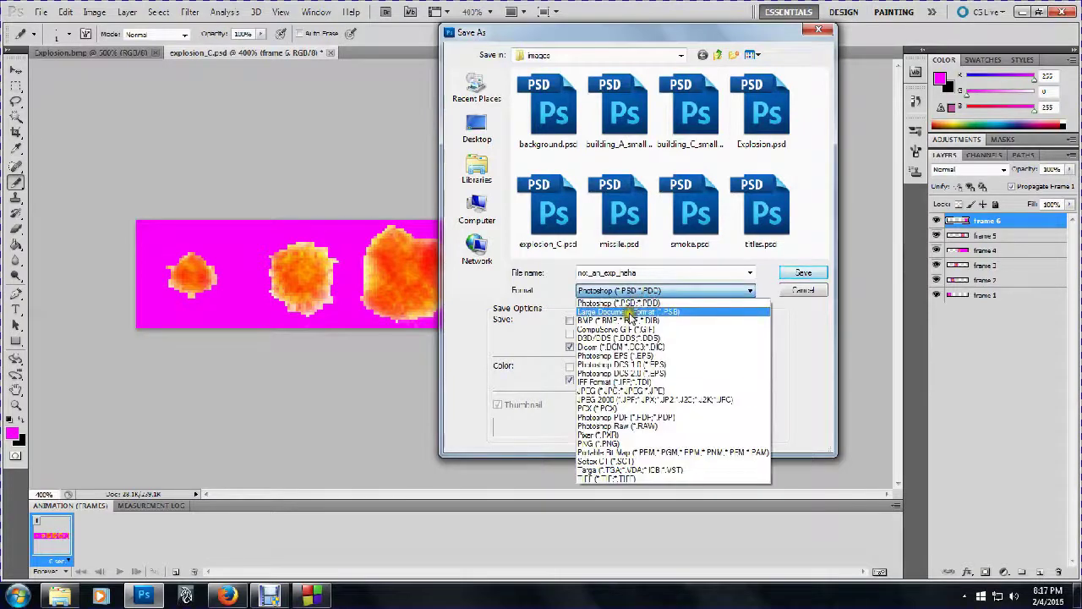
click(630, 320)
click(801, 272)
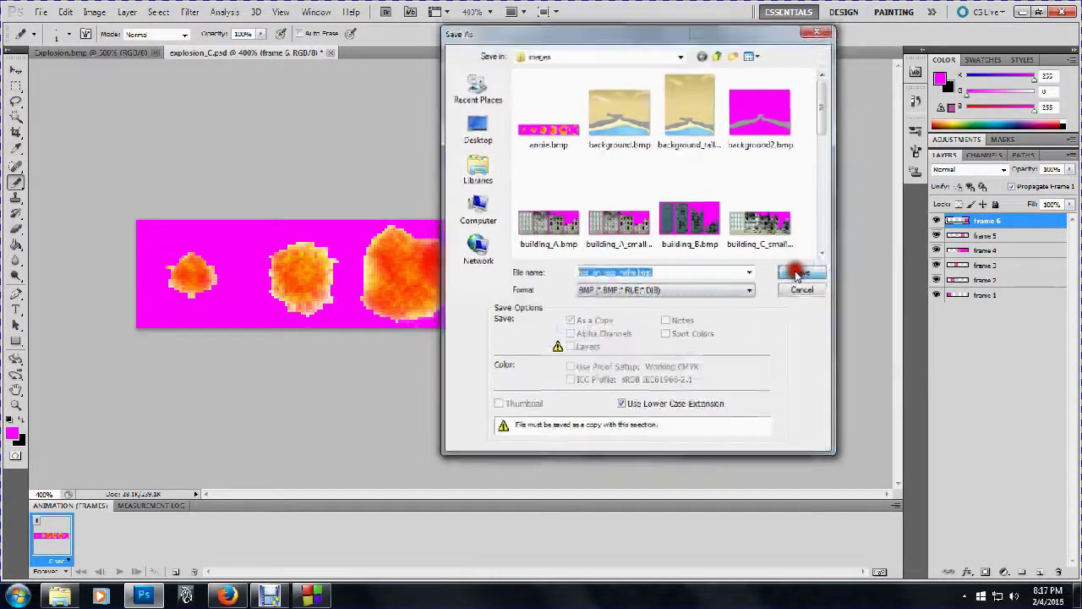
Finish the BMP save, point load_explosion at images/not_an_exp_haha.bmp, and build and run the game
click(580, 161)
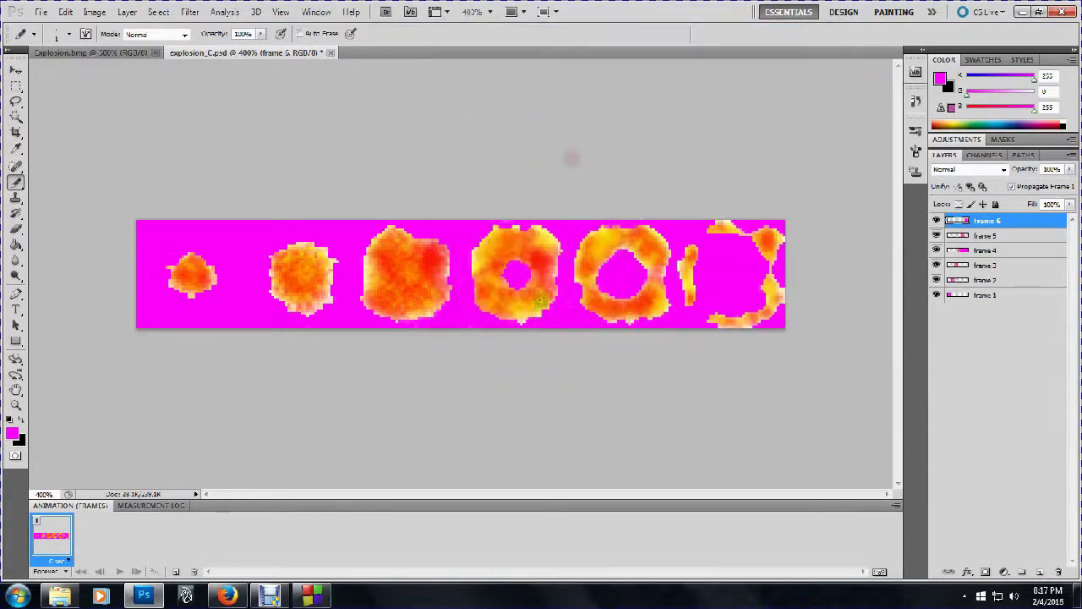
click(312, 596)
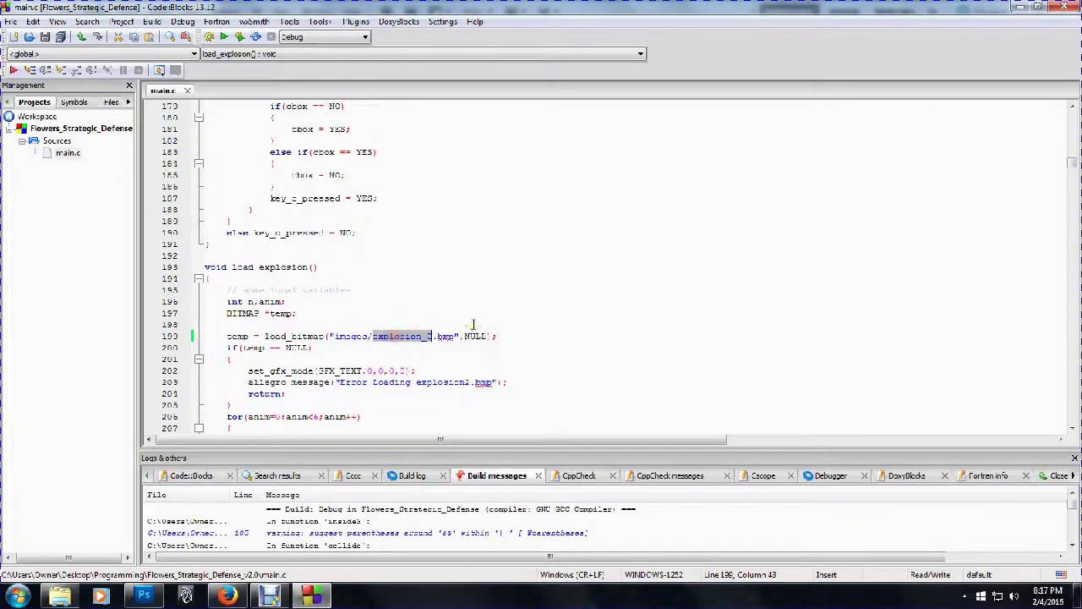
text(not_an_exp_hoho)
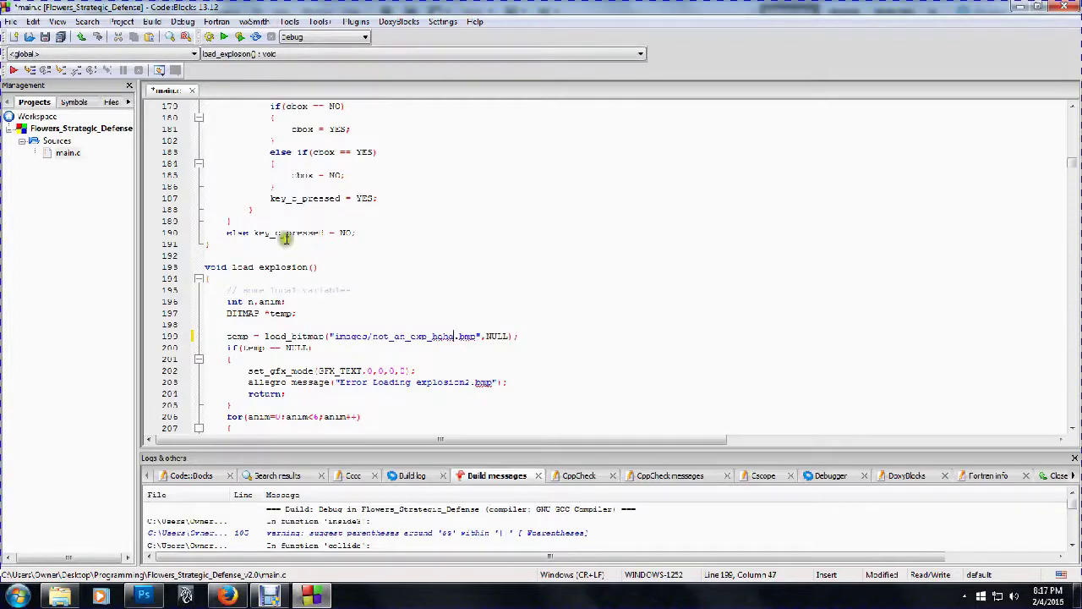
click(239, 36)
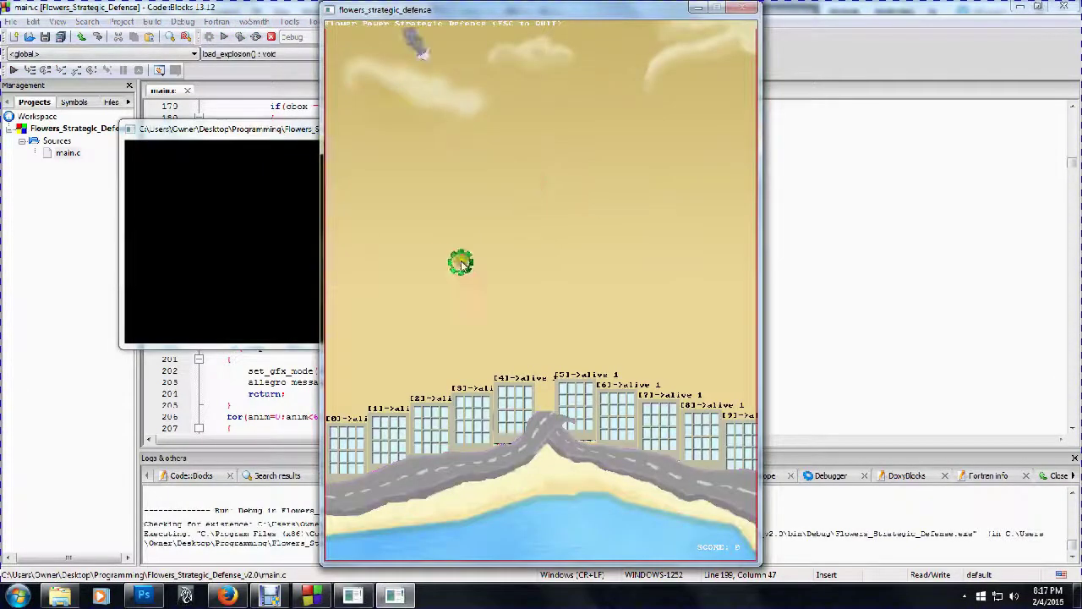
Shoot down the incoming enemy missiles trailing grey smoke
click(476, 110)
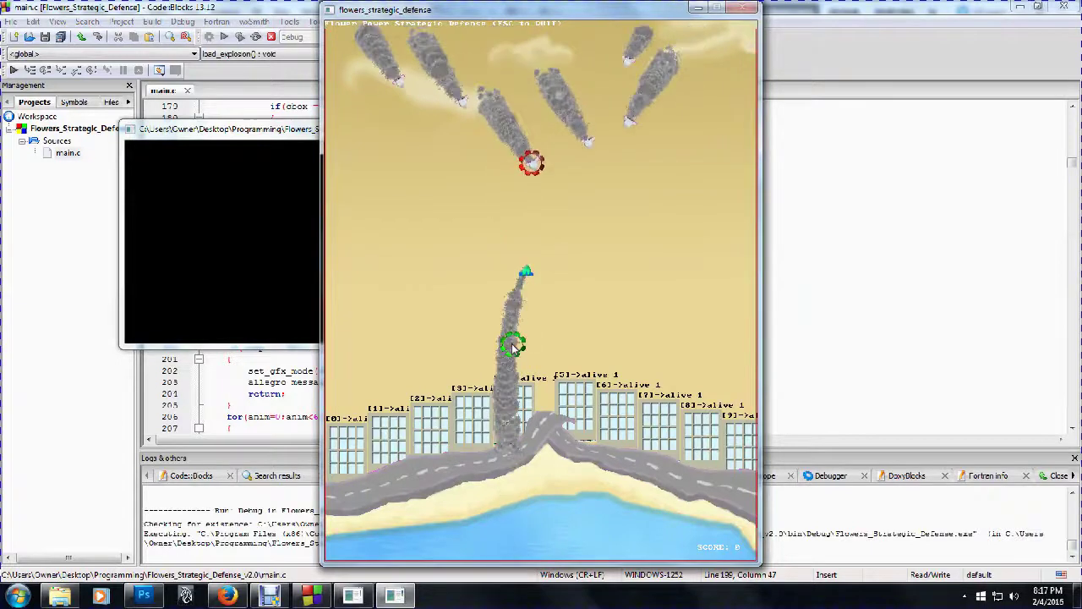
click(550, 414)
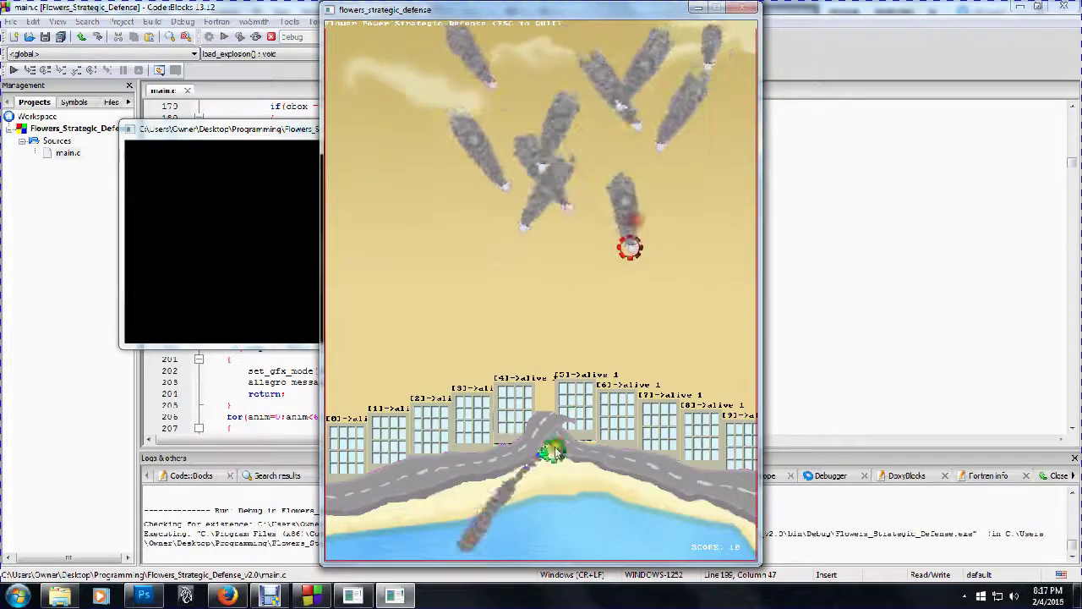
click(421, 336)
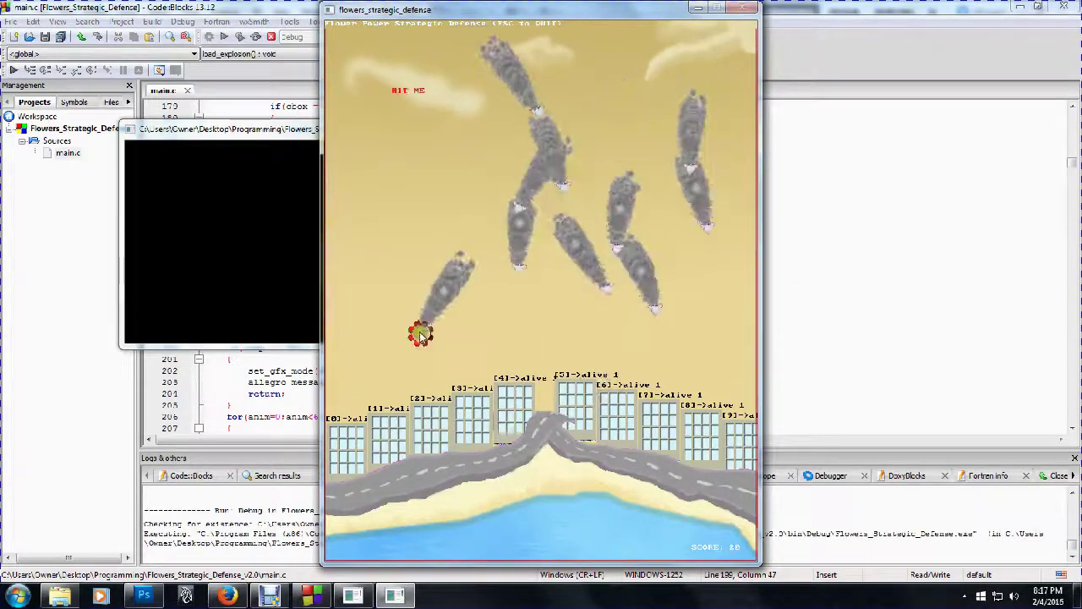
click(528, 380)
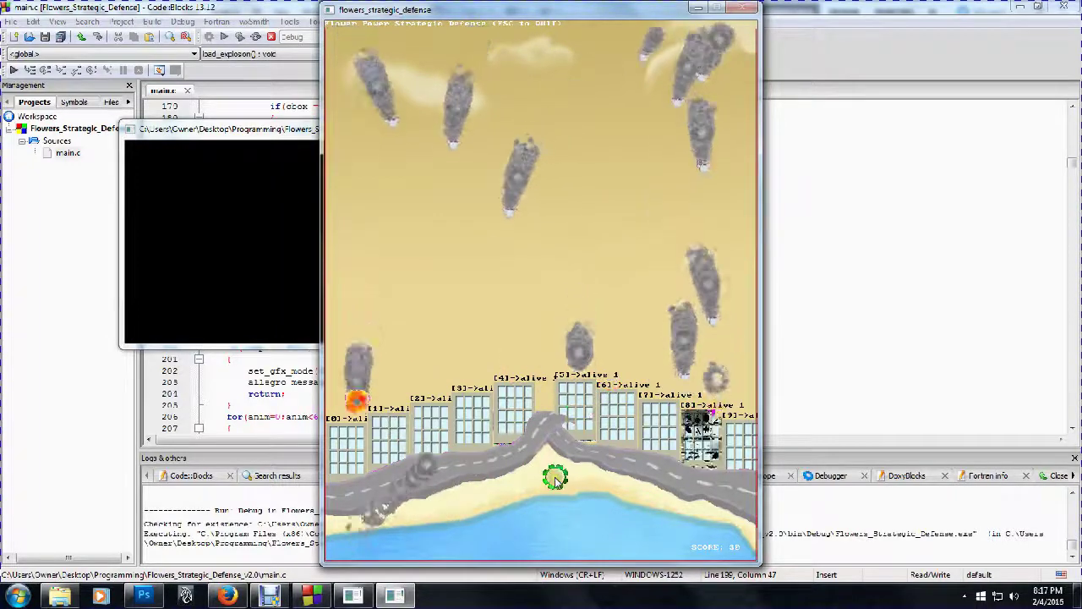
click(499, 258)
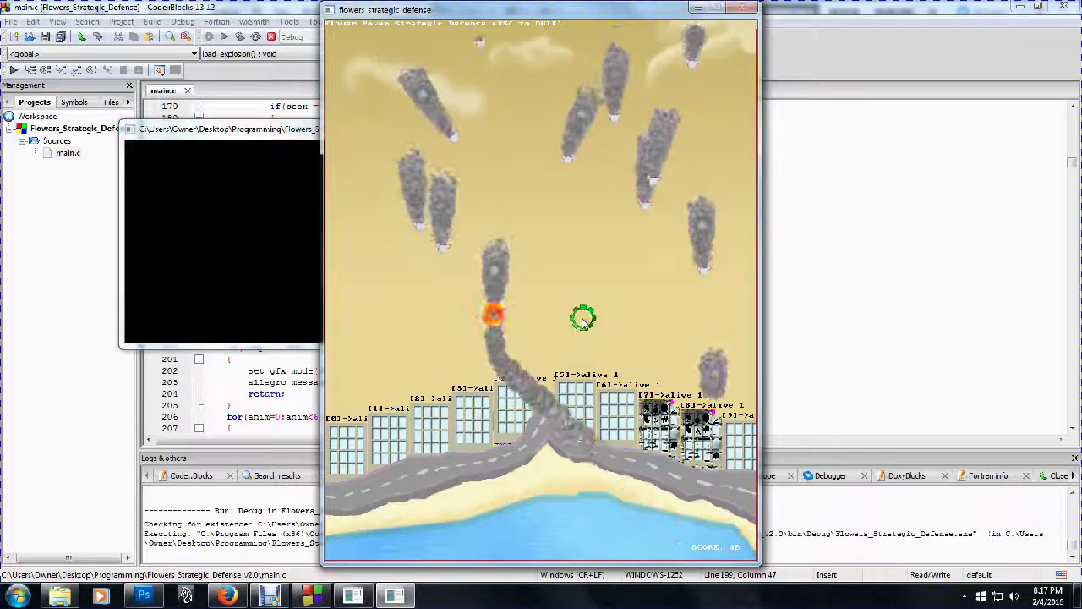
click(438, 303)
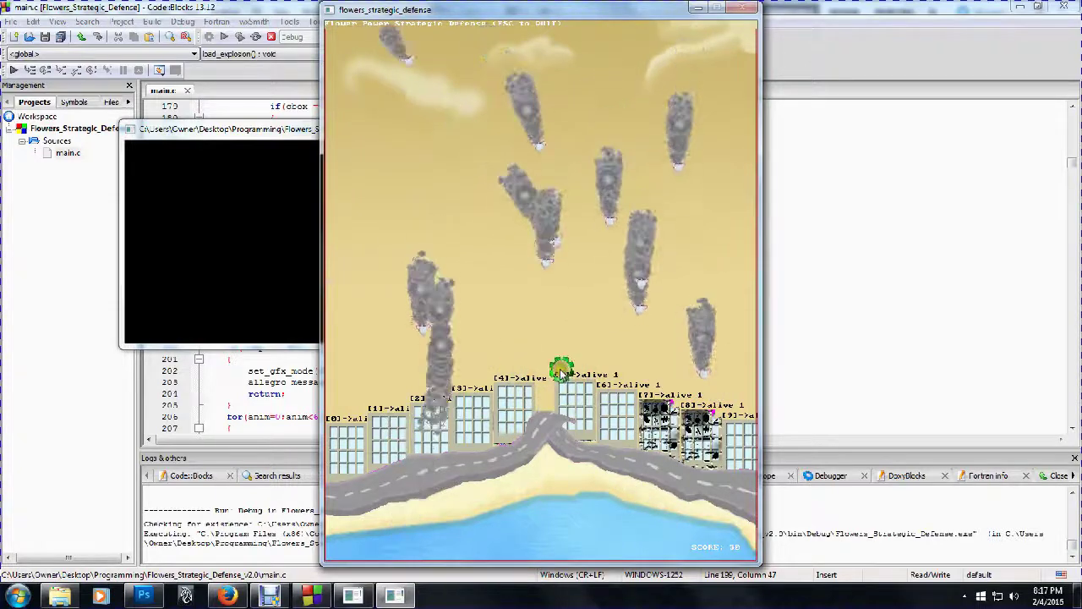
click(551, 355)
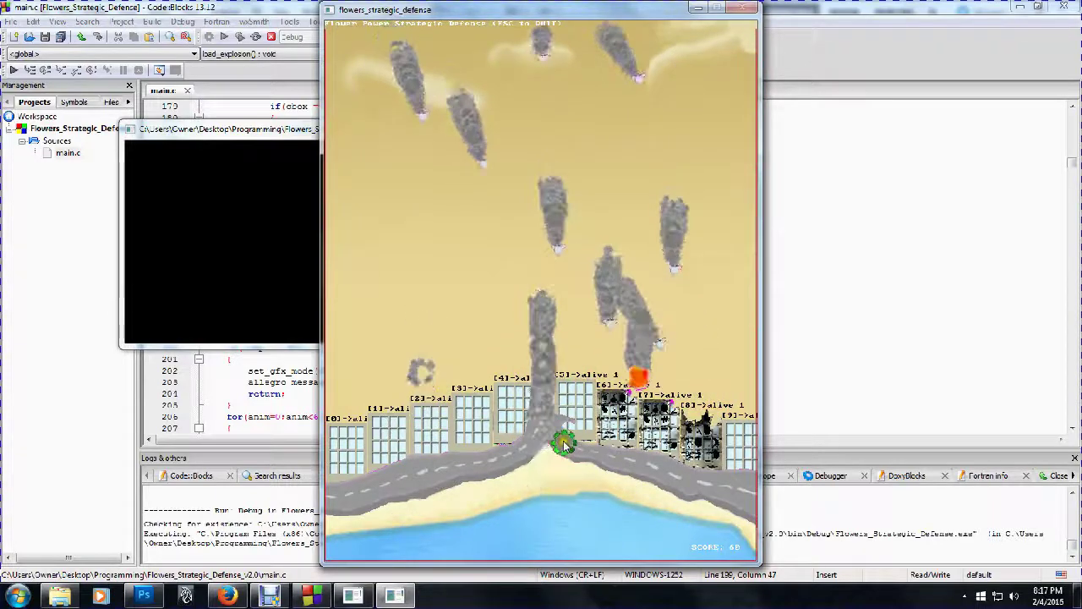
click(555, 278)
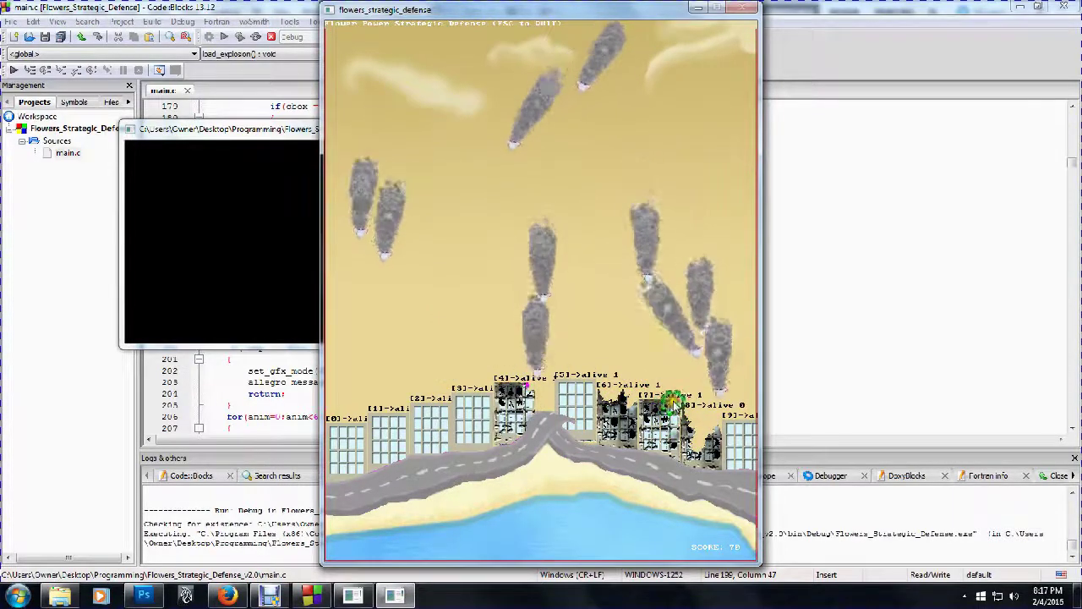
click(481, 193)
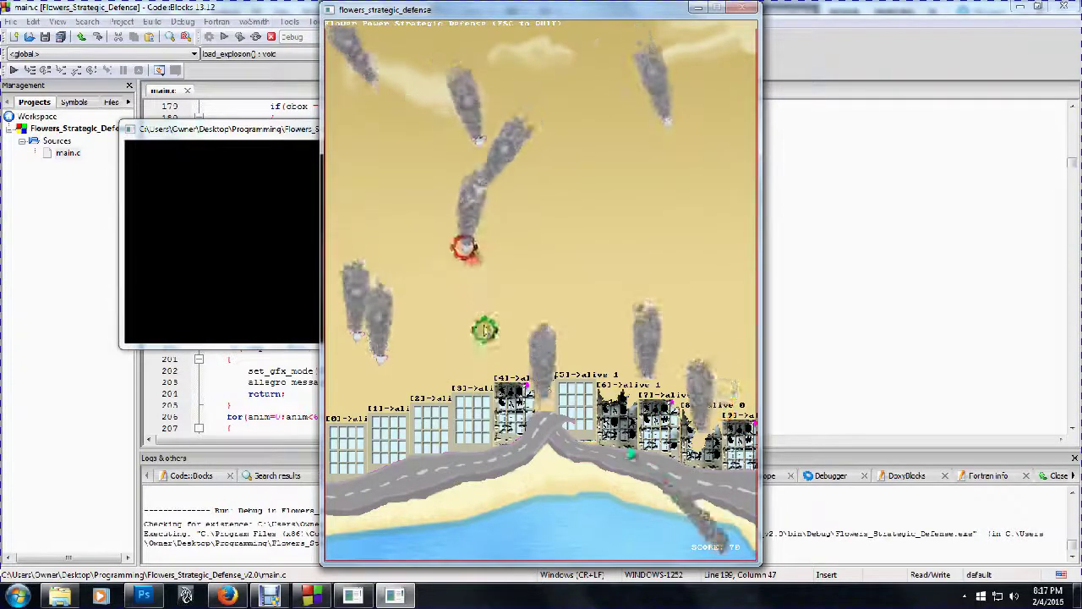
click(433, 259)
click(507, 250)
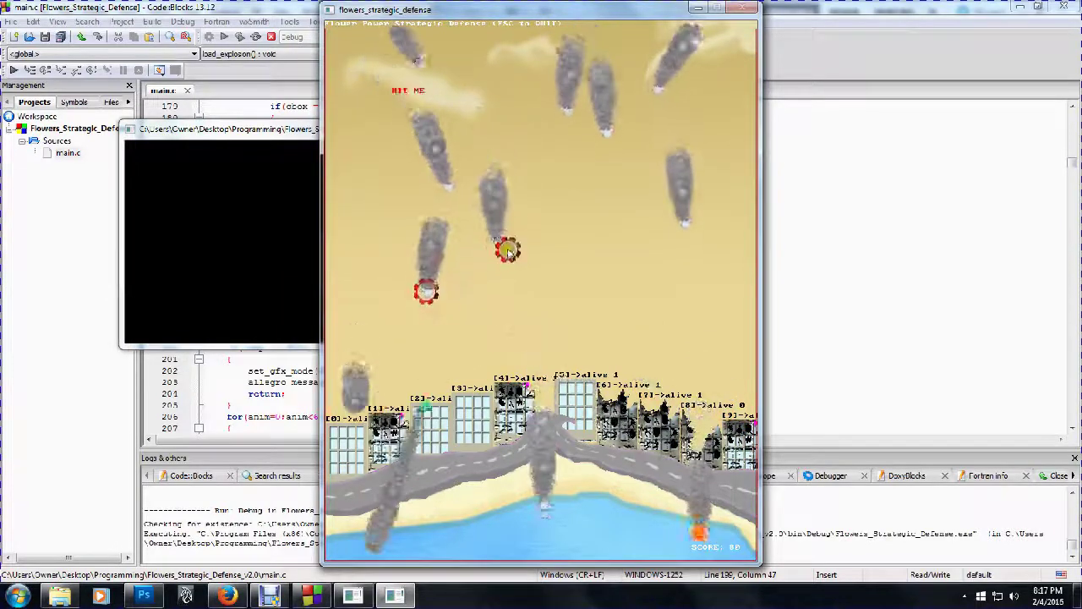
click(442, 239)
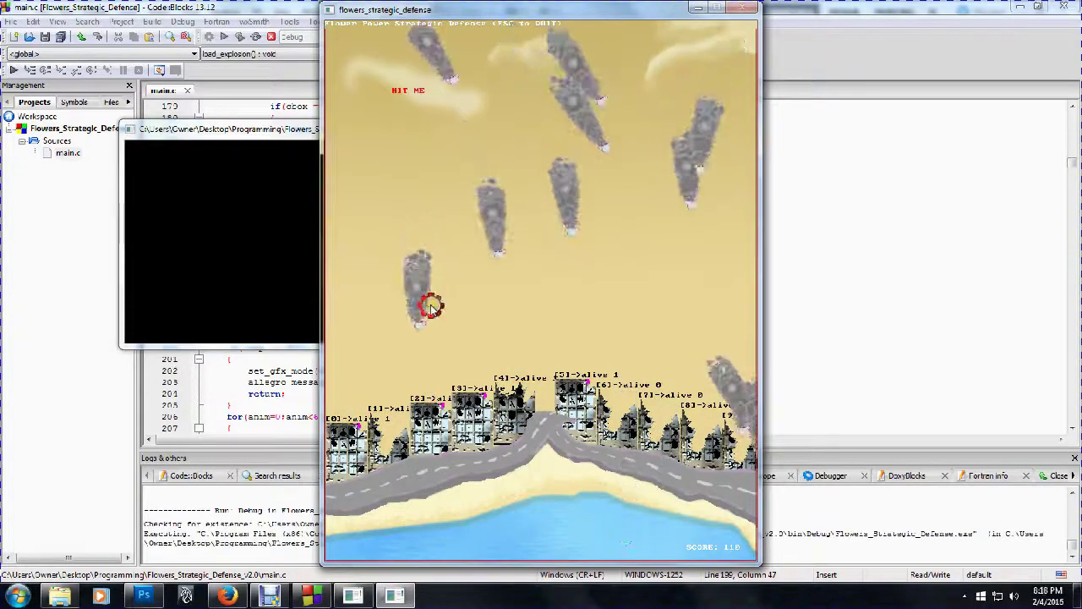
Quit the game, dismiss the console window, and return to Photoshop
key(Escape)
key(Return)
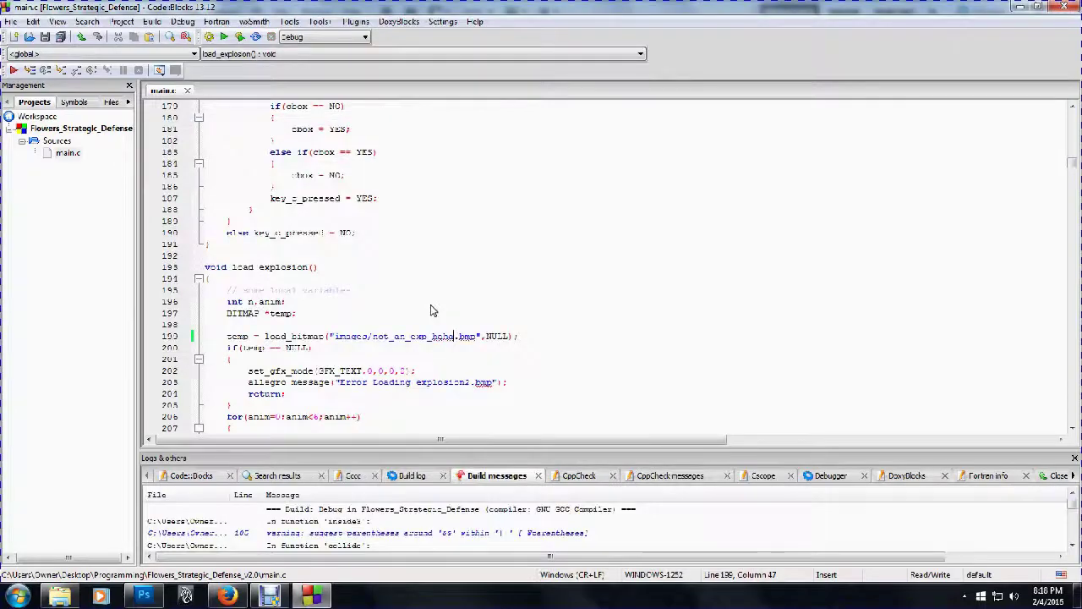
click(143, 596)
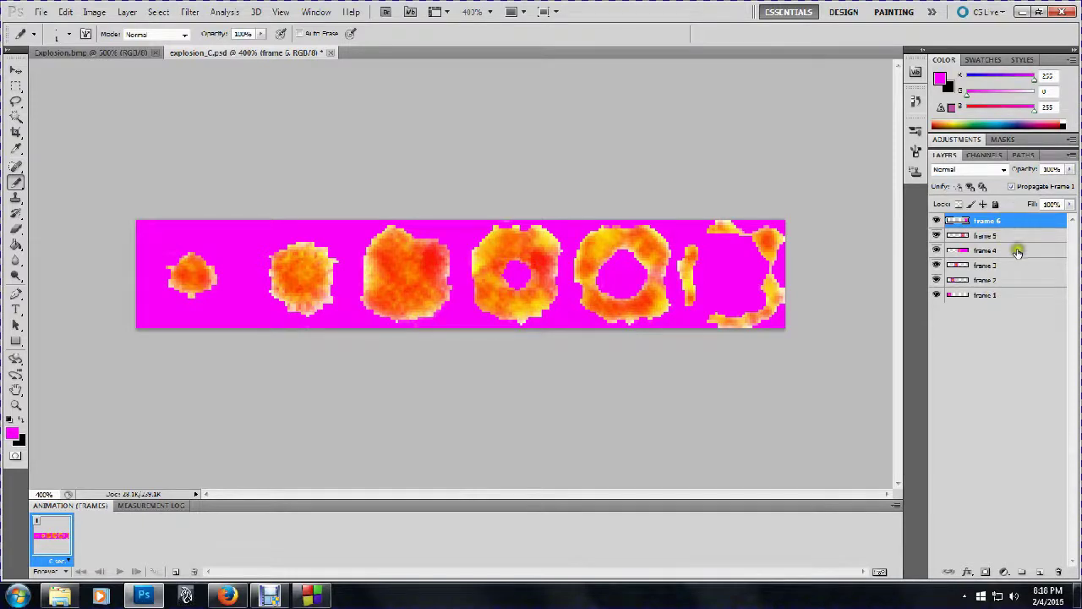
Duplicate the six frame layers and merge the copies into one layer named smoke
shift+click(1018, 297)
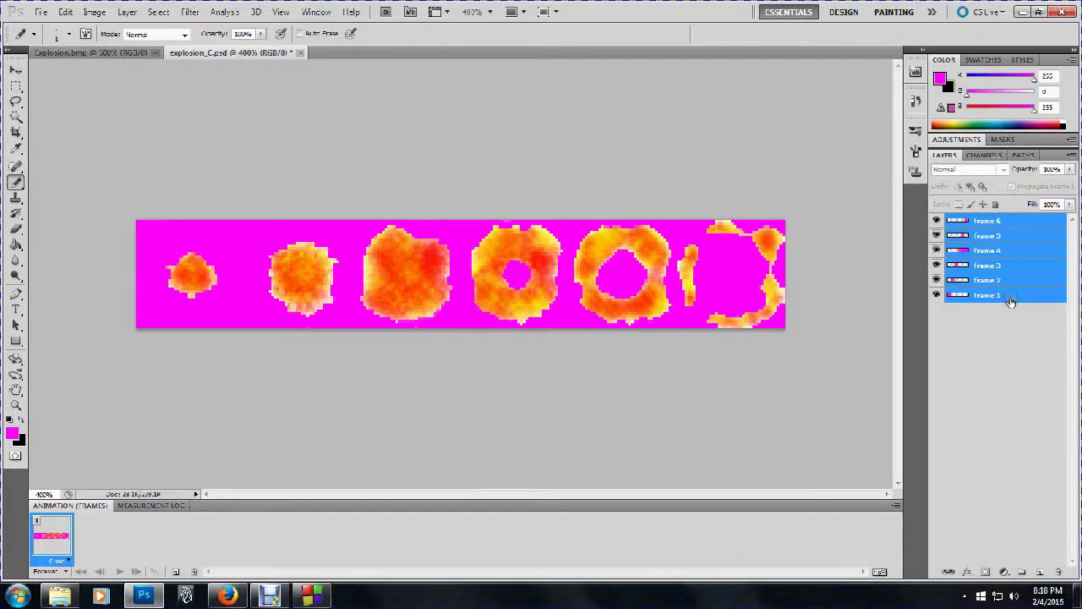
drag(1013, 294, 990, 425)
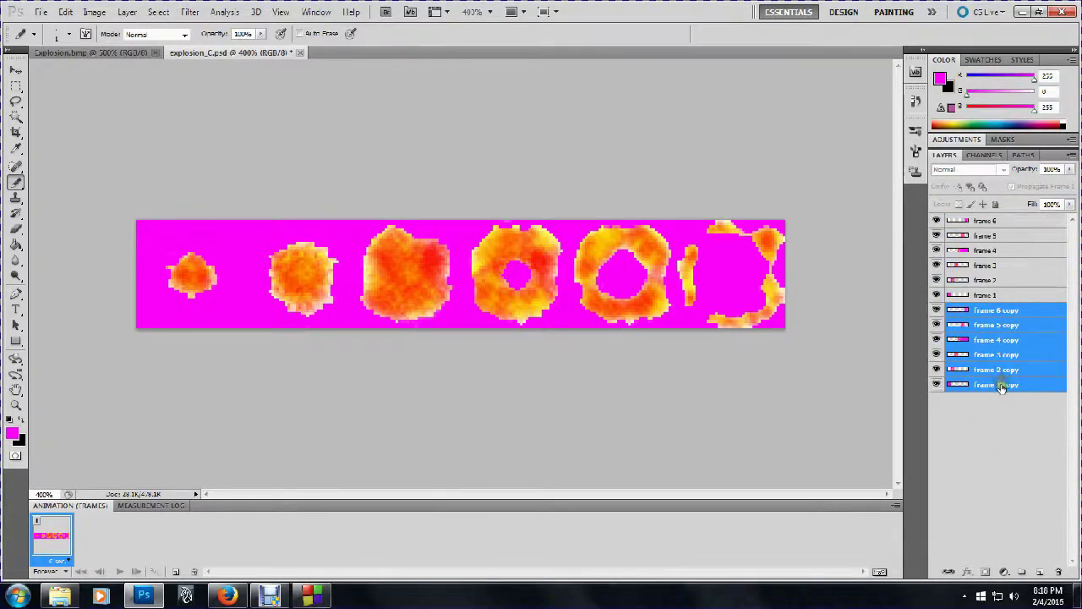
right_click(1001, 386)
click(1013, 347)
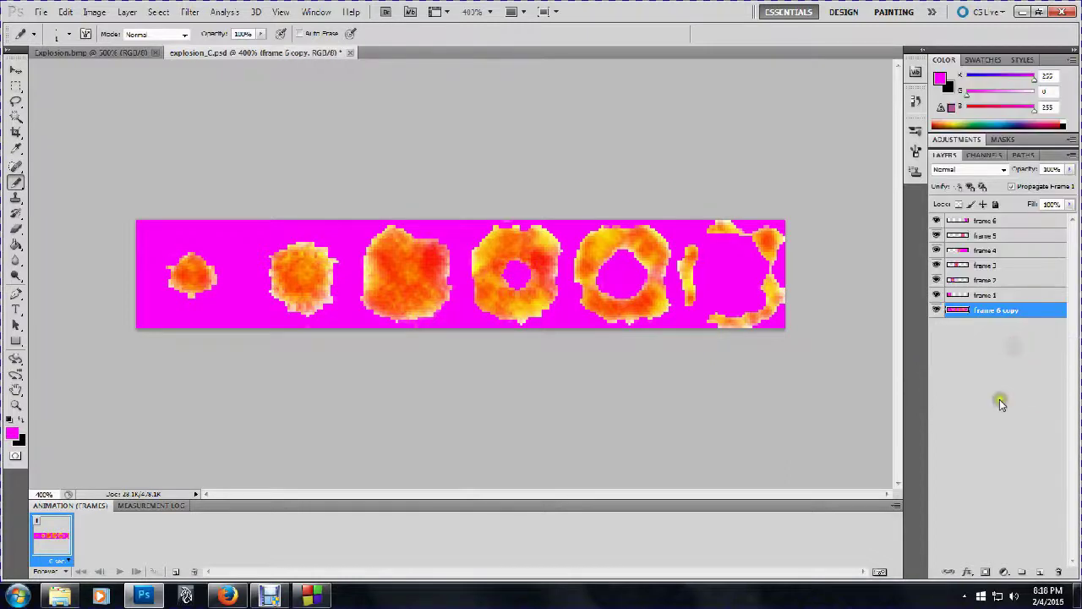
double_click(985, 312)
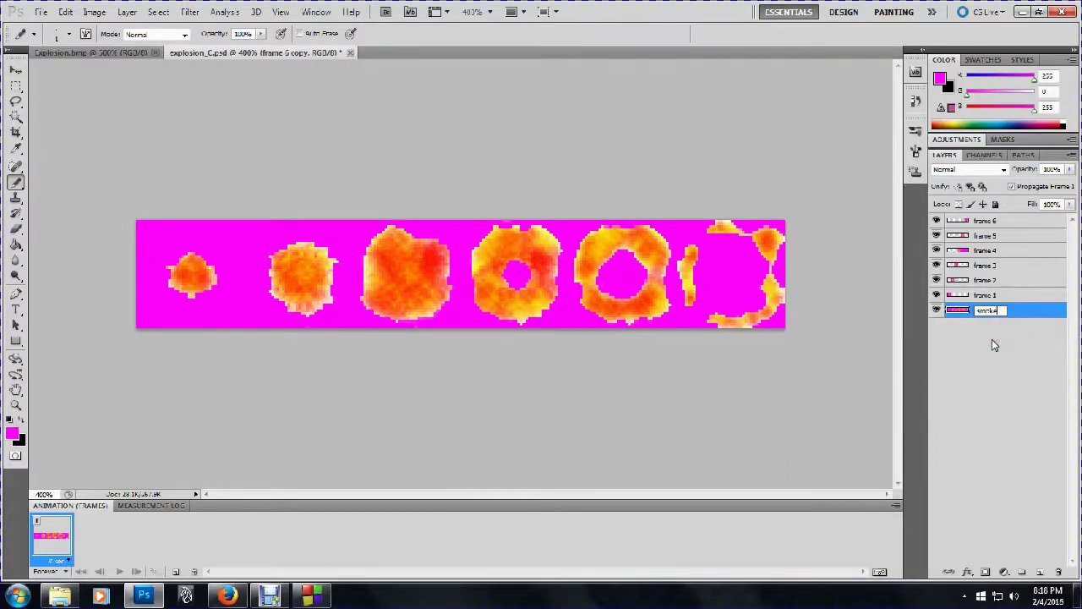
key(Return)
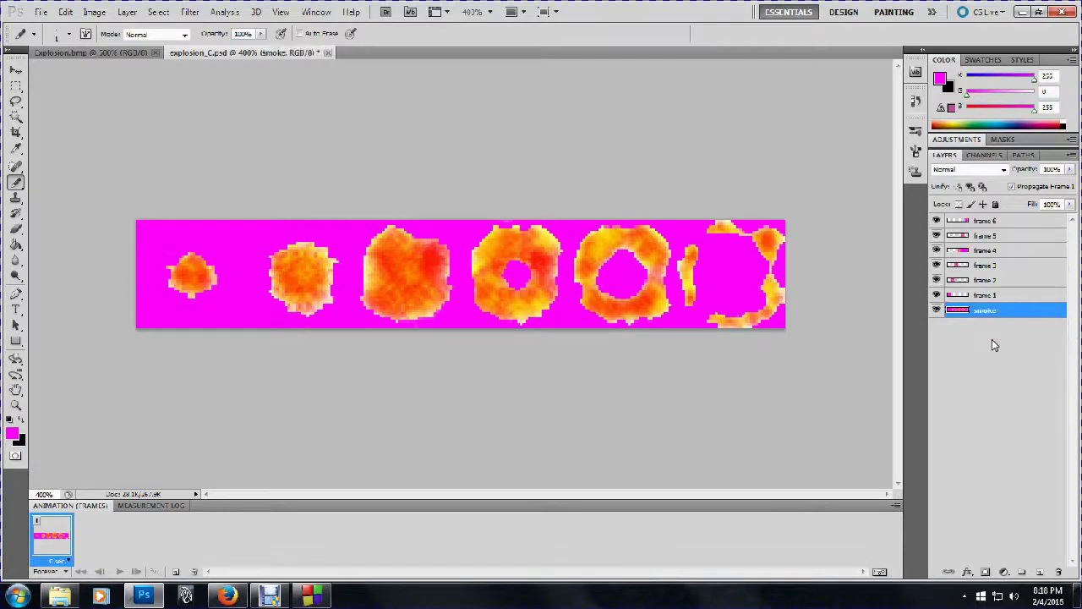
Group the six frame layers, rename the group to explosion, and select the smoke layer
click(989, 295)
shift+click(996, 222)
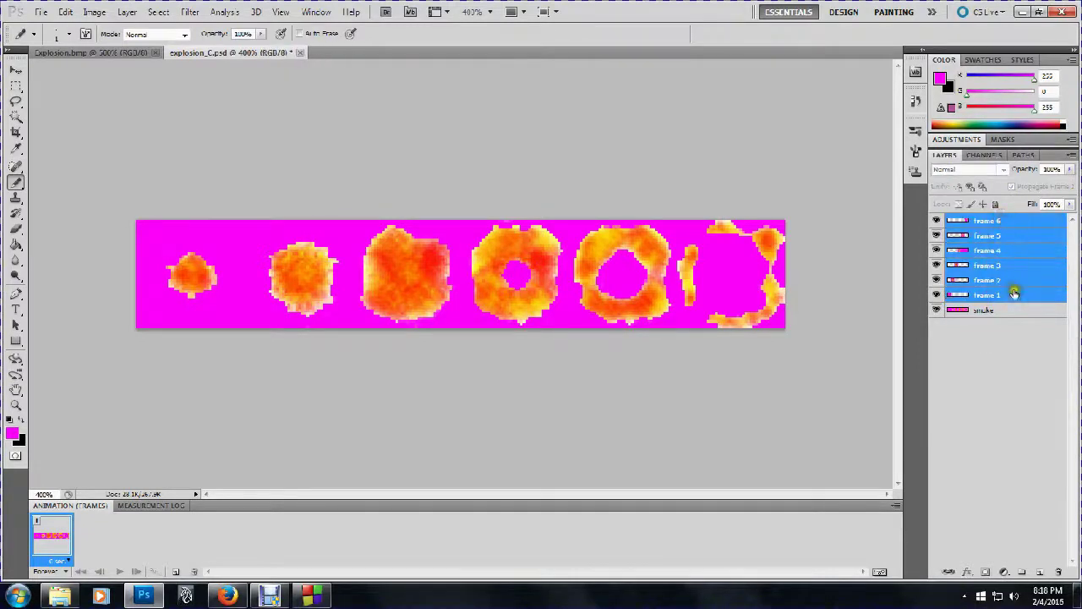
drag(1008, 295, 1020, 573)
click(988, 222)
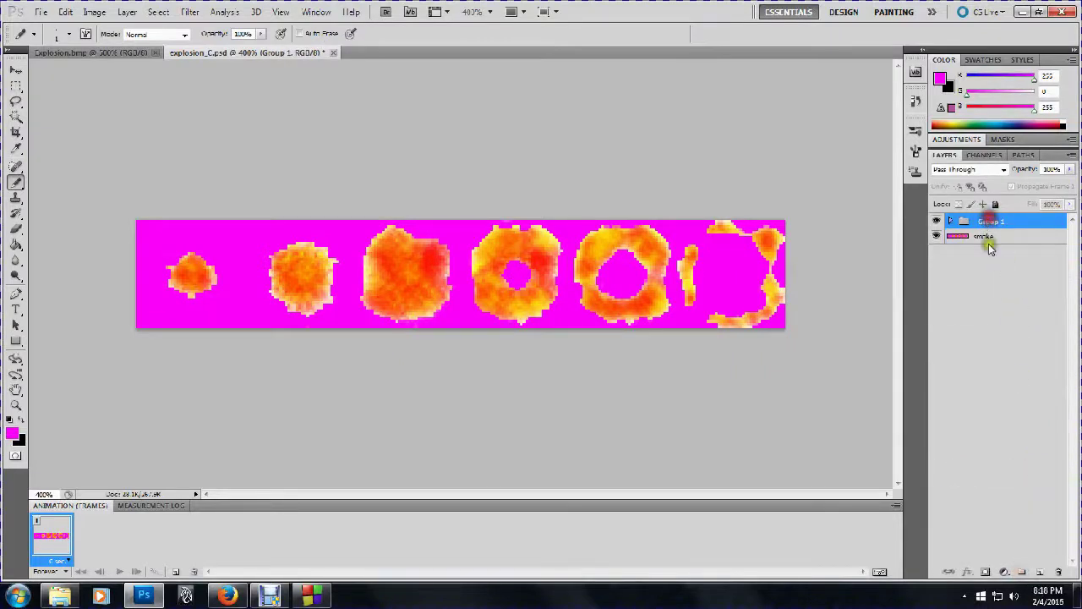
double_click(989, 222)
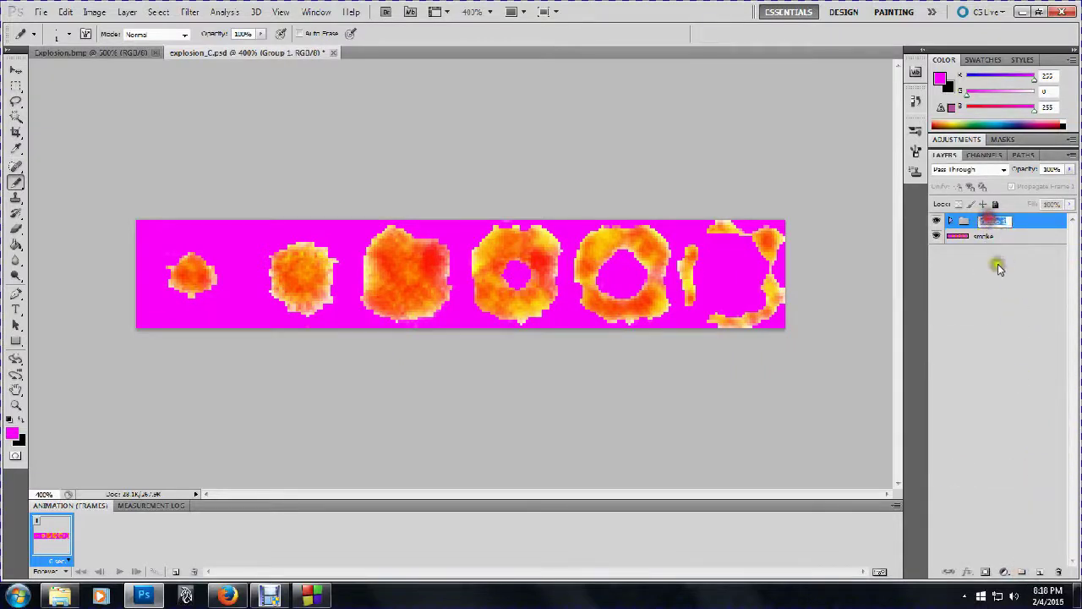
text(explosion)
key(Return)
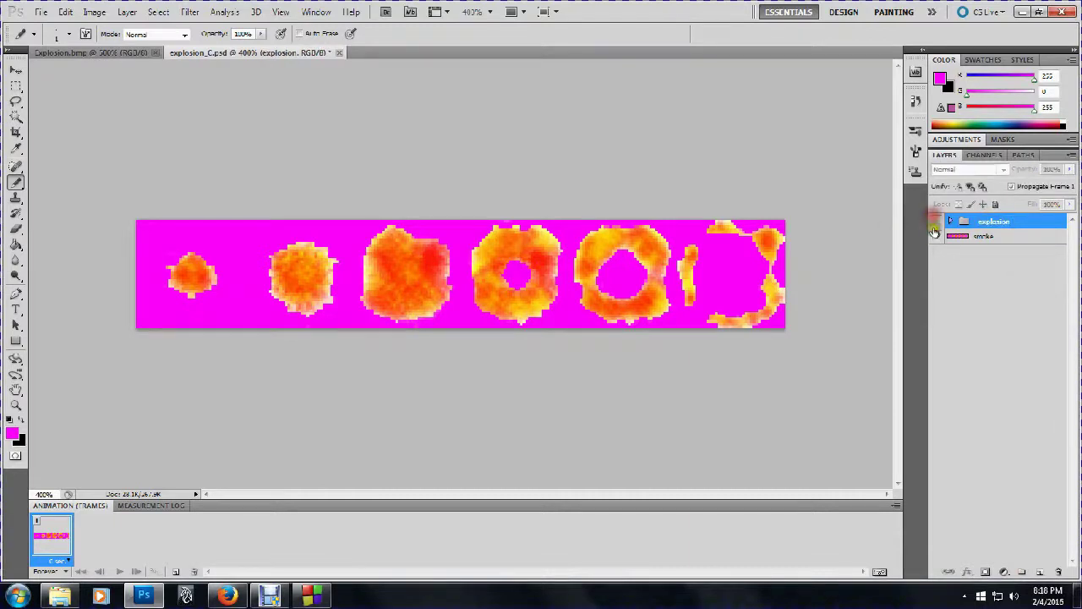
click(967, 239)
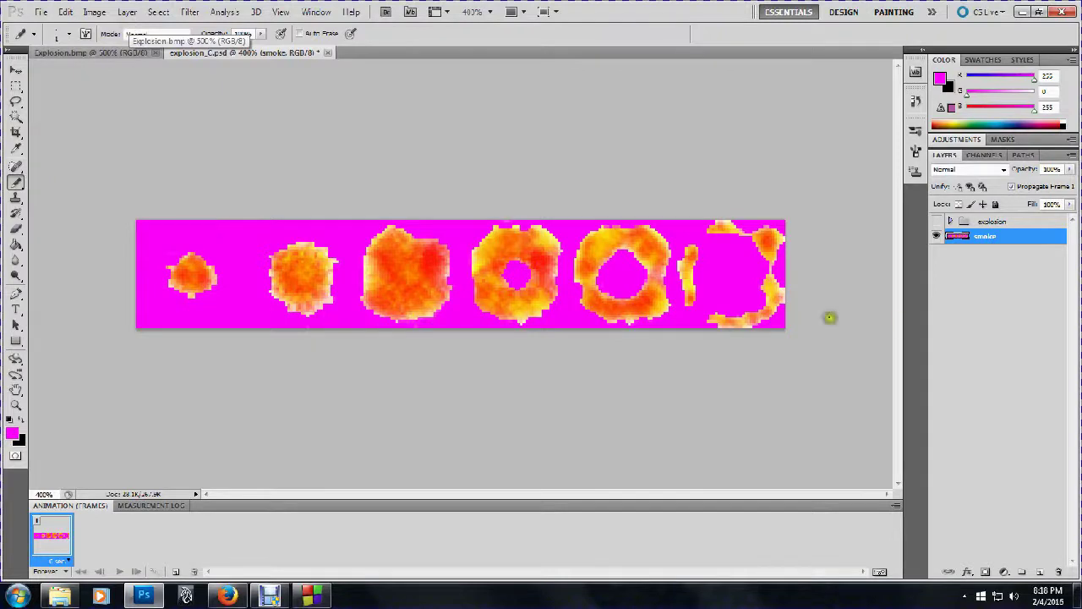
Select the strip's magenta background with the Magic Wand, delete it, and deselect
click(16, 117)
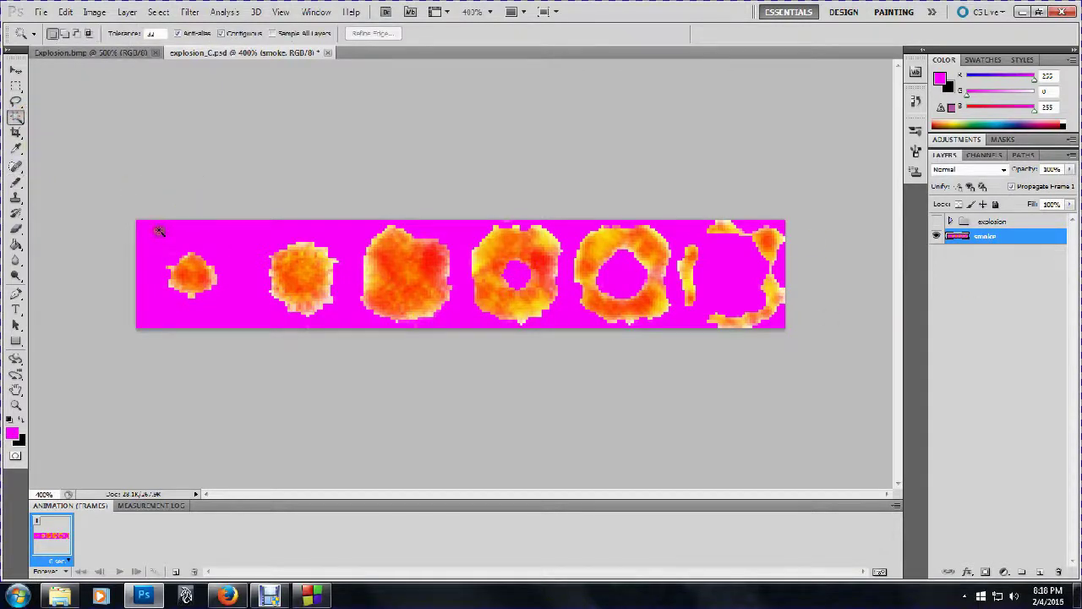
click(15, 118)
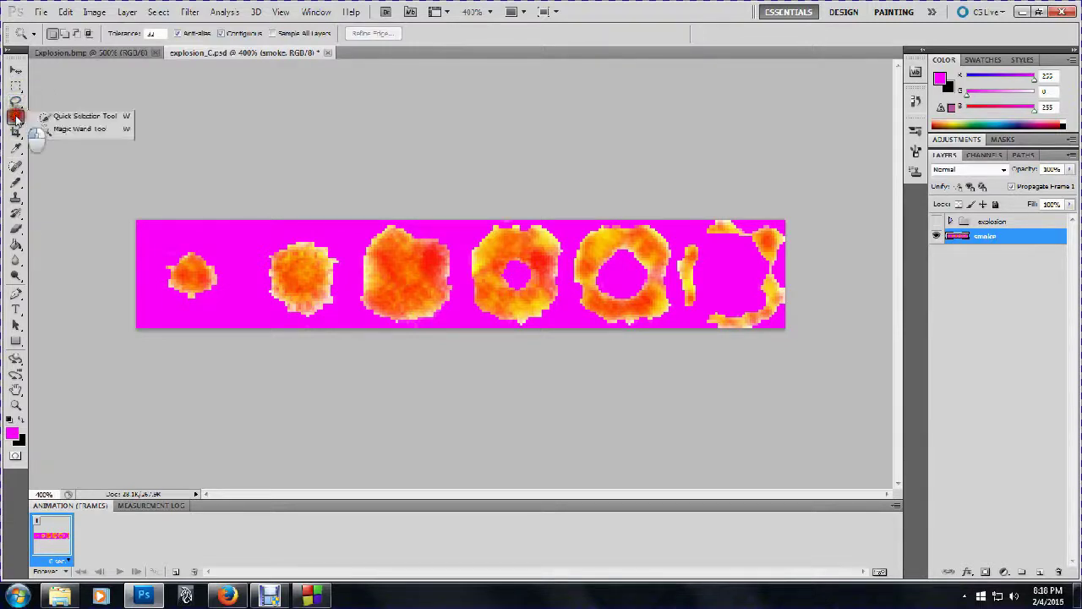
mouse_move(15, 117)
mouse_down()
mouse_move(89, 114)
mouse_move(79, 114)
mouse_move(82, 129)
mouse_move(16, 115)
mouse_move(70, 129)
mouse_up()
click(166, 226)
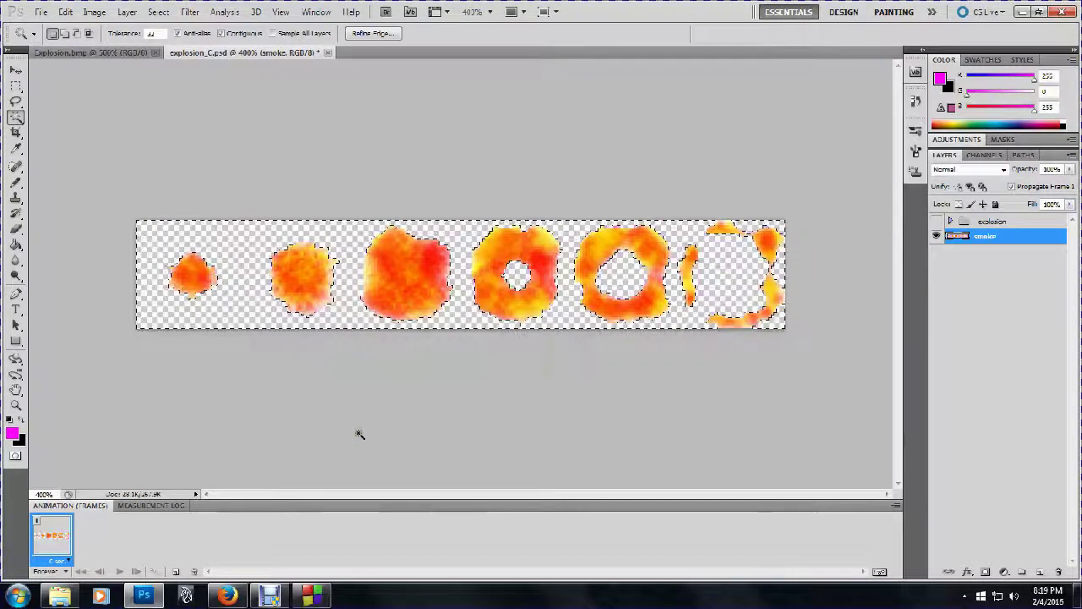
click(317, 395)
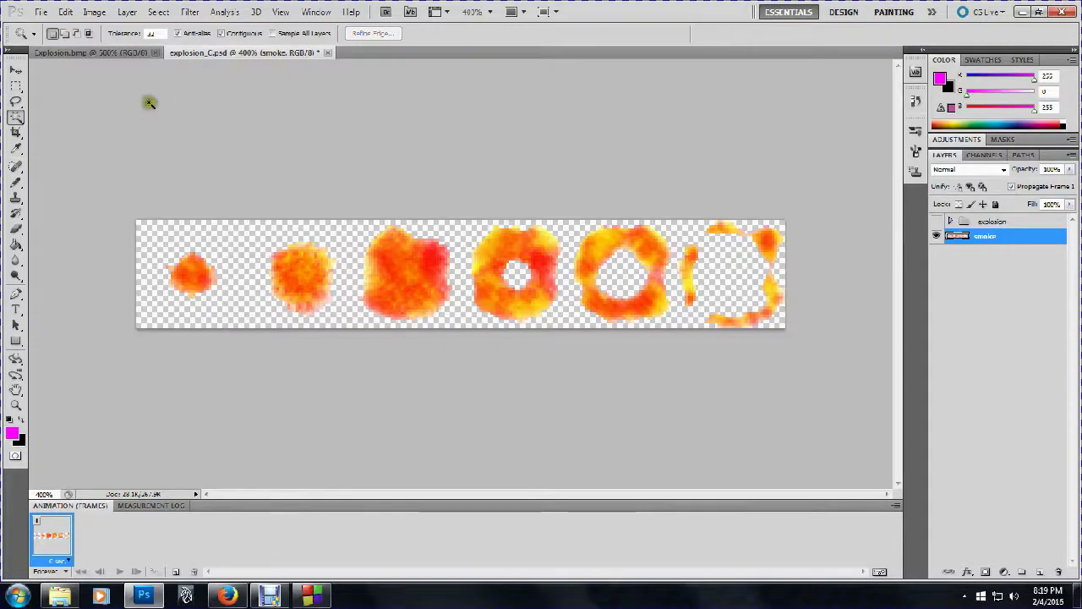
Turn the smoke sprites grey with a default Black & White adjustment
click(86, 14)
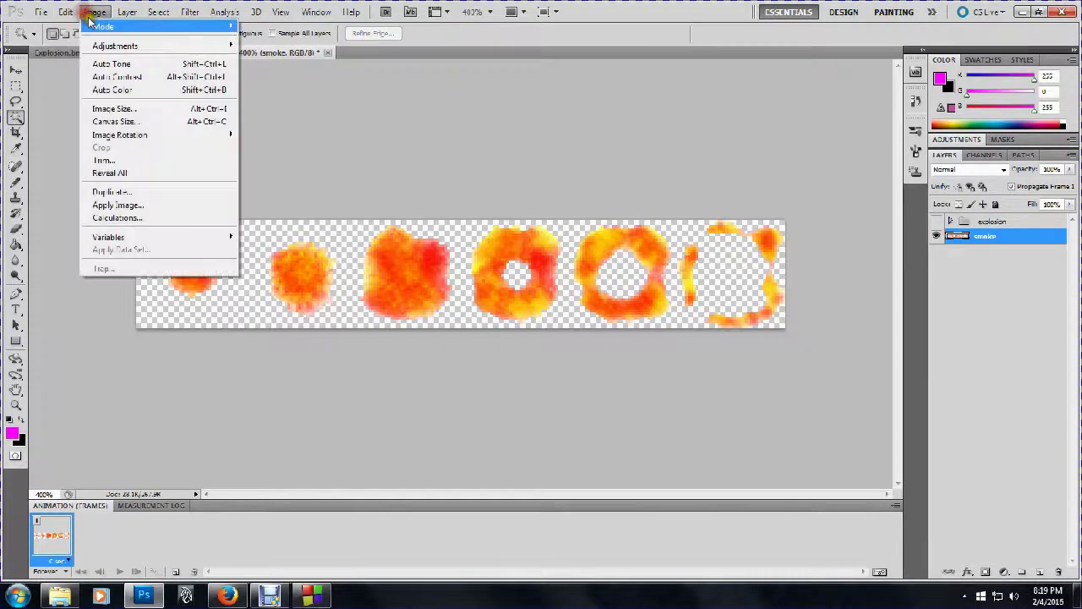
mouse_move(150, 45)
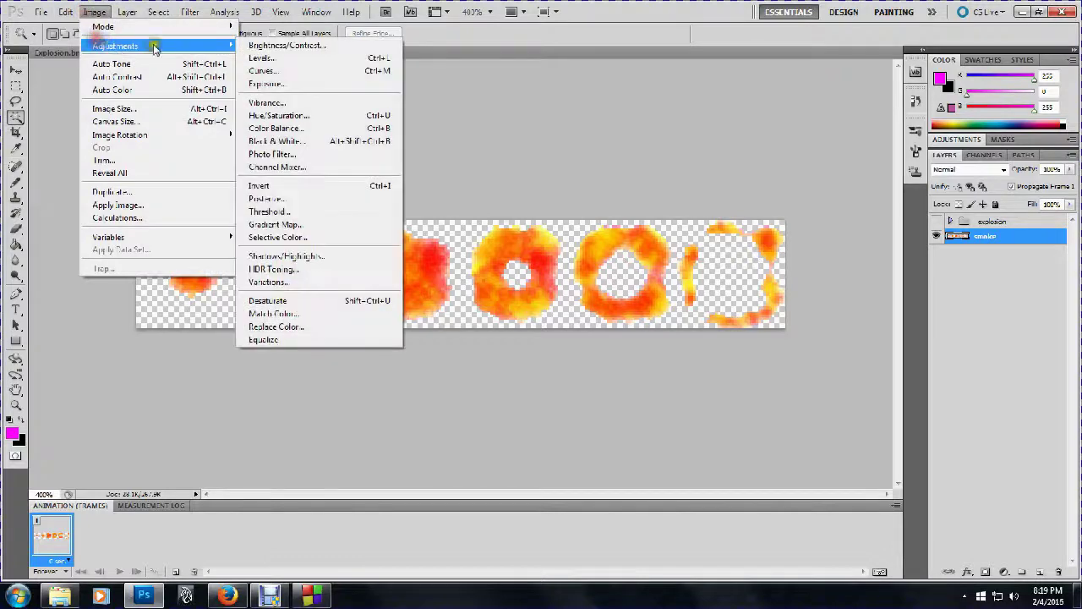
click(313, 140)
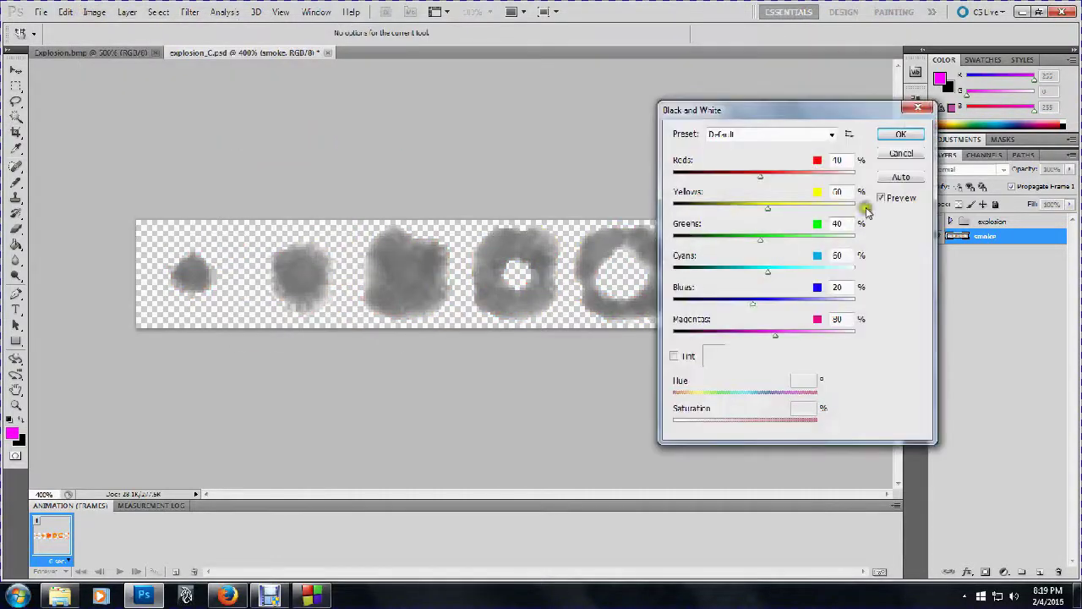
click(900, 133)
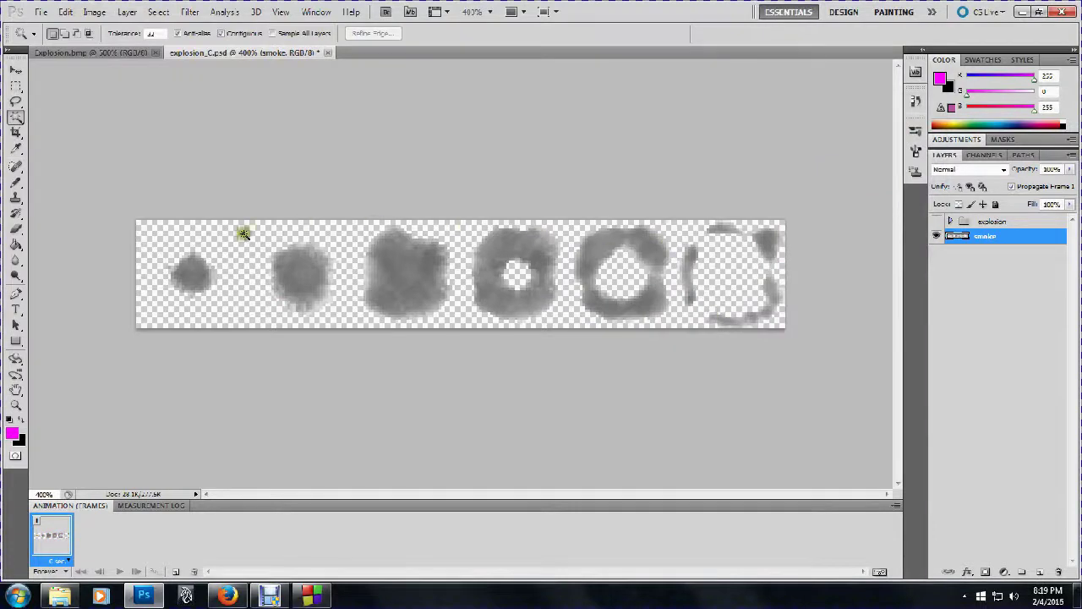
Add a new layer beneath smoke, fill it magenta, and name it 'clear to color'
click(15, 245)
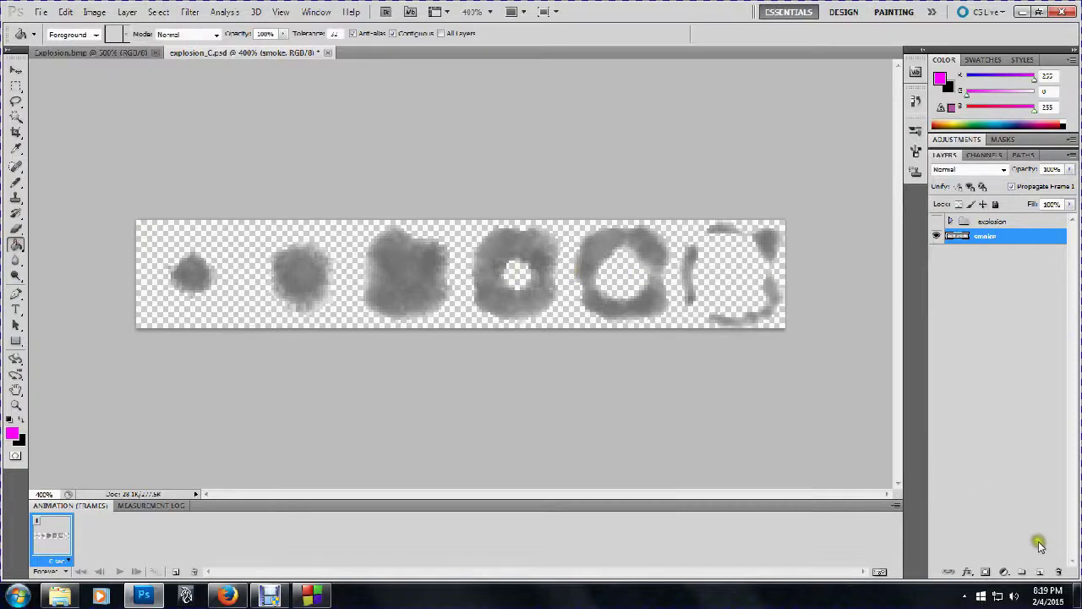
click(1036, 572)
drag(1010, 236, 1006, 292)
click(551, 323)
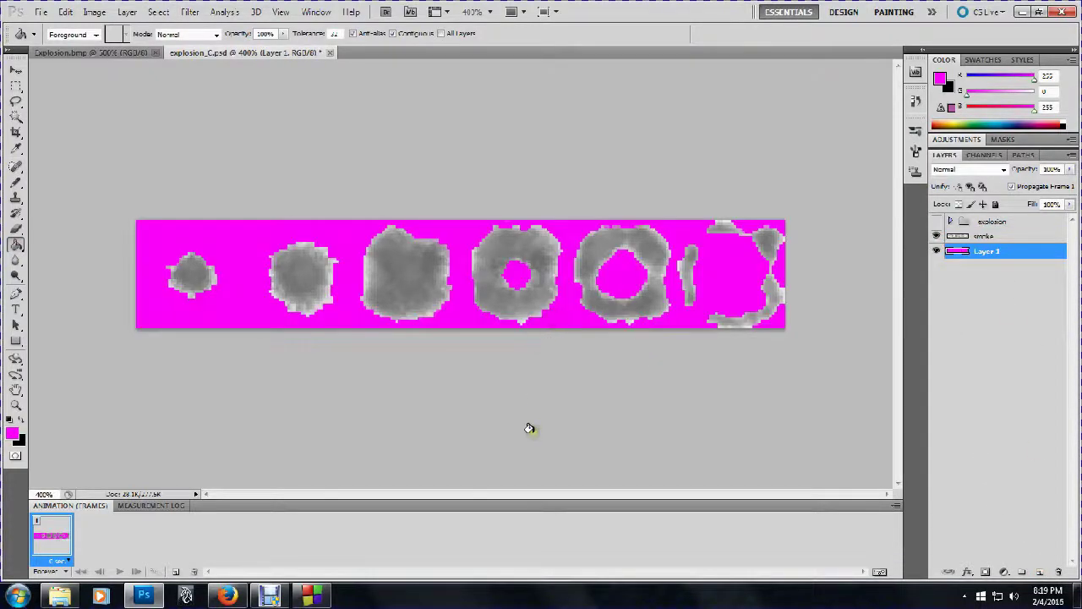
double_click(986, 251)
text(clear to color)
key(Return)
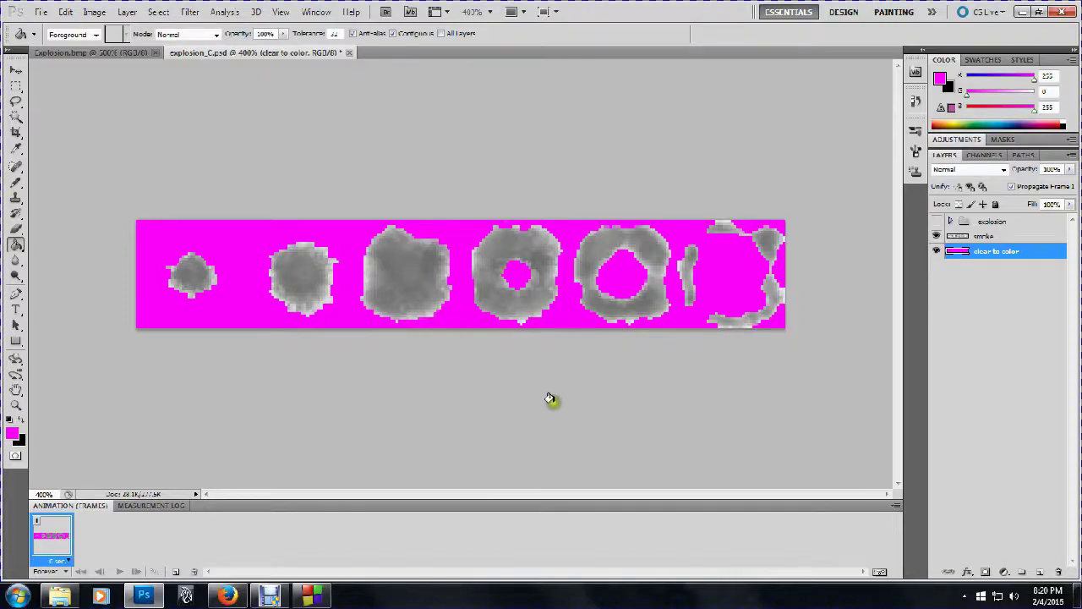
Zoom to about 1600% to inspect the smoke sprite edges against the magenta
key(ctrl+plus)
key(ctrl+plus)
key(ctrl+plus)
key(ctrl+plus)
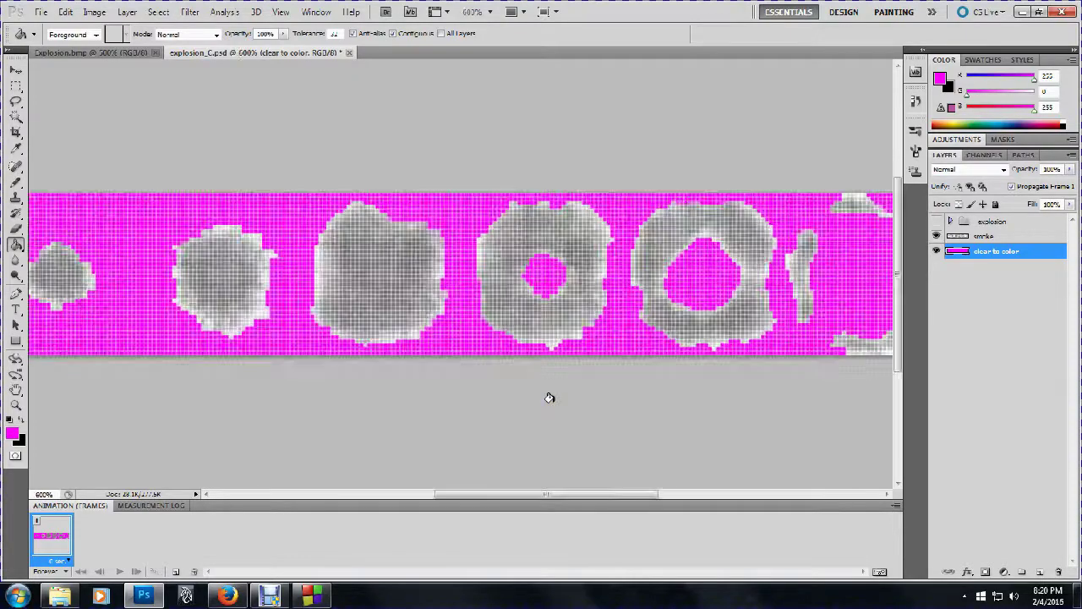
key(ctrl+plus)
key(ctrl+plus)
key(ctrl+plus)
key(ctrl+plus)
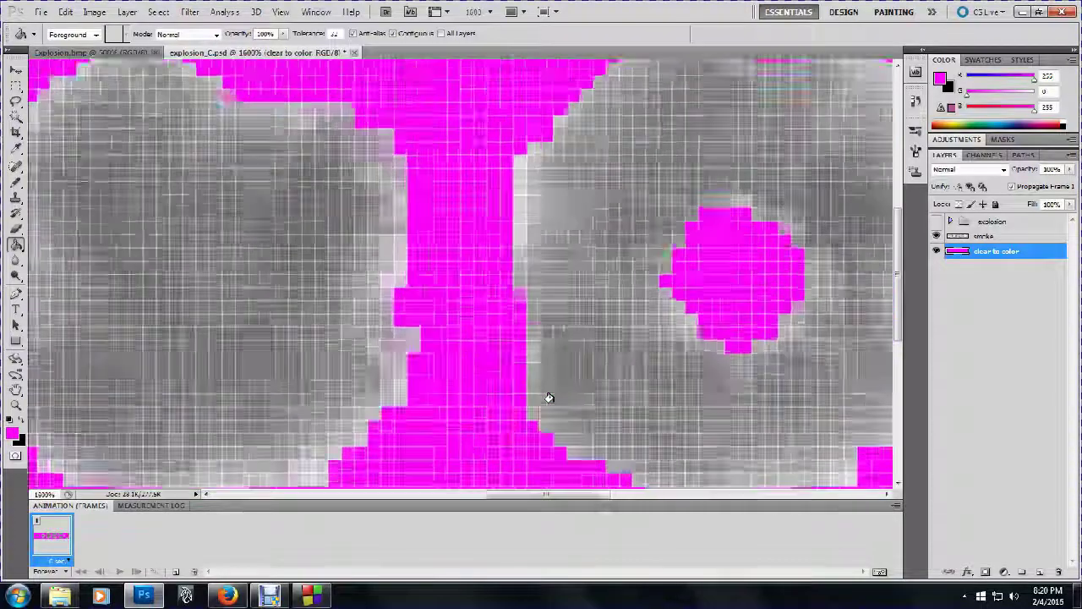
key(ctrl+minus)
key(ctrl+minus)
key(ctrl+minus)
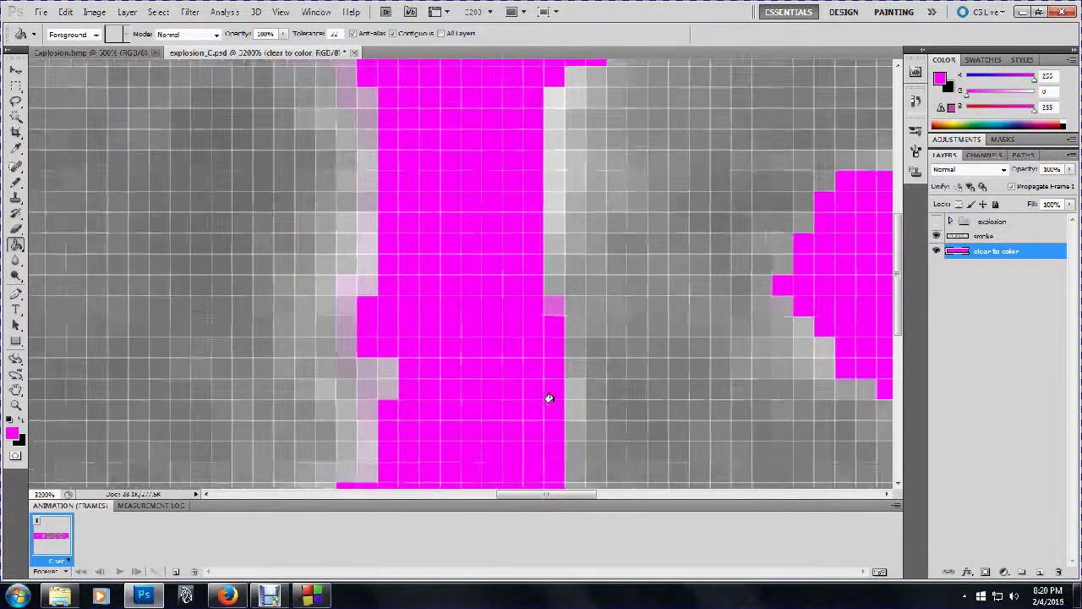
key(ctrl+plus)
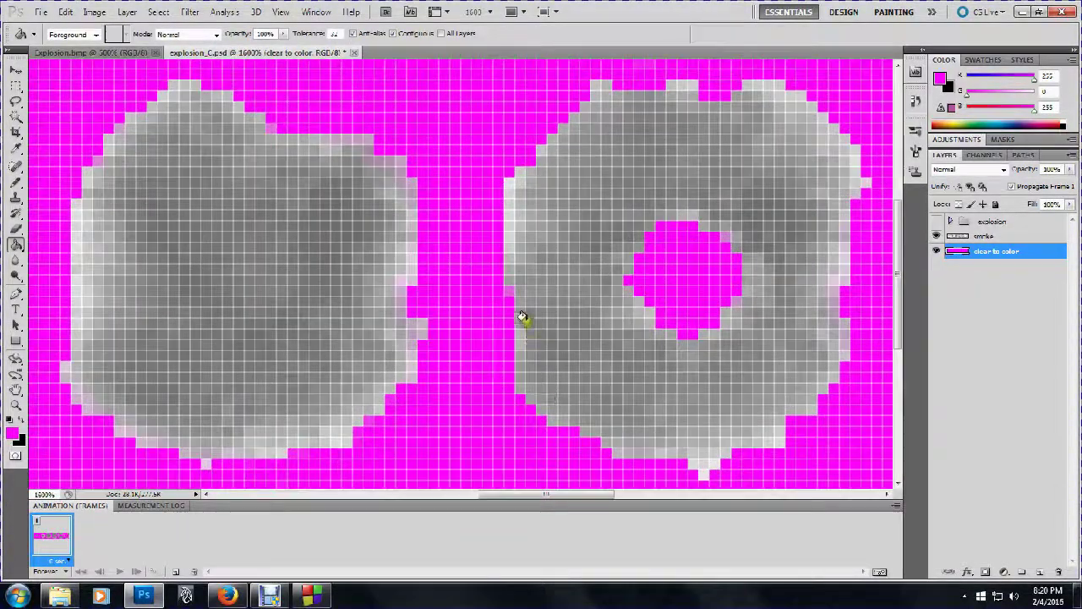
mouse_move(589, 500)
mouse_down()
mouse_move(691, 505)
mouse_move(705, 498)
mouse_move(652, 488)
mouse_move(723, 494)
mouse_up()
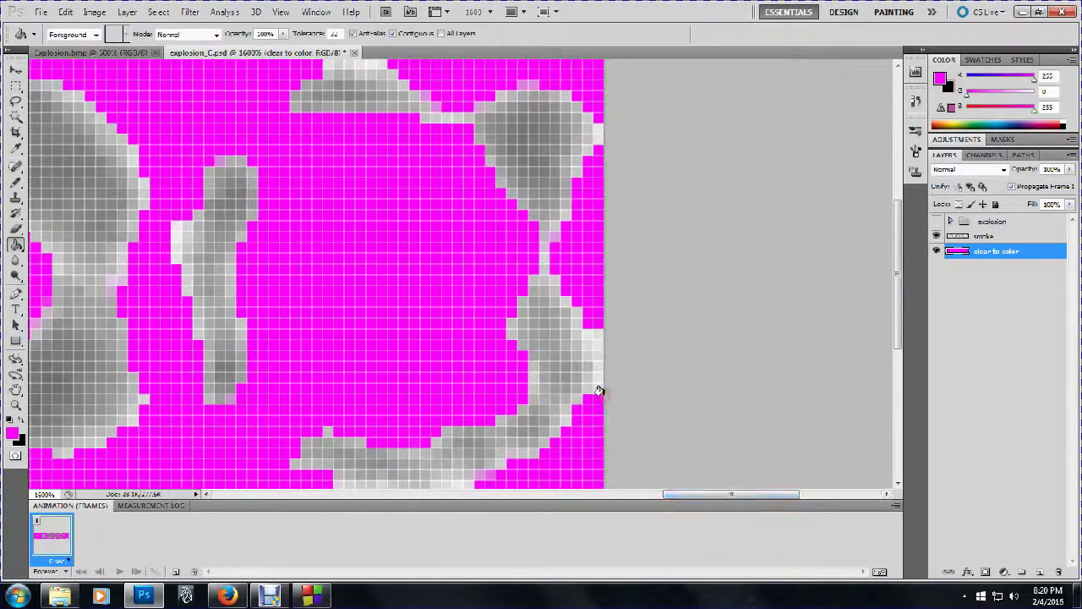
Save the document, then start a copy named with the smoke file name
click(41, 12)
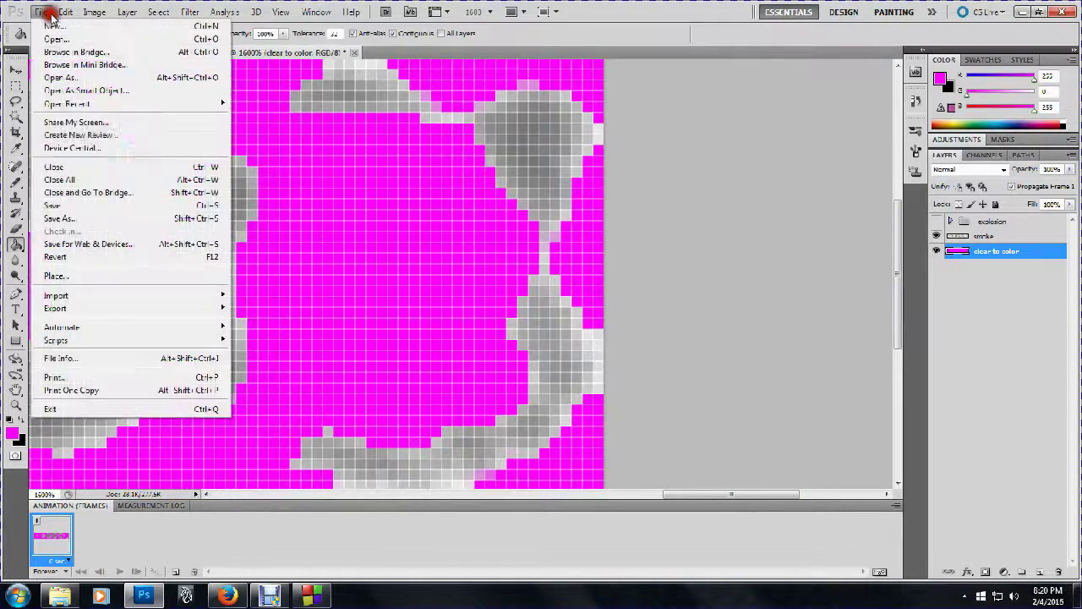
click(85, 206)
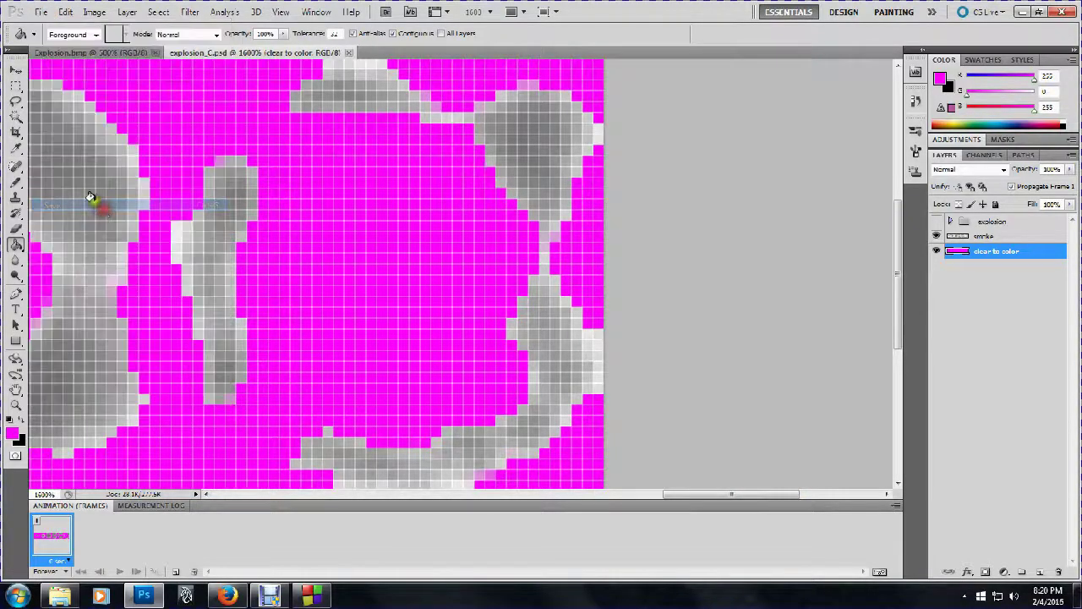
click(40, 12)
click(84, 208)
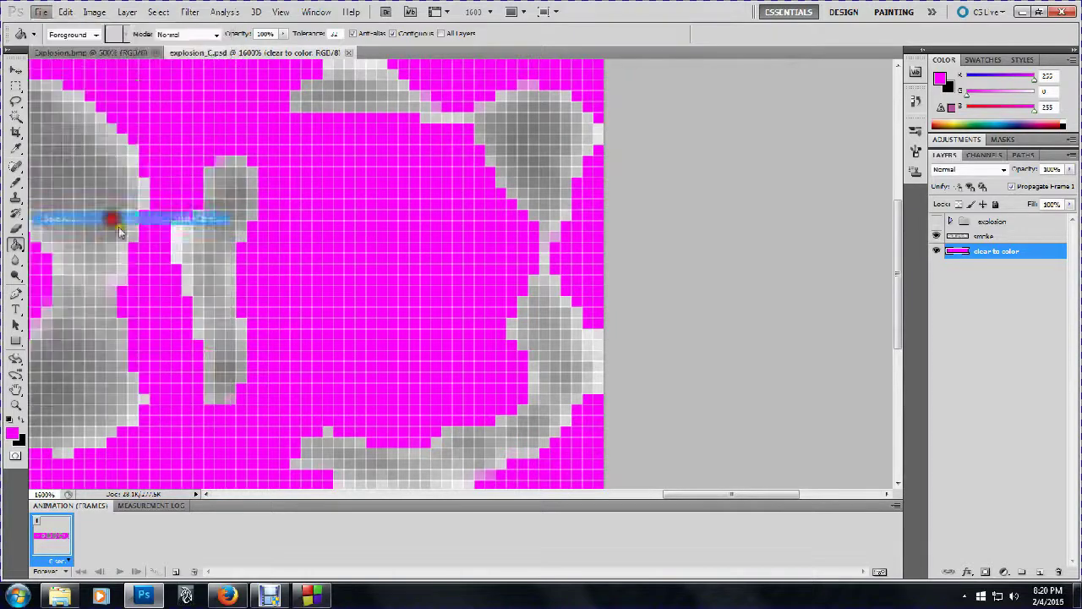
text(s)
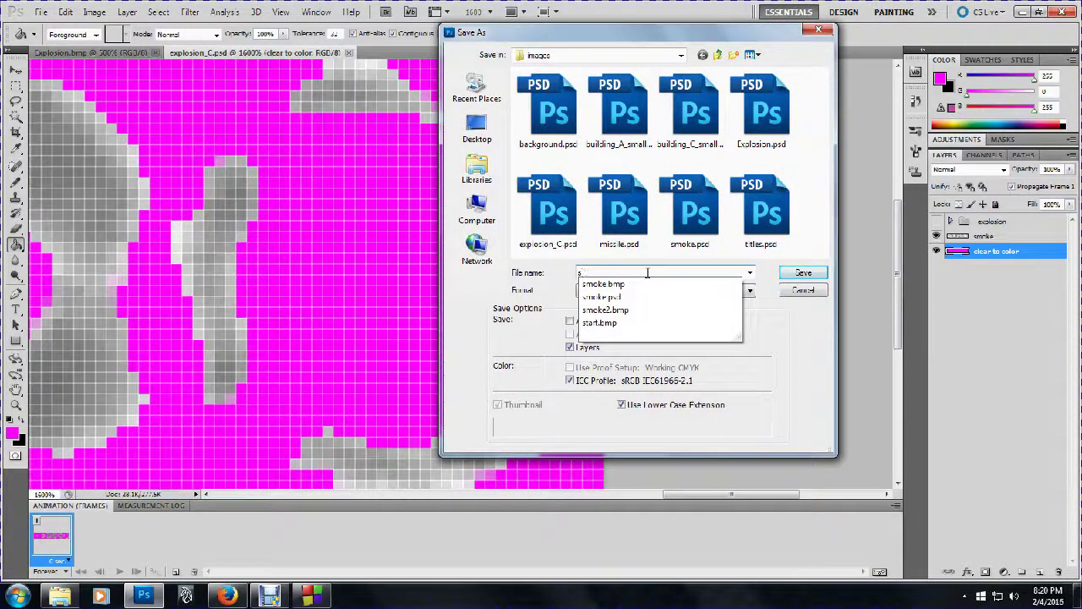
click(624, 296)
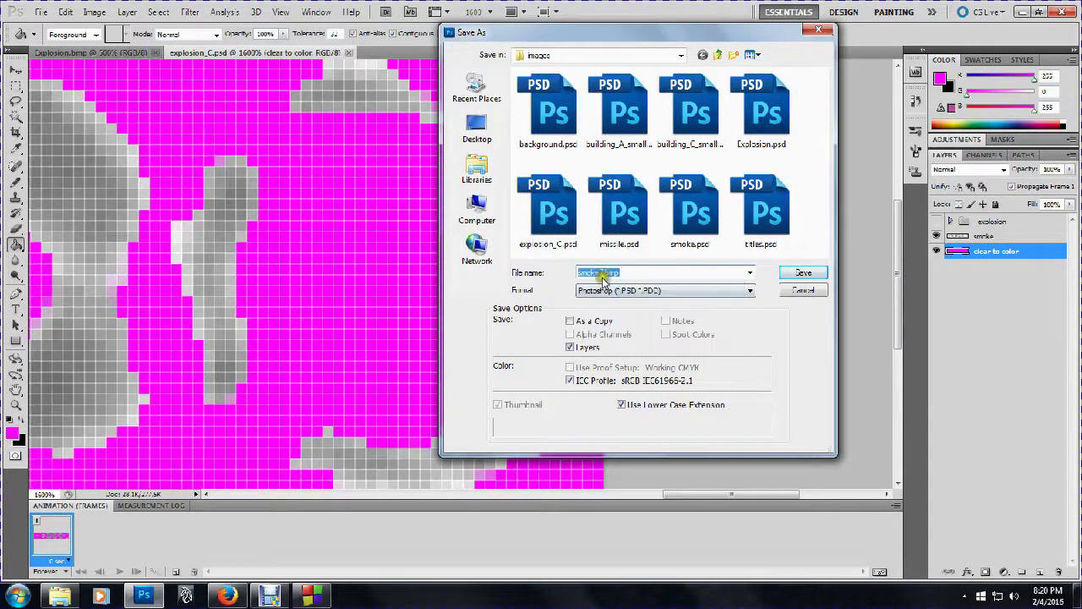
Save the copy in BMP format as smoke3.bmp, accepting the BMP options
click(685, 291)
click(651, 279)
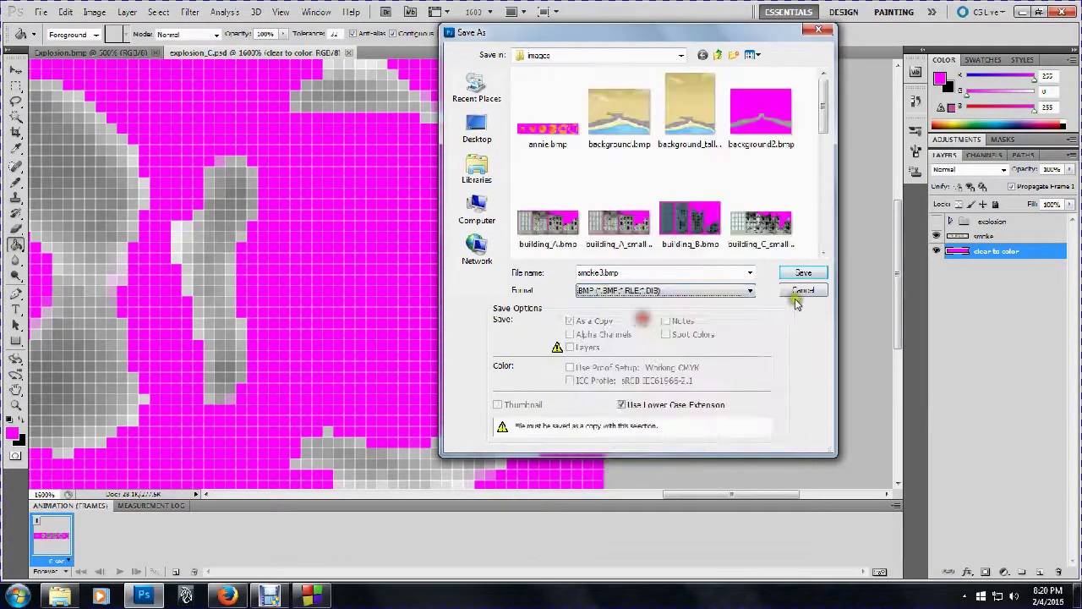
click(802, 274)
click(598, 159)
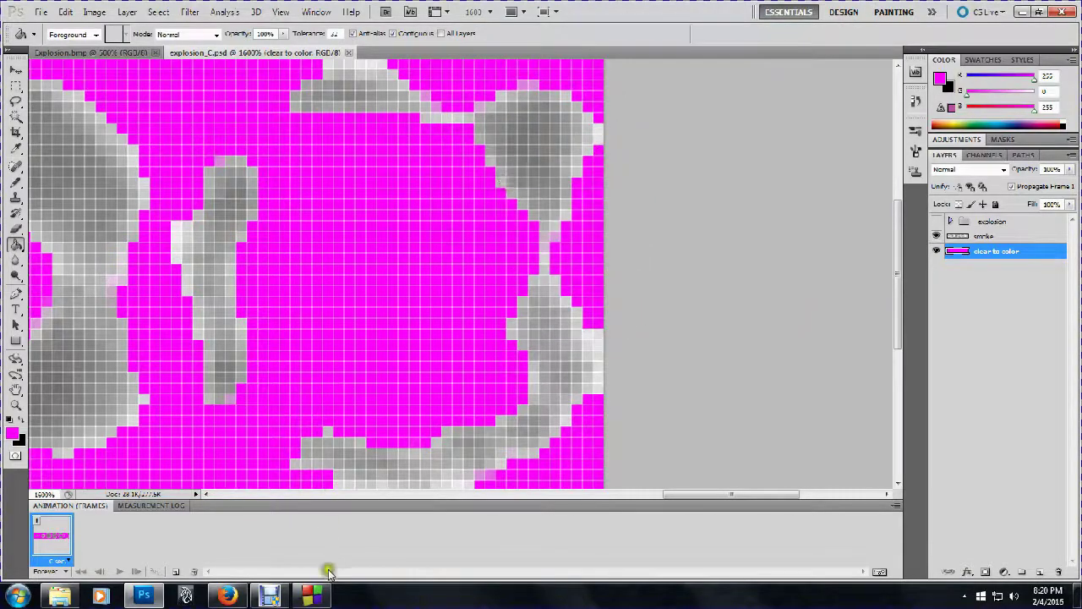
click(313, 595)
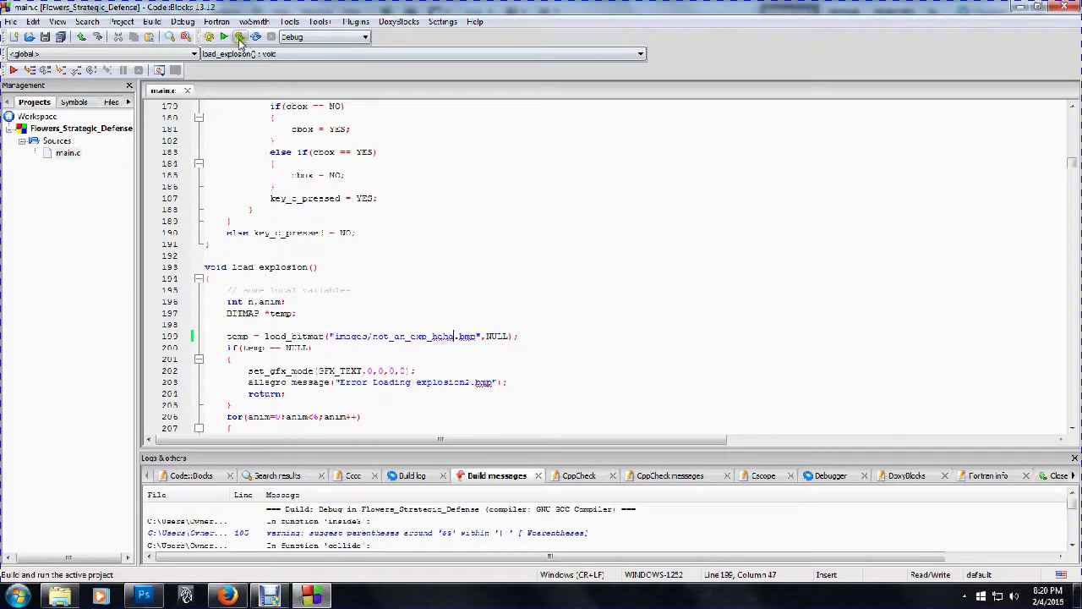
Review the load_explosion() code and highlight its function header line
click(309, 255)
scroll(369, 255, down, 3)
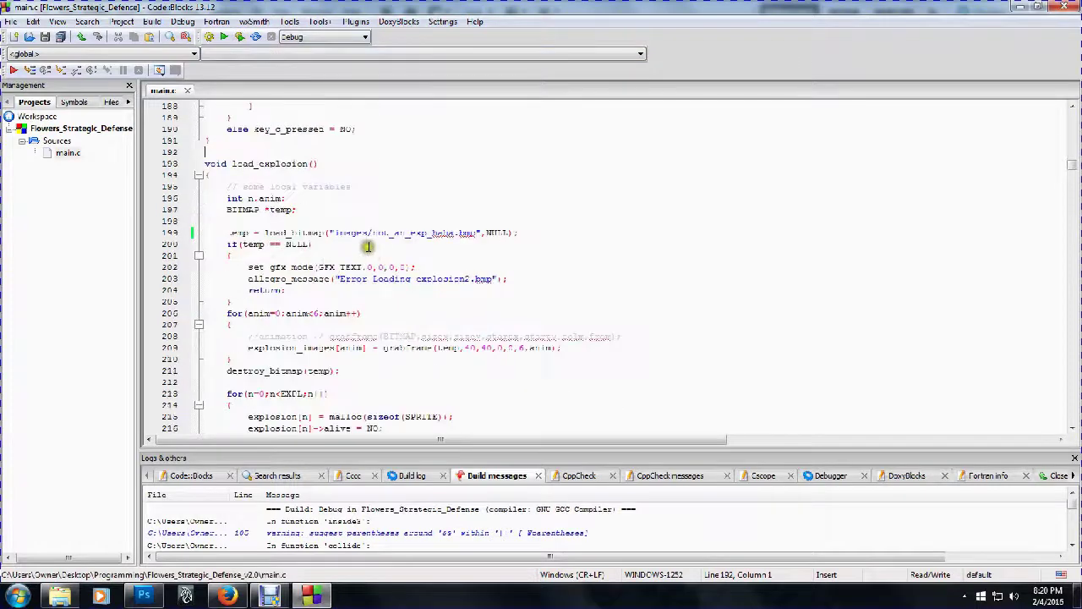
scroll(368, 246, down, 5)
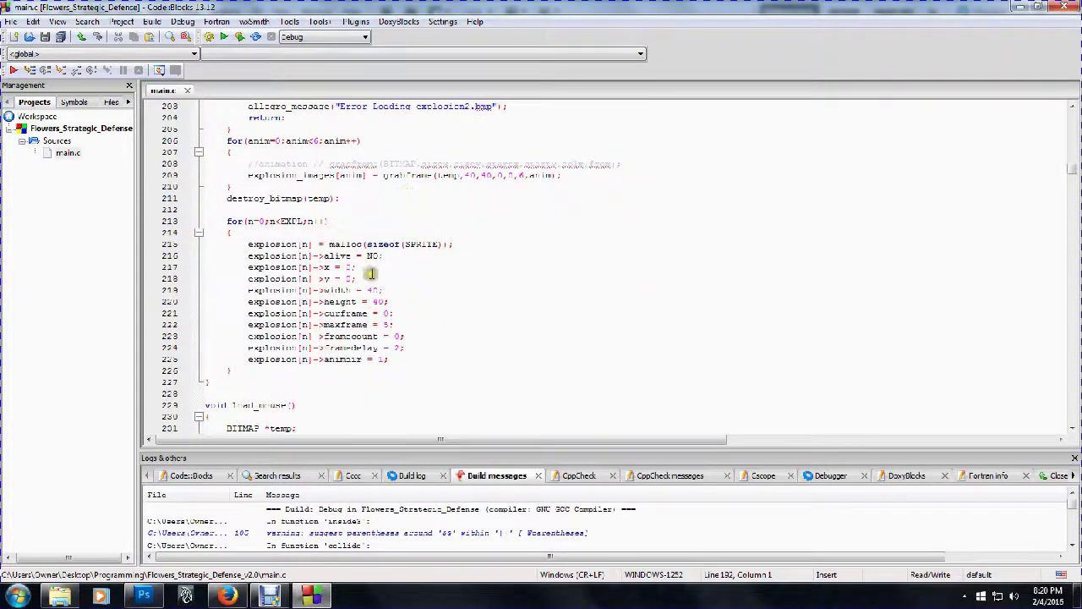
scroll(370, 273, up, 4)
scroll(371, 269, down, 11)
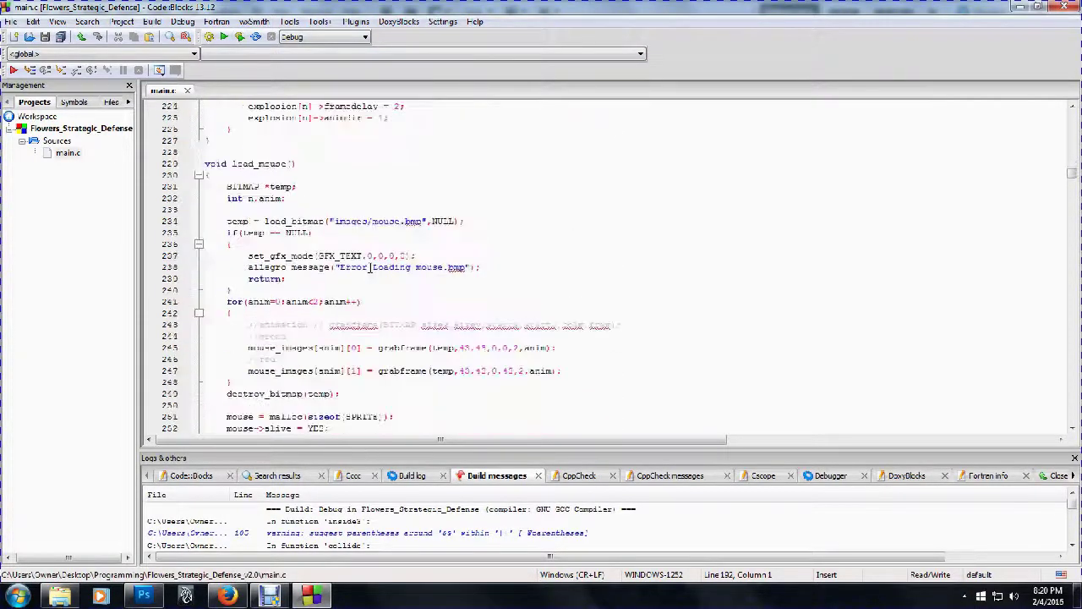
scroll(370, 268, up, 4)
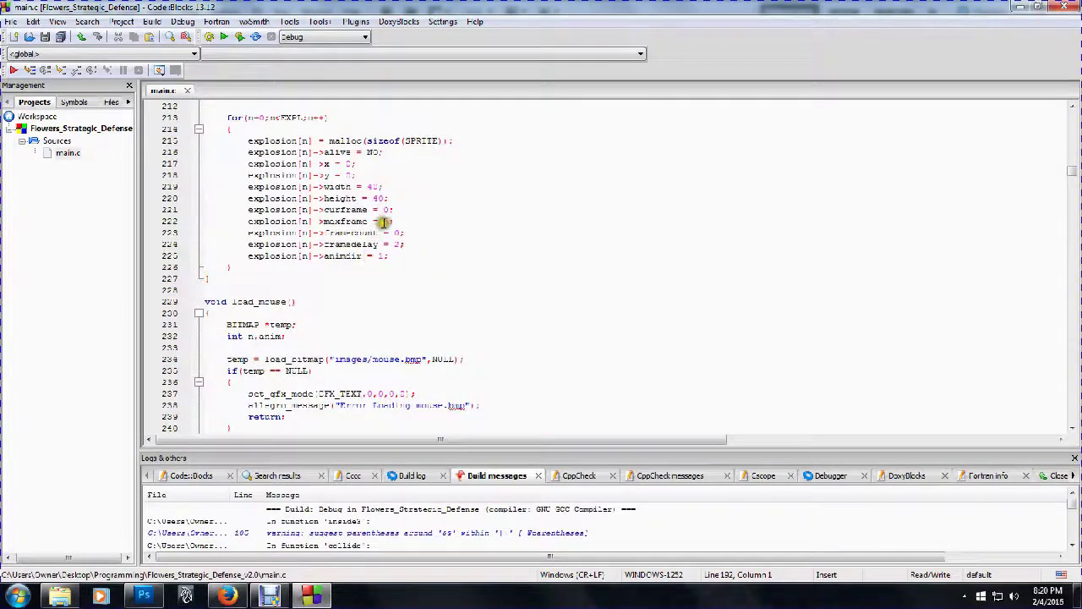
scroll(385, 200, up, 4)
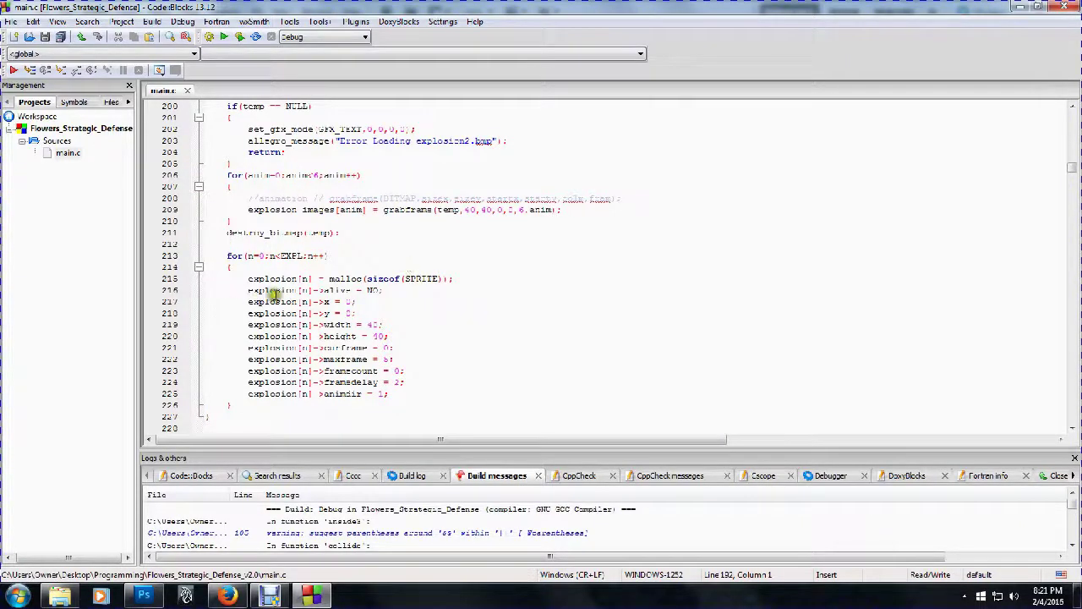
scroll(354, 233, up, 4)
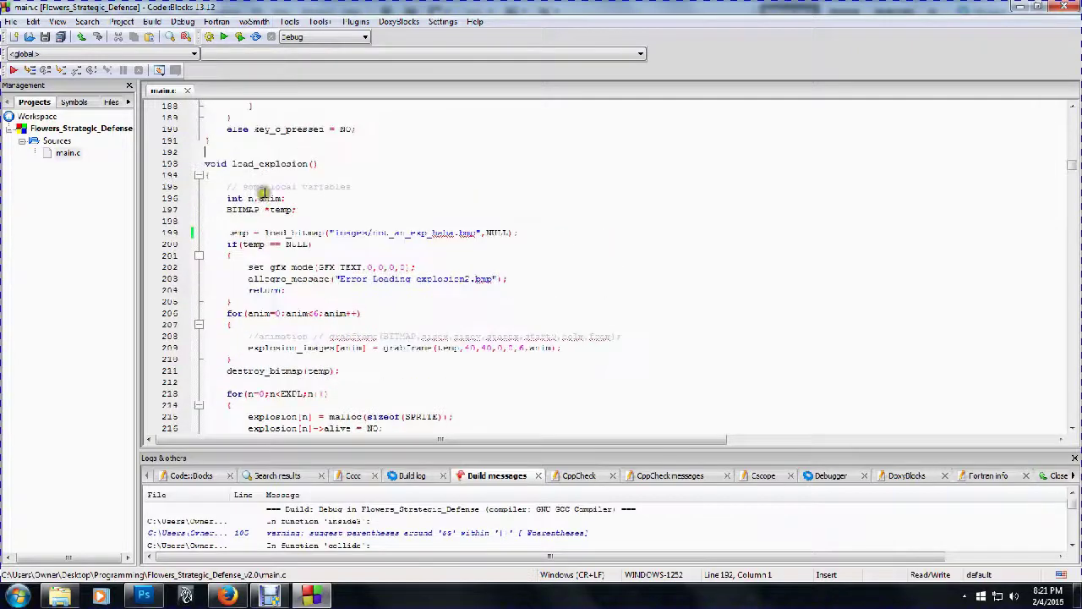
drag(209, 163, 320, 164)
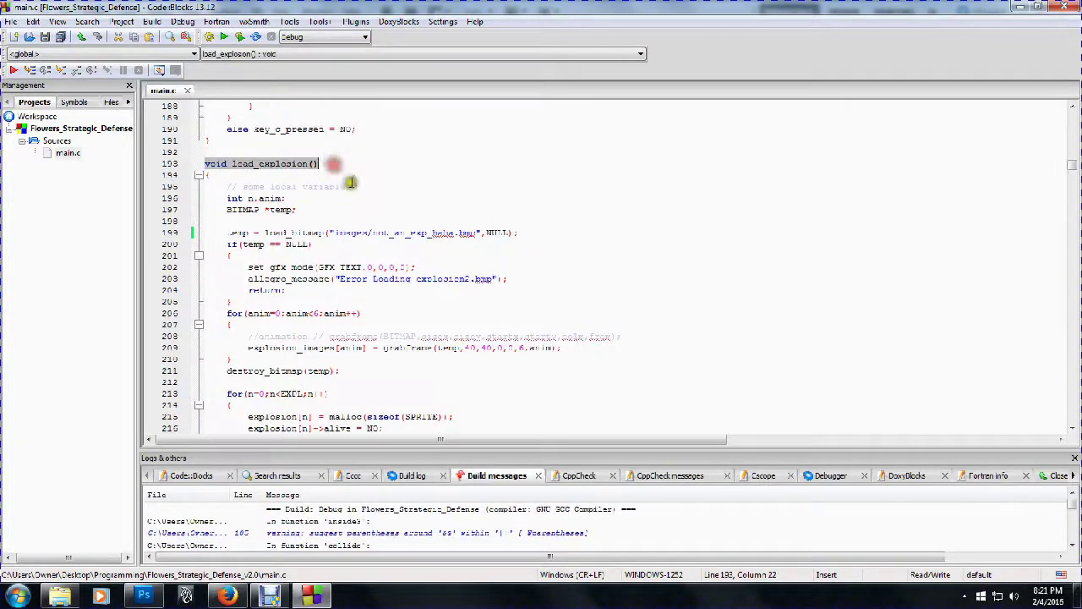
Open the Find dialog in main.c to search for smoke[n]
scroll(315, 215, down, 5)
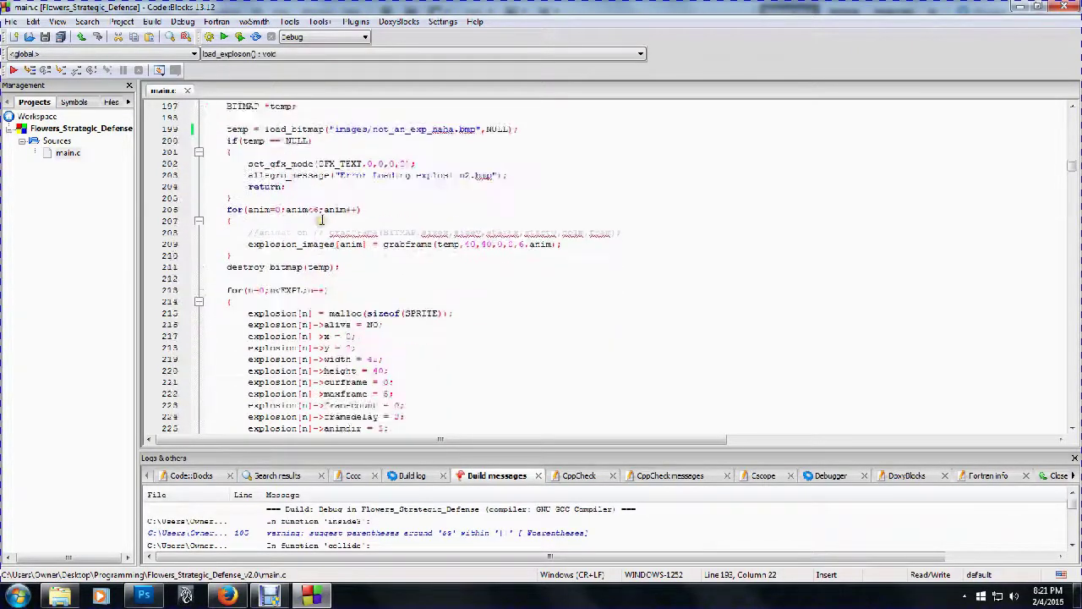
scroll(314, 282, down, 3)
click(322, 285)
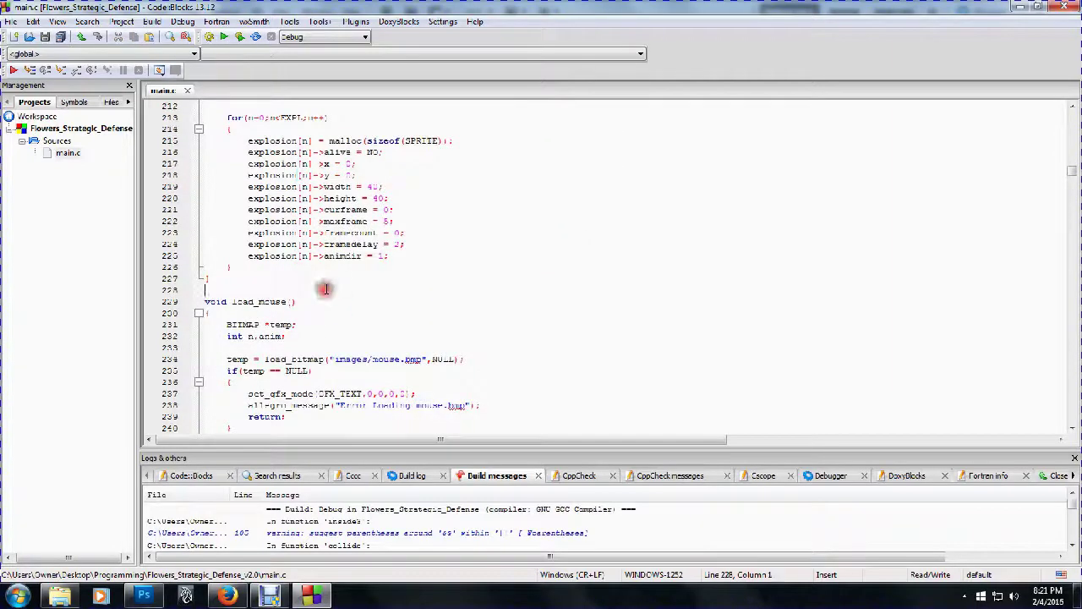
scroll(323, 285, down, 3)
scroll(326, 285, down, 1)
key(ctrl+f)
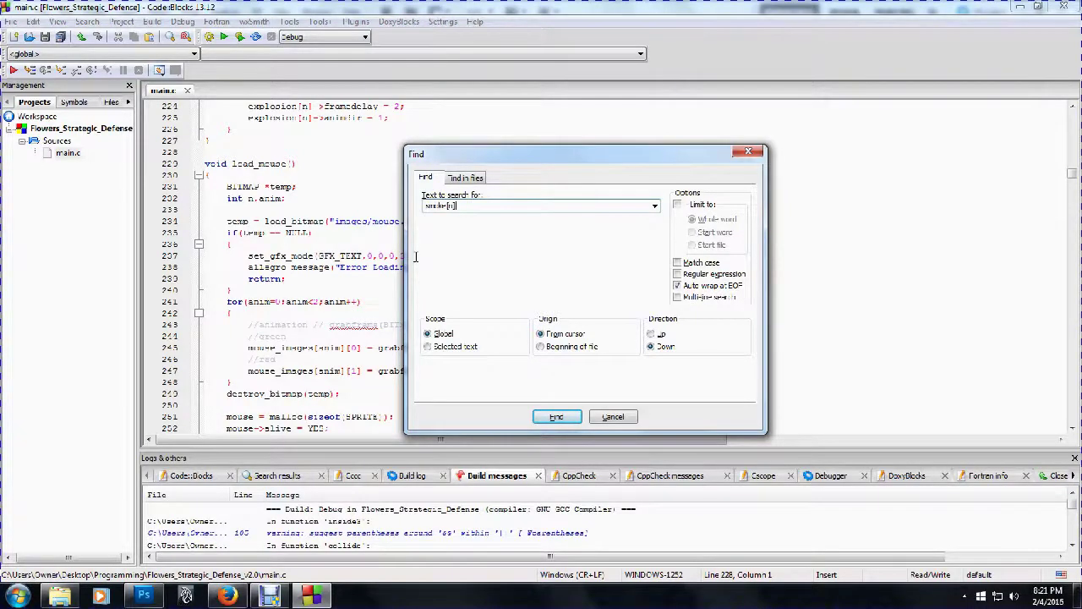
Change 'smoke' in the smoke[n] load_bitmap image path to 'smoke1', then build and run
key(Return)
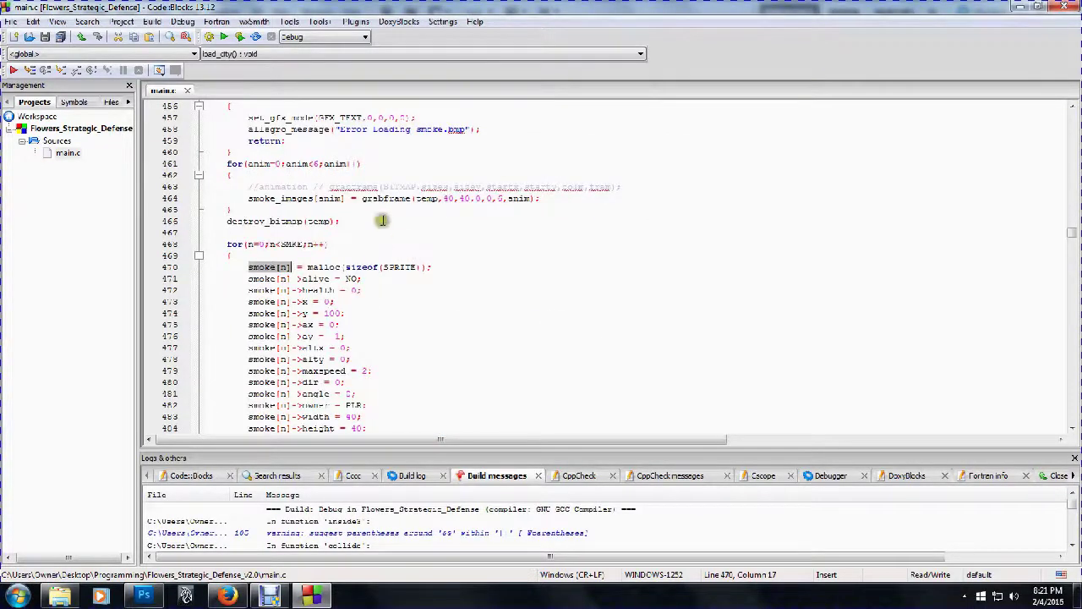
click(475, 278)
scroll(476, 278, up, 5)
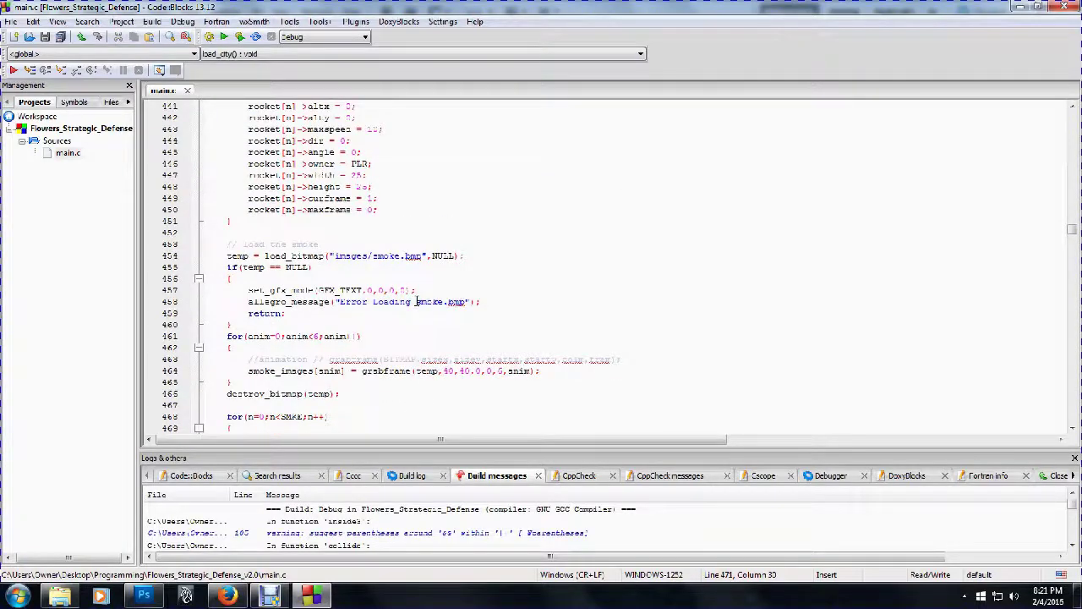
scroll(416, 301, down, 1)
double_click(387, 220)
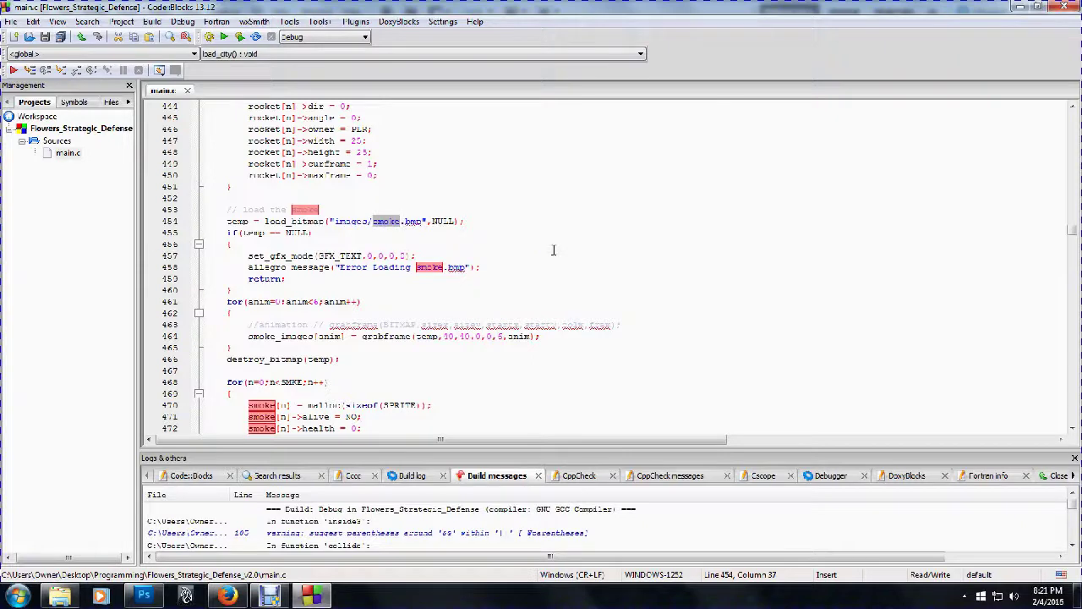
text(smoke1)
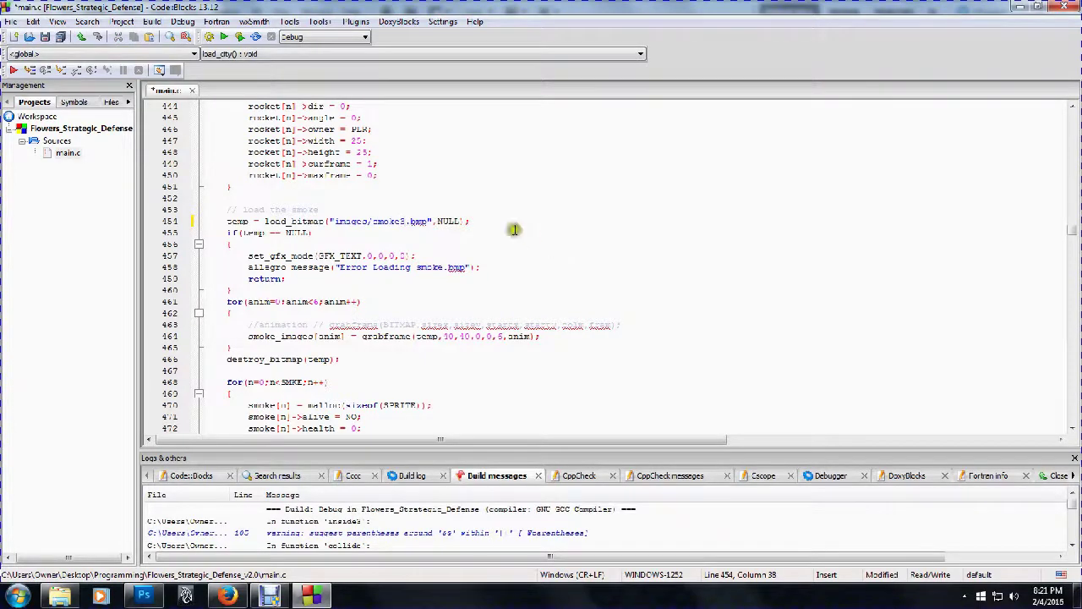
click(240, 36)
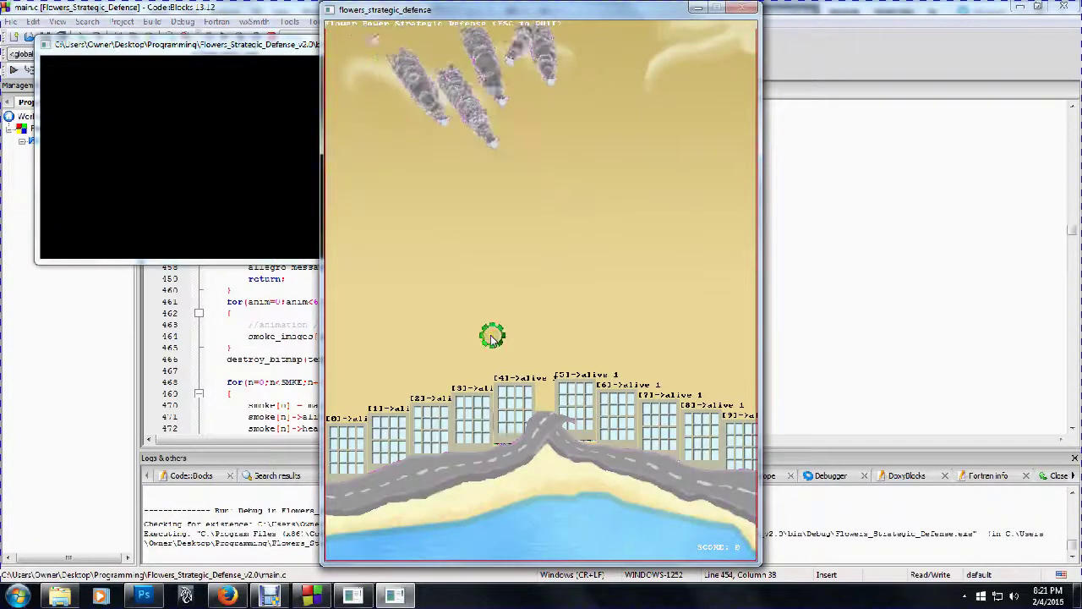
Fire defensive missiles at the falling missiles leaving grey smoke trails
click(560, 189)
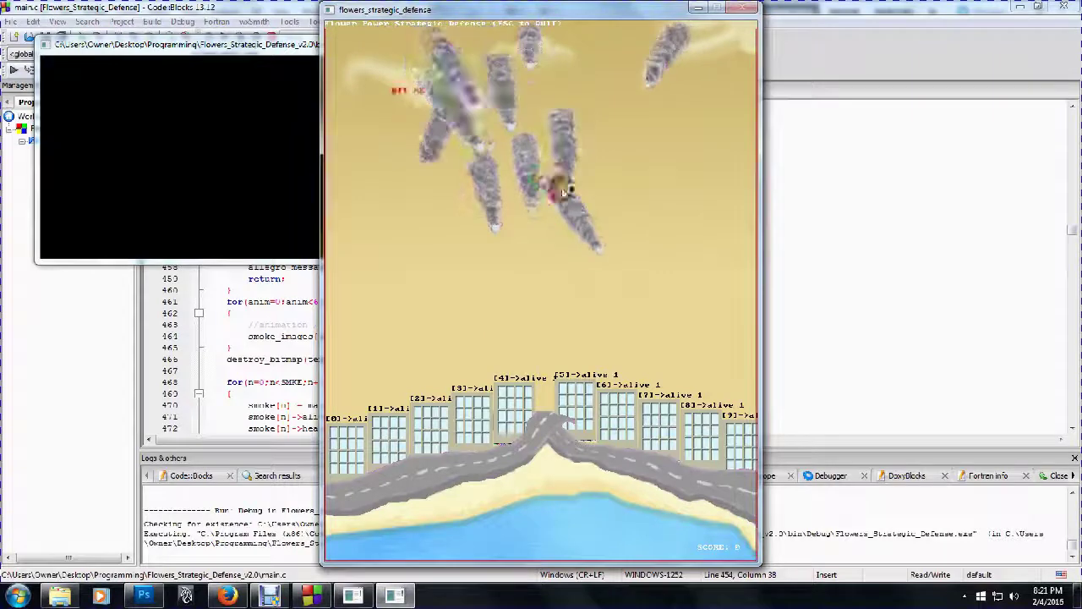
click(634, 302)
click(490, 302)
click(524, 334)
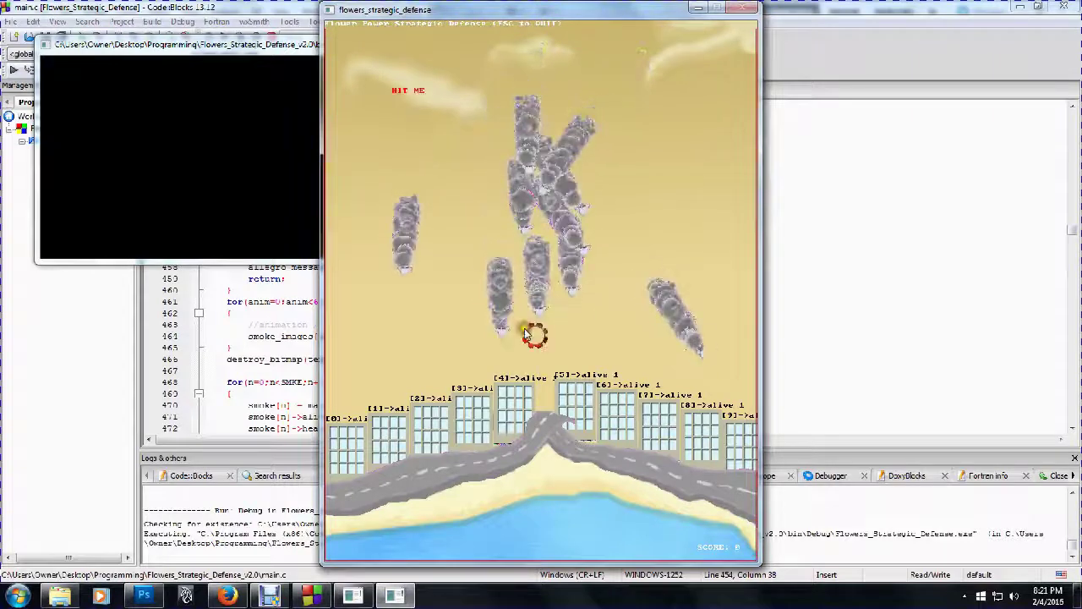
click(507, 217)
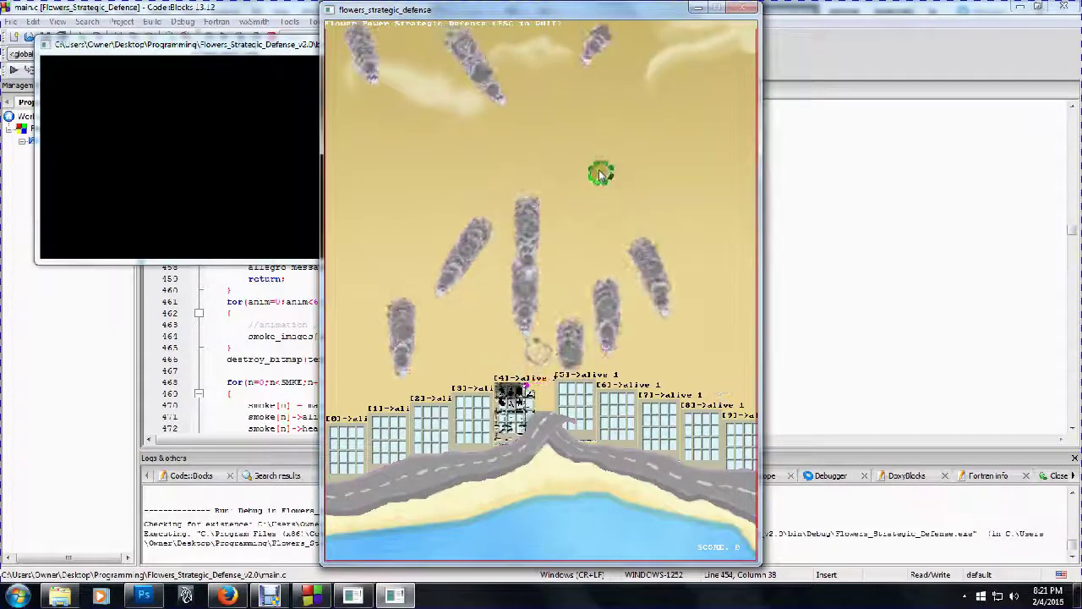
click(548, 227)
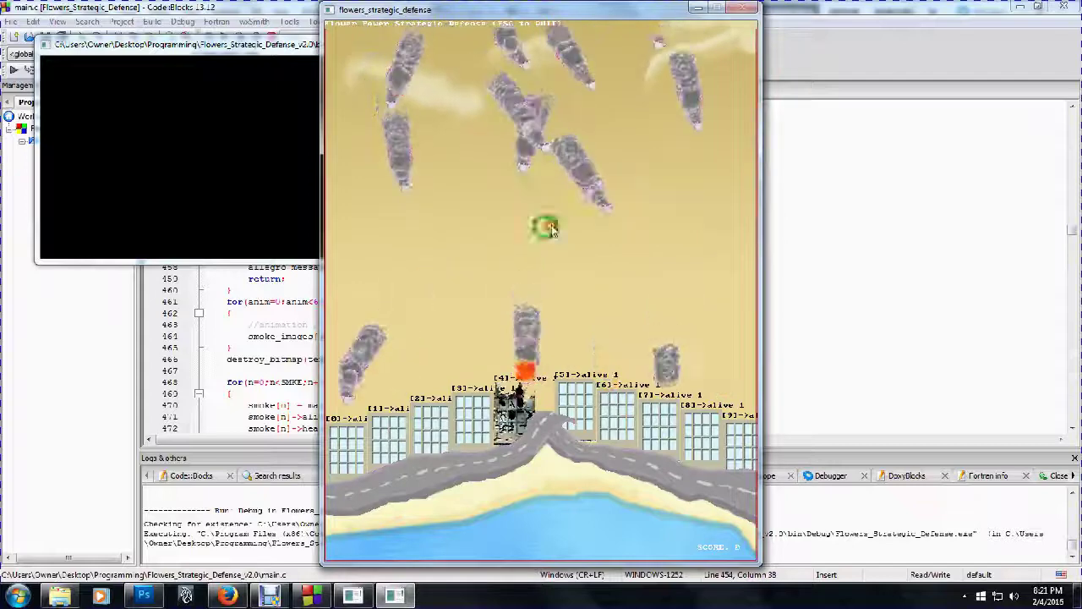
click(409, 263)
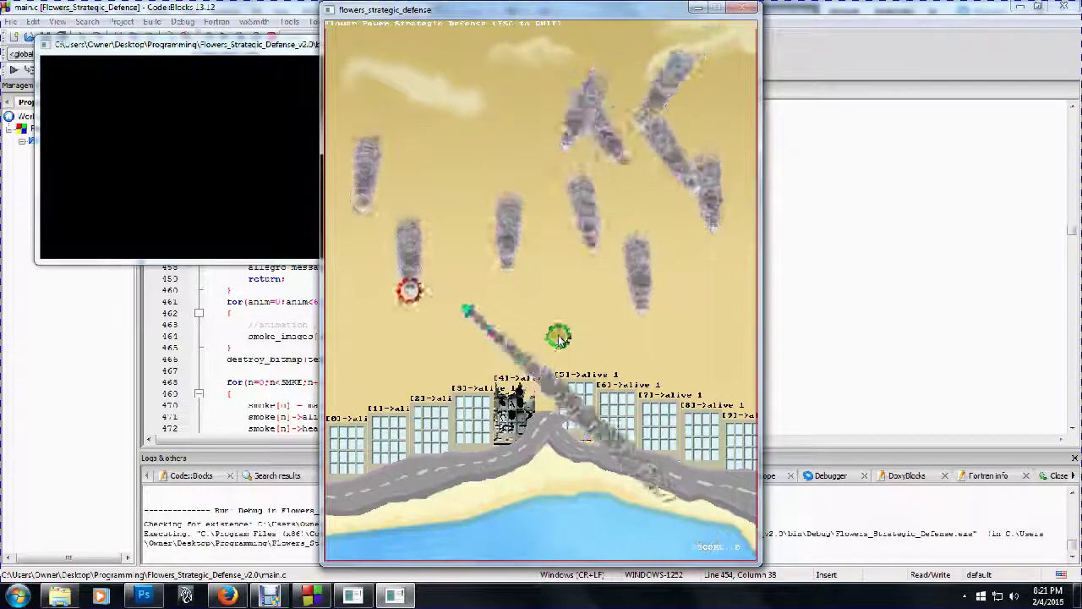
click(495, 316)
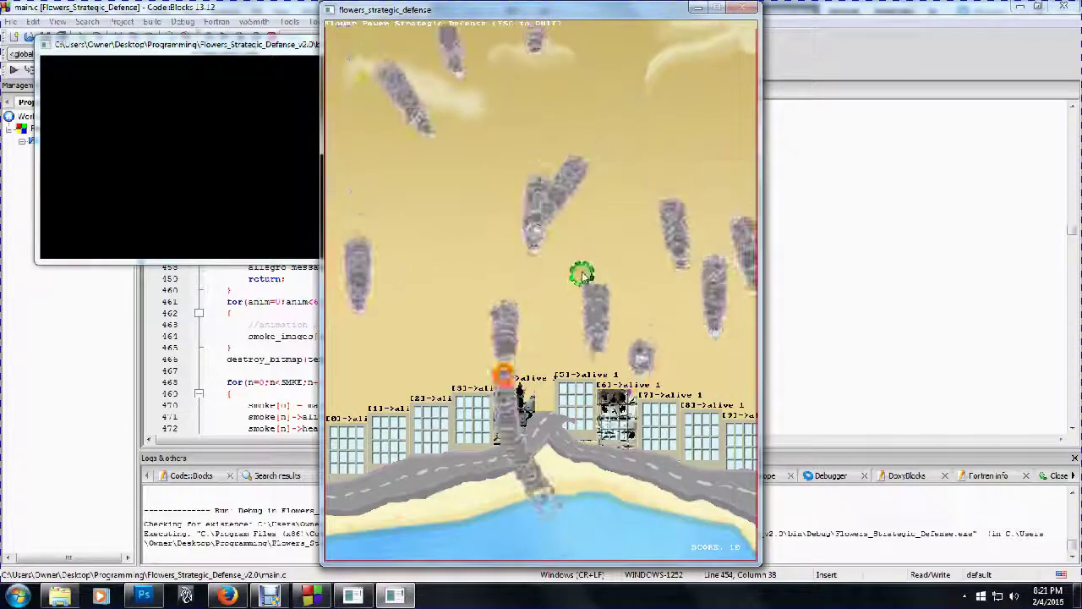
Target several more incoming missiles, then quit the game with Esc
click(506, 240)
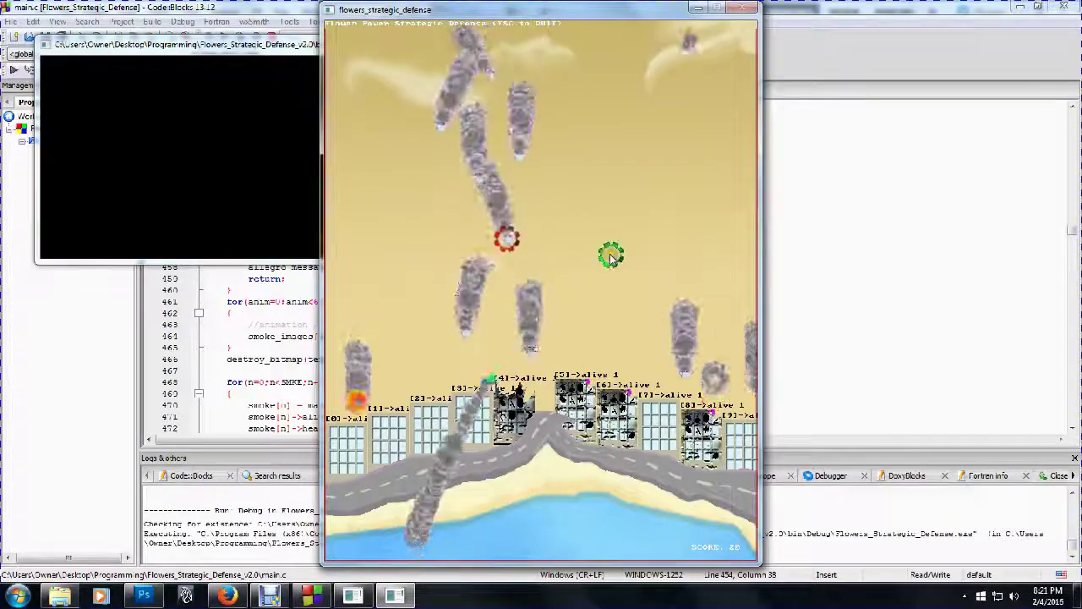
click(512, 263)
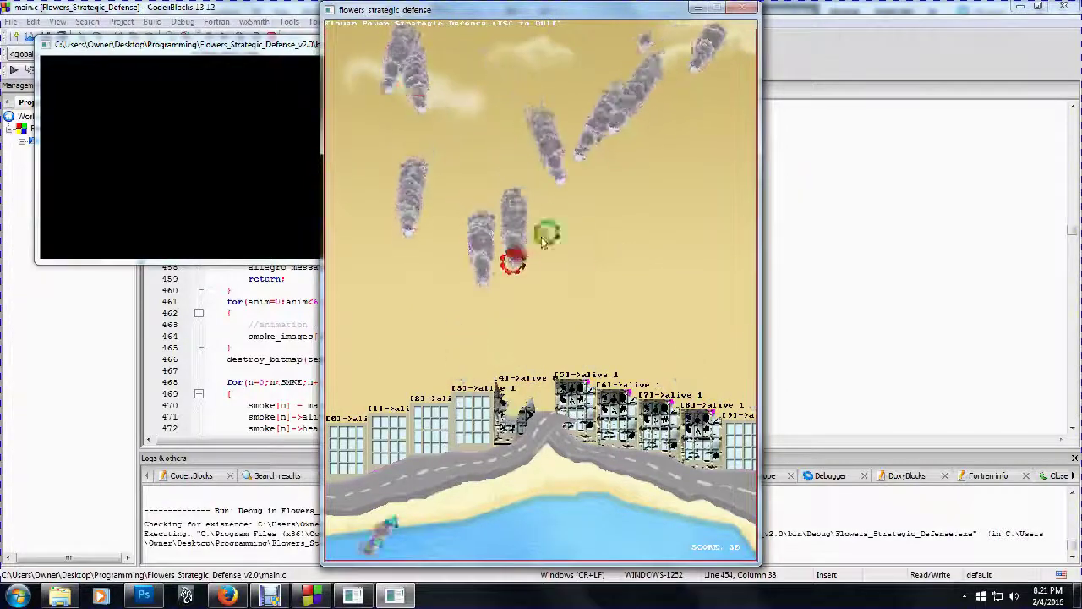
click(525, 206)
click(569, 231)
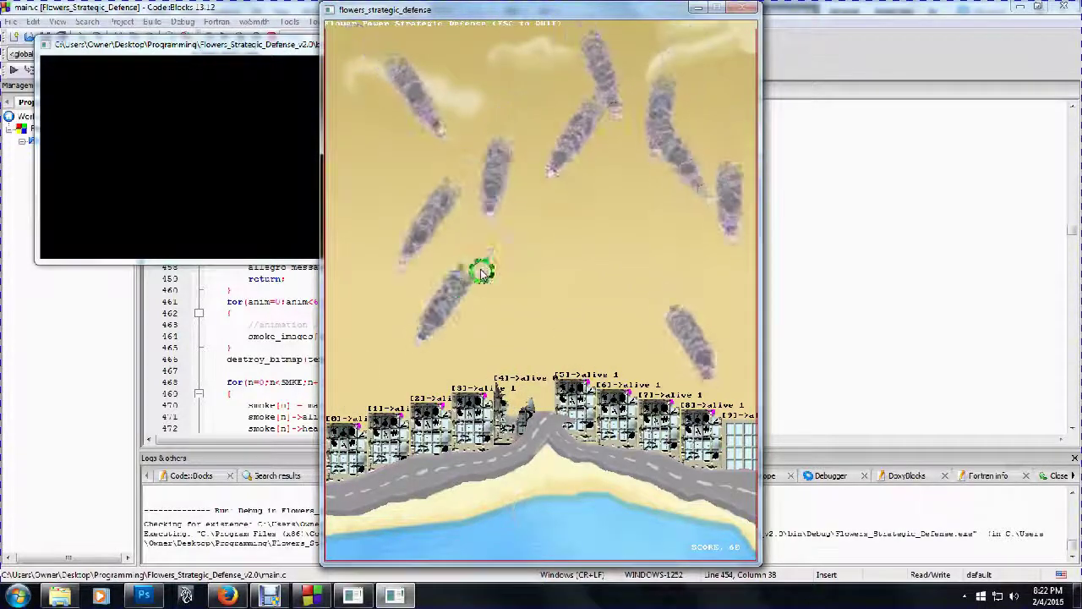
key(Escape)
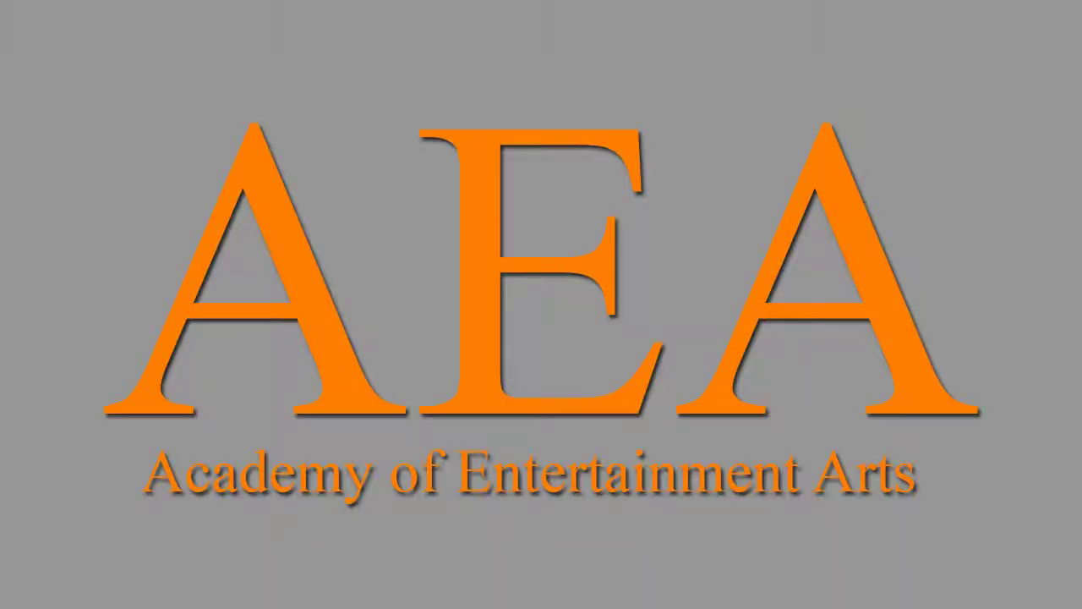